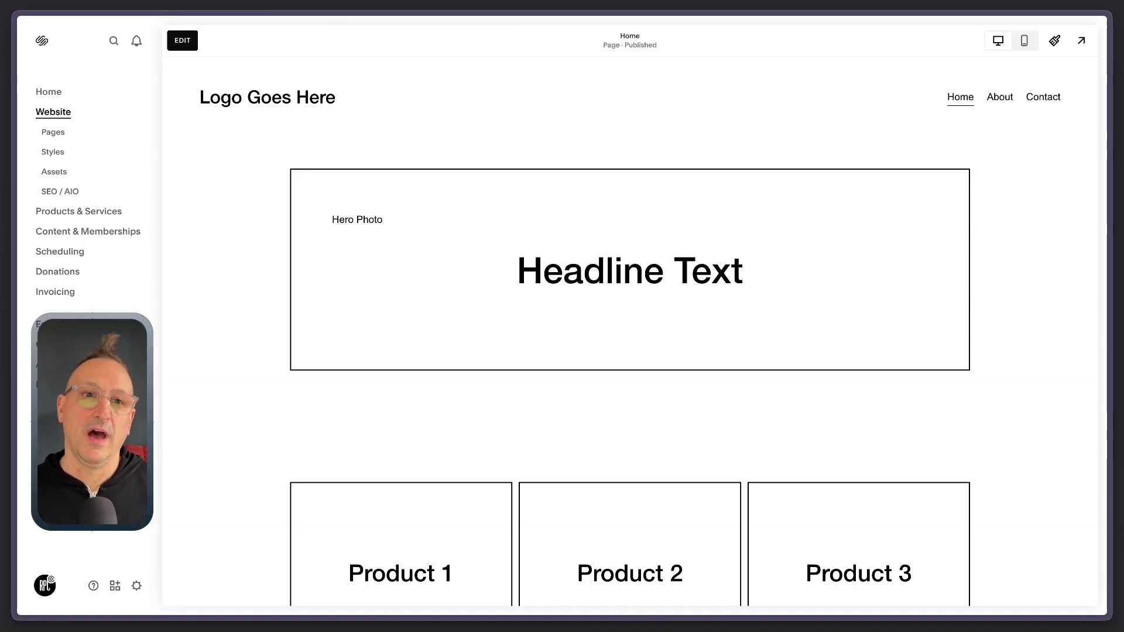
Step: Open the site's page list and examine the Home page from the headline hero down to the footer
scroll(630, 331, down, 1)
scroll(630, 331, up, 1)
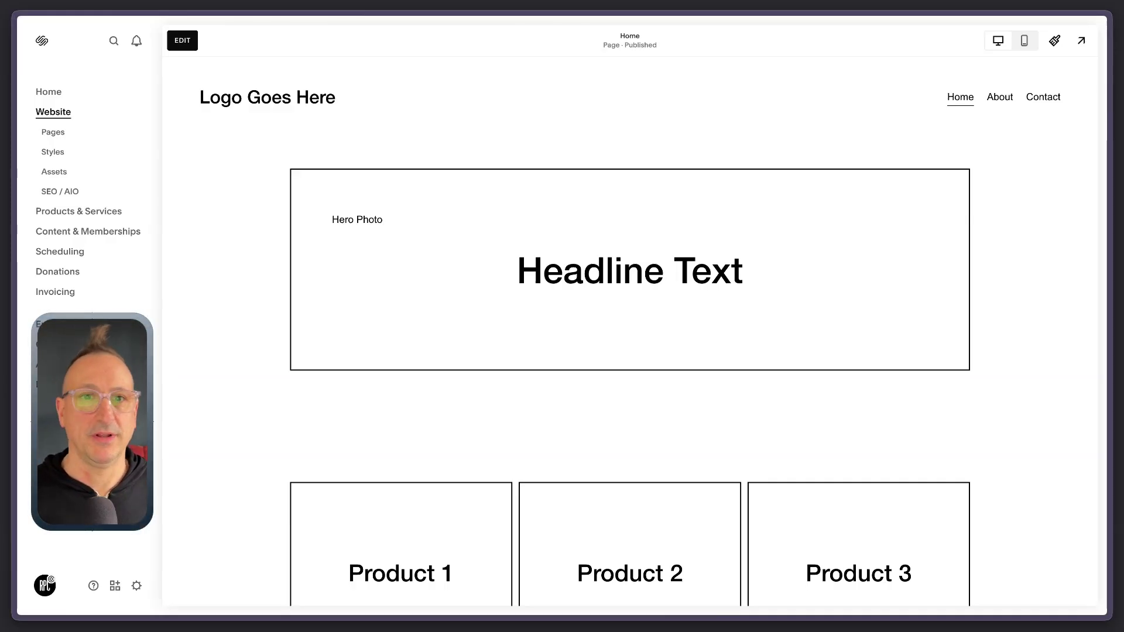
click(54, 134)
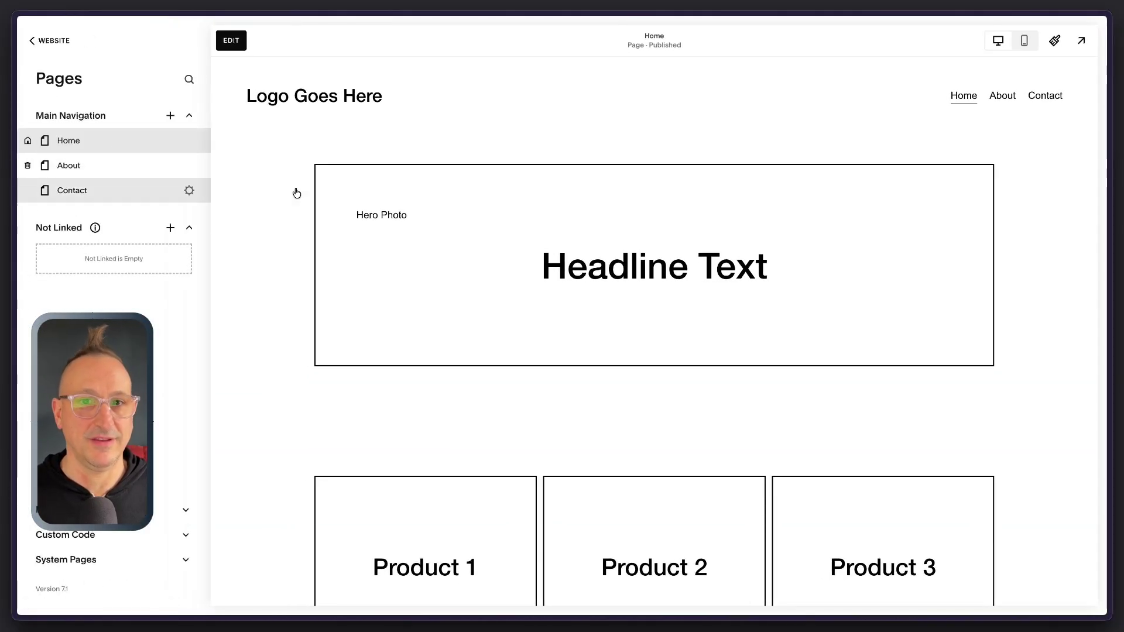
scroll(344, 244, down, 10)
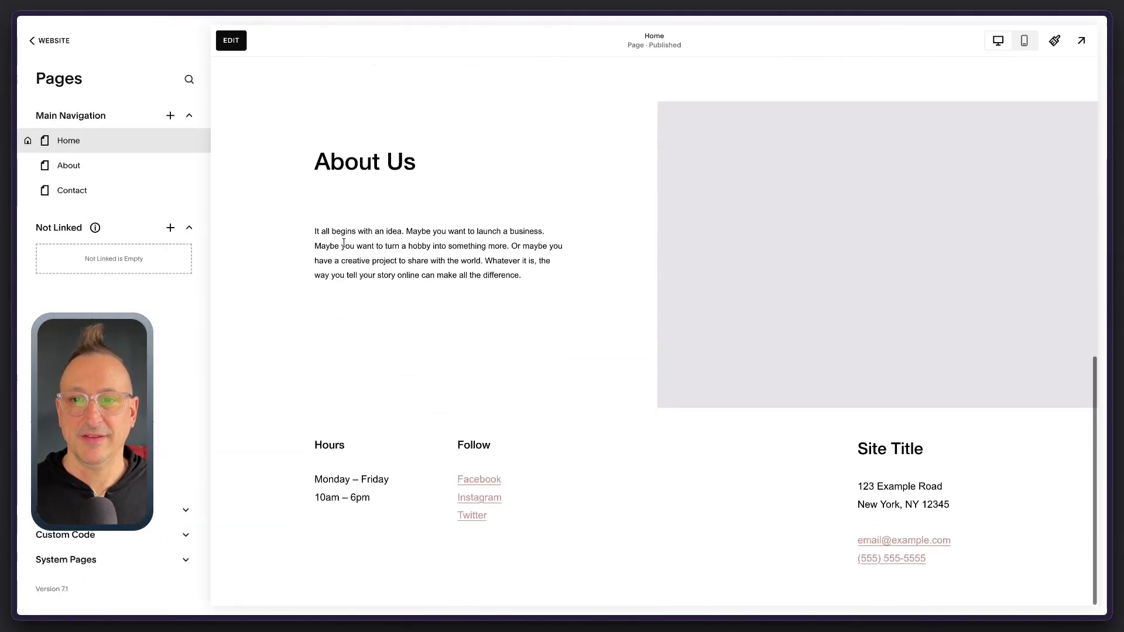
scroll(343, 242, up, 10)
scroll(375, 191, up, 1)
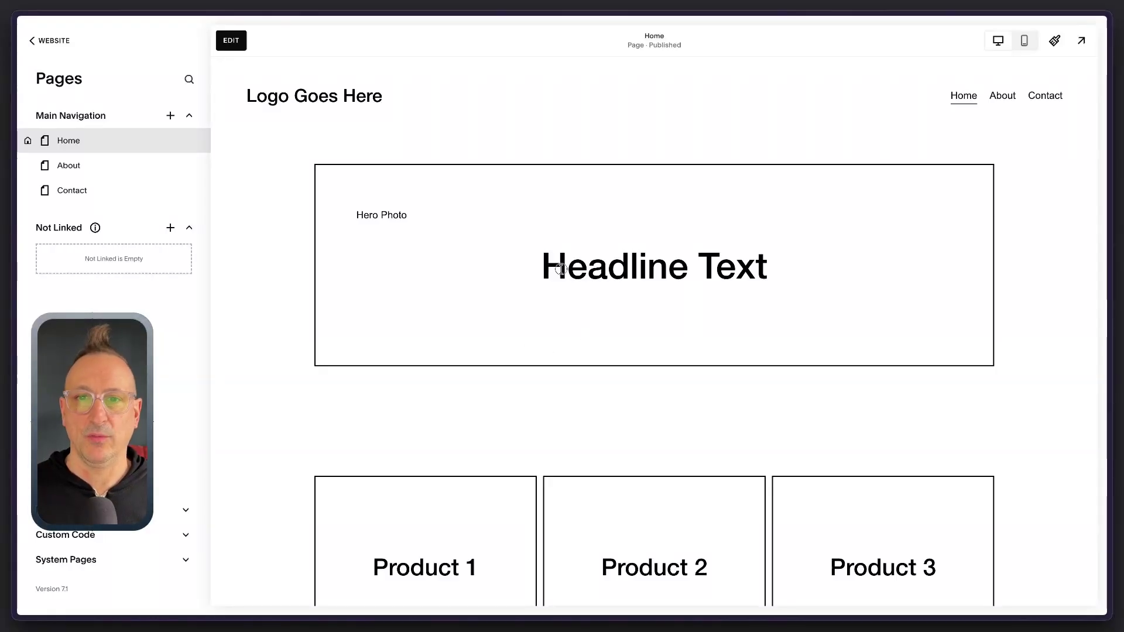
drag(547, 268, 755, 268)
scroll(538, 324, down, 2)
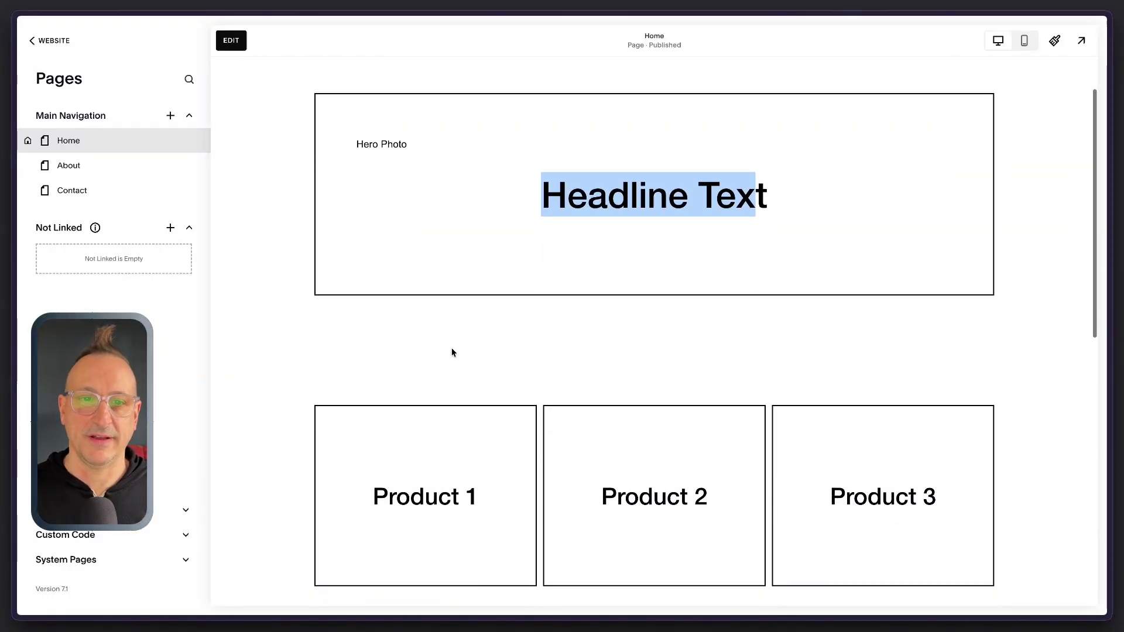
scroll(411, 363, down, 4)
scroll(846, 359, down, 8)
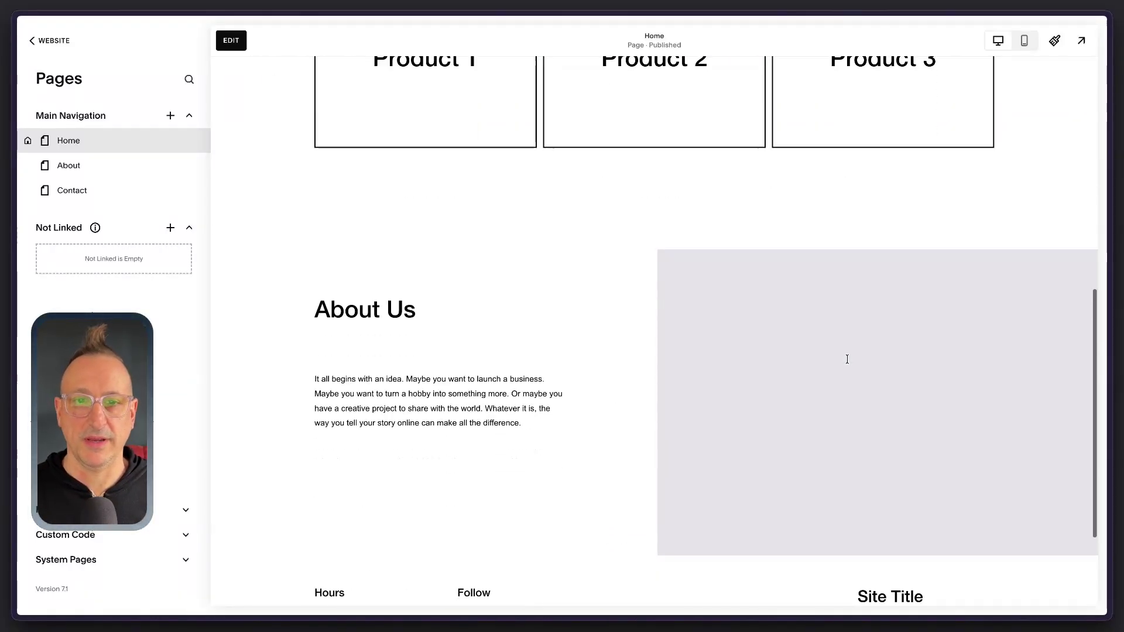
scroll(847, 359, down, 3)
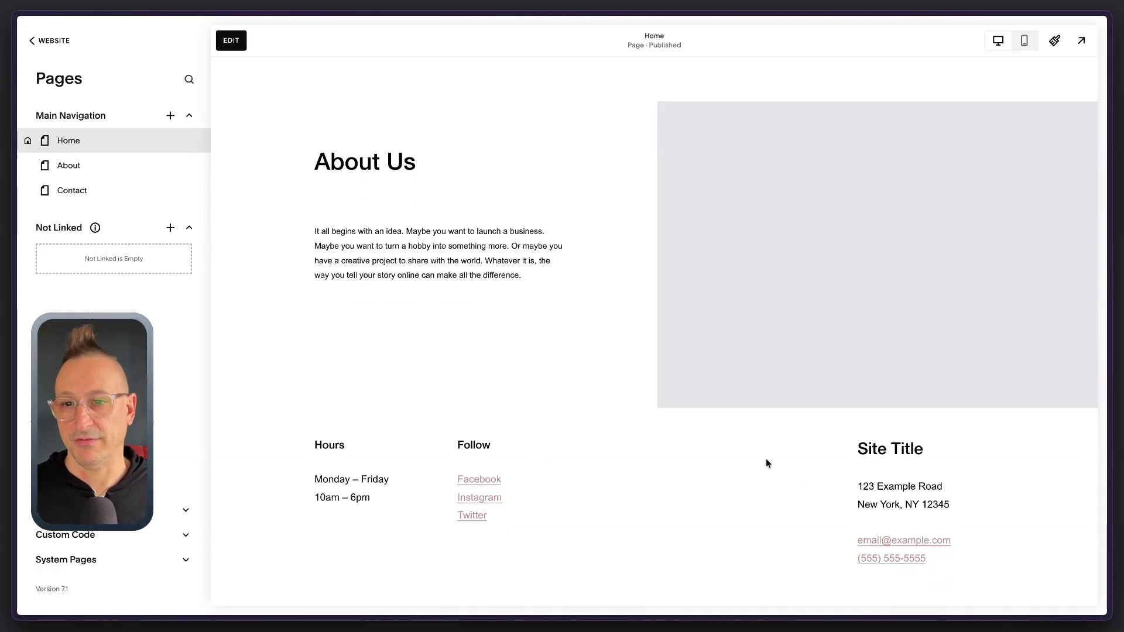
scroll(766, 463, up, 15)
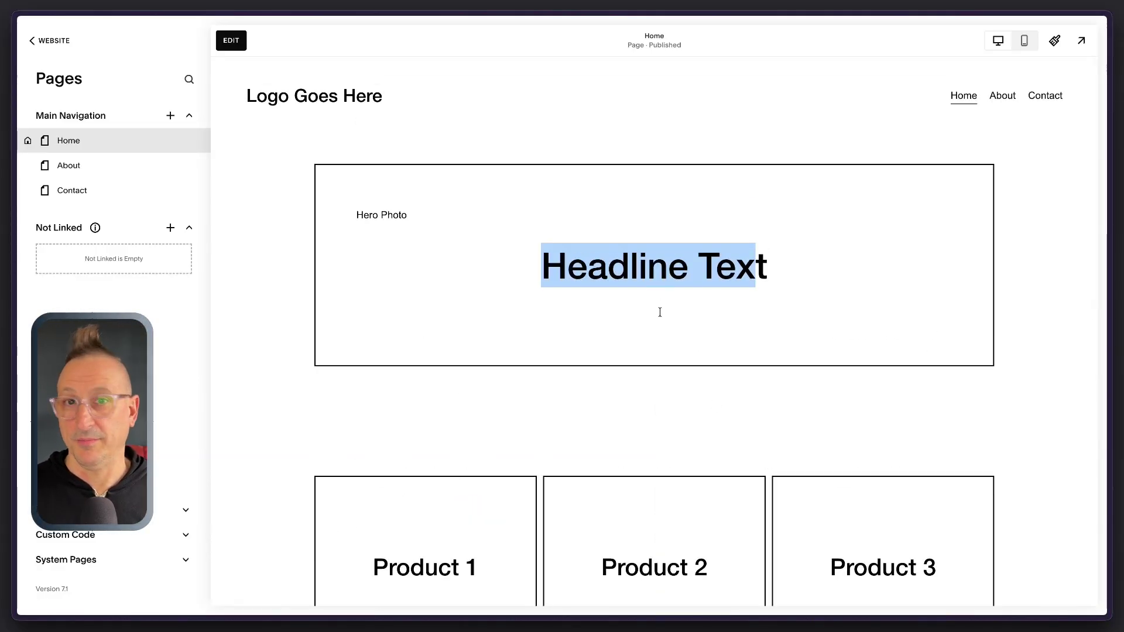
click(638, 381)
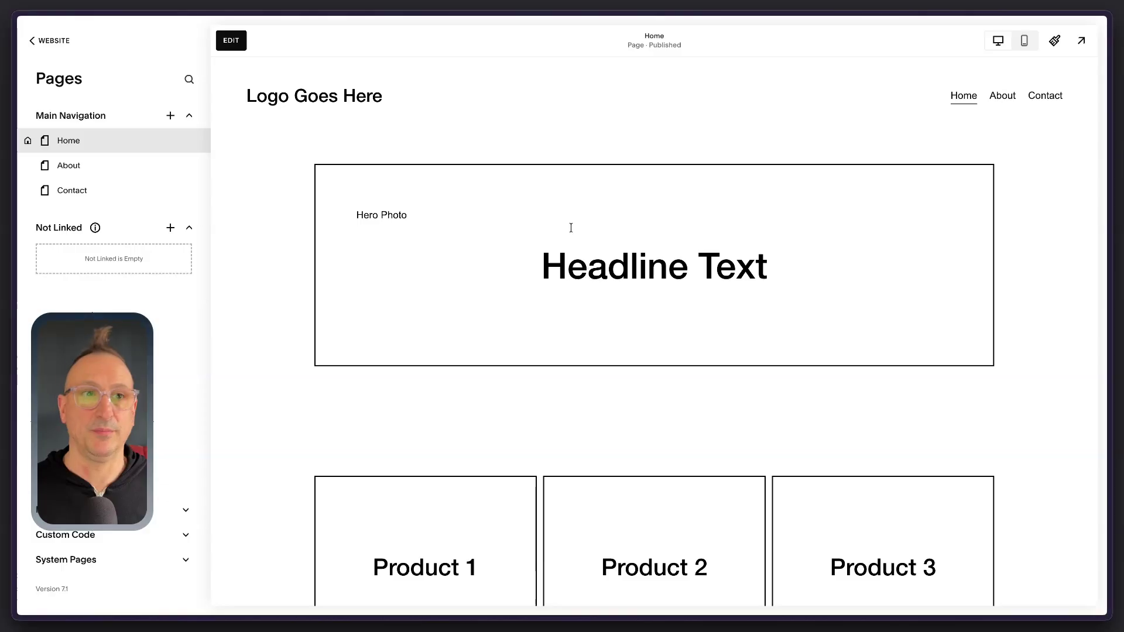
Step: Open the About page and examine its header text, Our Team section and frequently asked questions
click(1001, 95)
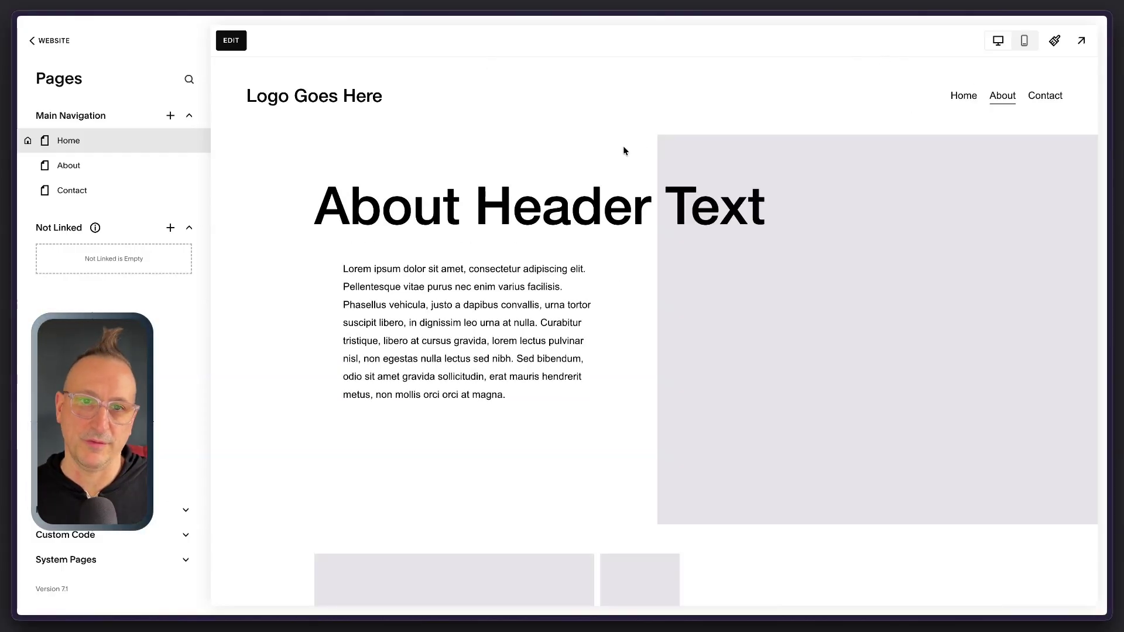
scroll(517, 237, down, 5)
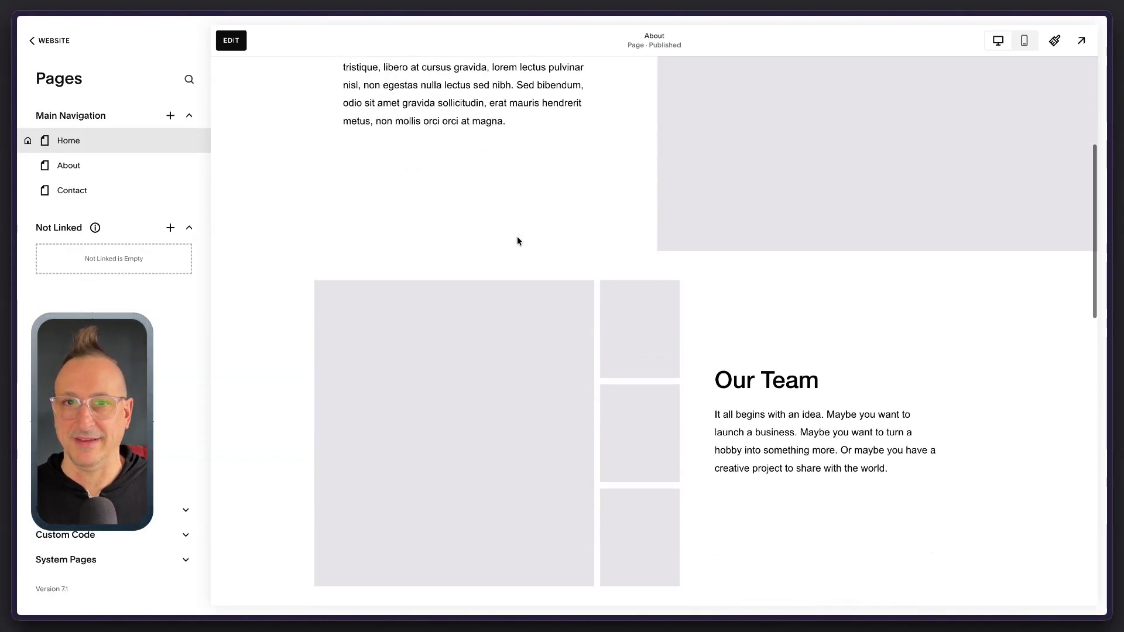
scroll(517, 236, up, 5)
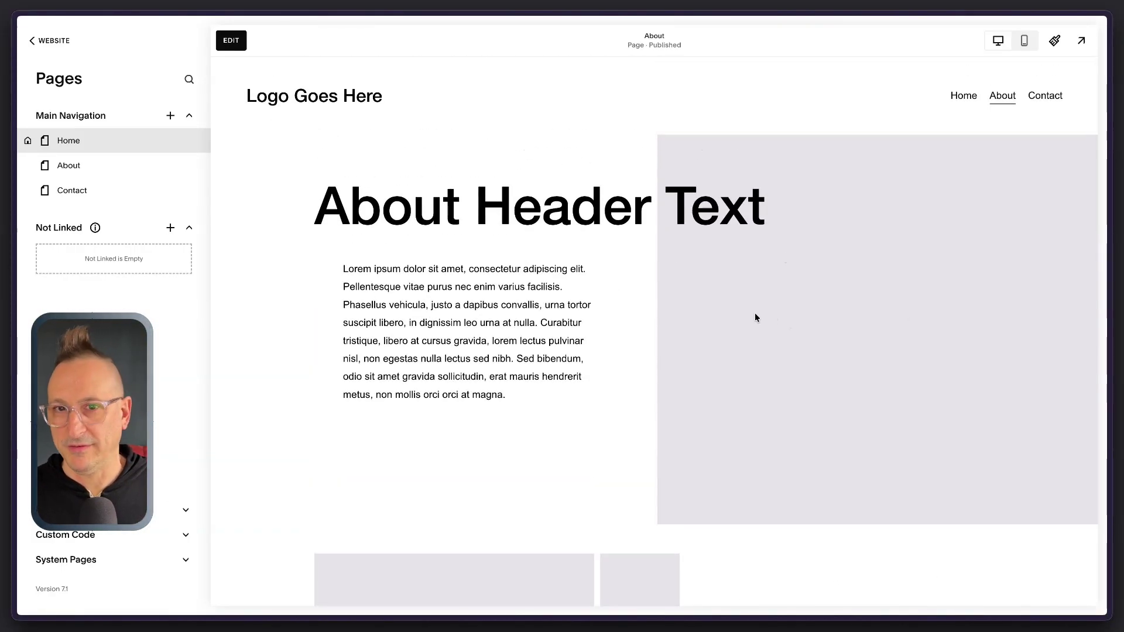
scroll(414, 295, down, 1)
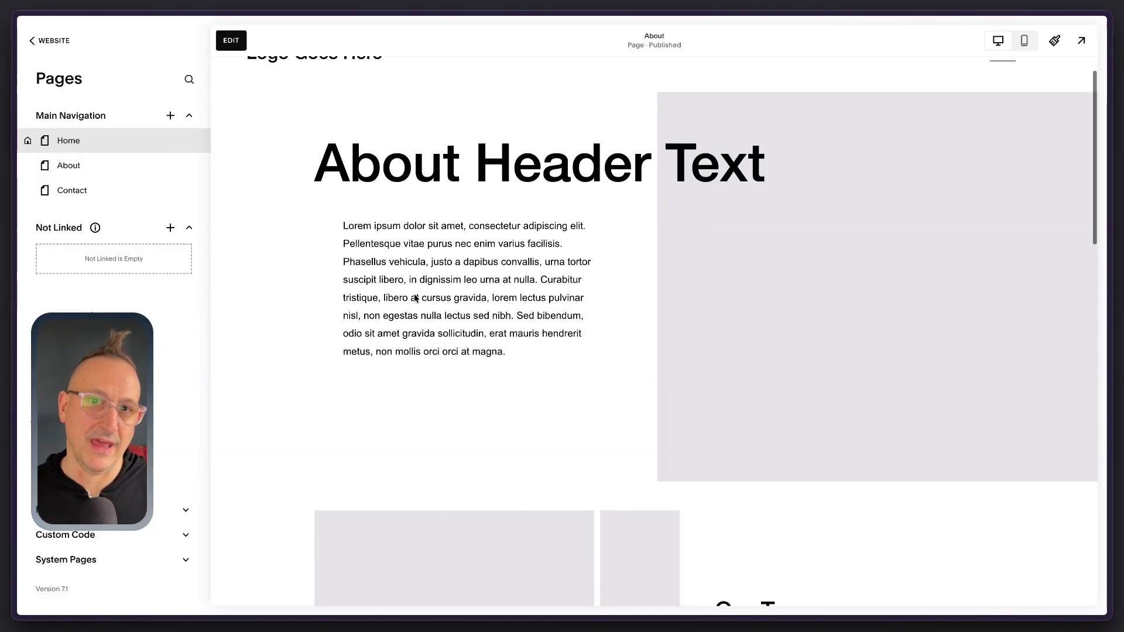
scroll(414, 295, down, 1)
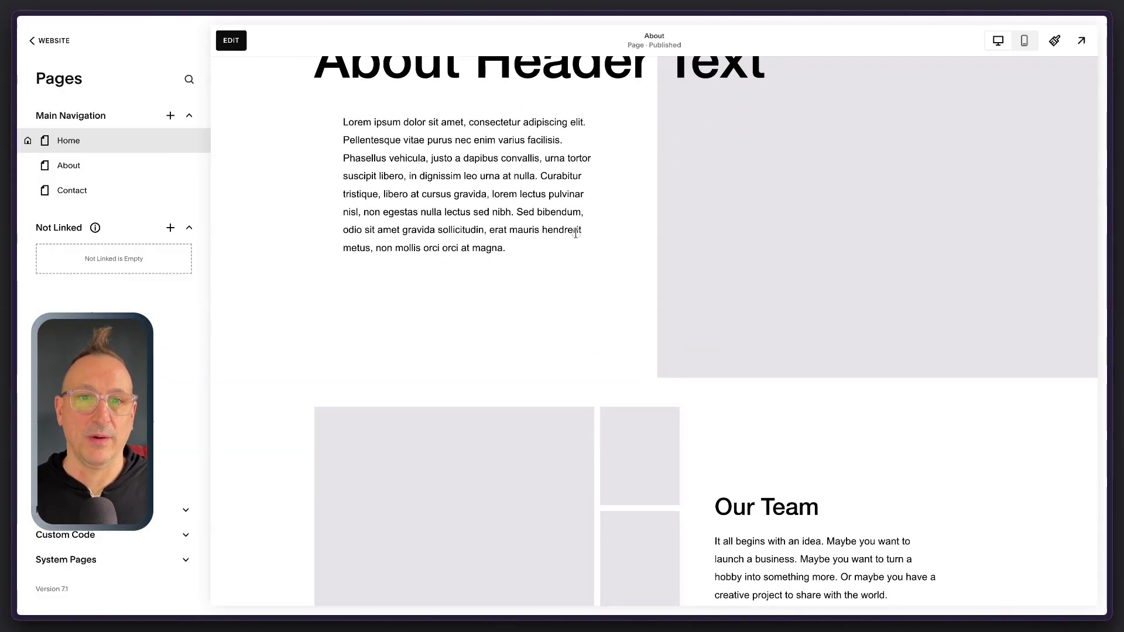
scroll(598, 291, down, 1)
scroll(598, 291, down, 1)
scroll(517, 341, down, 1)
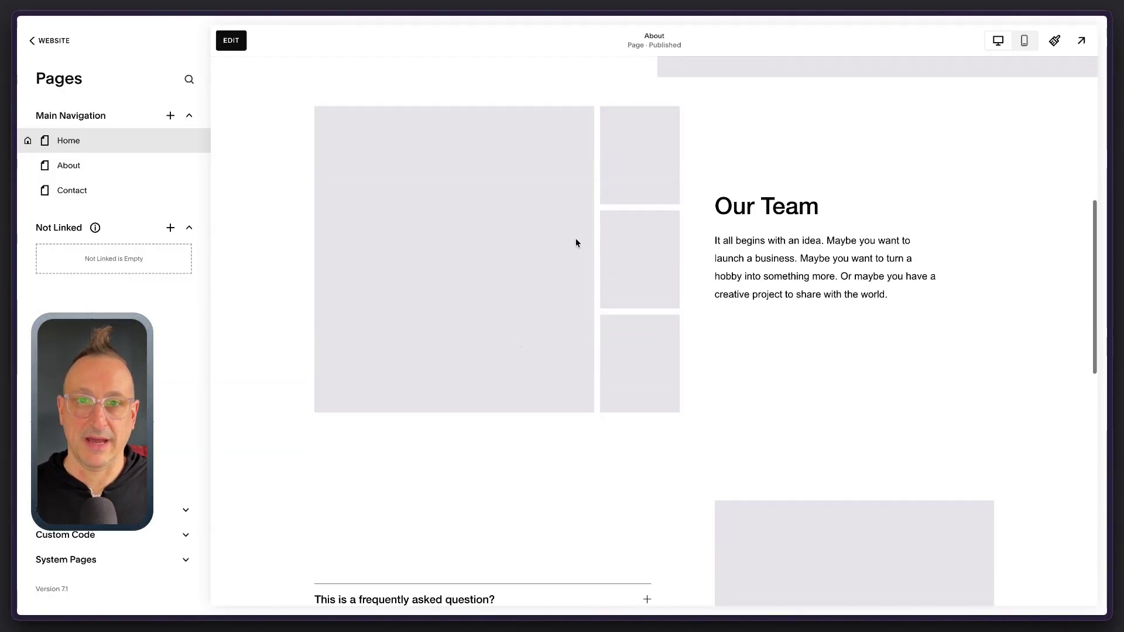
scroll(538, 297, down, 1)
scroll(589, 326, down, 2)
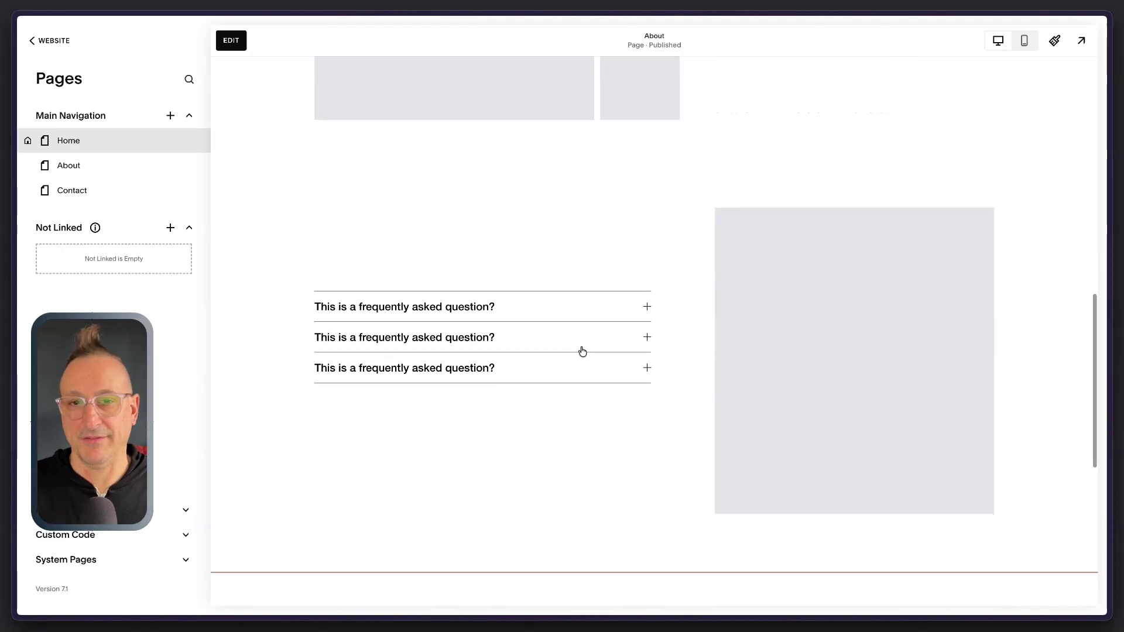
scroll(589, 236, up, 2)
scroll(482, 276, down, 2)
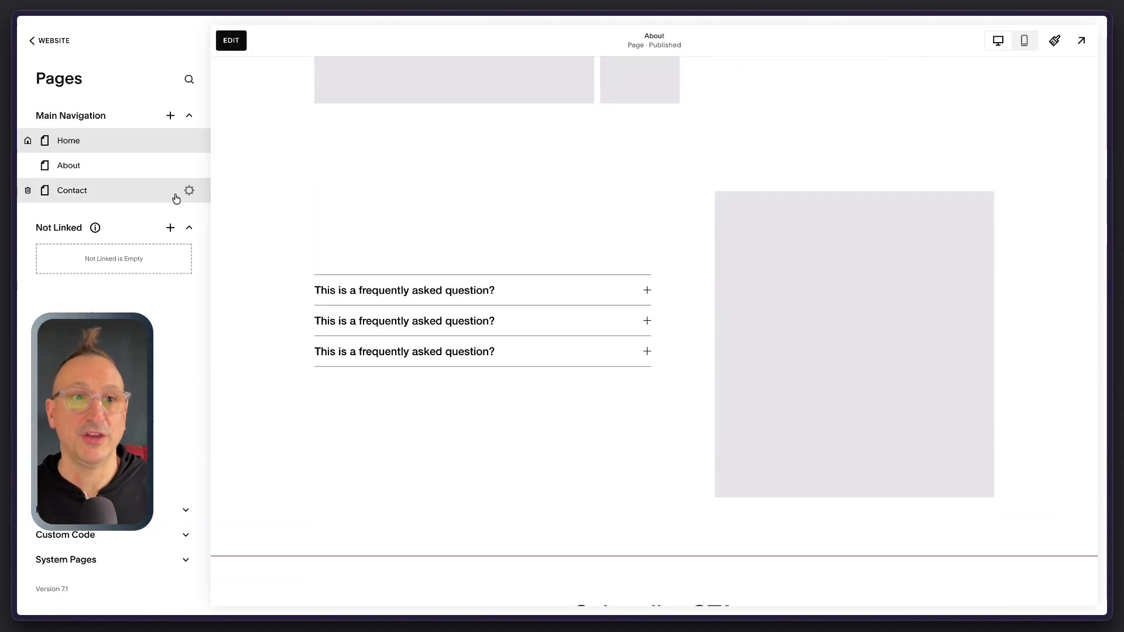
Step: Examine the Contact page's form, location, FAQ and Subscribe CTA sections, and return to the Home page
click(79, 190)
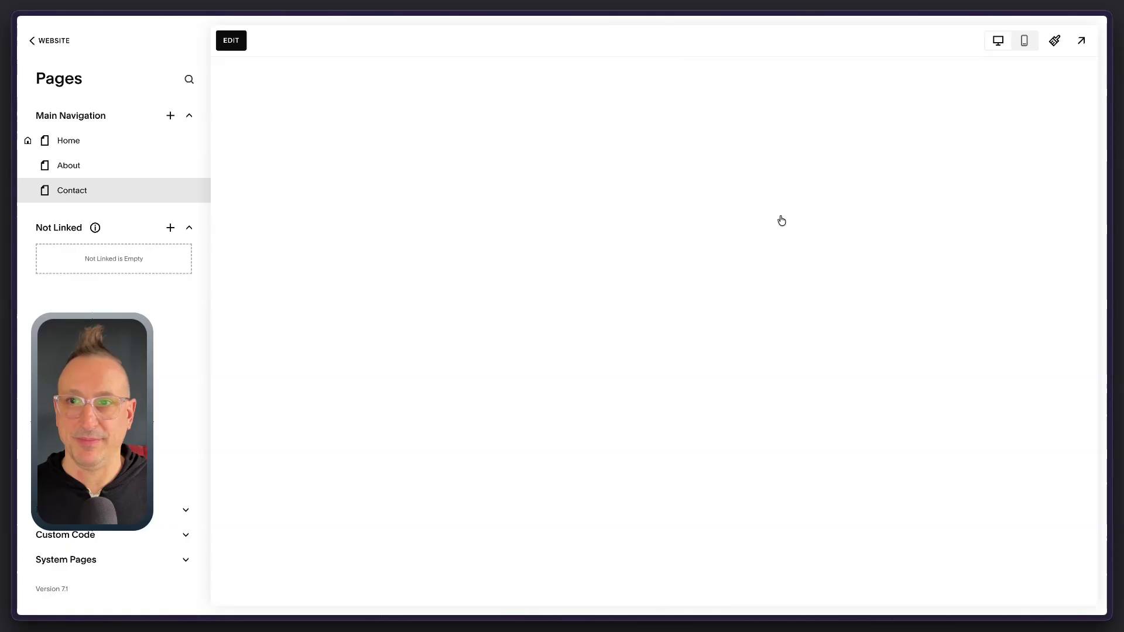
scroll(588, 272, down, 2)
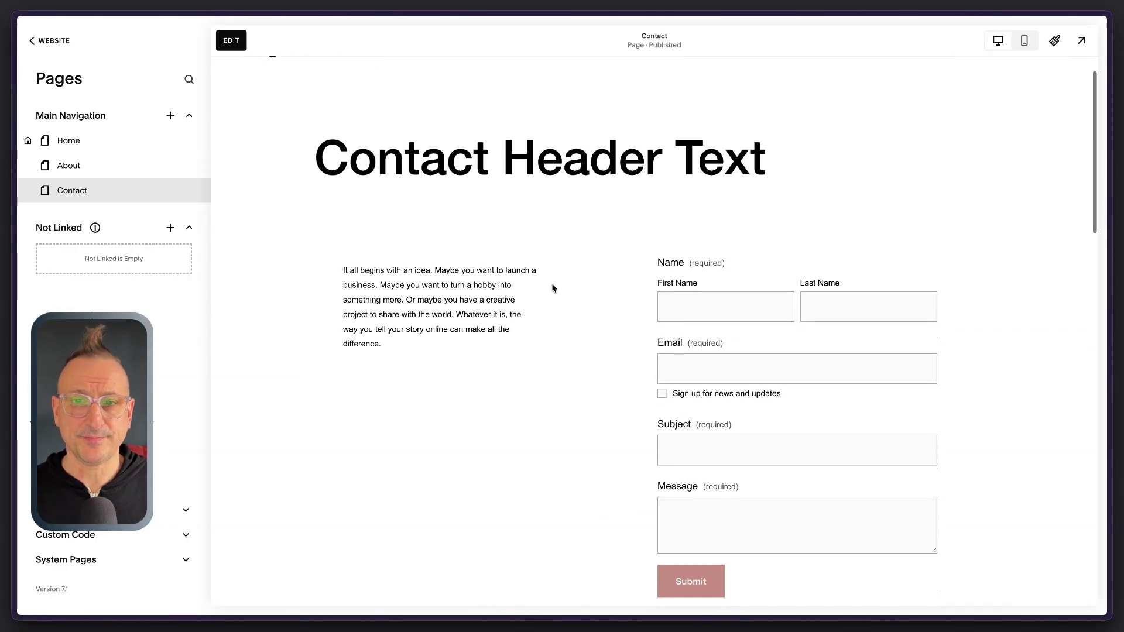
scroll(552, 288, down, 10)
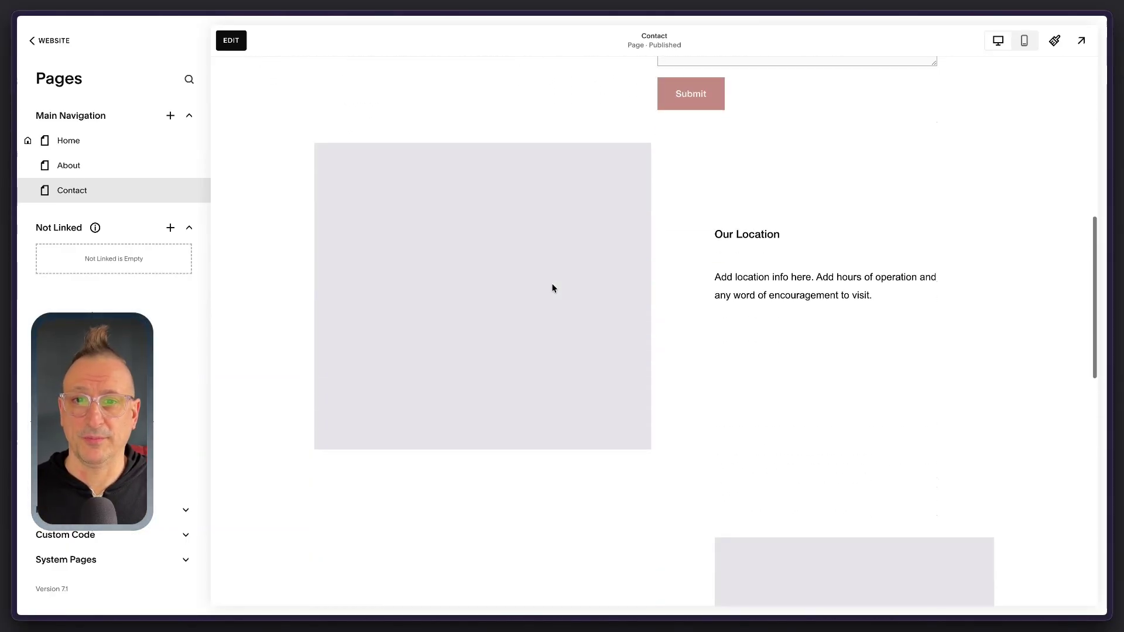
scroll(552, 286, down, 5)
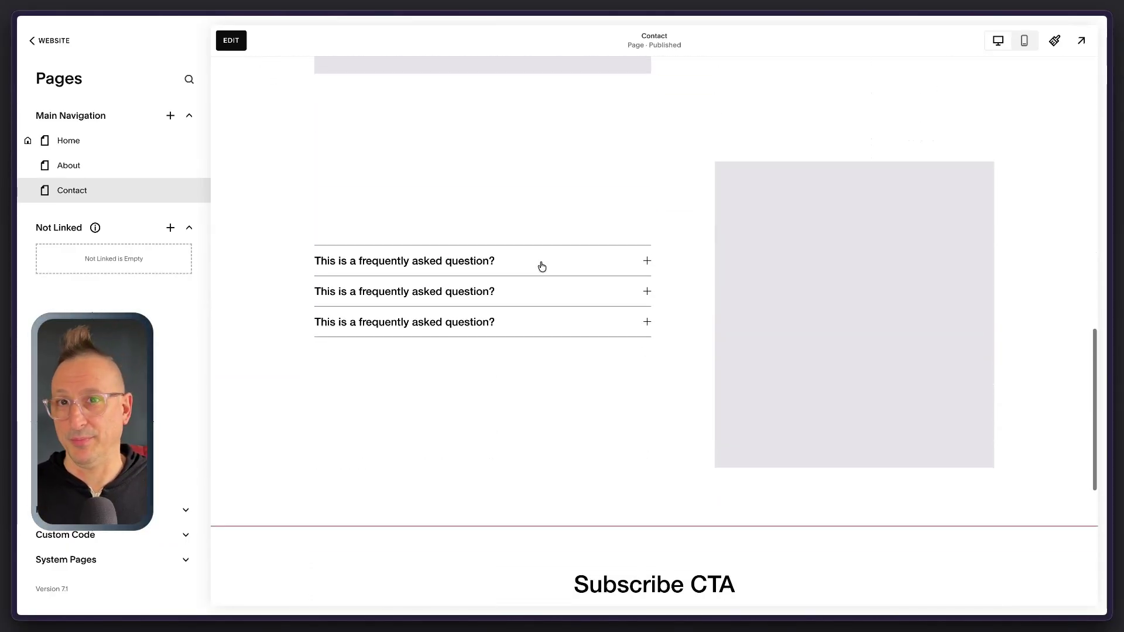
scroll(541, 266, up, 8)
scroll(539, 264, down, 9)
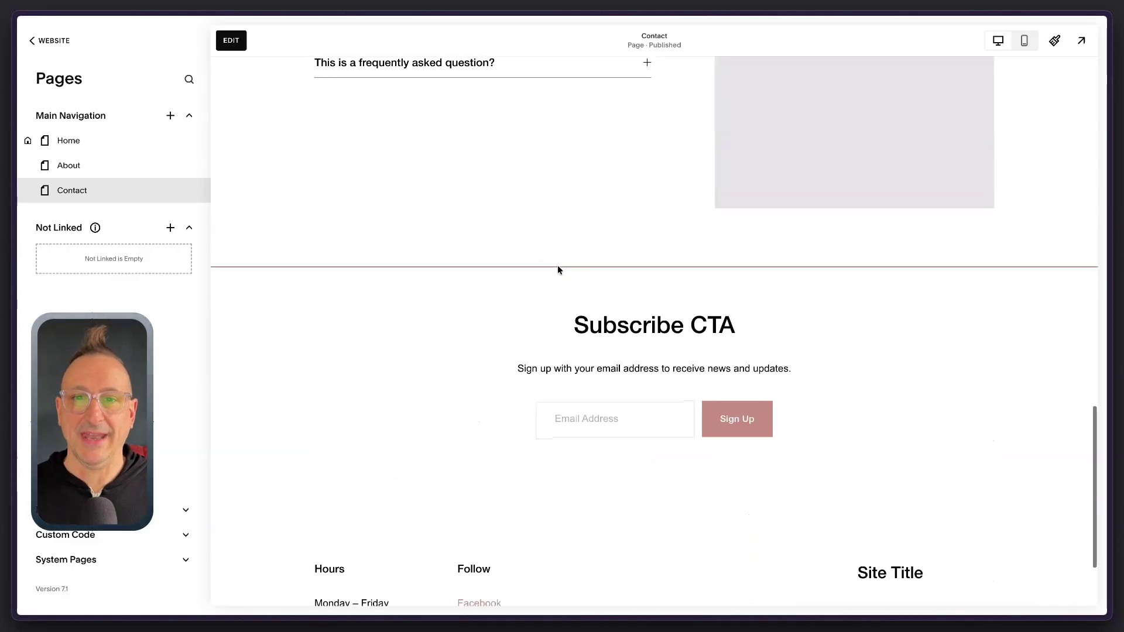
scroll(543, 249, up, 17)
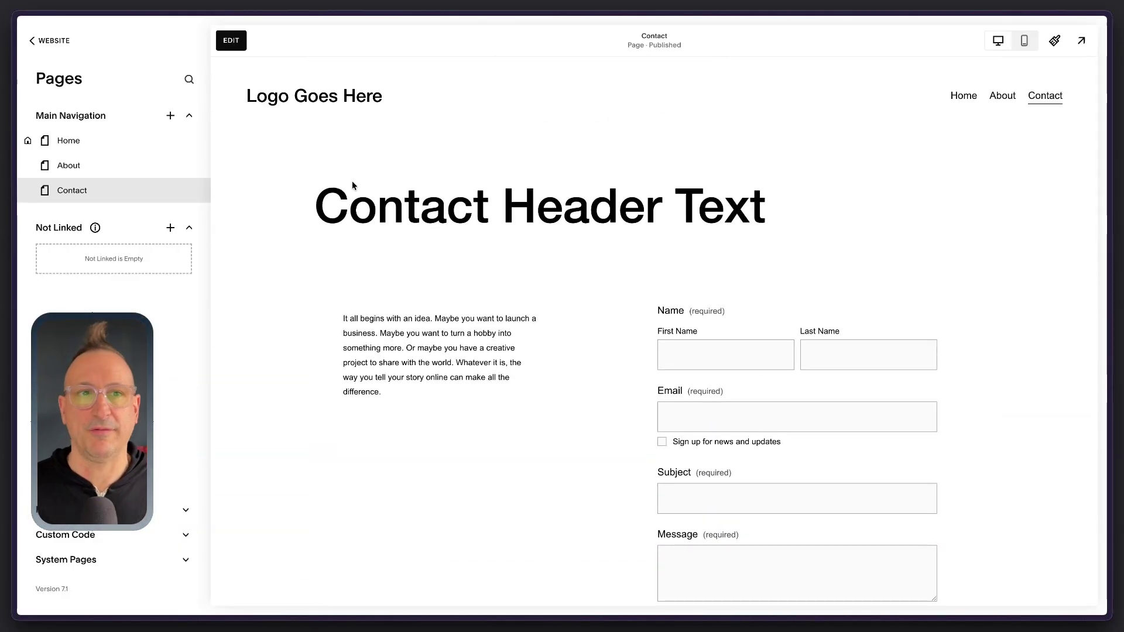
click(93, 165)
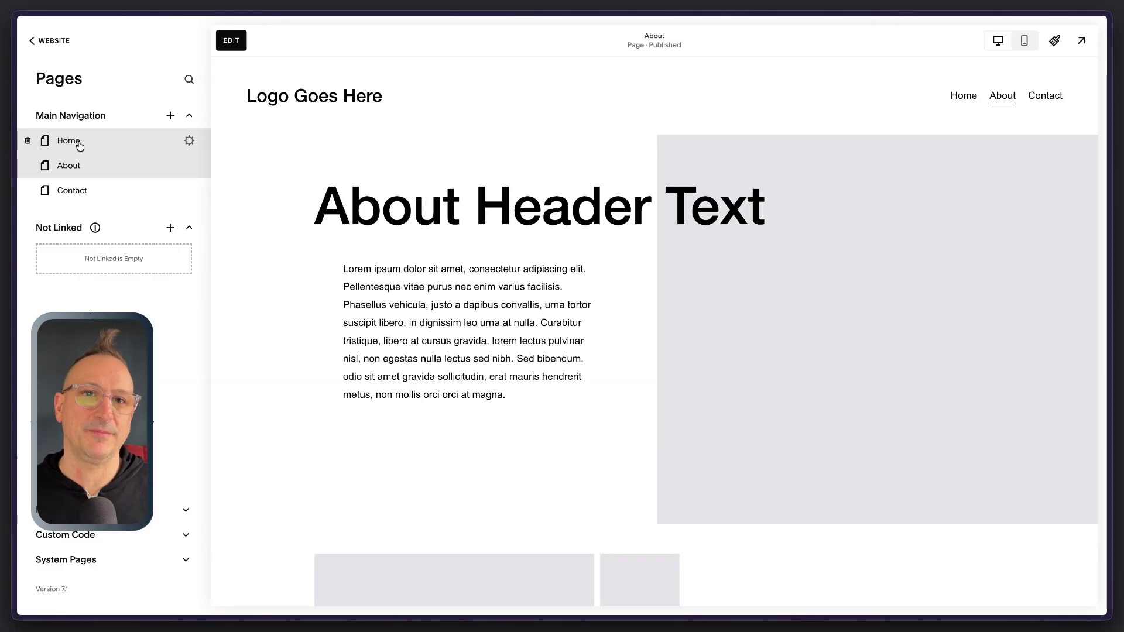
click(79, 146)
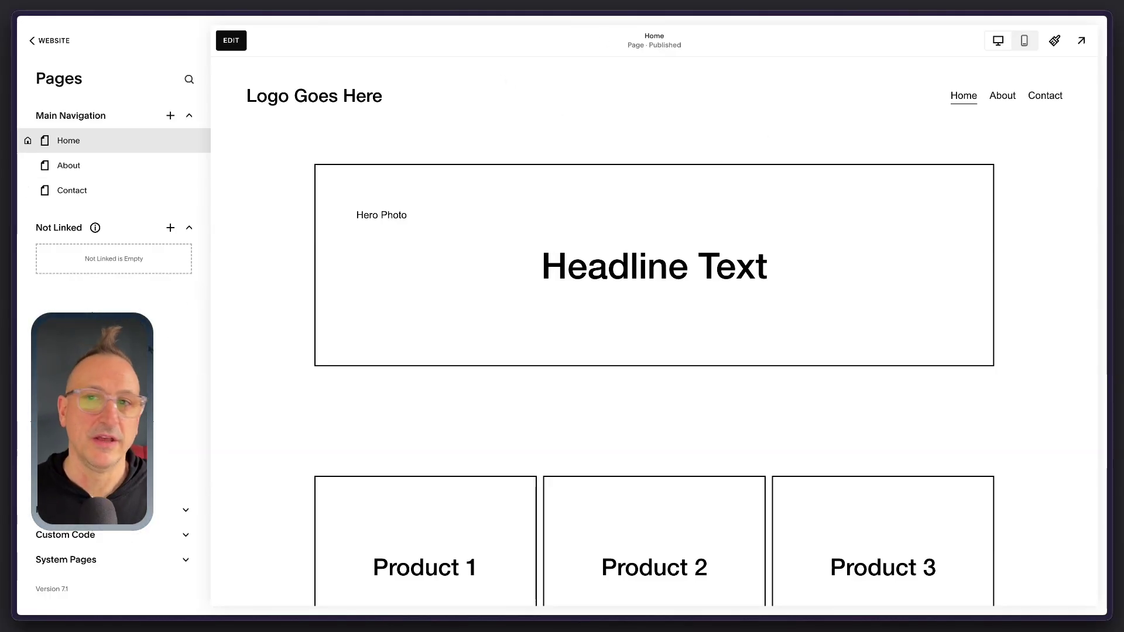
Step: Add a blank page named "Blank" to the Main Navigation
click(170, 117)
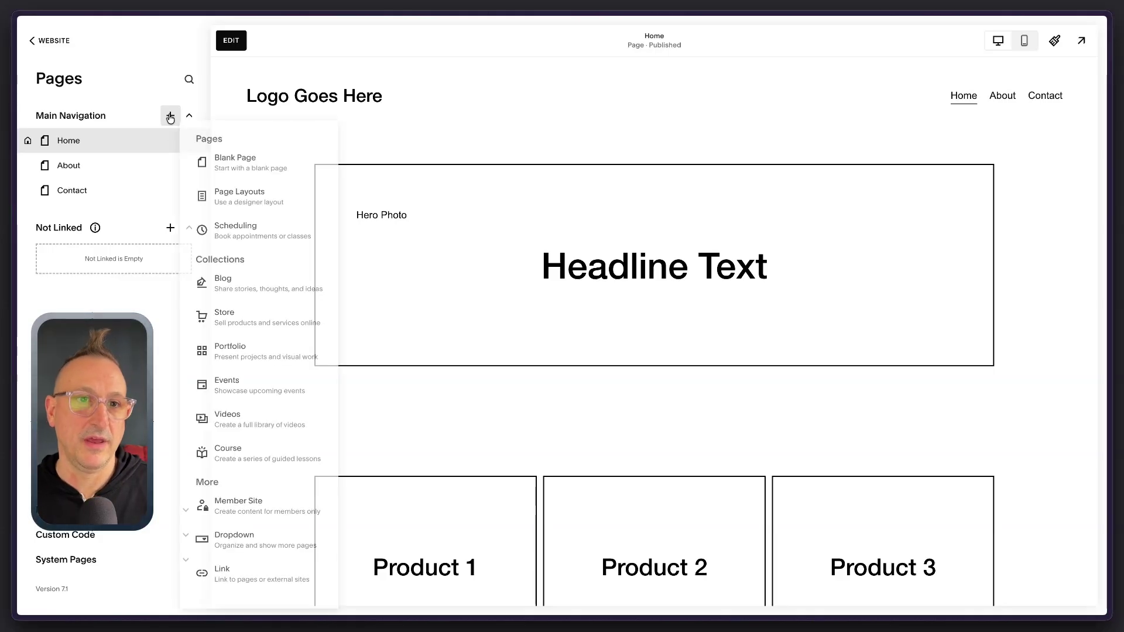
click(237, 163)
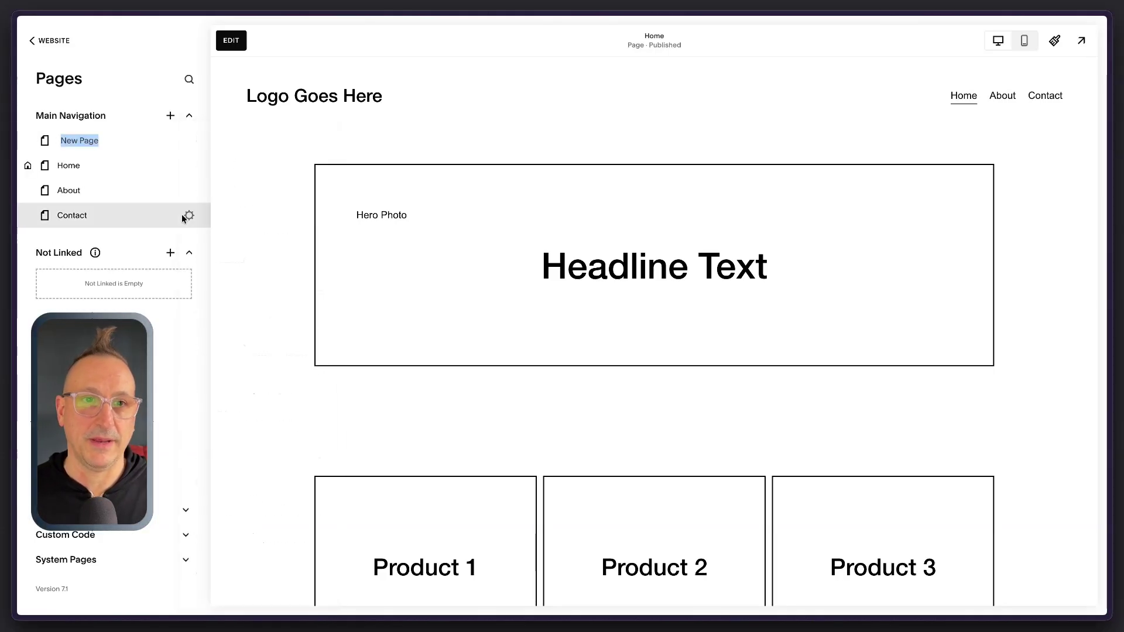
text(Bl)
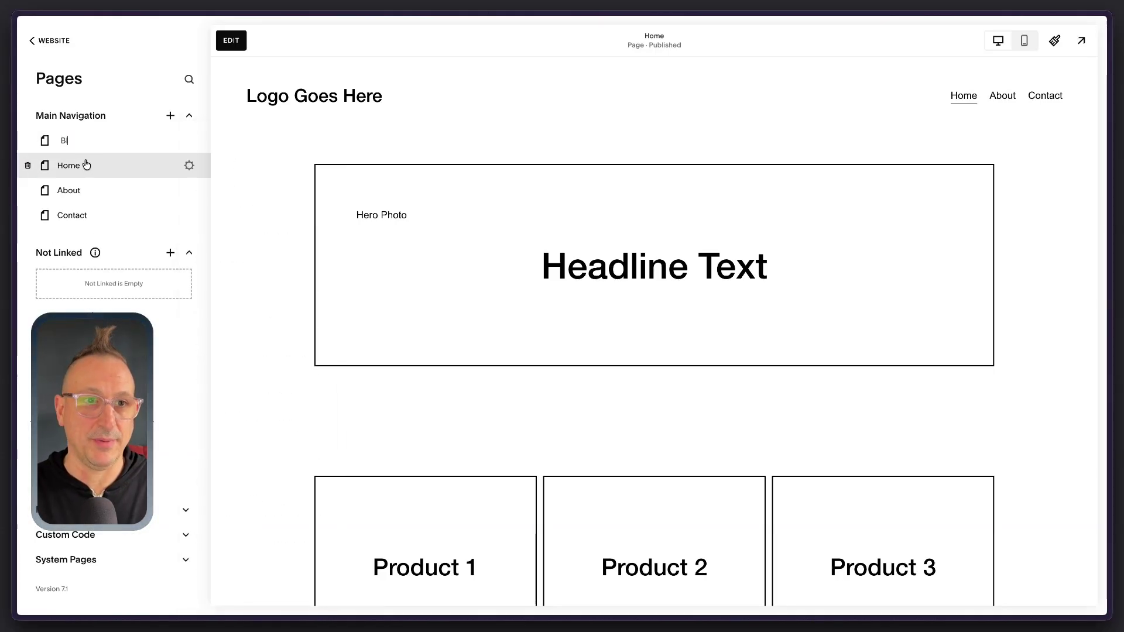
text(ank)
key(Return)
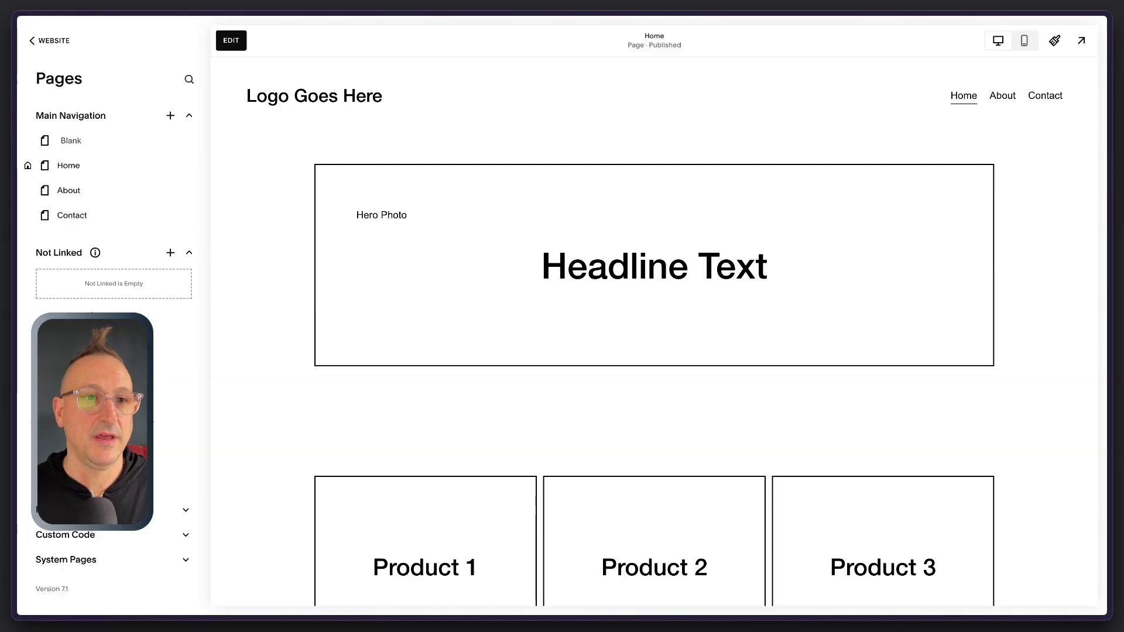
Step: Browse the designer page layouts and add the second General layout, with three image cards below its hero, to the Main Navigation
click(171, 118)
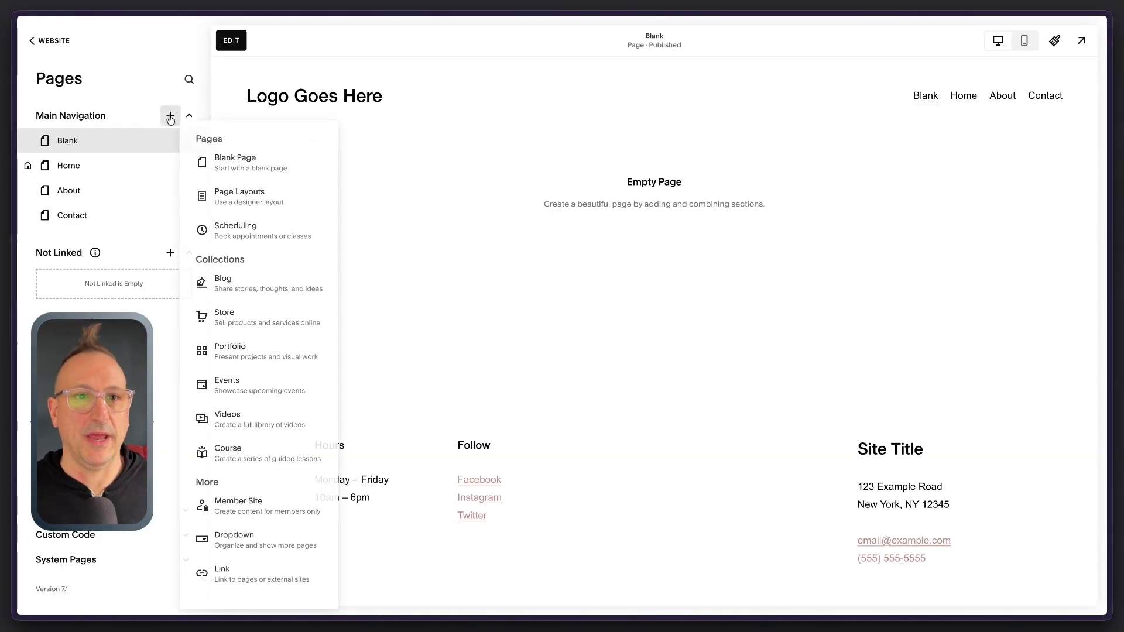
click(241, 203)
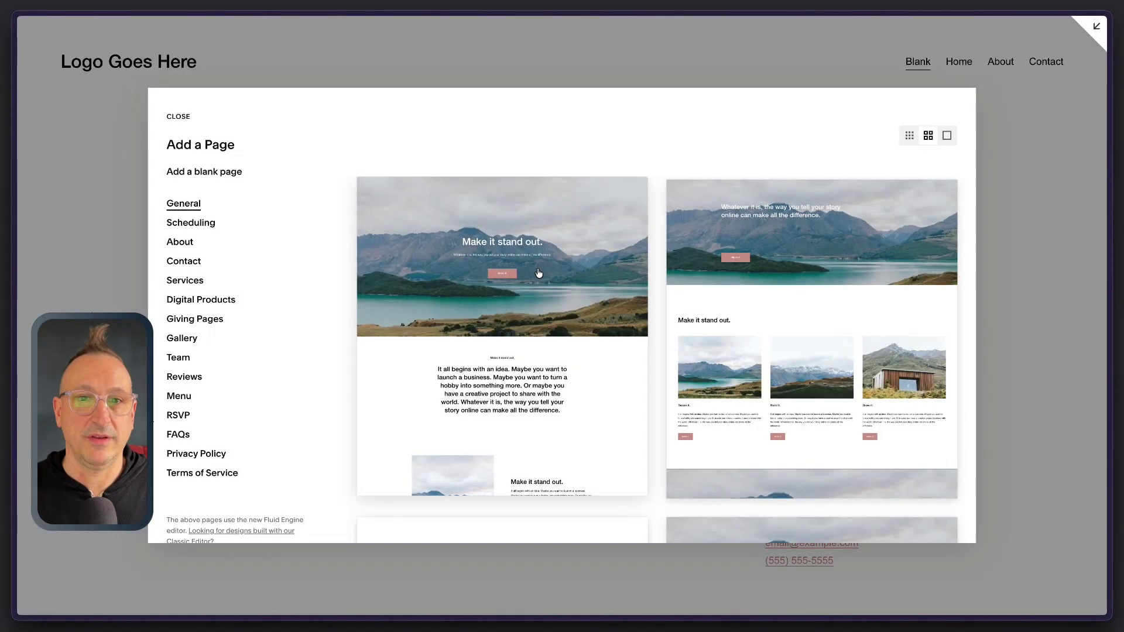
scroll(636, 356, down, 5)
scroll(458, 331, down, 5)
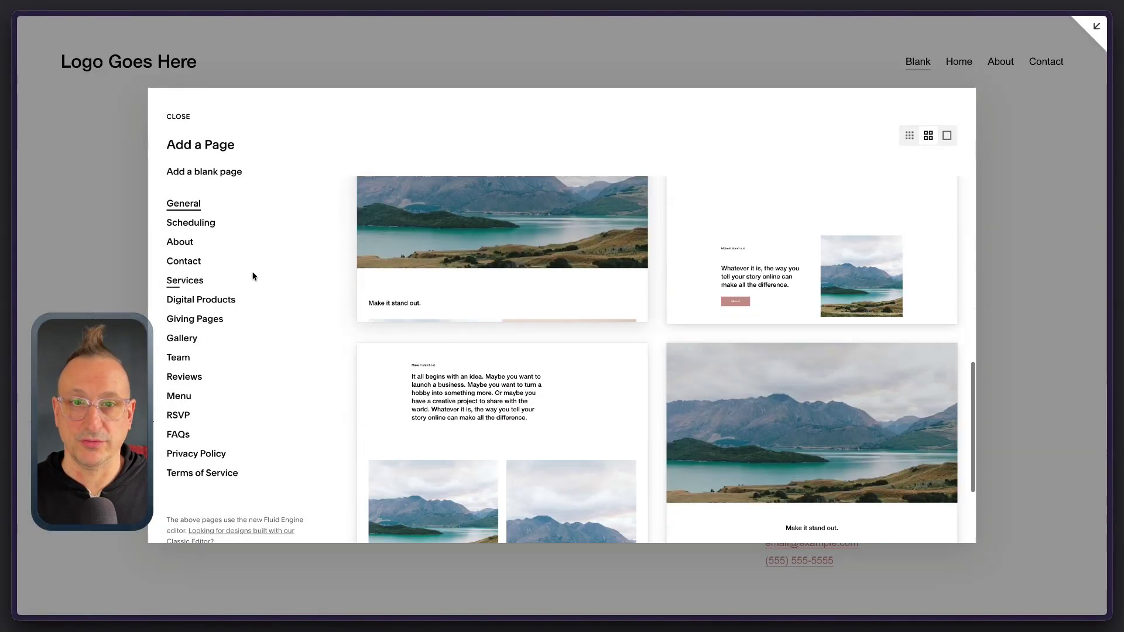
scroll(502, 268, down, 3)
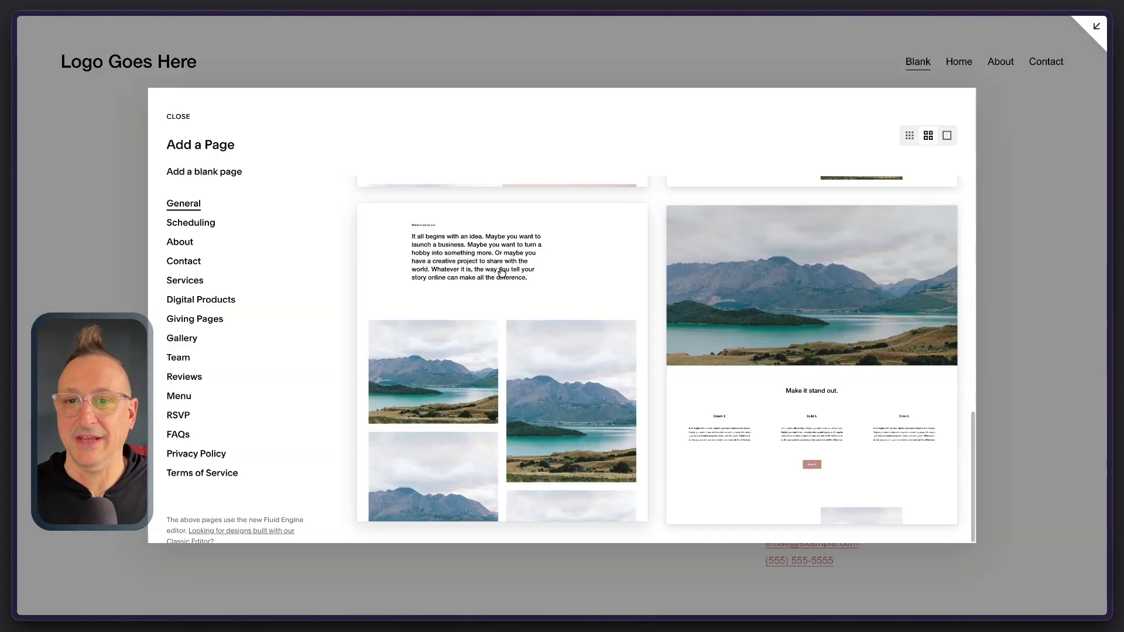
click(246, 294)
click(180, 241)
scroll(518, 293, down, 3)
scroll(518, 294, up, 3)
click(184, 203)
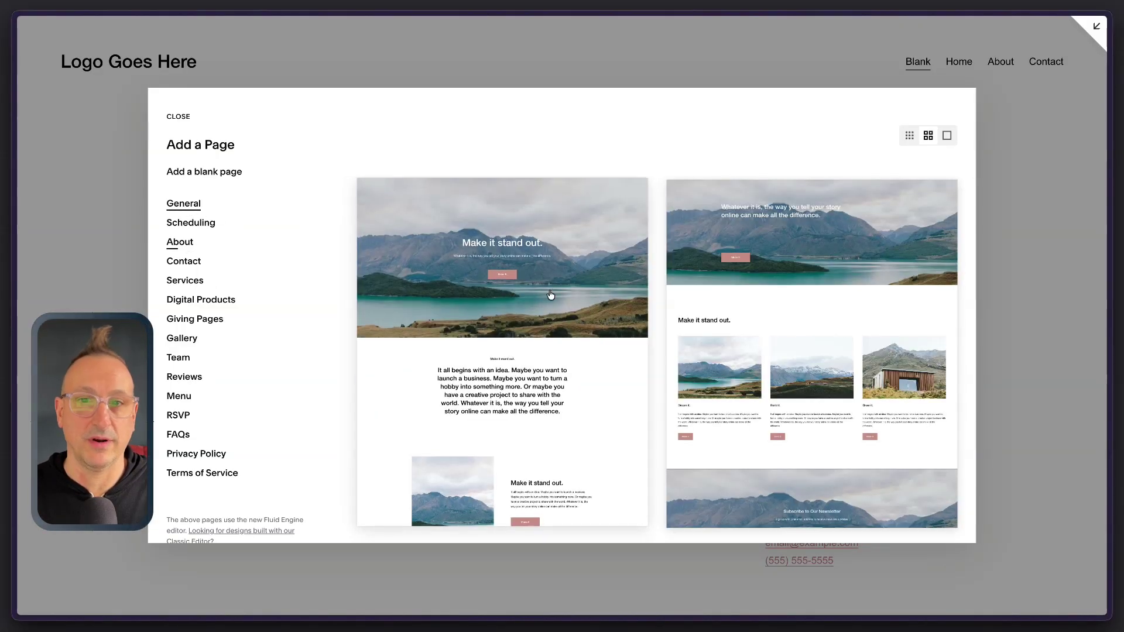
click(755, 386)
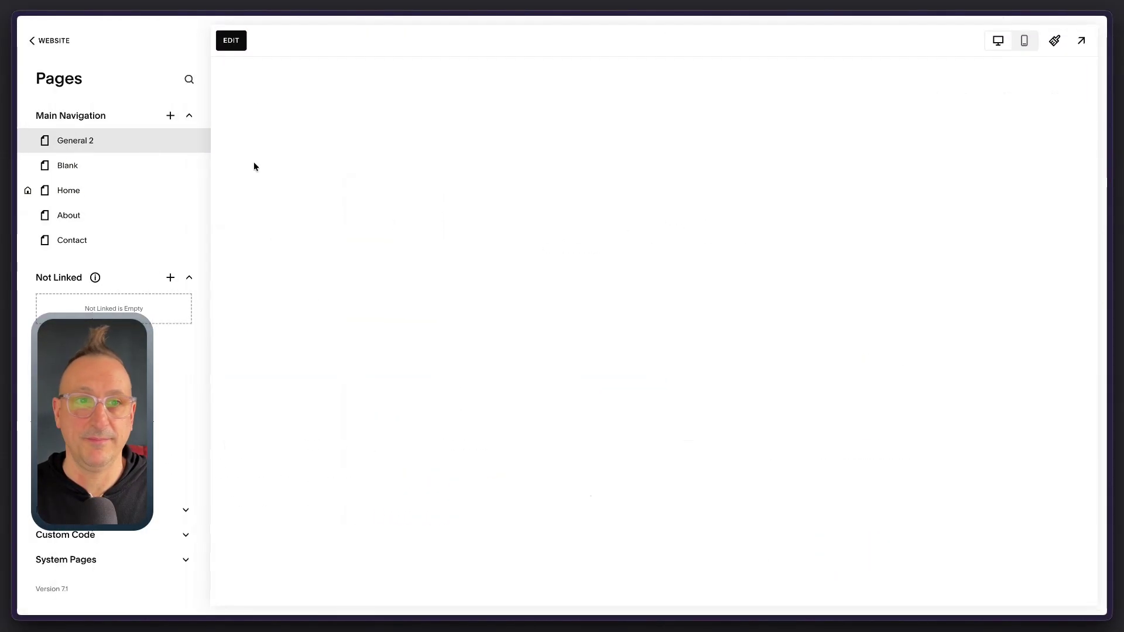
Step: Keep the new page's default name and examine its hero, three-card and newsletter sections
key(Return)
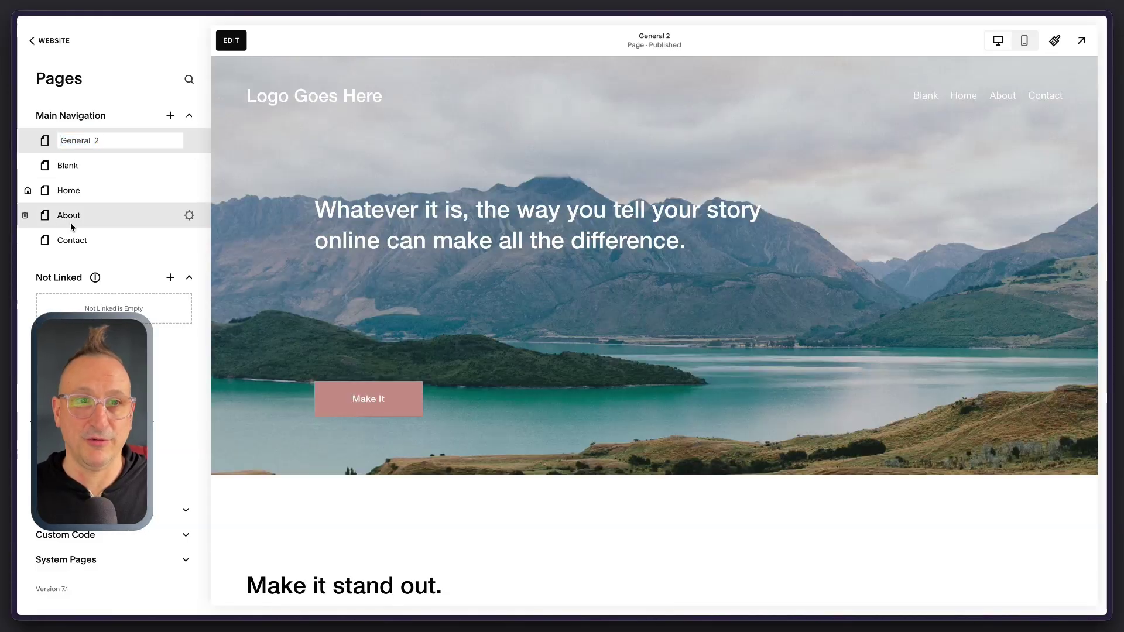
scroll(572, 230, down, 10)
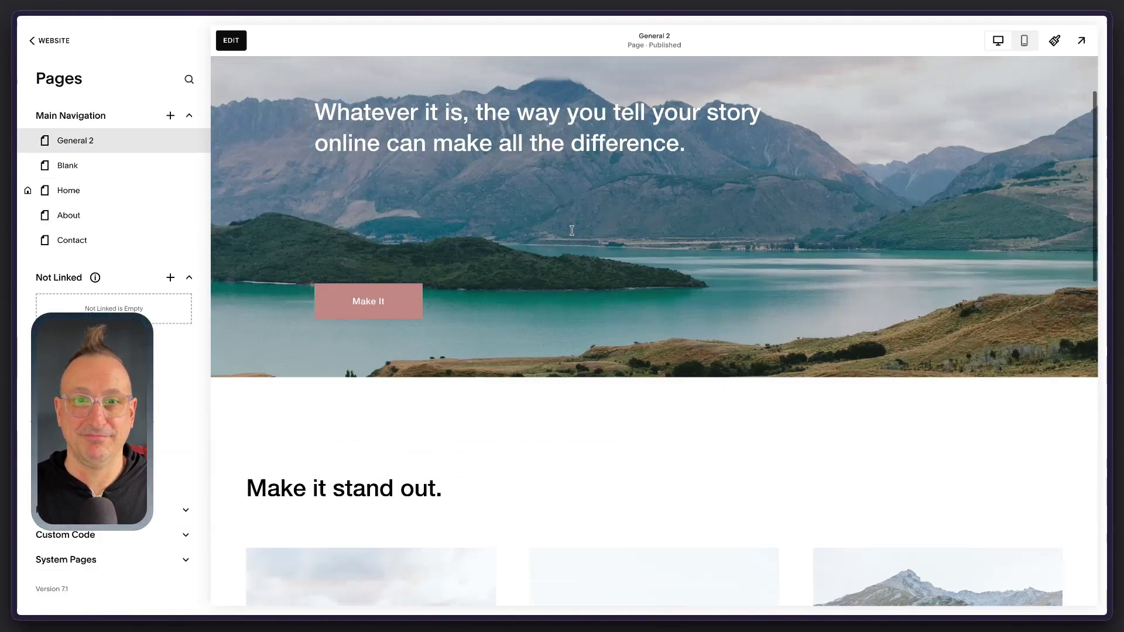
scroll(603, 282, down, 5)
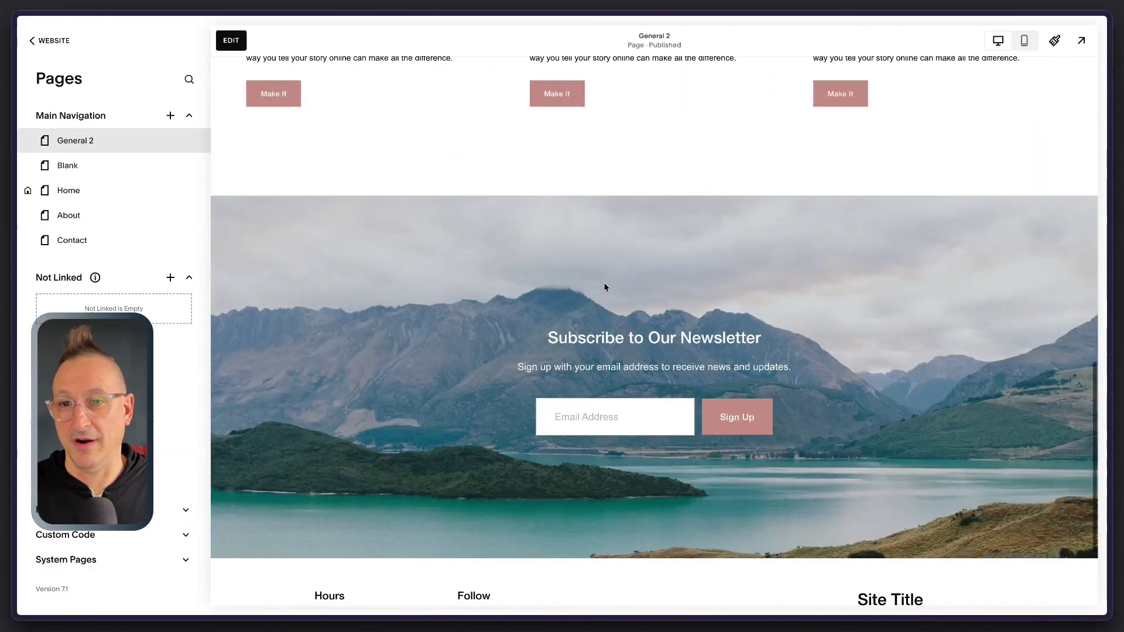
scroll(603, 282, up, 15)
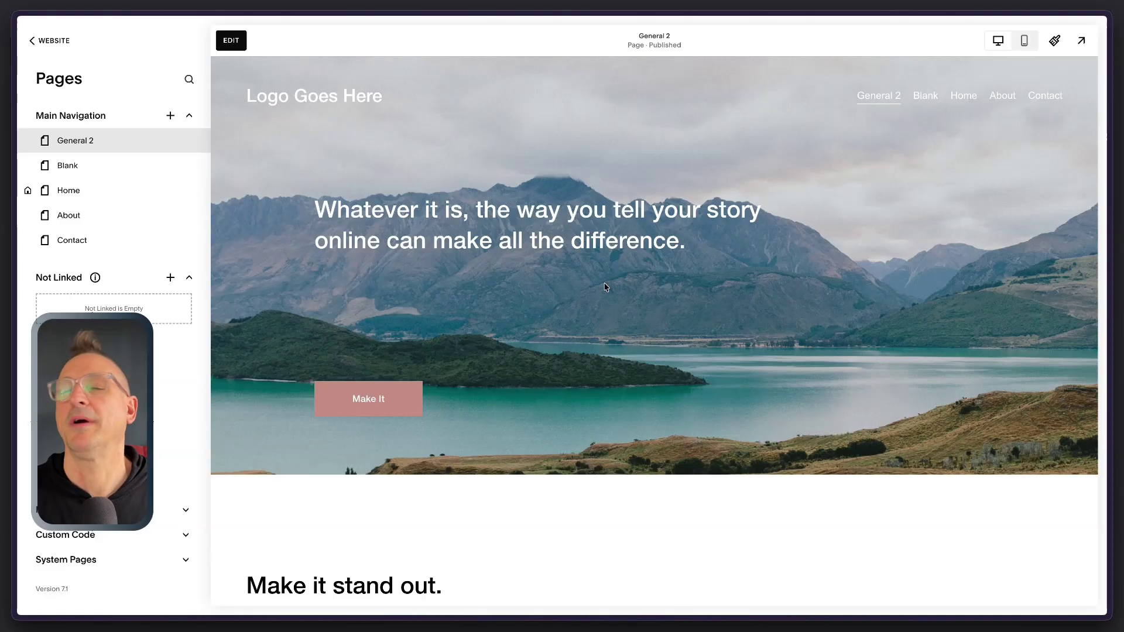
scroll(497, 318, down, 7)
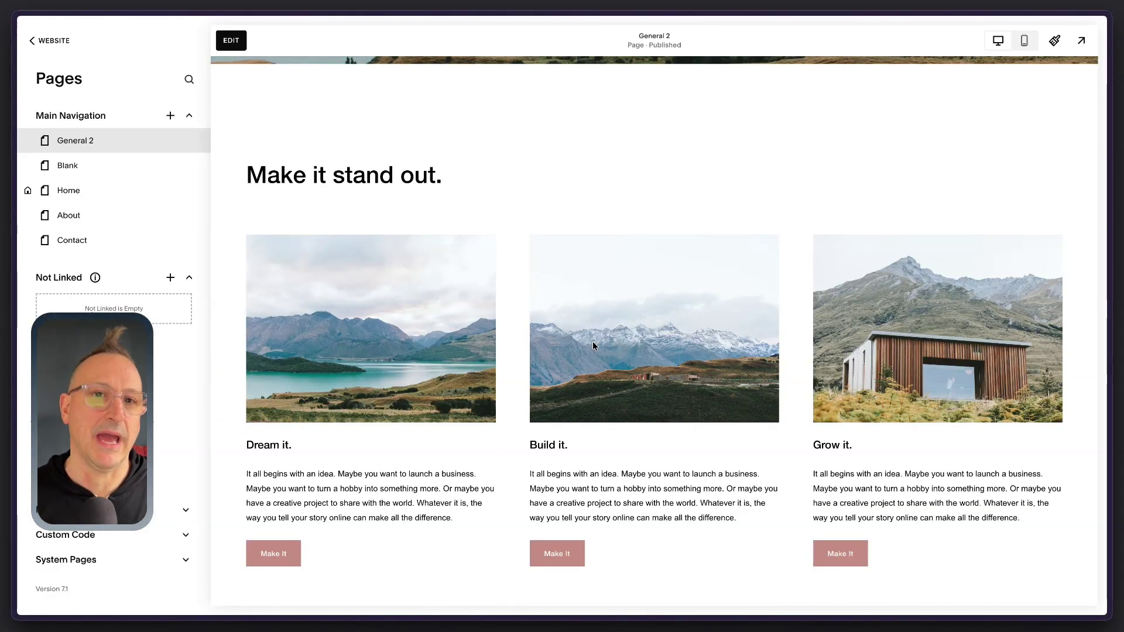
scroll(609, 374, down, 10)
scroll(586, 374, up, 17)
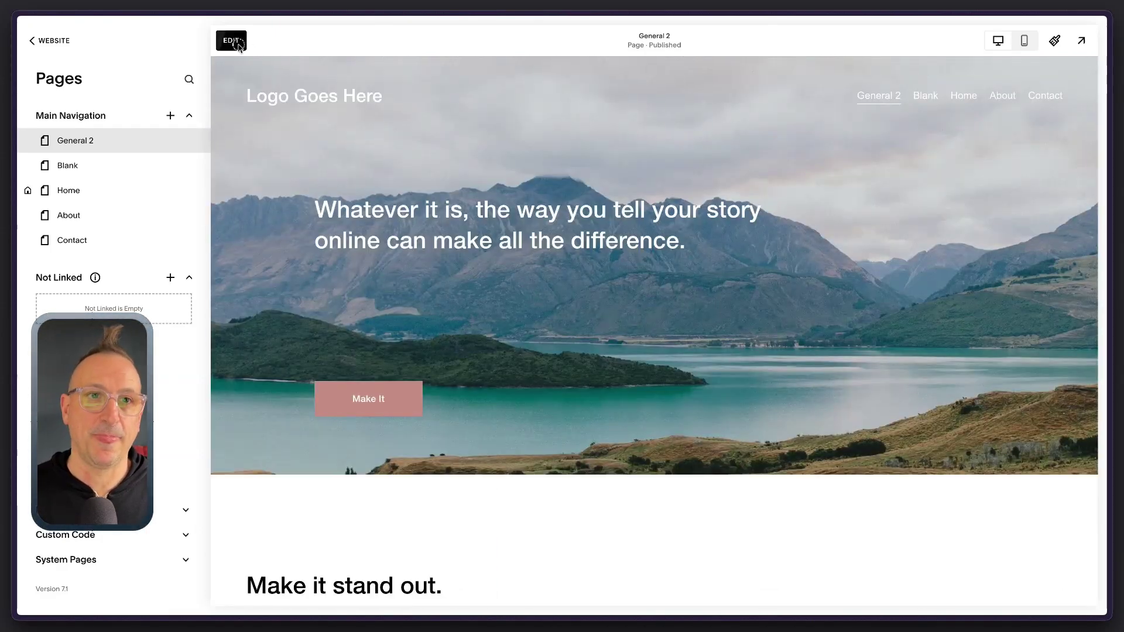
Step: Start editing the General 2 page, adding a blank section above the hero and removing it again
click(231, 41)
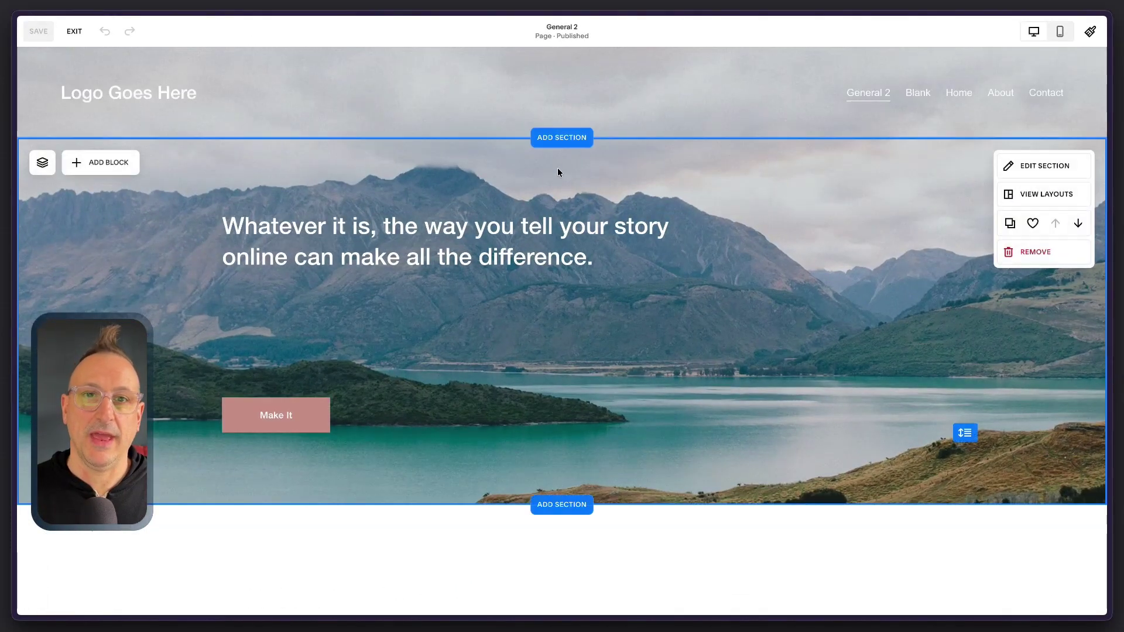
click(561, 136)
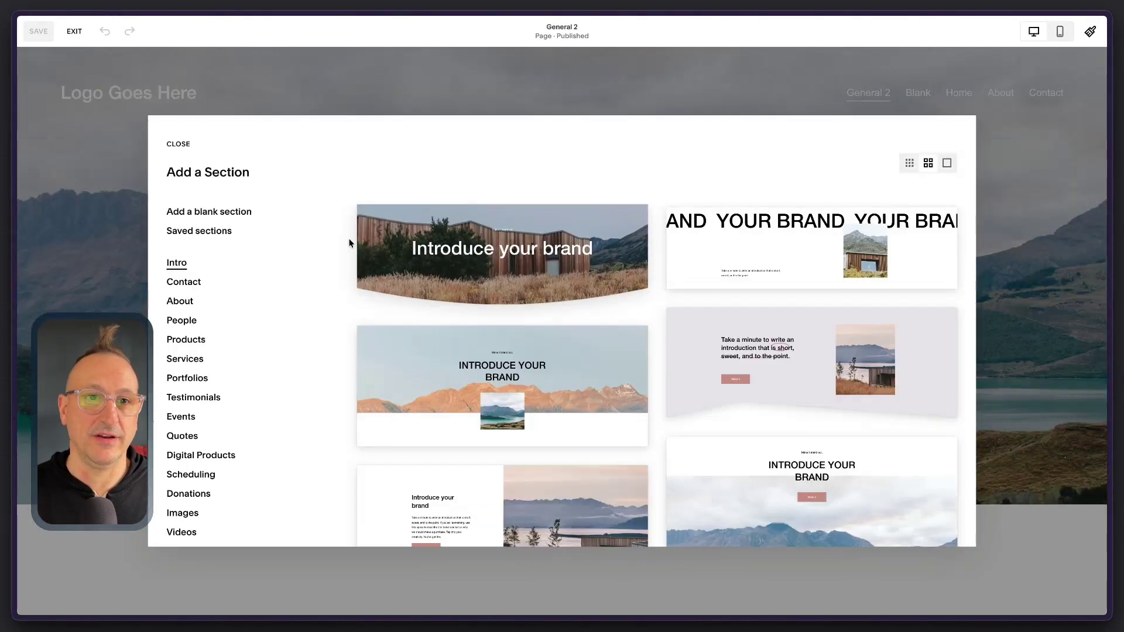
click(209, 211)
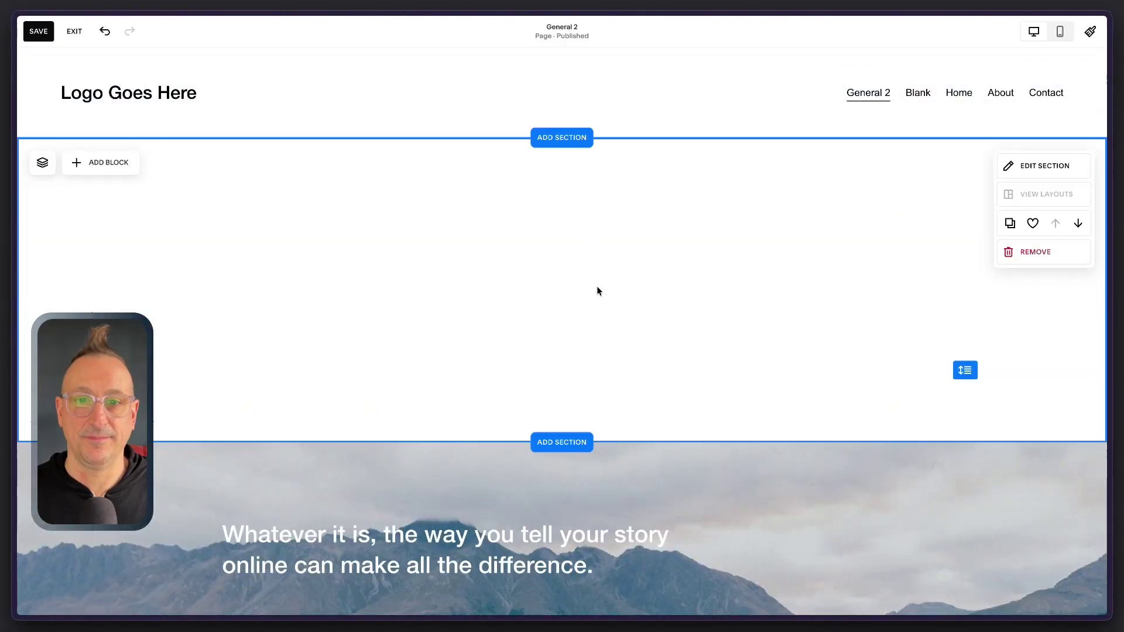
scroll(648, 335, down, 5)
scroll(290, 176, up, 3)
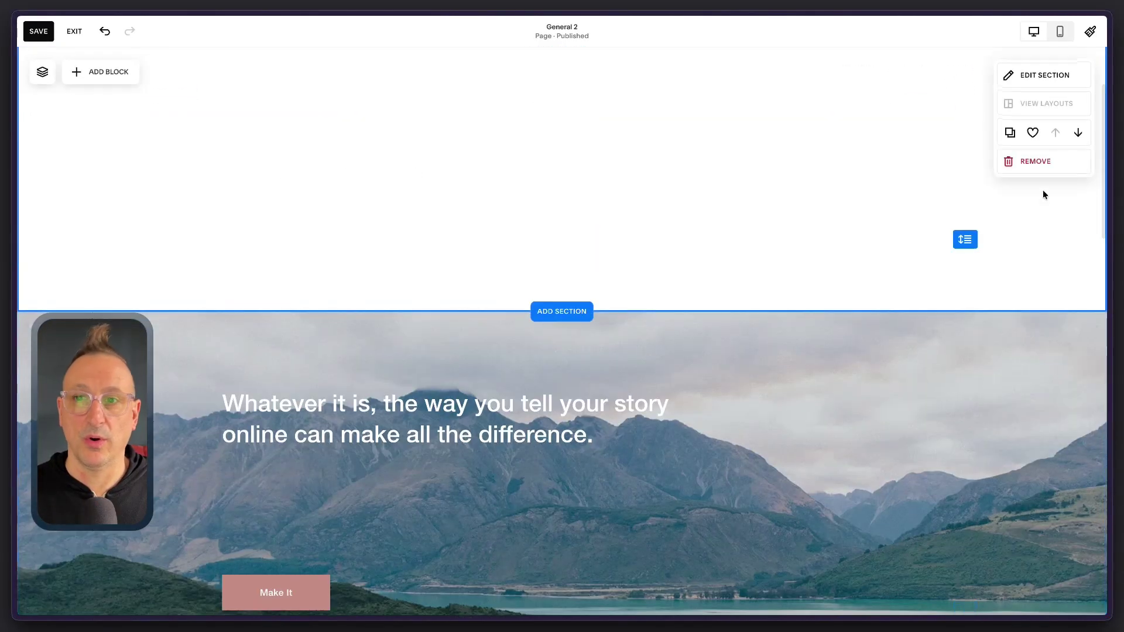
click(1040, 166)
click(628, 343)
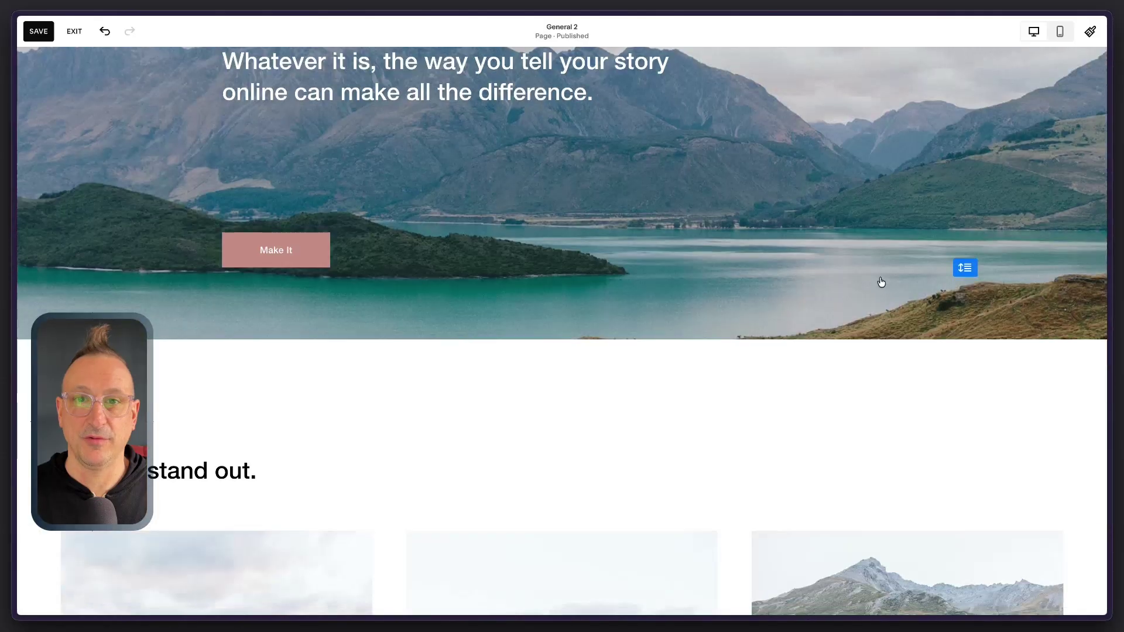
Step: Delete the heading text and the Make It button from the hero section
scroll(616, 138, up, 3)
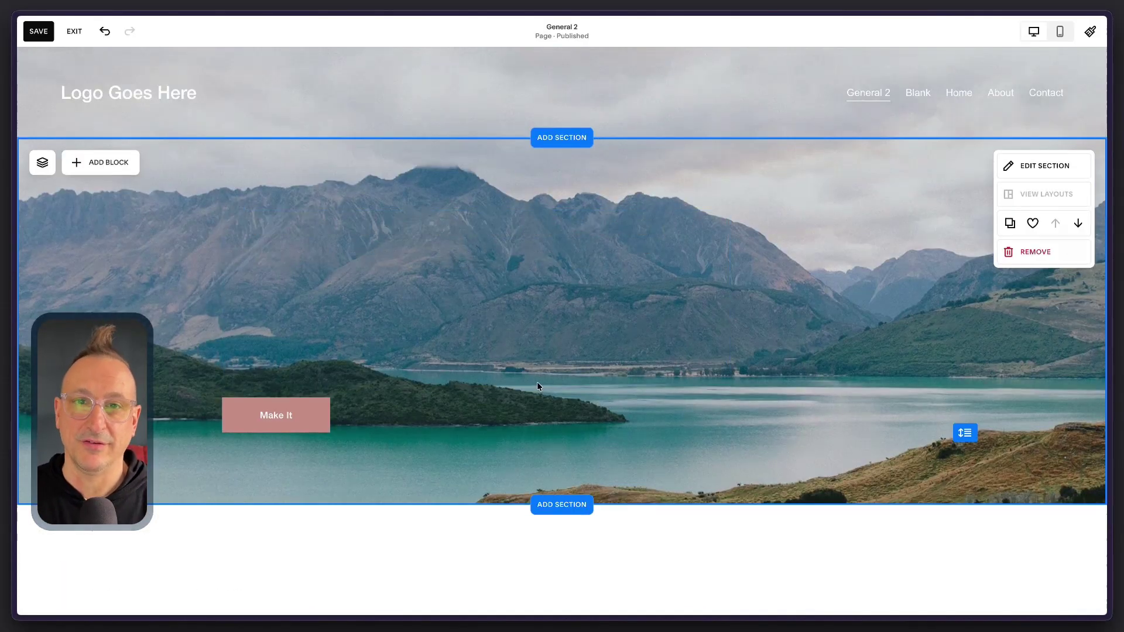
click(320, 415)
key(Delete)
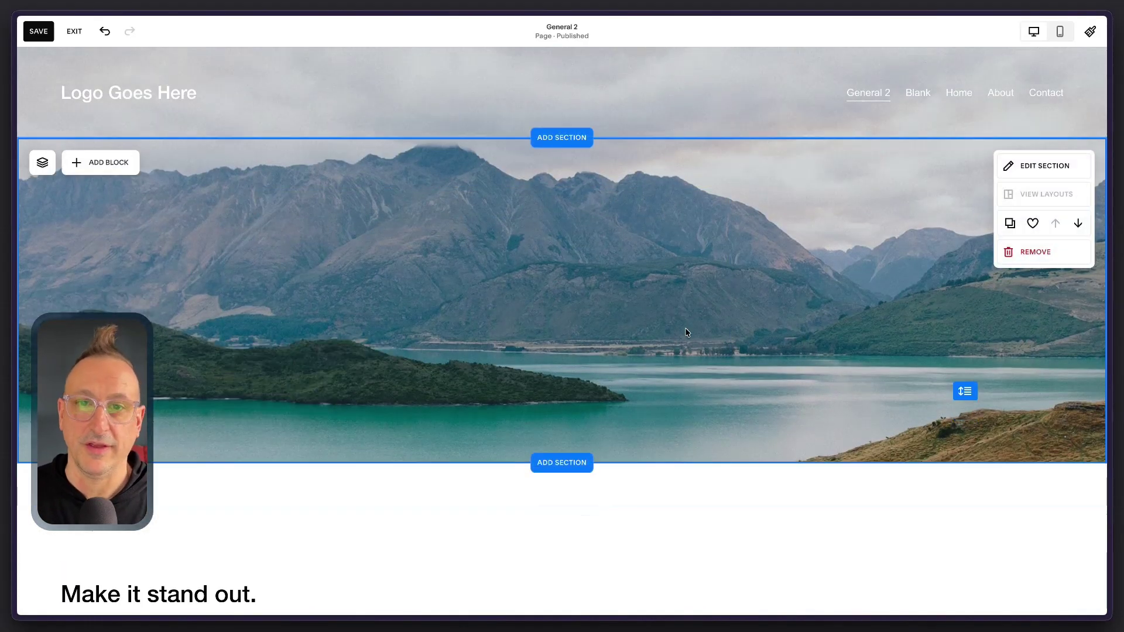
Step: Remove the hero section's background image and set its color theme to Lightest 1
click(1036, 173)
click(989, 197)
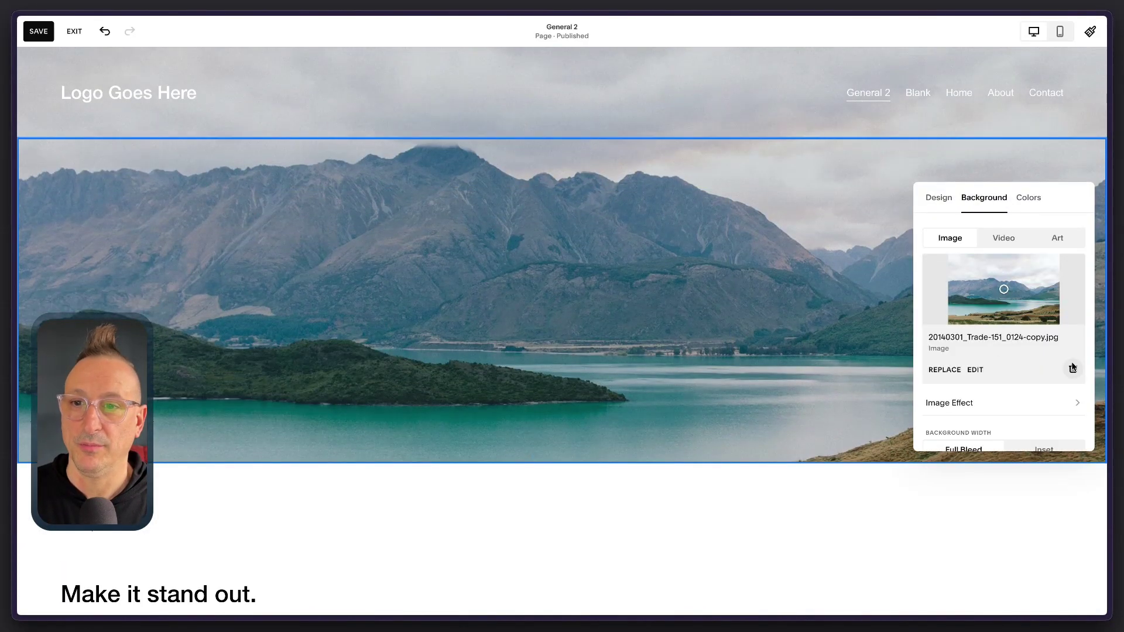
click(1072, 368)
click(1028, 199)
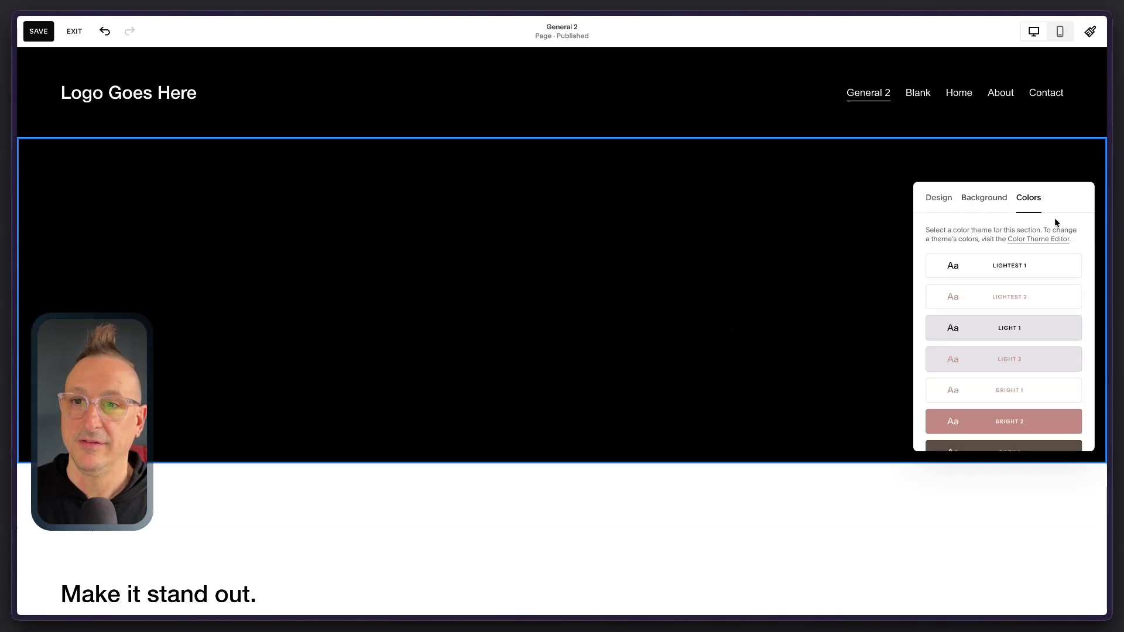
click(1022, 279)
click(677, 322)
Step: Remove the "Make it stand out." card section and the newsletter section from the page
scroll(677, 322, down, 6)
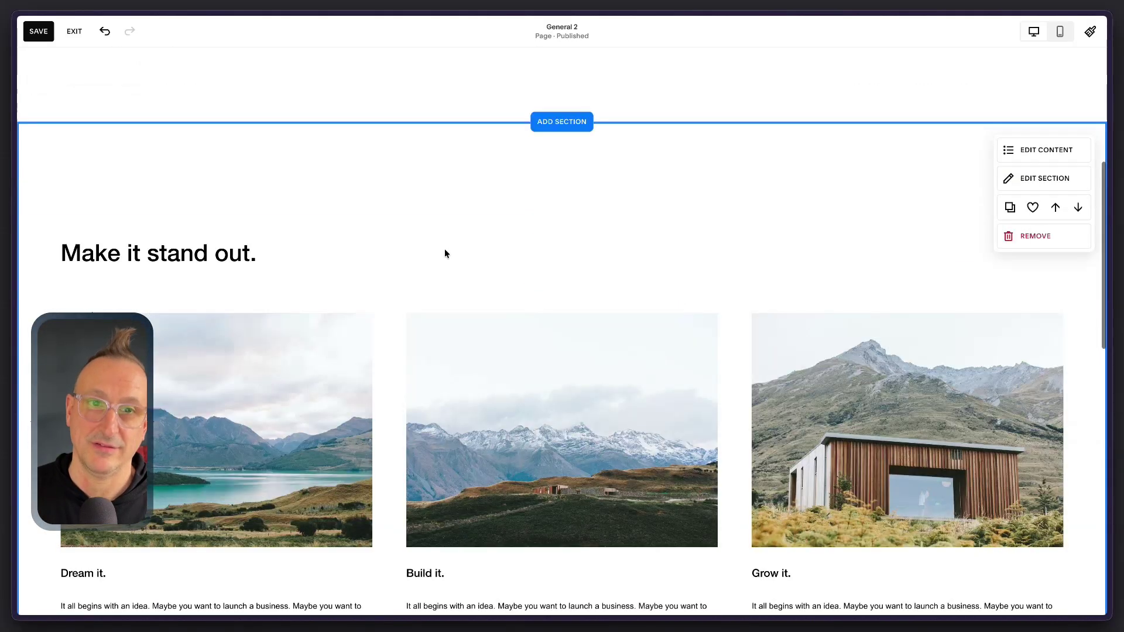
click(1034, 236)
click(624, 346)
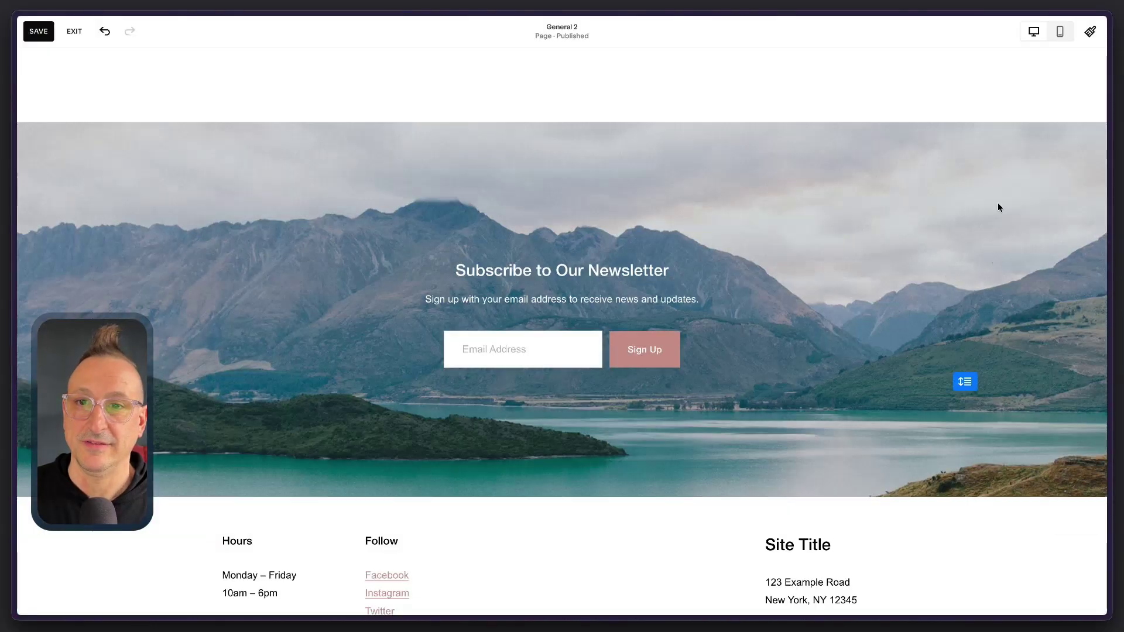
click(1045, 239)
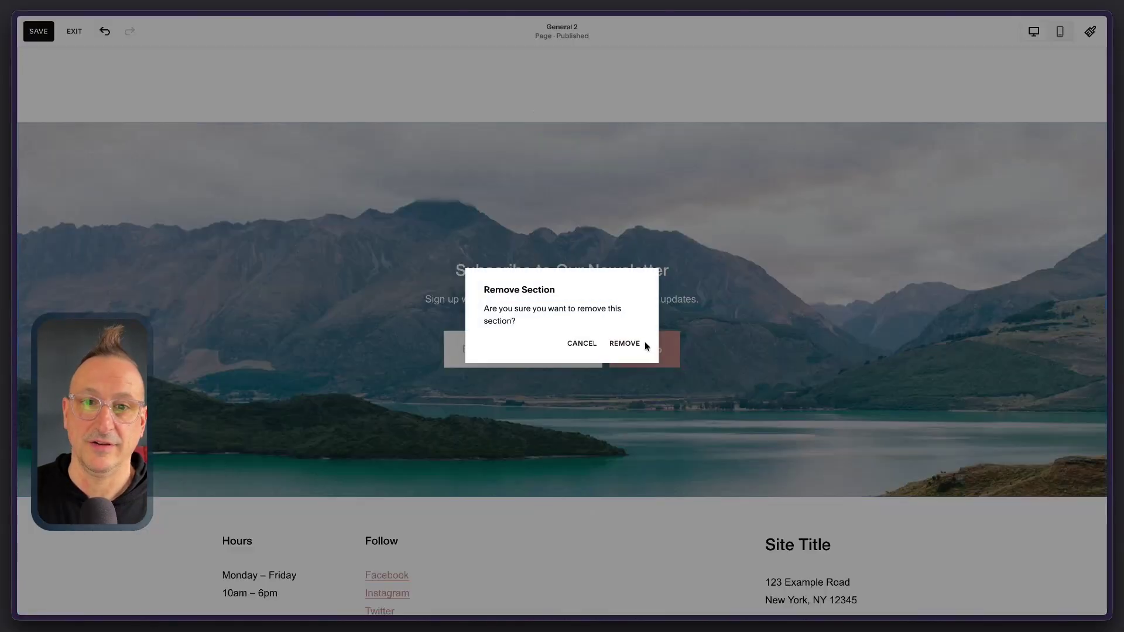
click(623, 344)
Step: Show the layout grid in the empty section
mouse_move(737, 304)
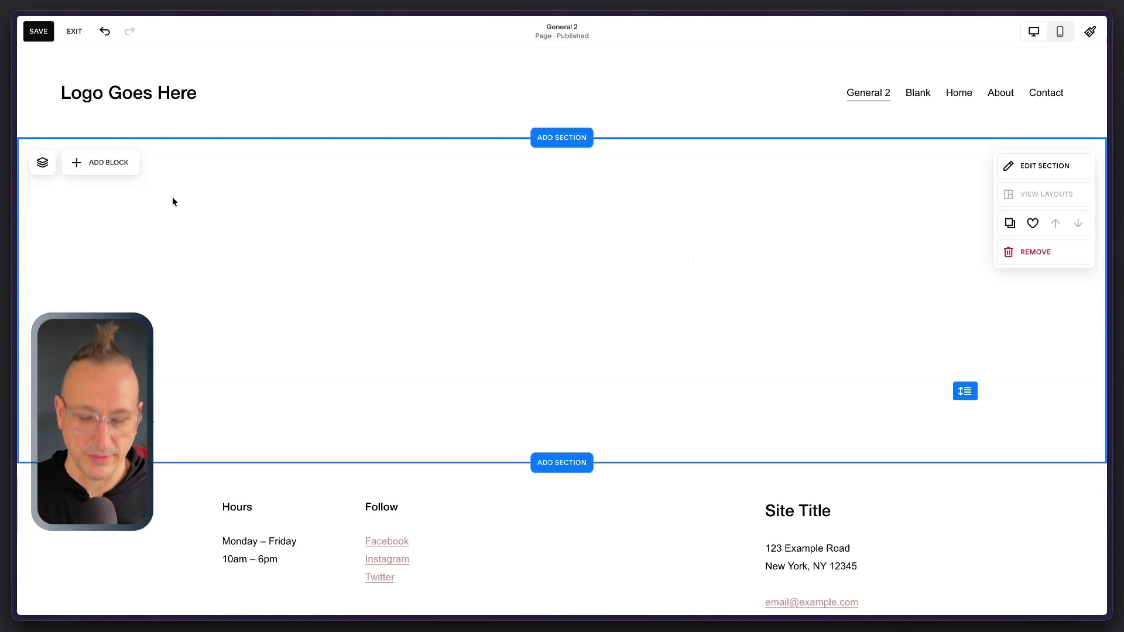
right_click(452, 280)
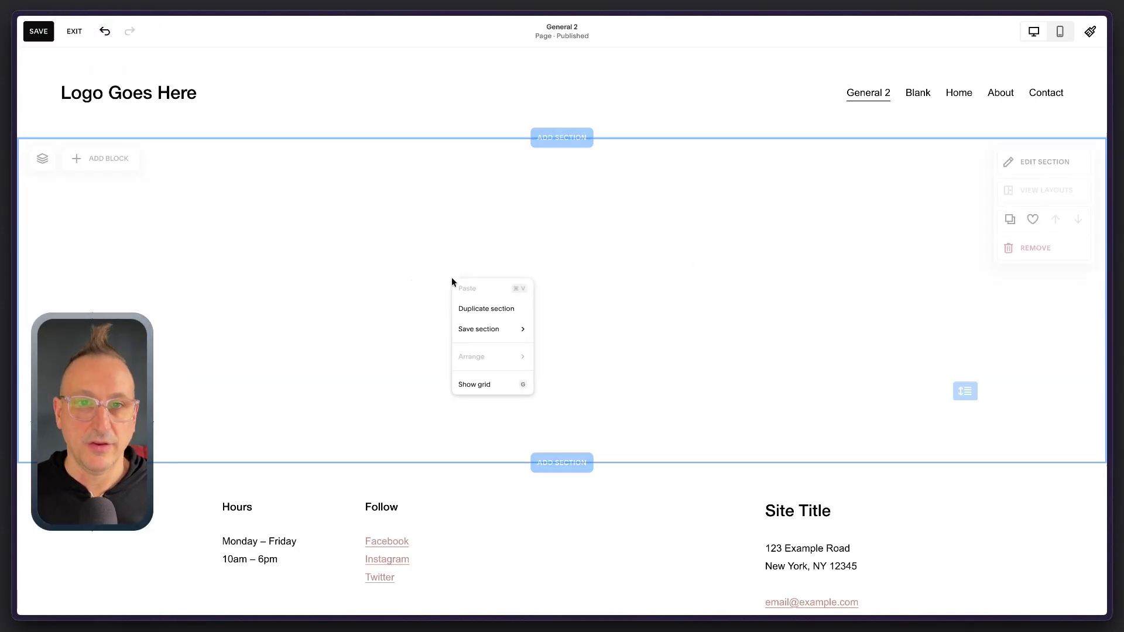
click(475, 385)
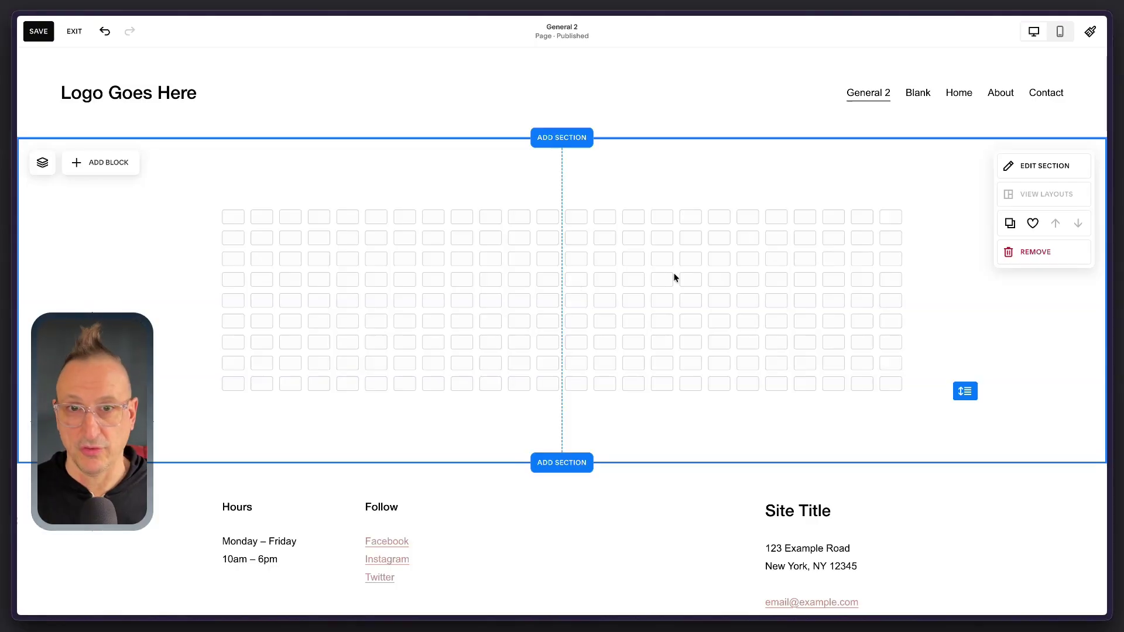
Step: Hide the section's layout grid and show it again
right_click(519, 276)
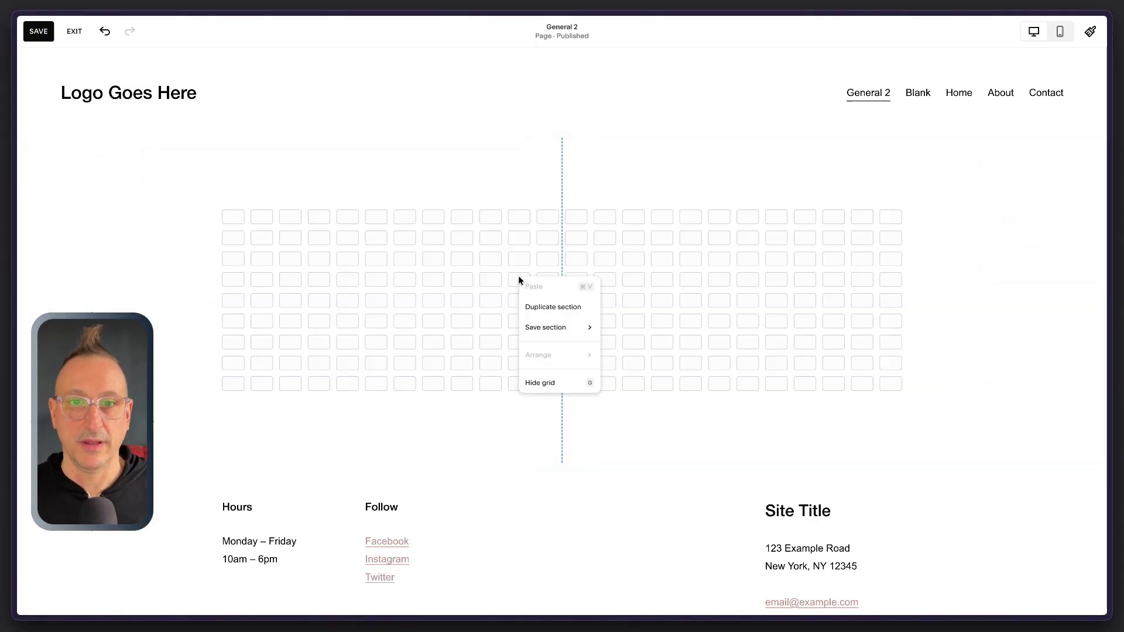
click(556, 385)
right_click(533, 292)
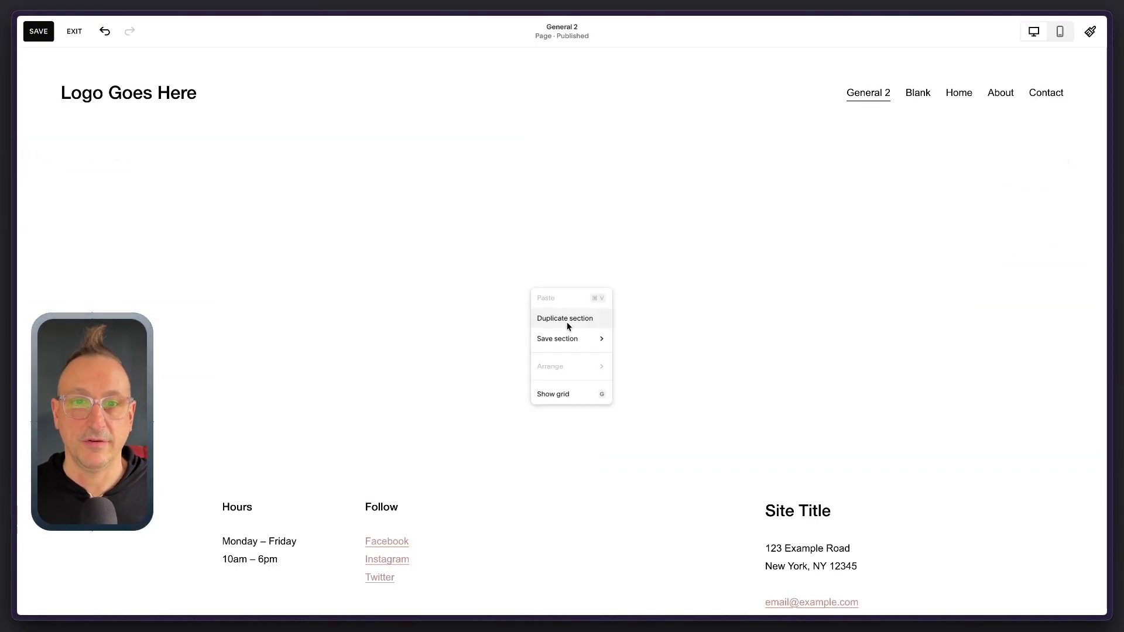
click(565, 393)
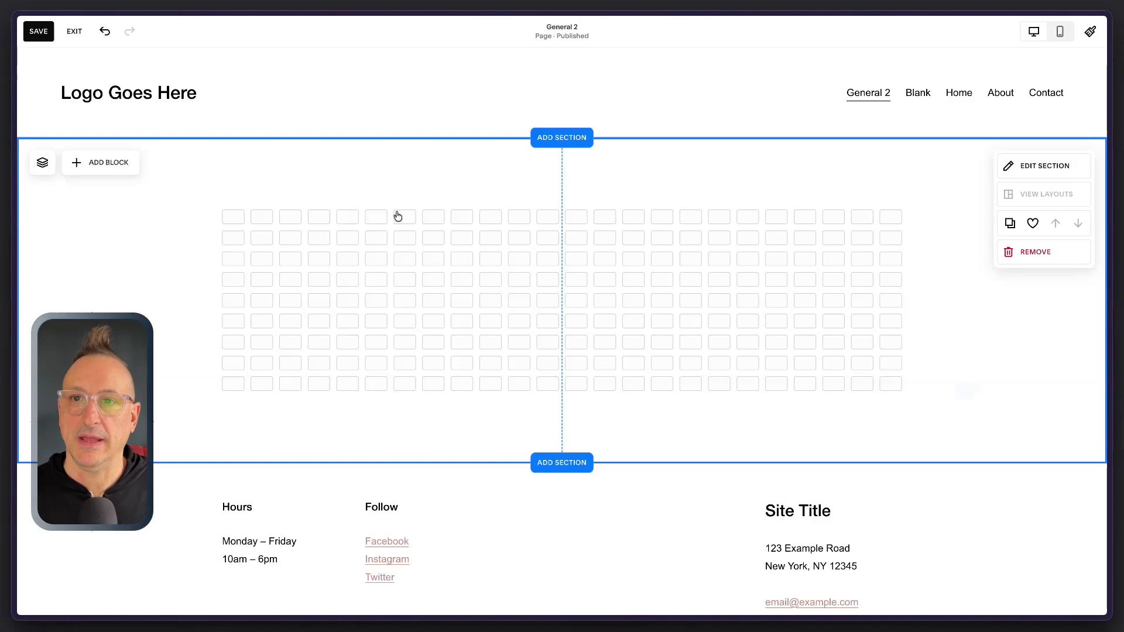
Step: Add a text block in the first two grid rows of the empty section
click(92, 162)
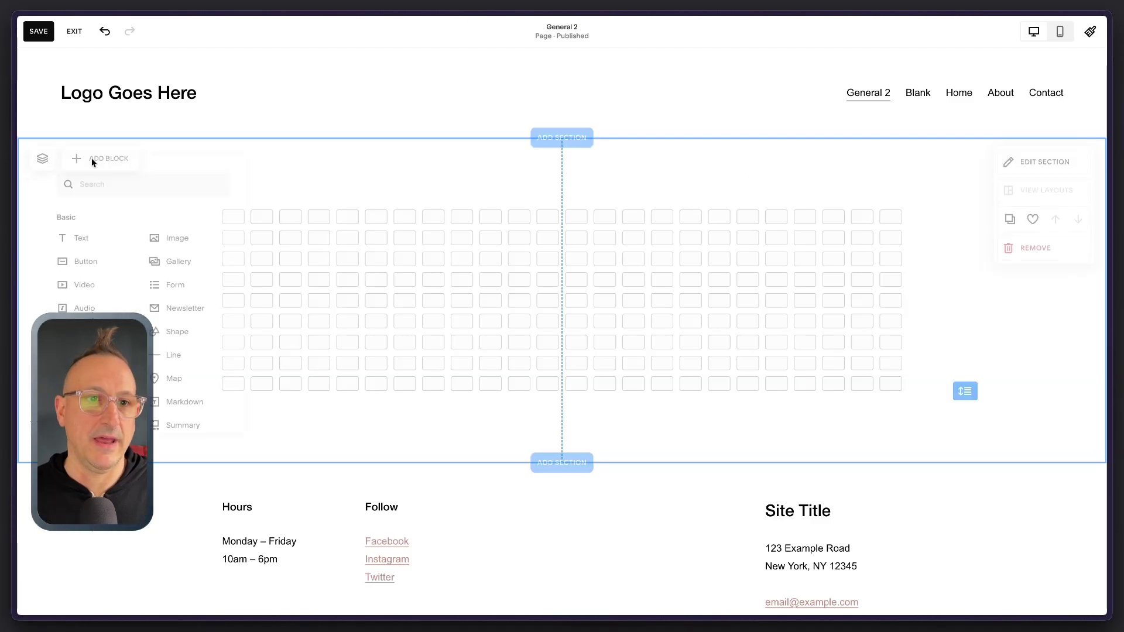
click(81, 238)
mouse_move(282, 223)
mouse_down()
mouse_move(413, 308)
mouse_move(297, 218)
mouse_up()
click(615, 280)
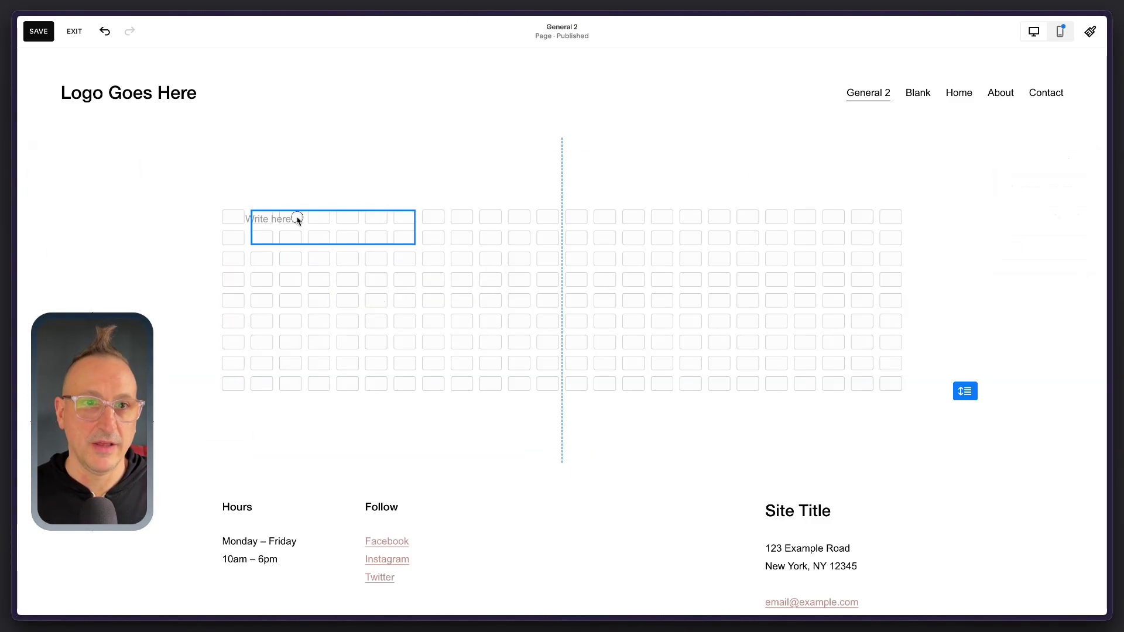
Step: Move the text block to the grid's left edge, starting in the first column
click(336, 261)
drag(386, 237, 338, 228)
click(730, 293)
click(434, 289)
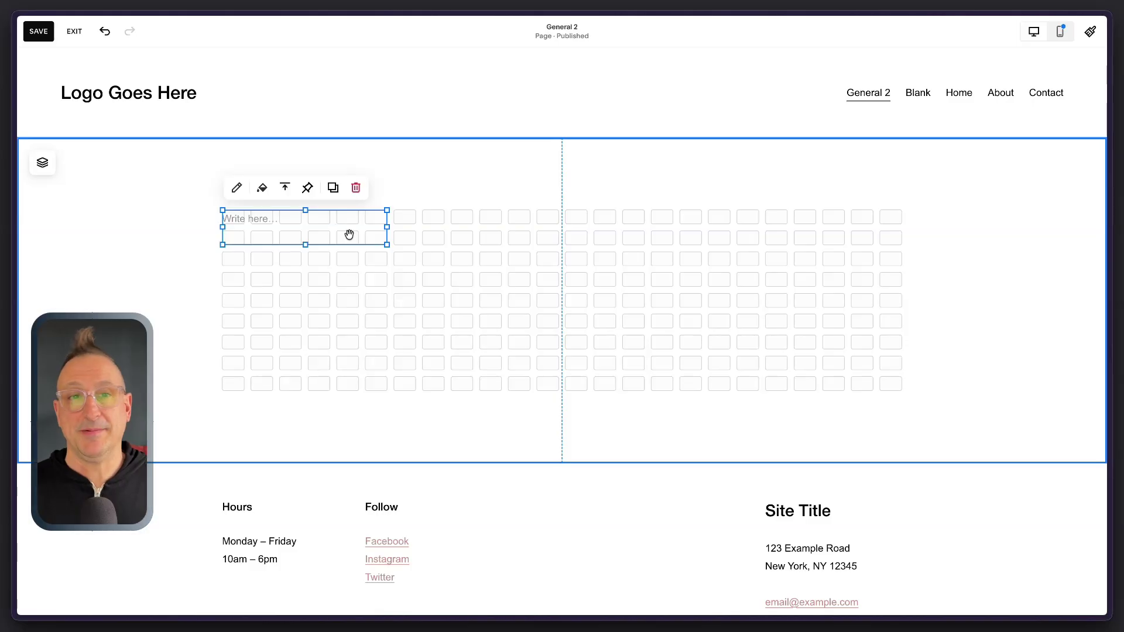
Step: Move the text block out to the page's left edge and narrow it to fit the margin beside the grid
click(370, 263)
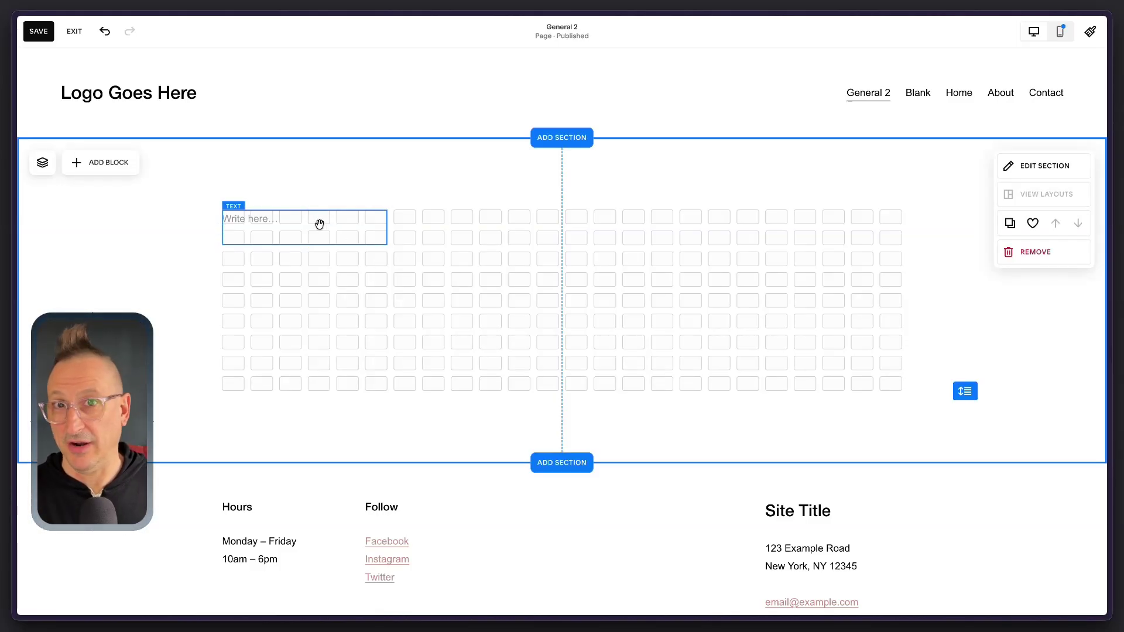
drag(319, 224, 193, 227)
click(394, 245)
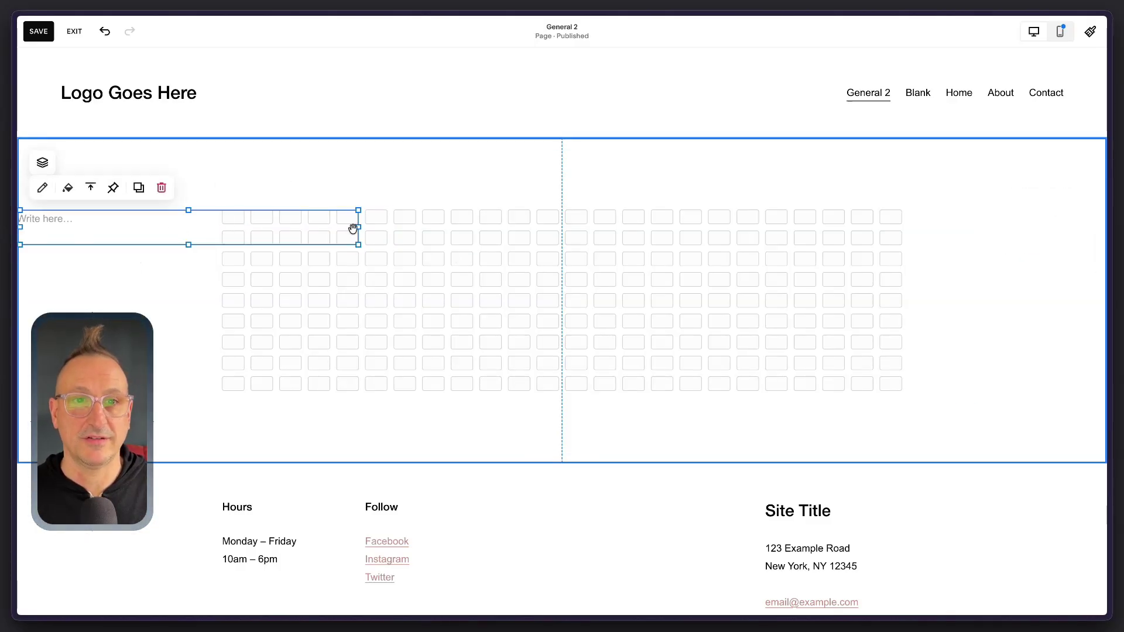
drag(357, 228, 215, 228)
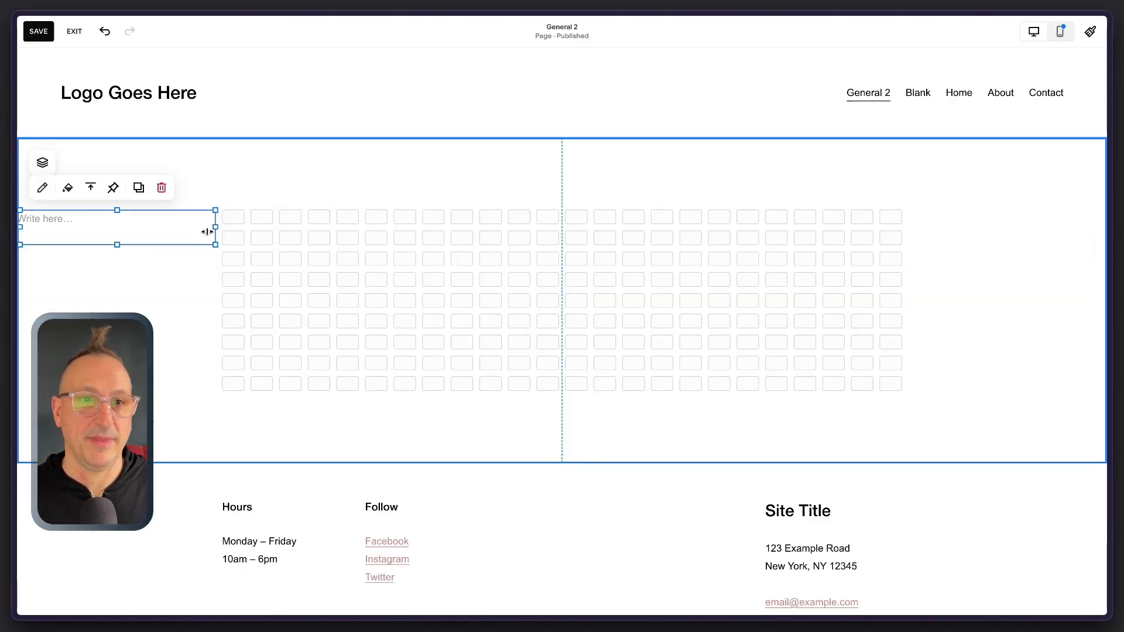
drag(117, 244, 215, 367)
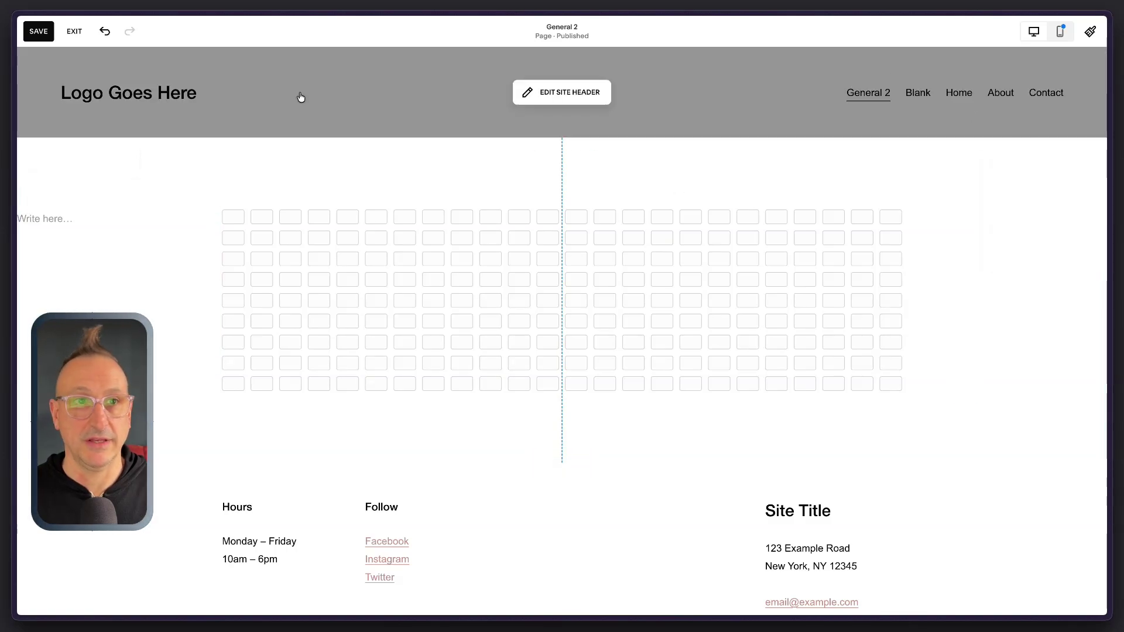
Step: Move the text block into the grid, enlarge it, and shift it back to the page's left edge
drag(78, 220, 363, 231)
drag(299, 367, 687, 268)
drag(454, 243, 252, 241)
scroll(264, 196, down, 2)
scroll(264, 196, up, 2)
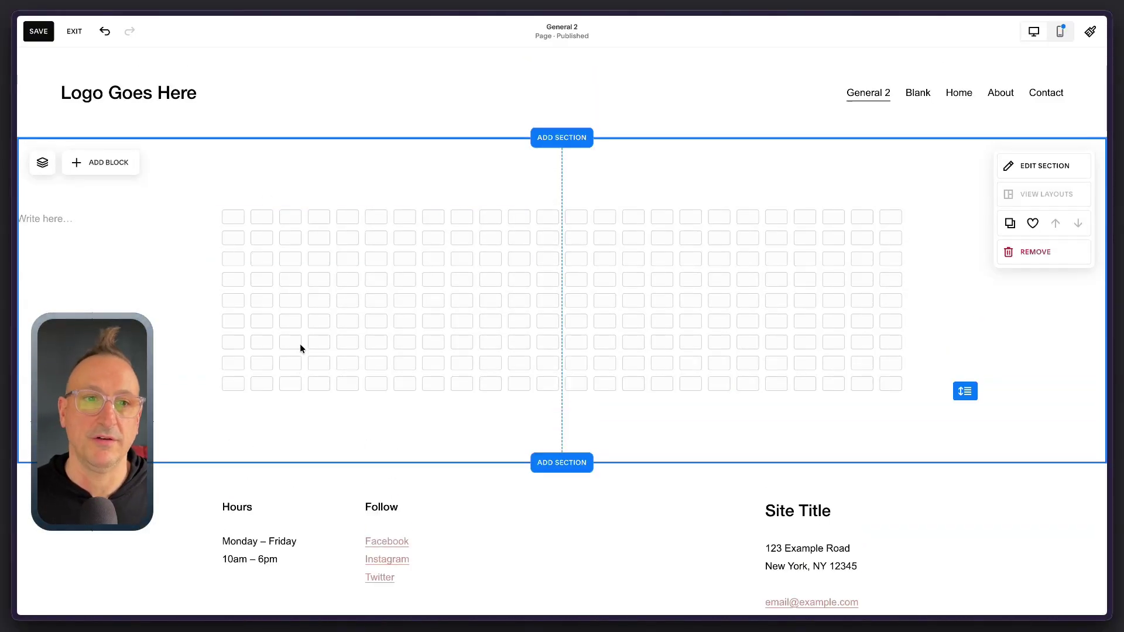
Step: Move the text block back inside the grid, covering the left half of its first three rows, and select it
drag(236, 254, 425, 256)
click(404, 303)
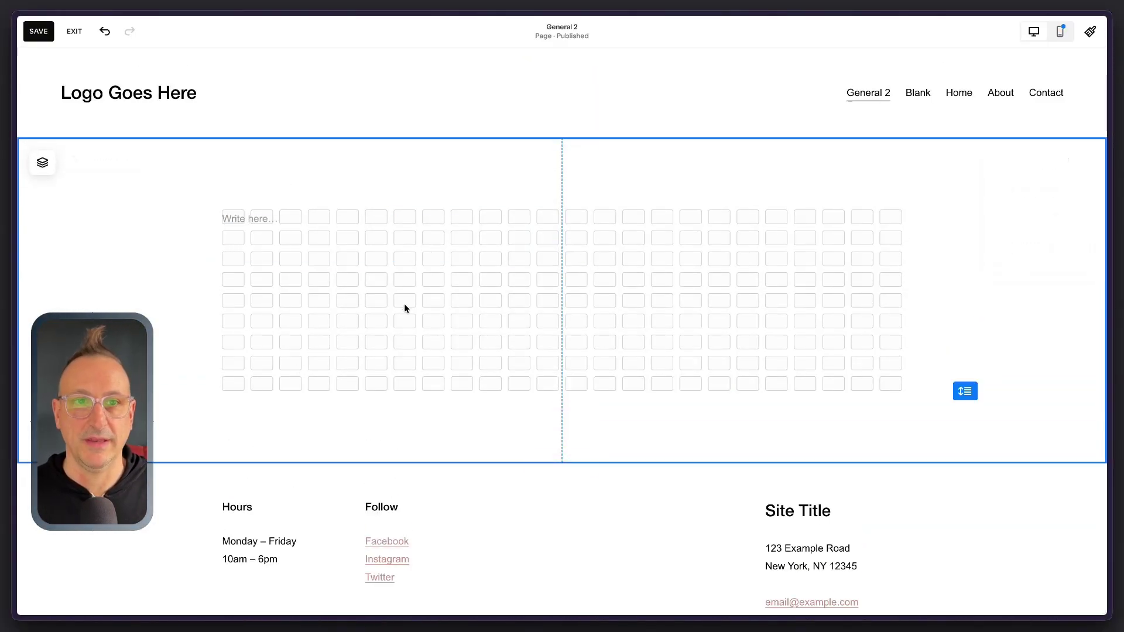
click(349, 238)
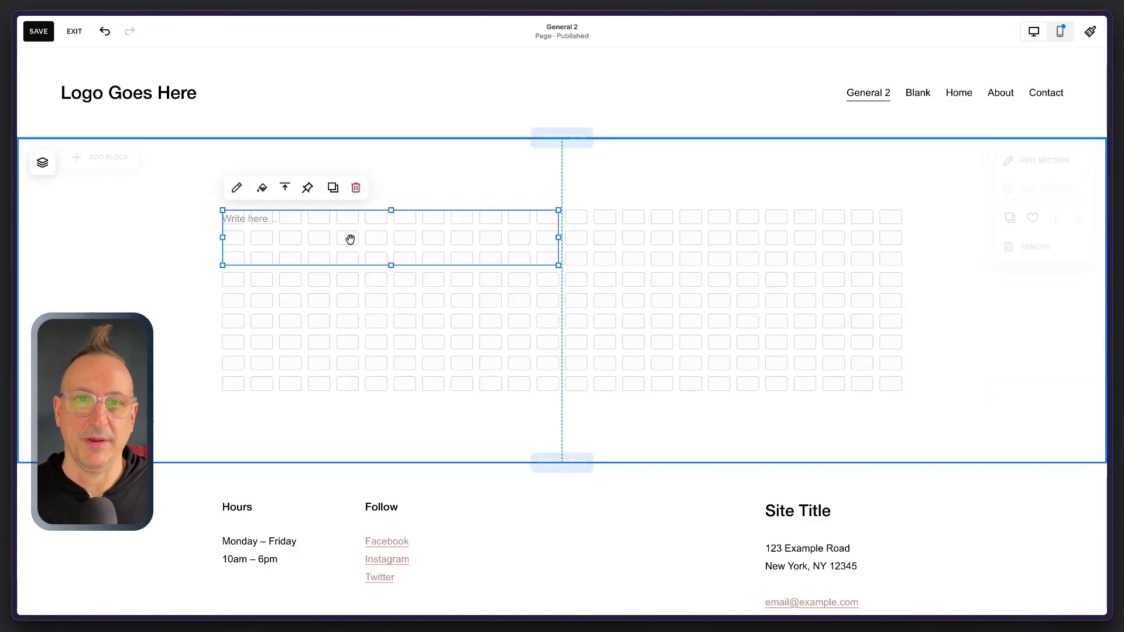
click(423, 280)
click(320, 235)
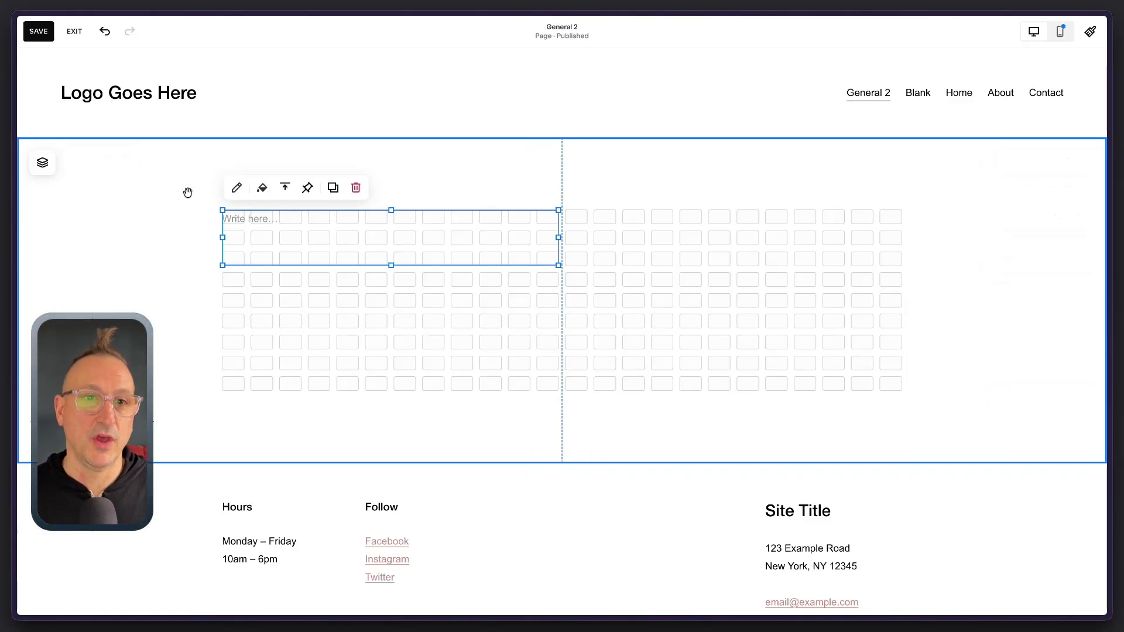
Step: Enter "Heading 1" in the empty text block and apply the Heading 1 style to it
click(238, 219)
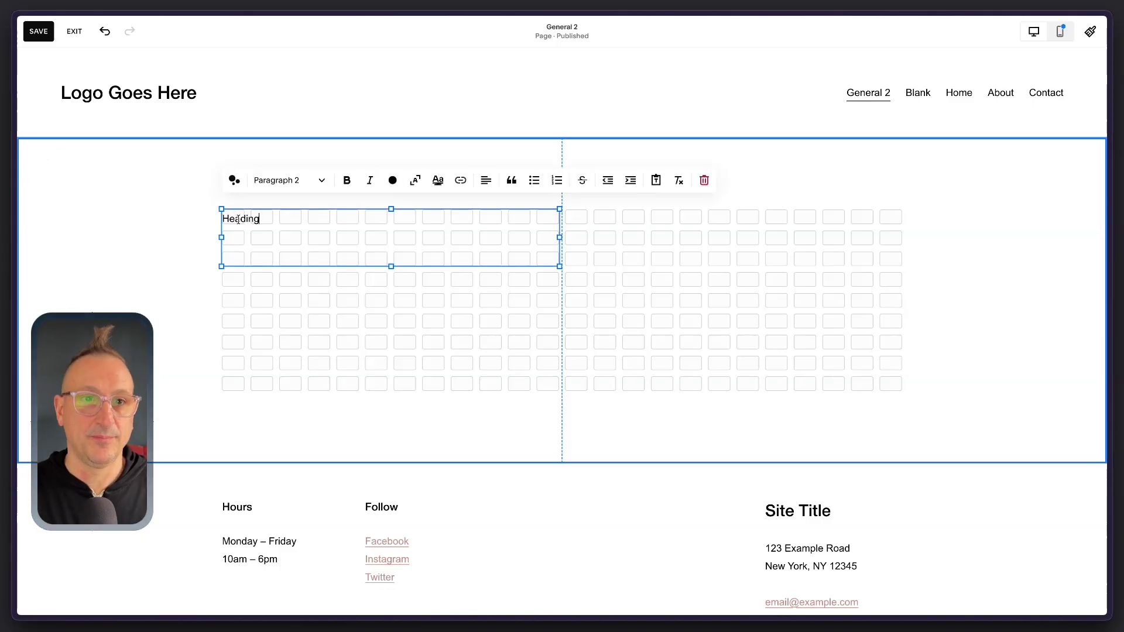
triple_click(239, 219)
click(275, 180)
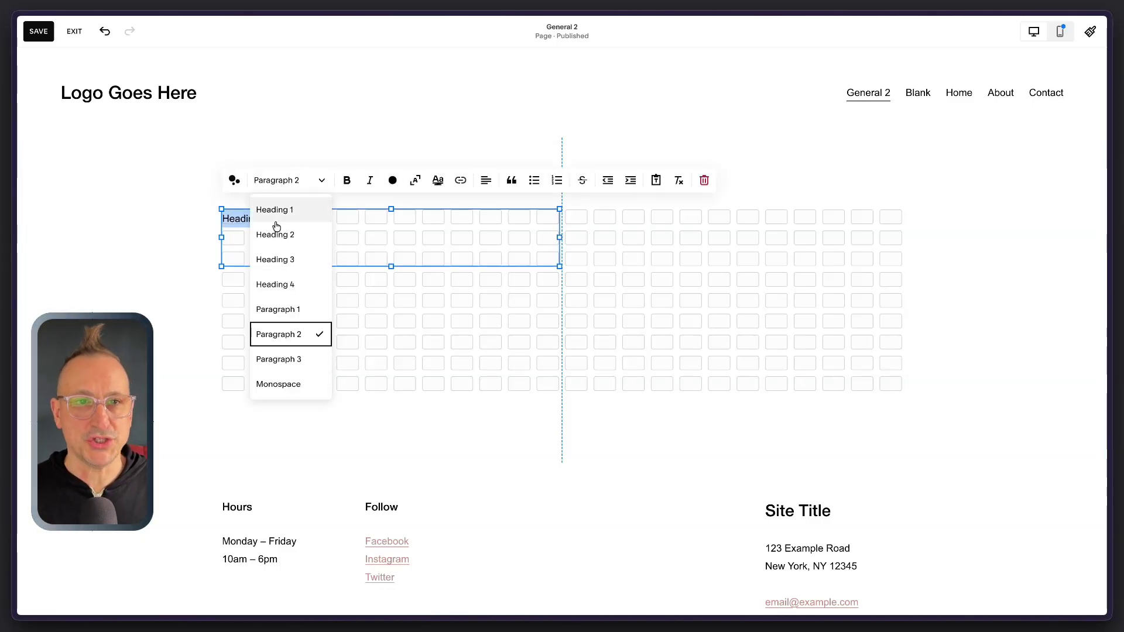
click(273, 210)
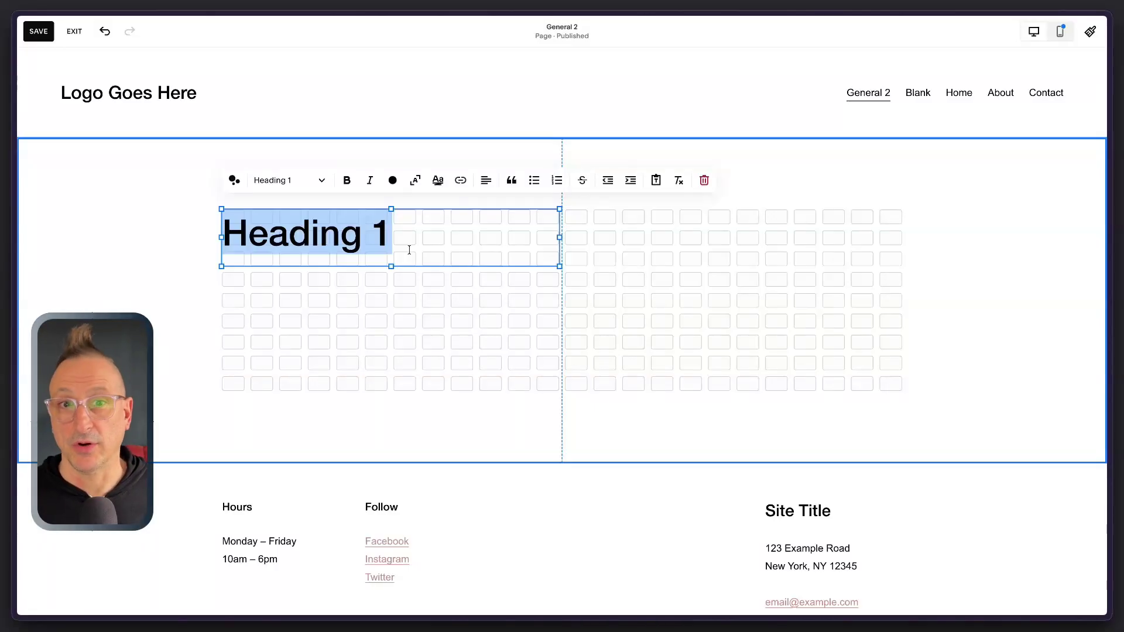
click(450, 274)
double_click(374, 234)
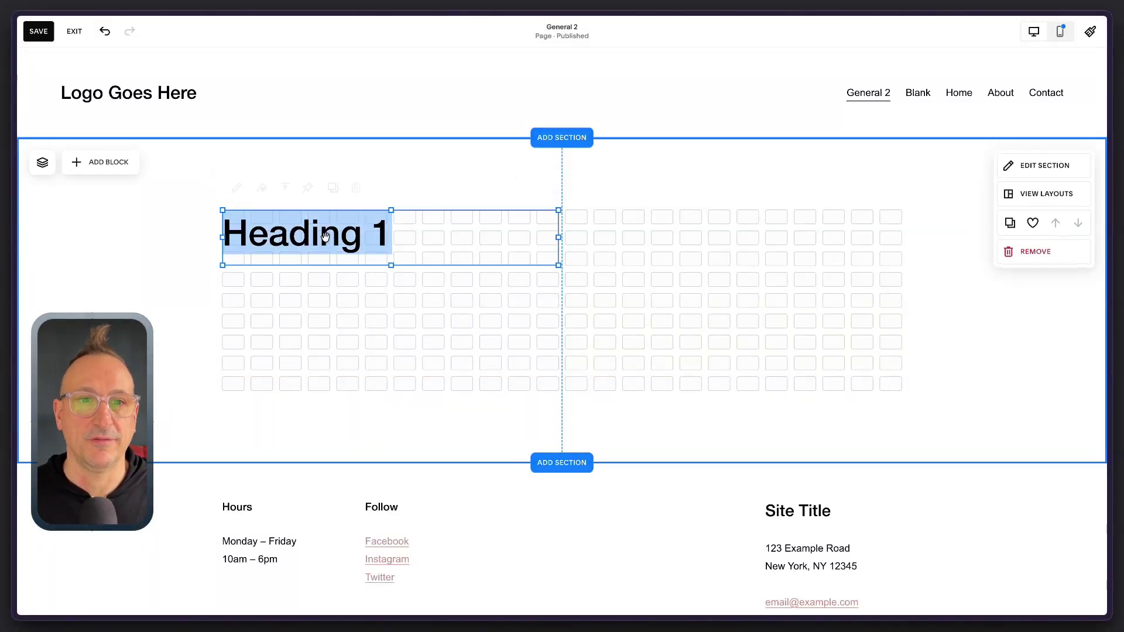
click(375, 234)
click(400, 319)
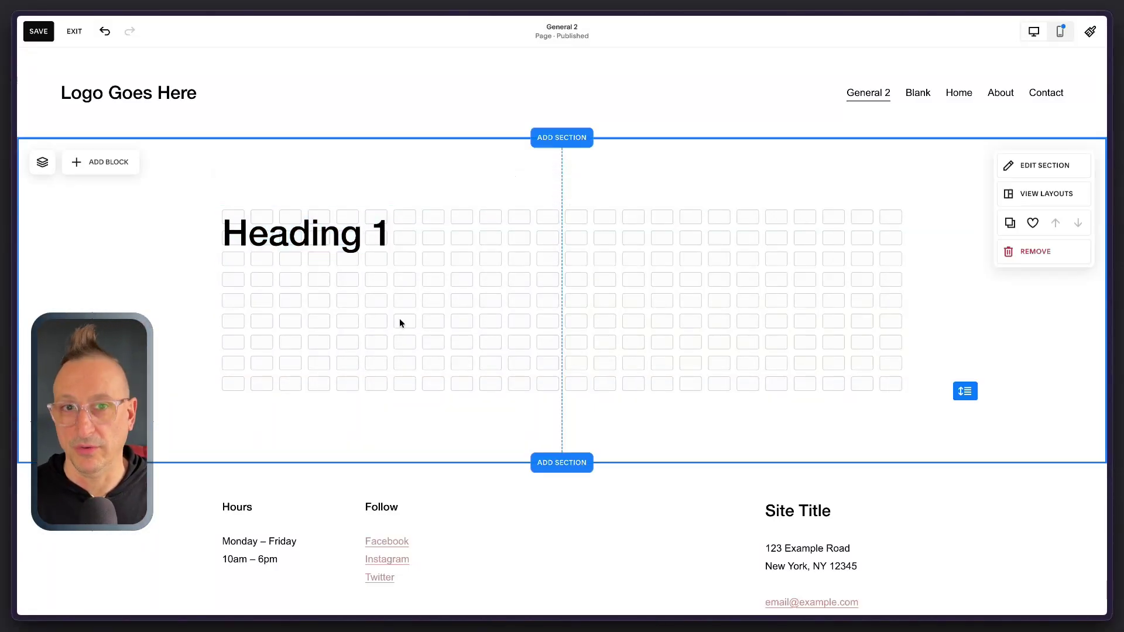
double_click(374, 234)
click(380, 306)
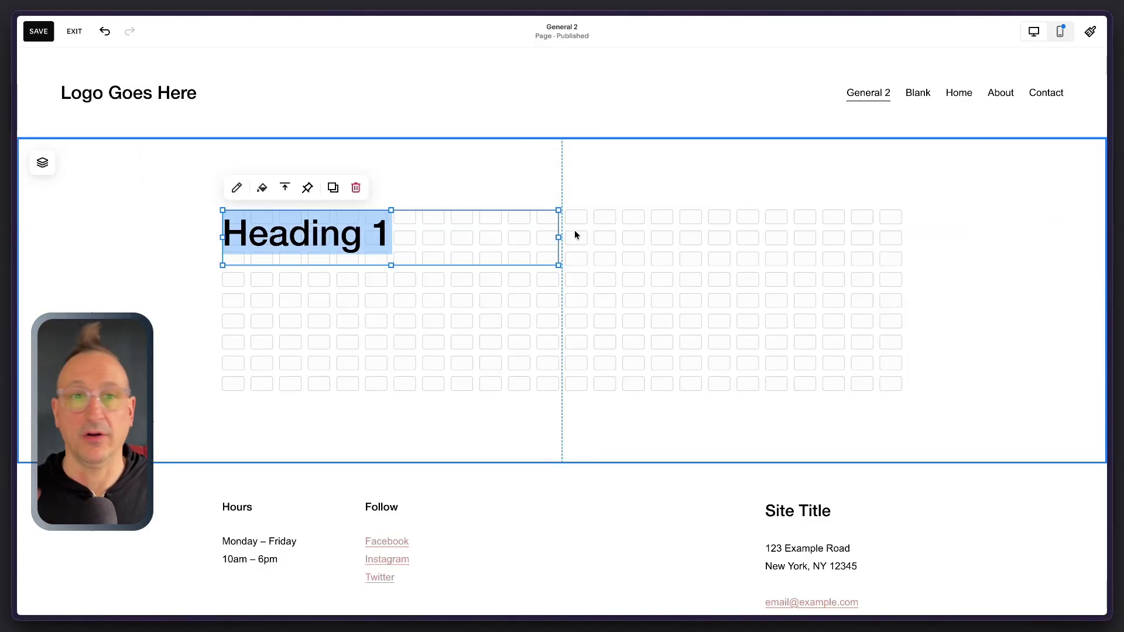
click(425, 294)
Step: Duplicate the Heading 1 text block and place the copy directly below the original
click(324, 250)
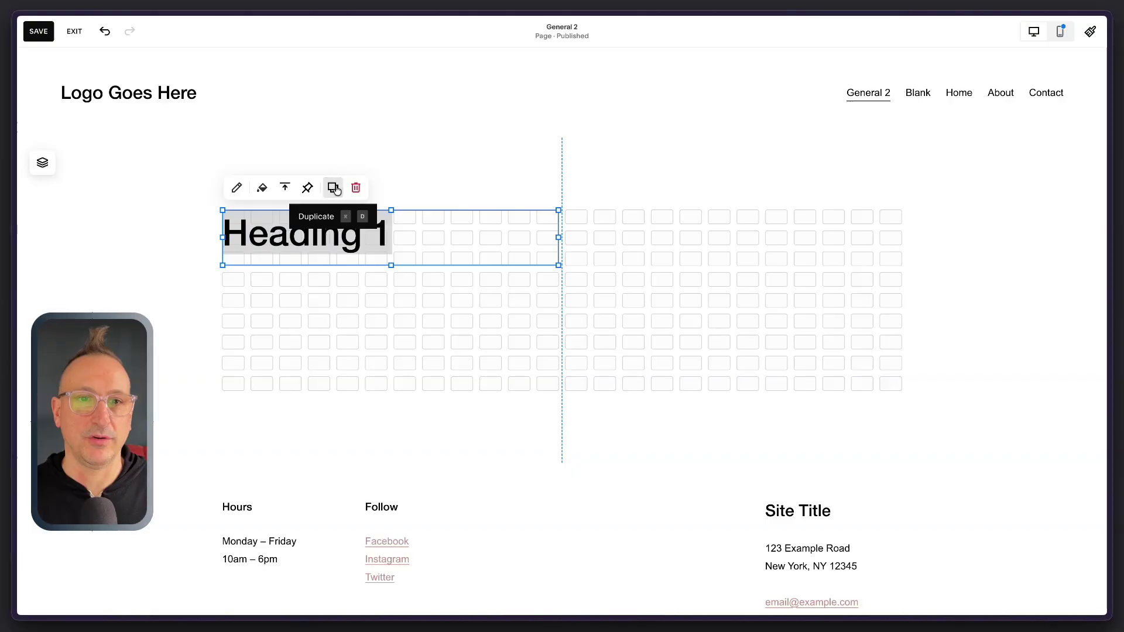
click(332, 187)
drag(359, 269, 343, 302)
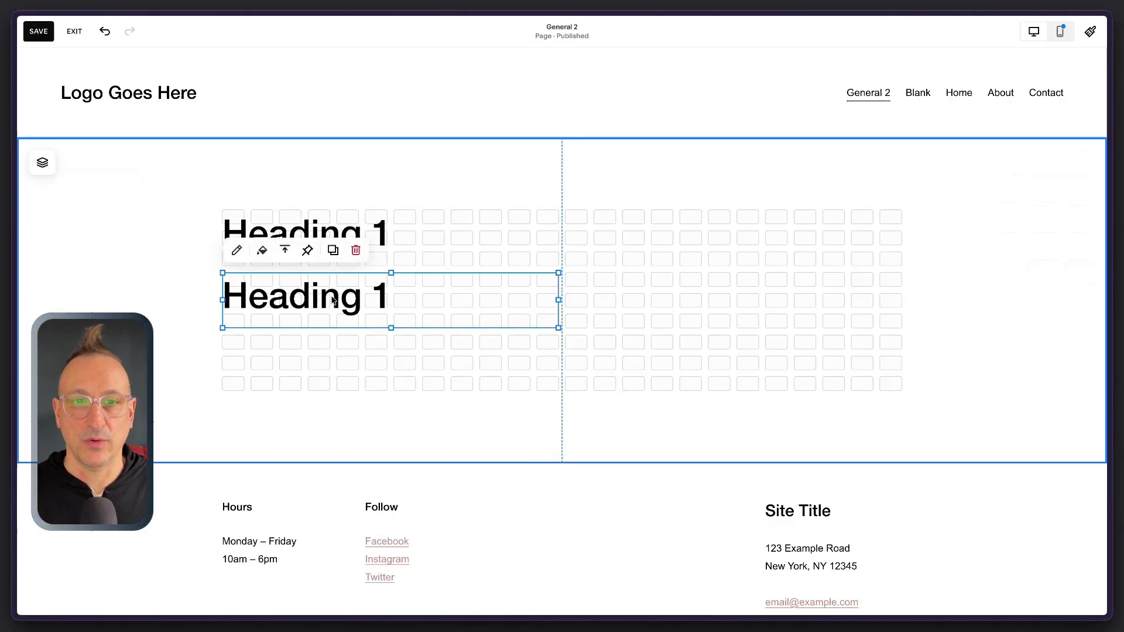
Step: Change the duplicated block's text to "Heading 2" and apply the Heading 2 style
click(336, 296)
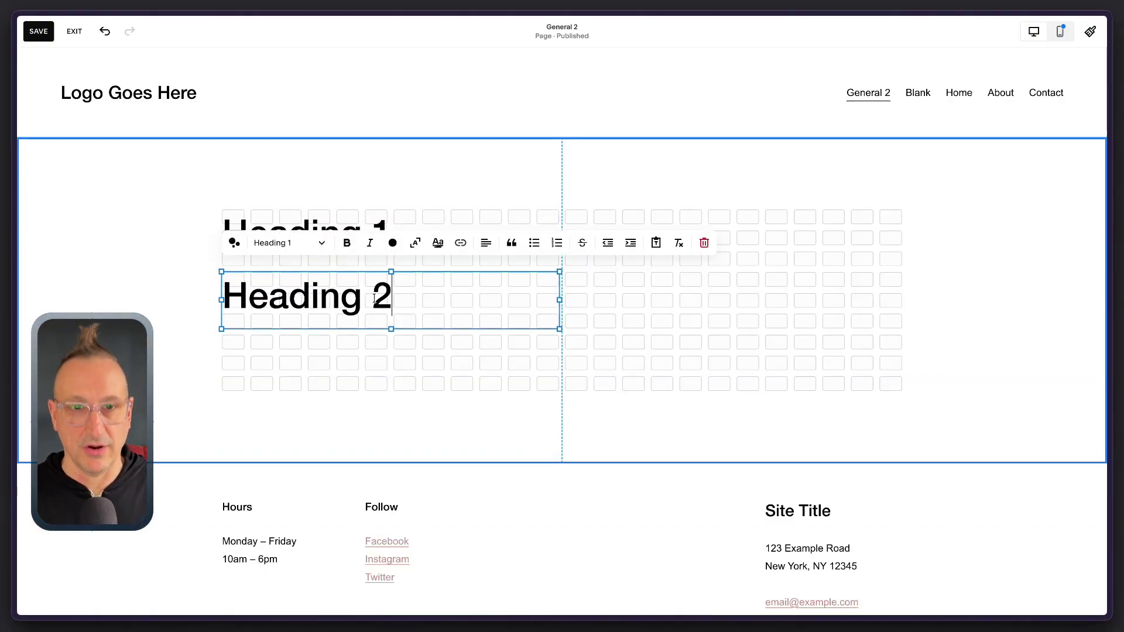
click(355, 402)
triple_click(307, 301)
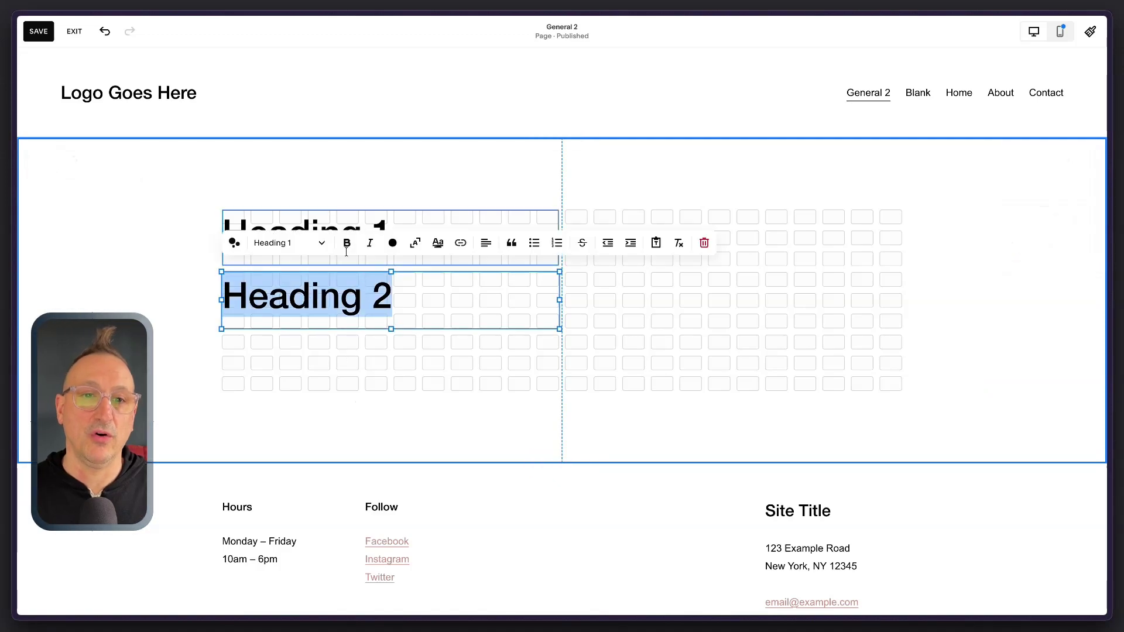
click(296, 243)
click(293, 296)
click(385, 349)
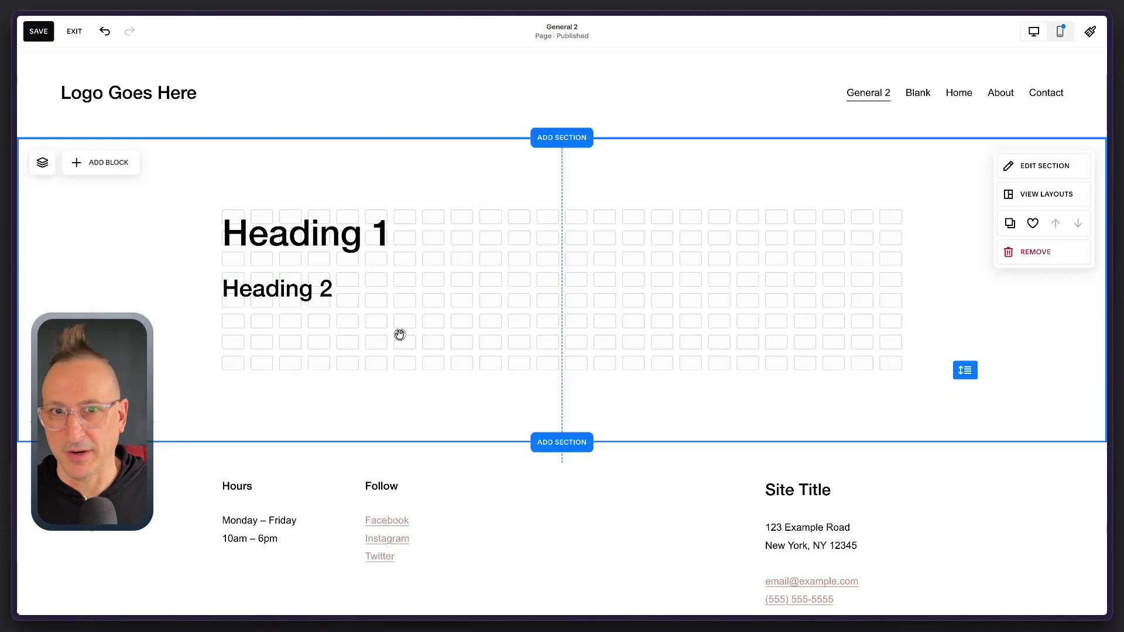
drag(406, 349, 301, 230)
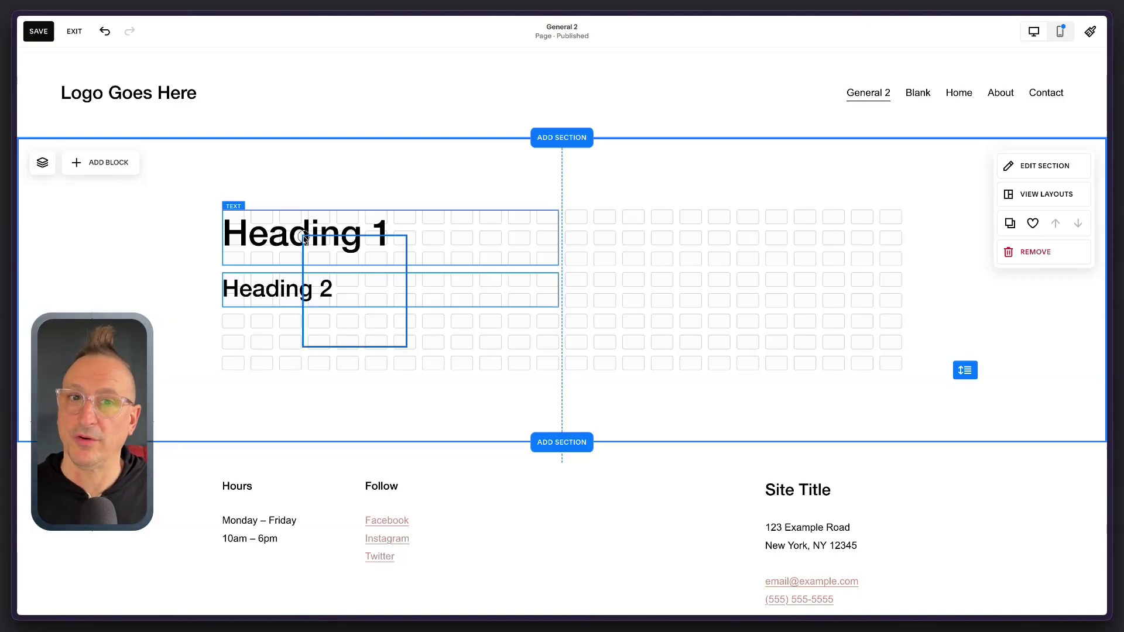
click(376, 336)
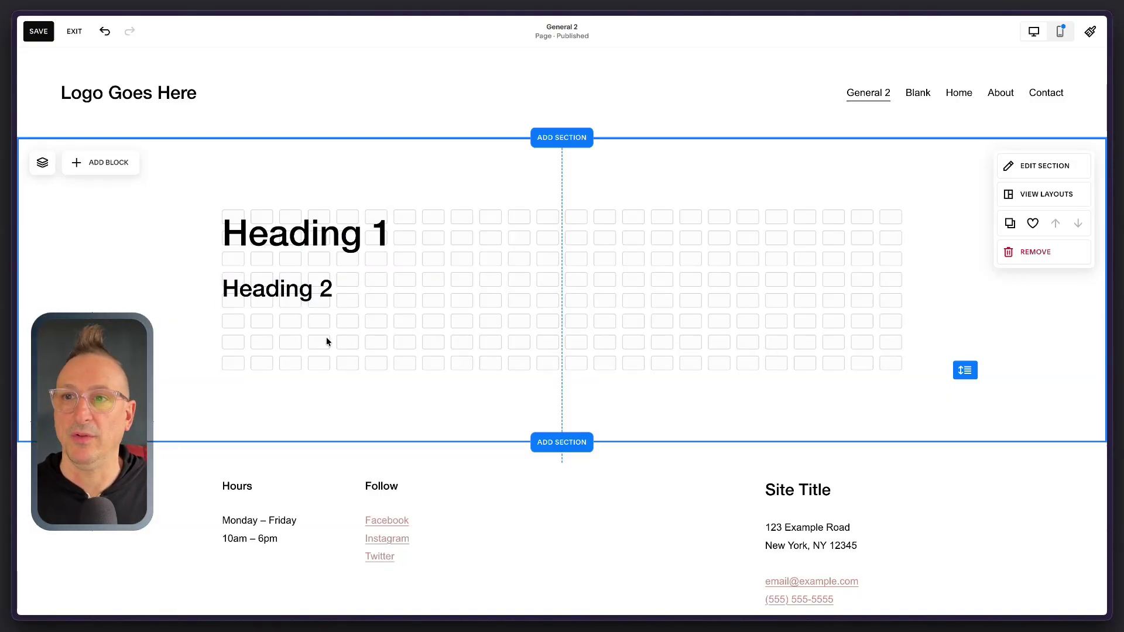
Step: Add a text block directly below Heading 2 and widen it to cover the left half of the grid
click(98, 164)
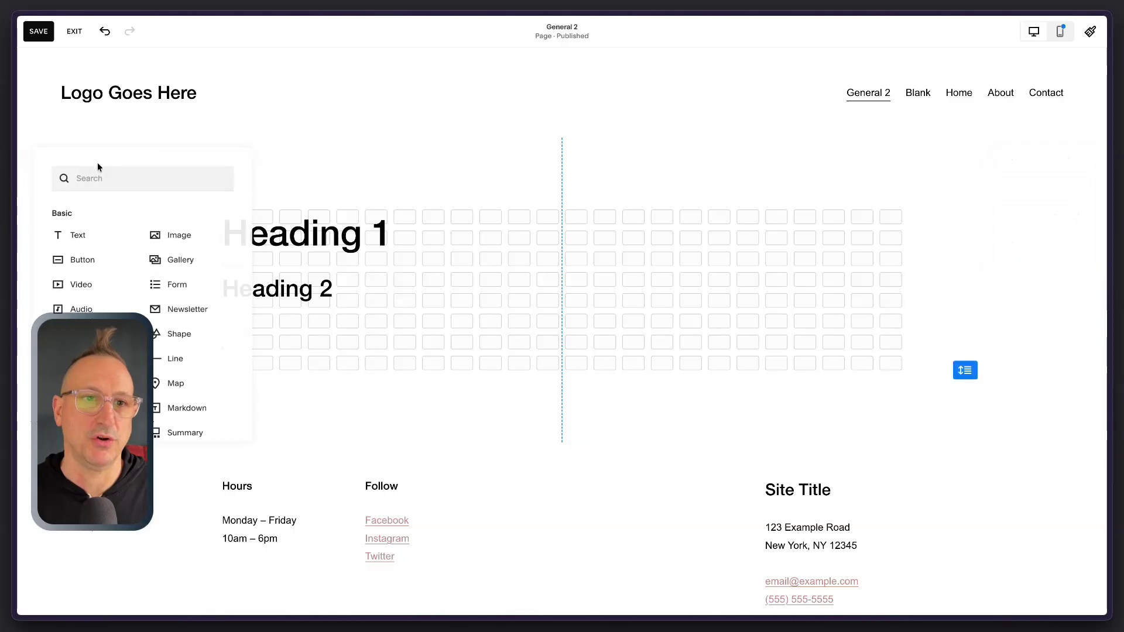
click(74, 234)
click(370, 321)
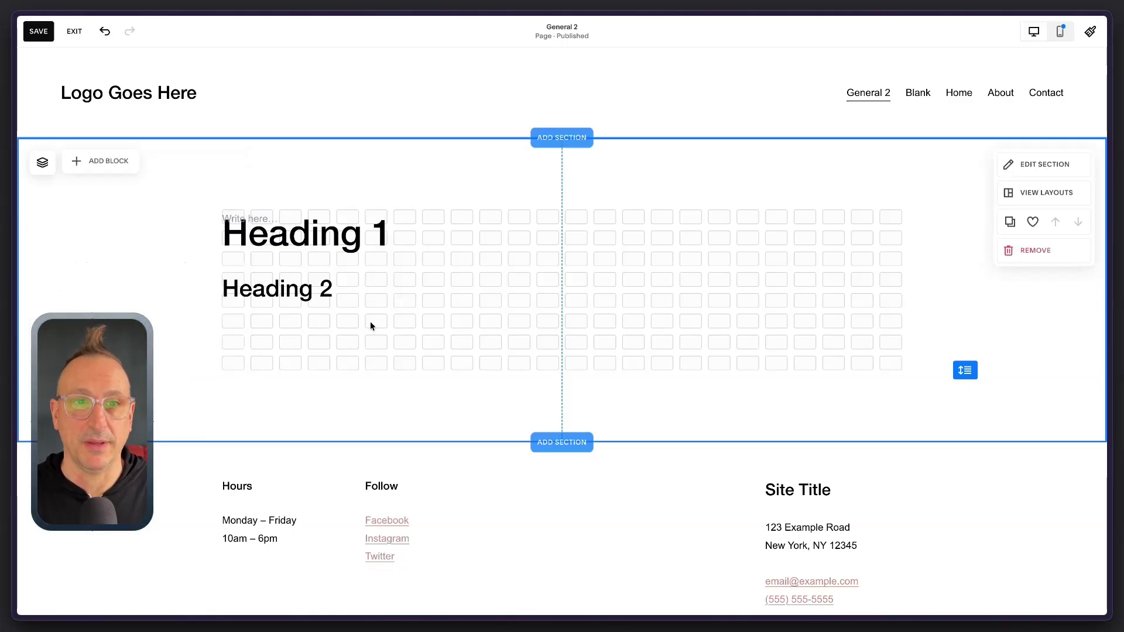
drag(282, 227, 291, 353)
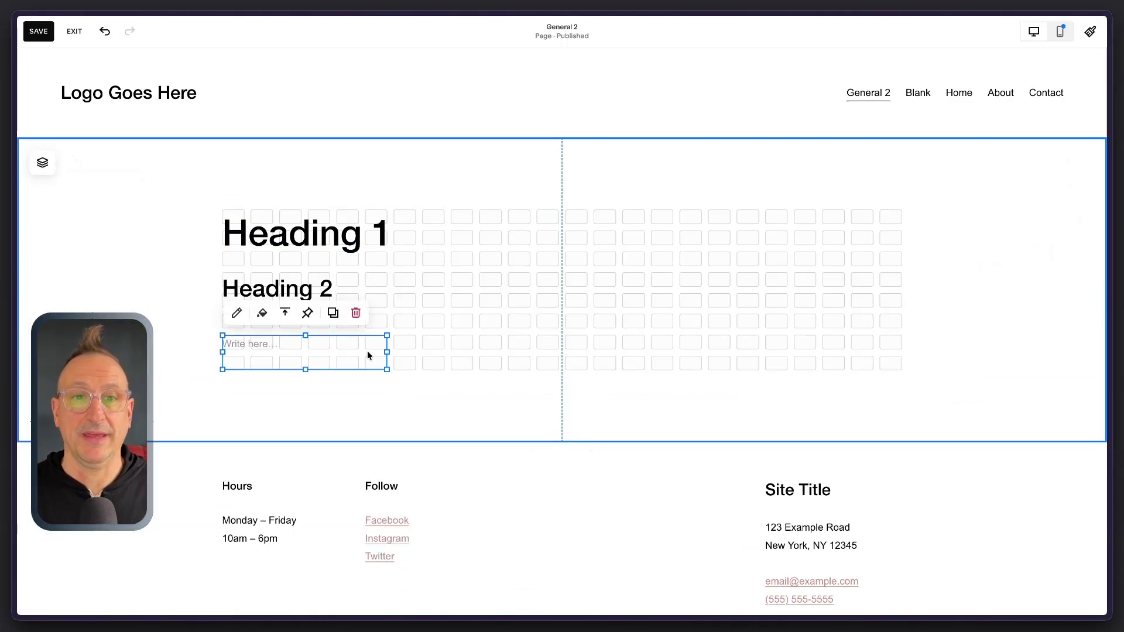
drag(386, 351, 556, 345)
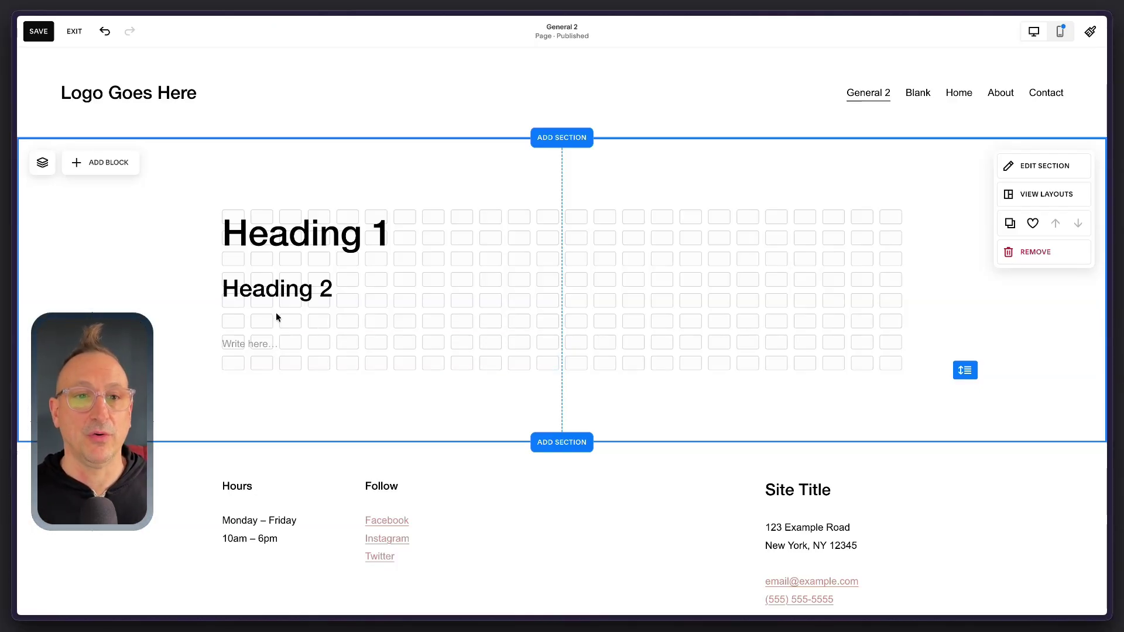
drag(268, 337, 268, 323)
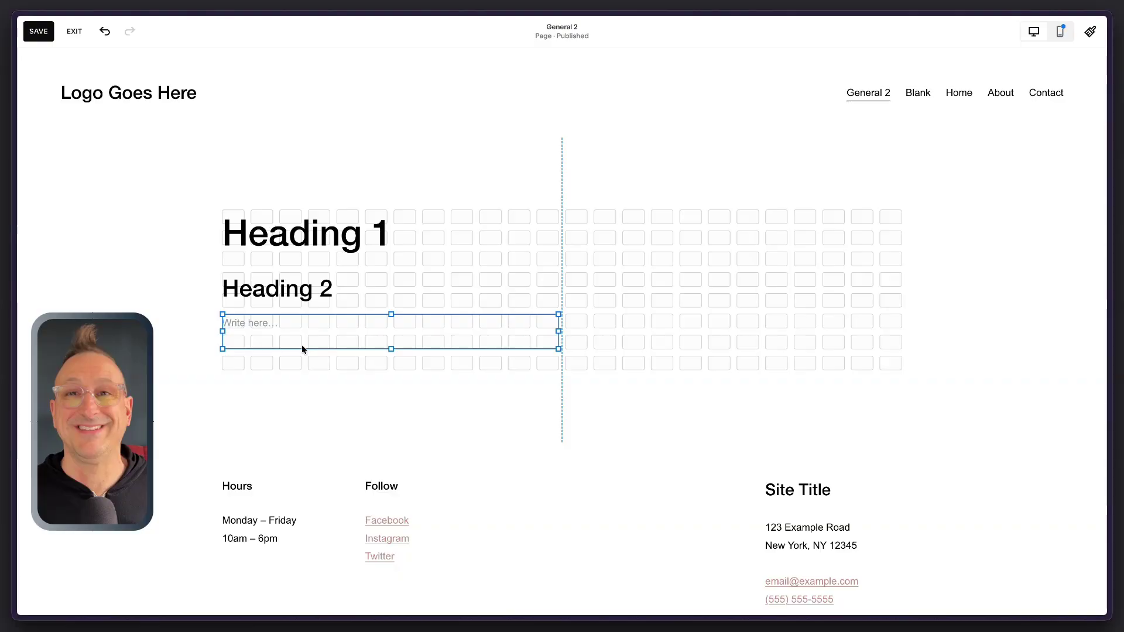
click(248, 325)
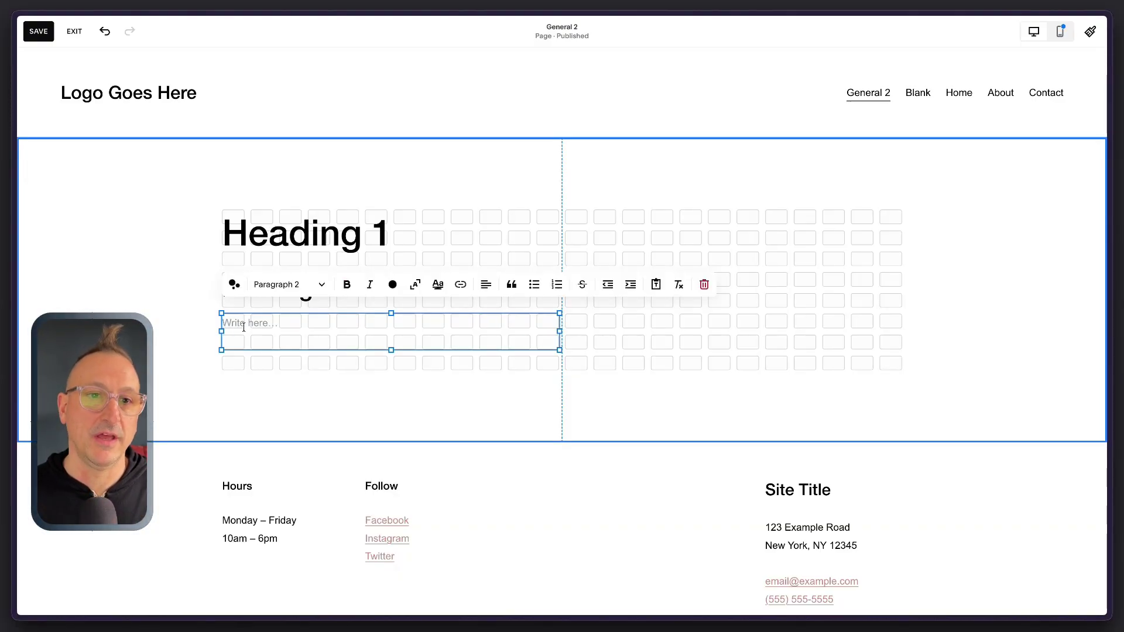
key(Escape)
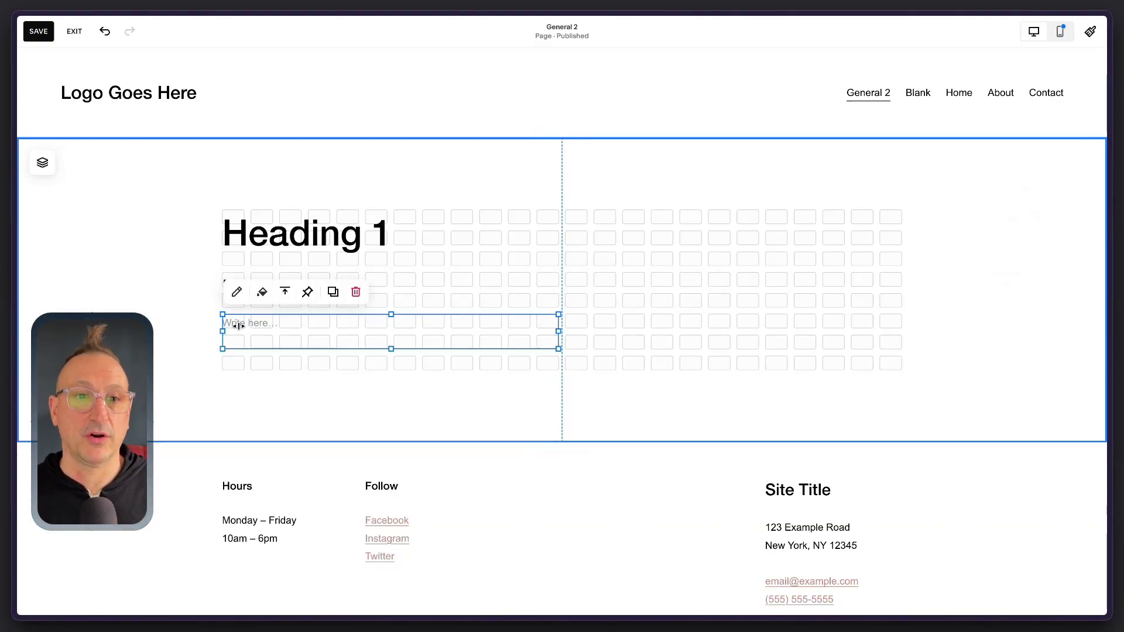
click(239, 326)
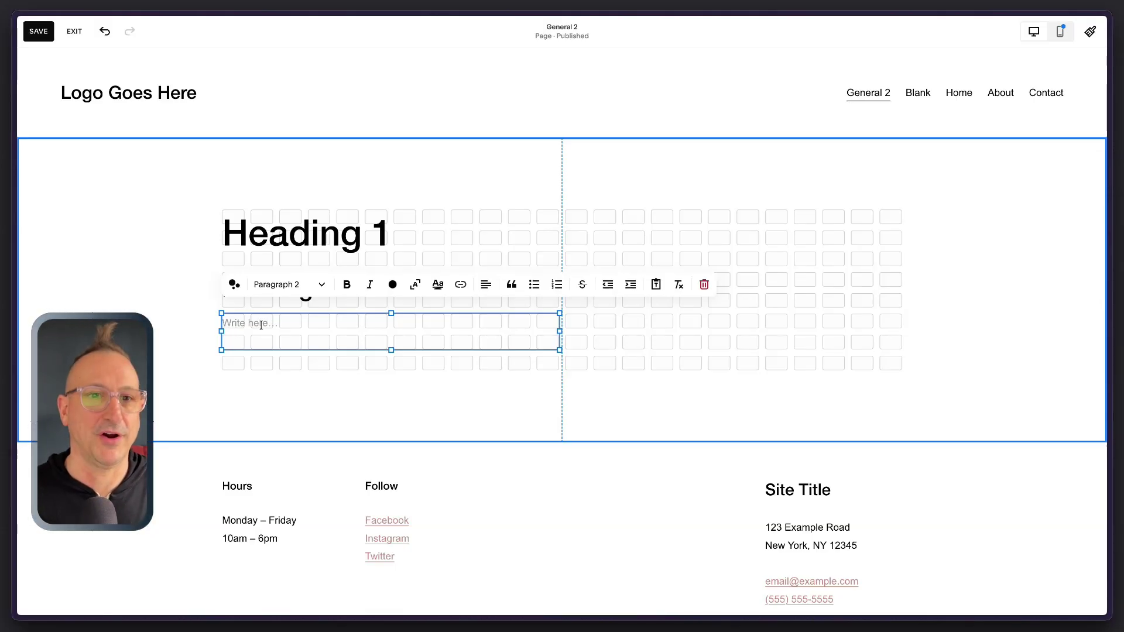
key(Escape)
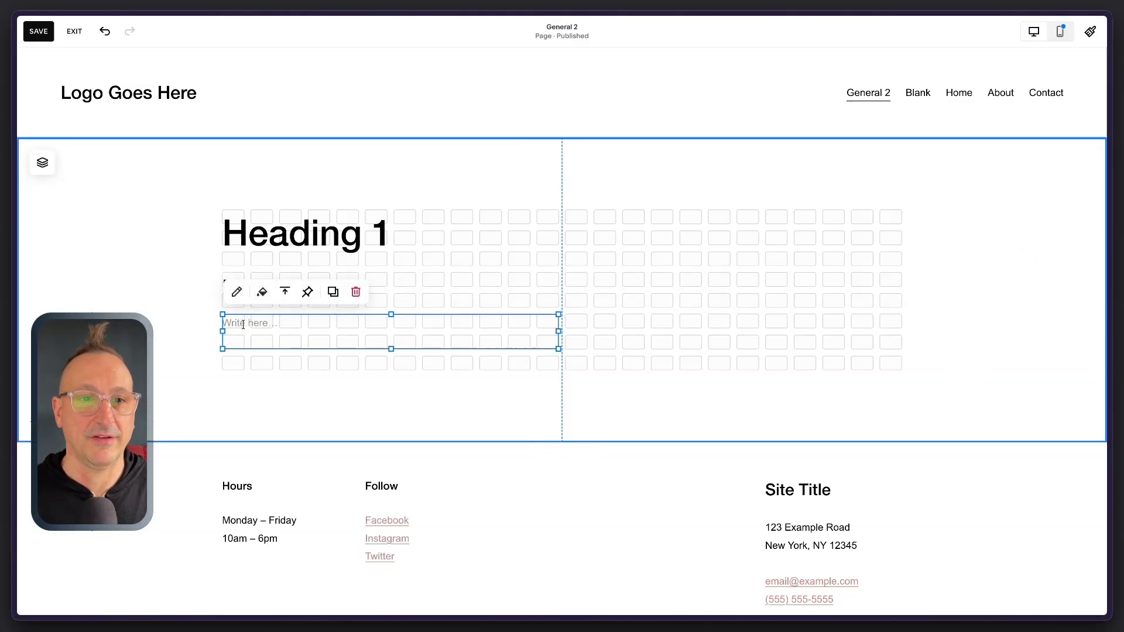
Step: Generate a paragraph of lorem ipsum in the empty text block with the AI writing prompt
click(242, 324)
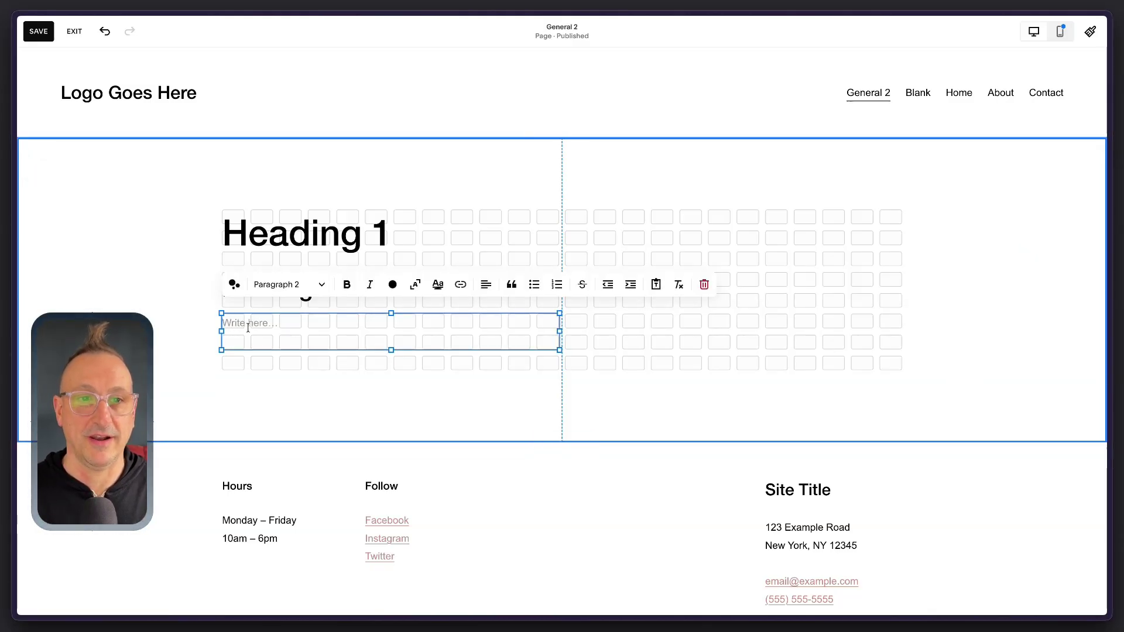
click(234, 285)
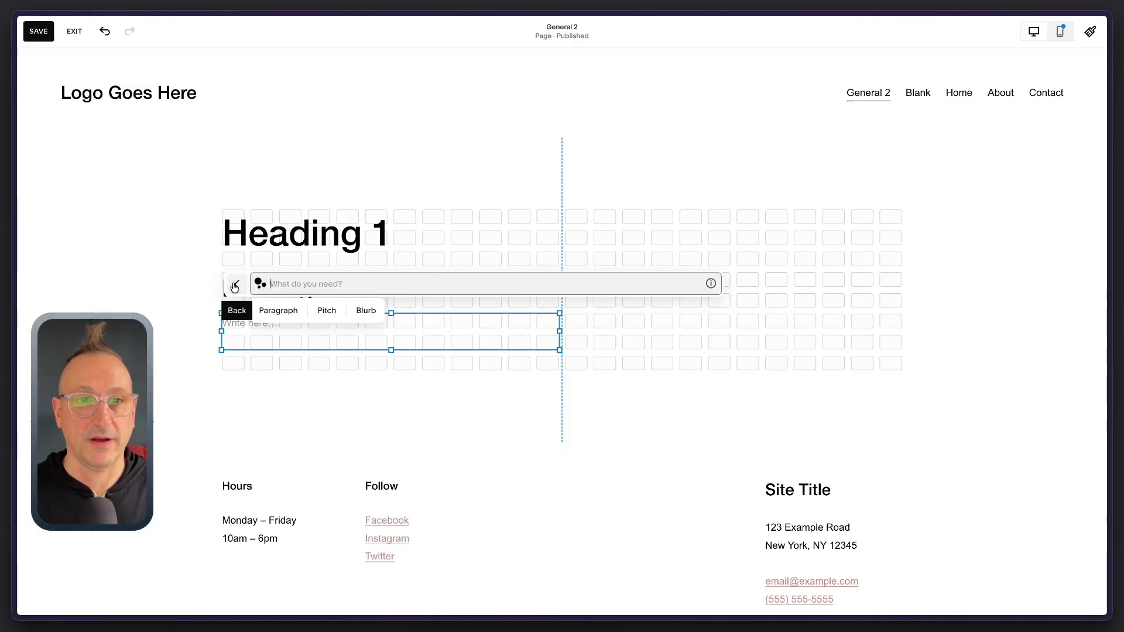
click(281, 310)
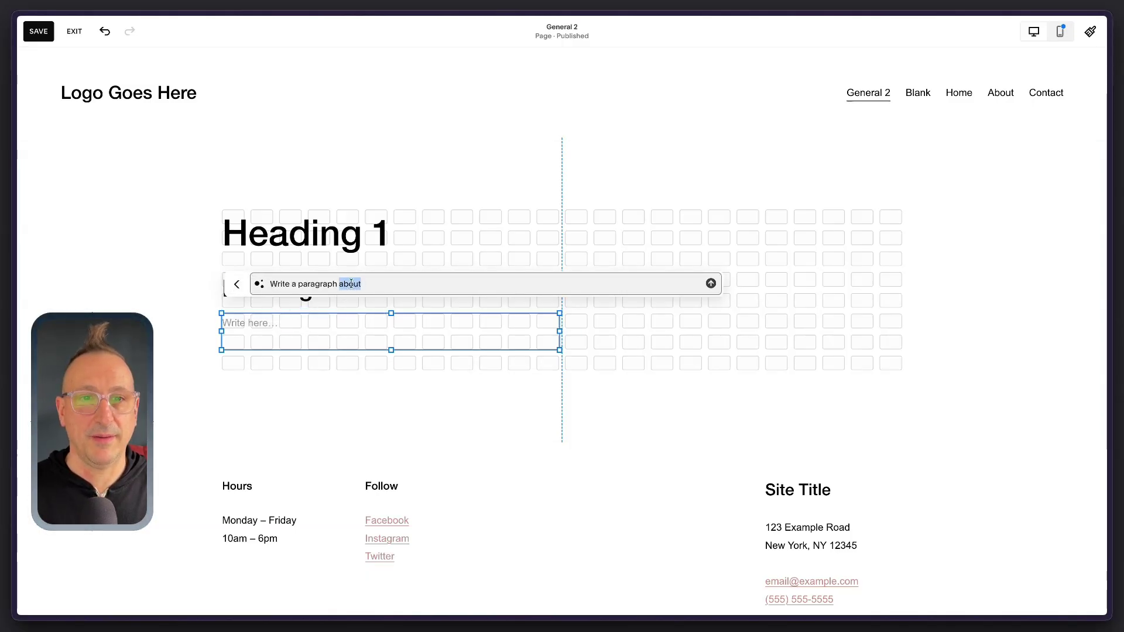
key(BackSpace)
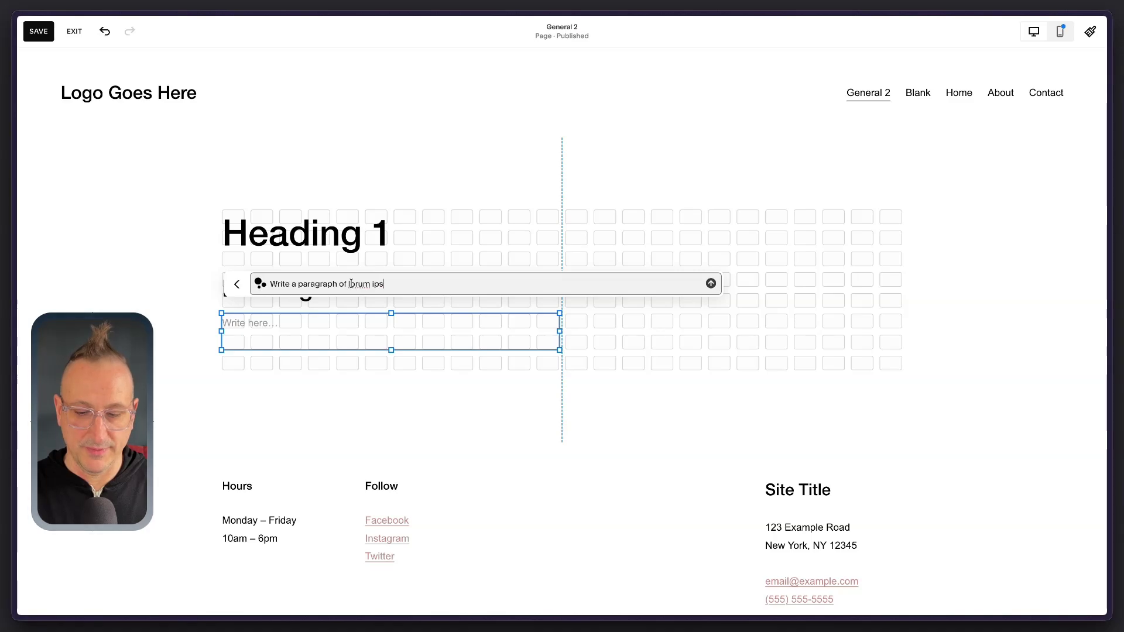
key(Return)
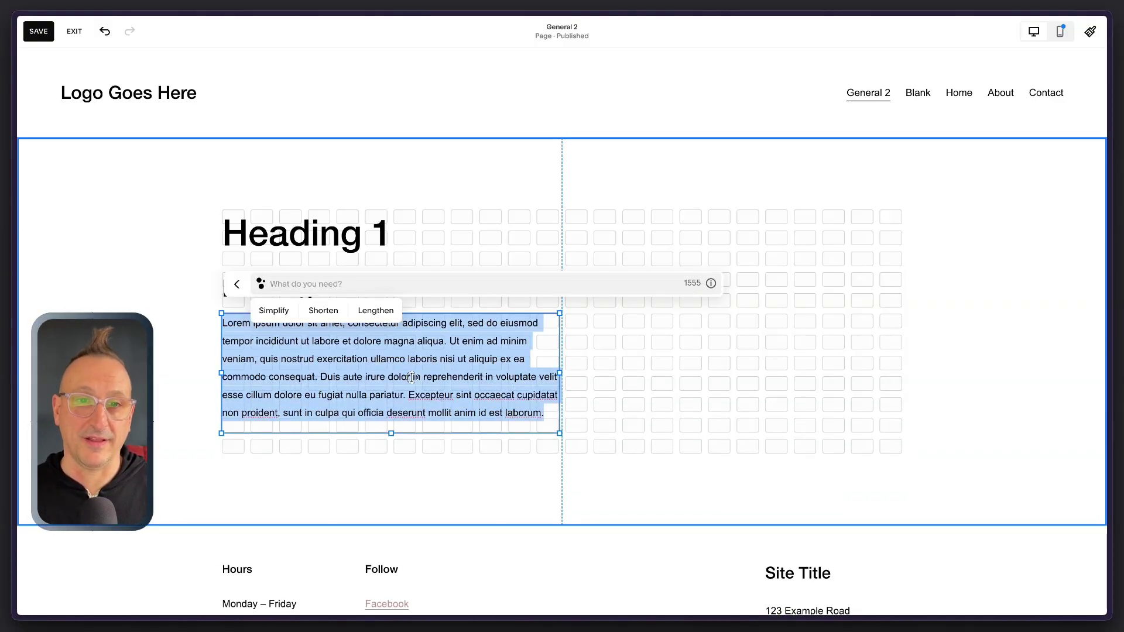
Step: Narrow the lorem ipsum text block by one grid column from its right edge
click(733, 380)
click(518, 374)
click(730, 363)
click(553, 375)
drag(557, 372, 532, 367)
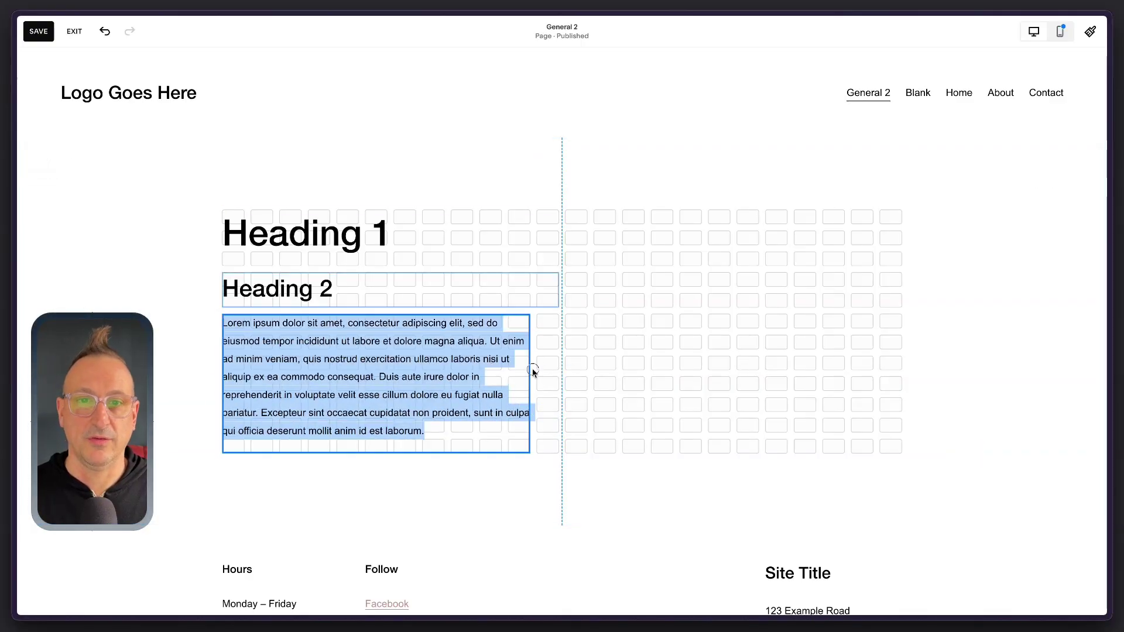
click(609, 371)
Step: Delete the rest of the lorem ipsum paragraph after "commodo consequat."
click(371, 388)
click(388, 379)
click(388, 378)
drag(379, 378, 425, 431)
key(BackSpace)
click(721, 392)
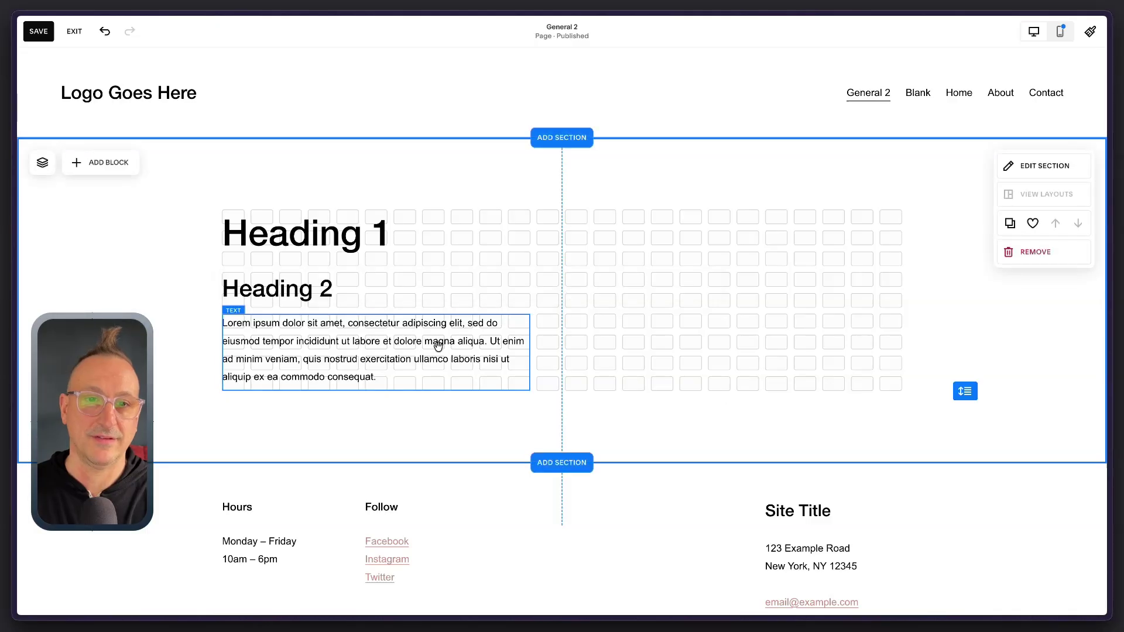
Step: Add a button block and place it directly below the lorem ipsum paragraph, aligned with its left edge
click(107, 163)
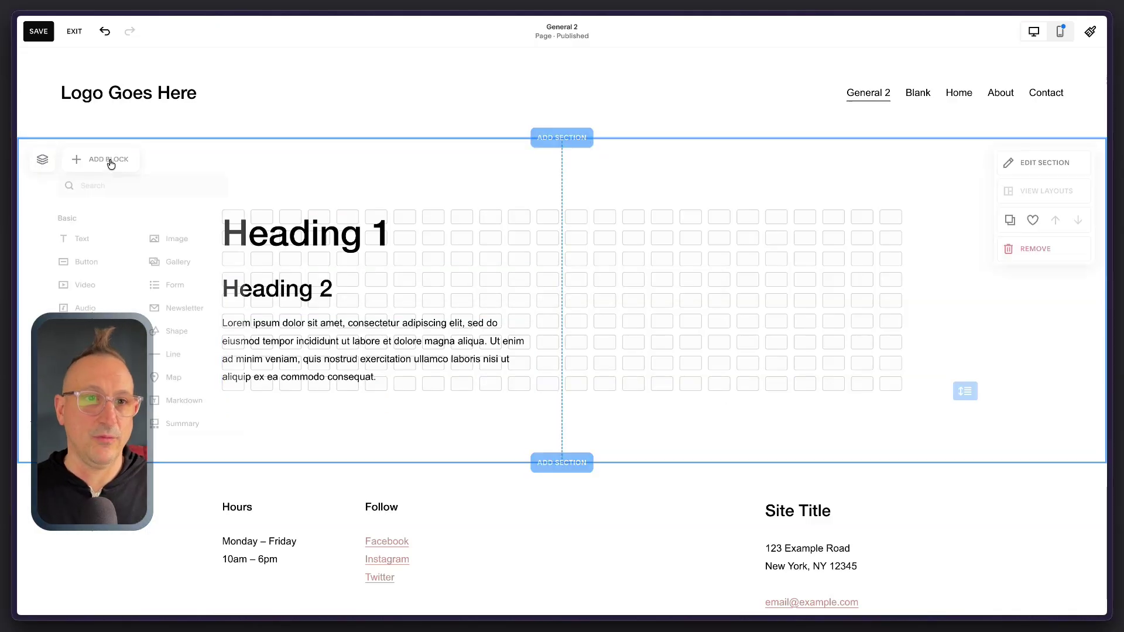
click(74, 259)
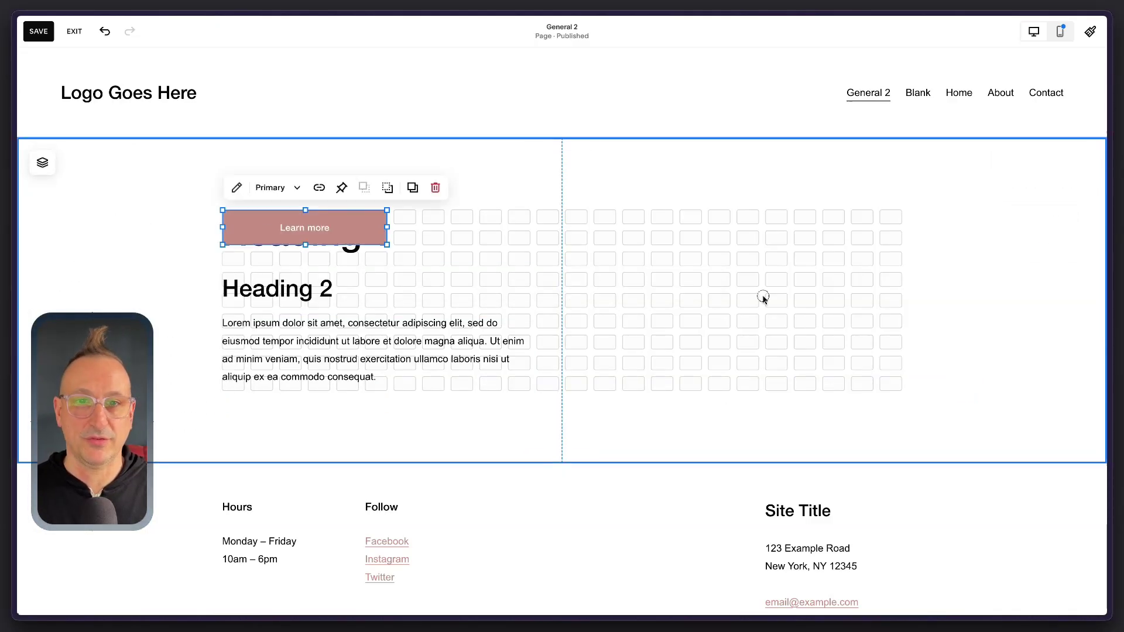
click(763, 299)
drag(316, 226, 311, 426)
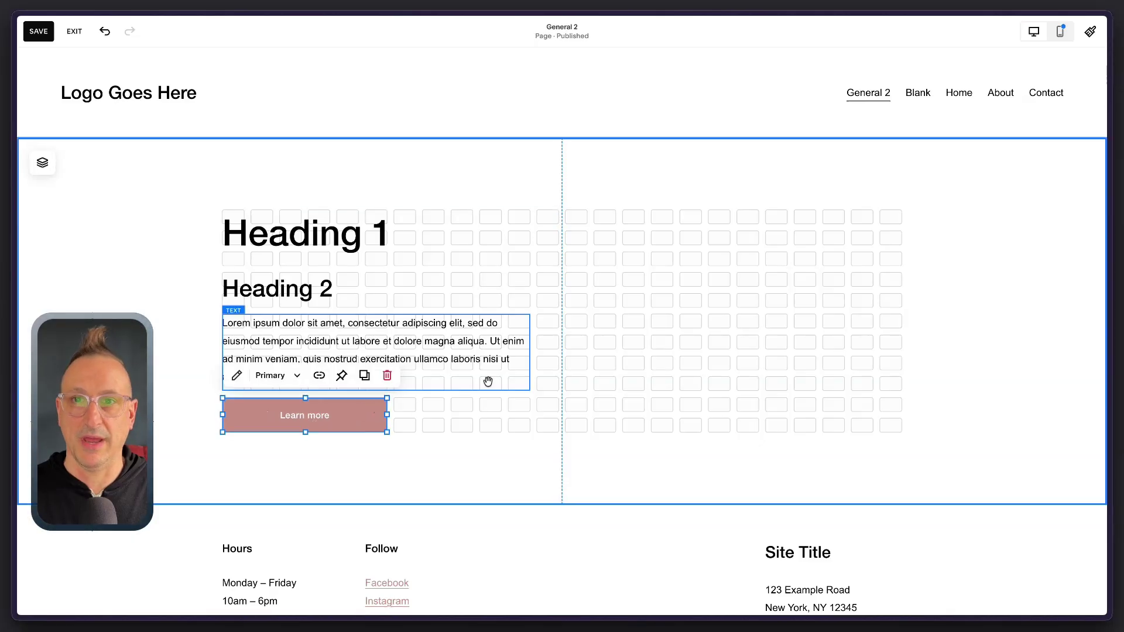
Step: Change the button's text to "Book a Demo"
click(236, 376)
double_click(423, 396)
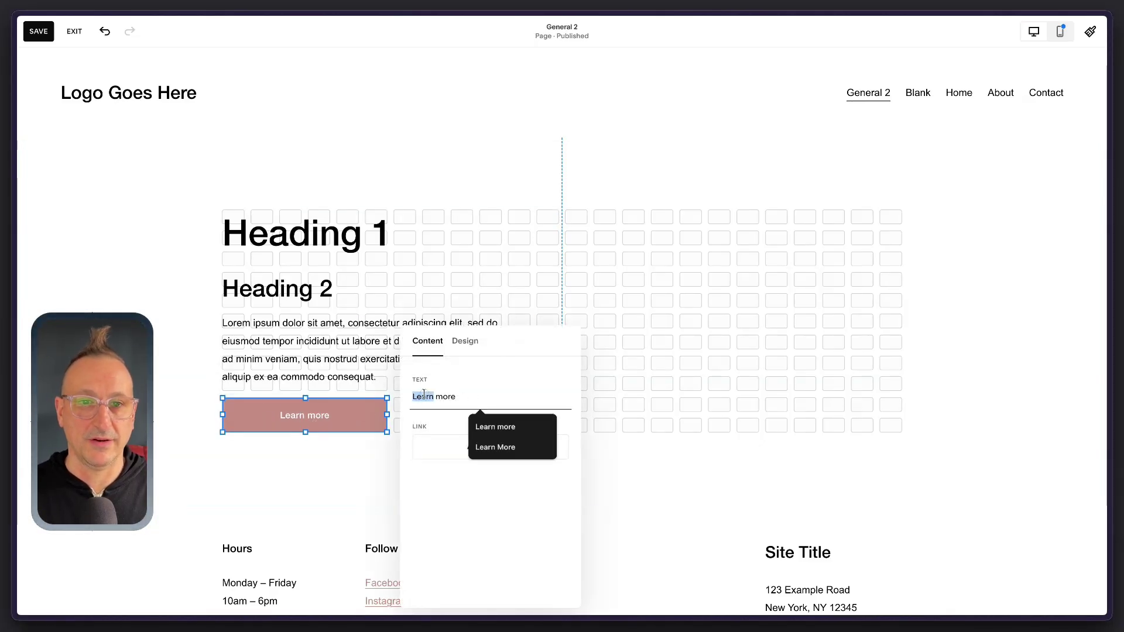
text(Book a Demo)
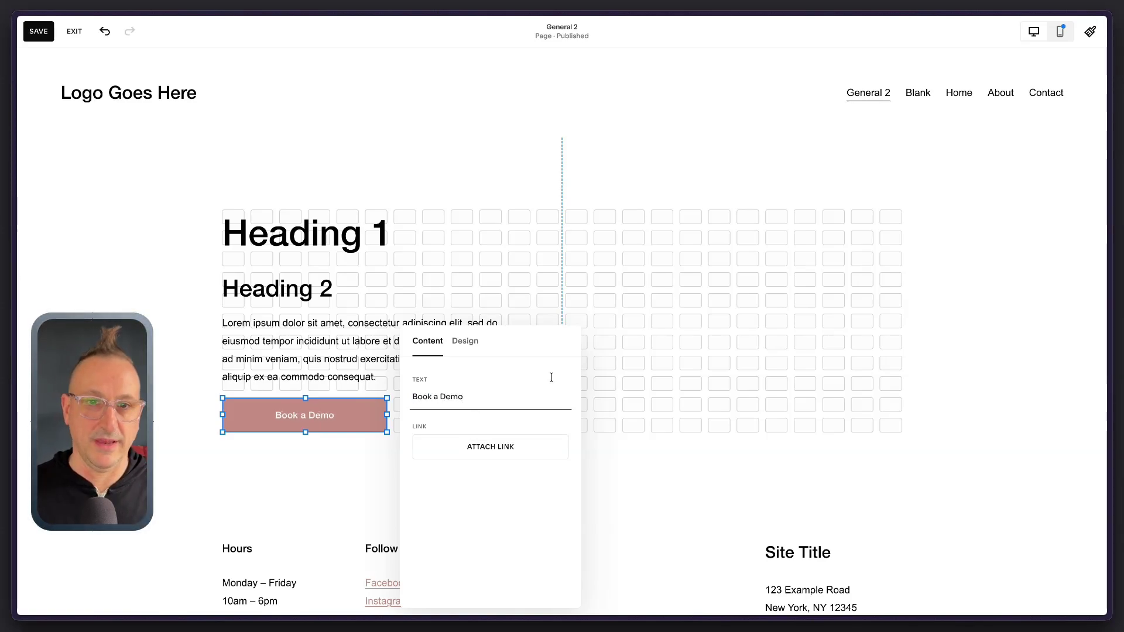
click(679, 381)
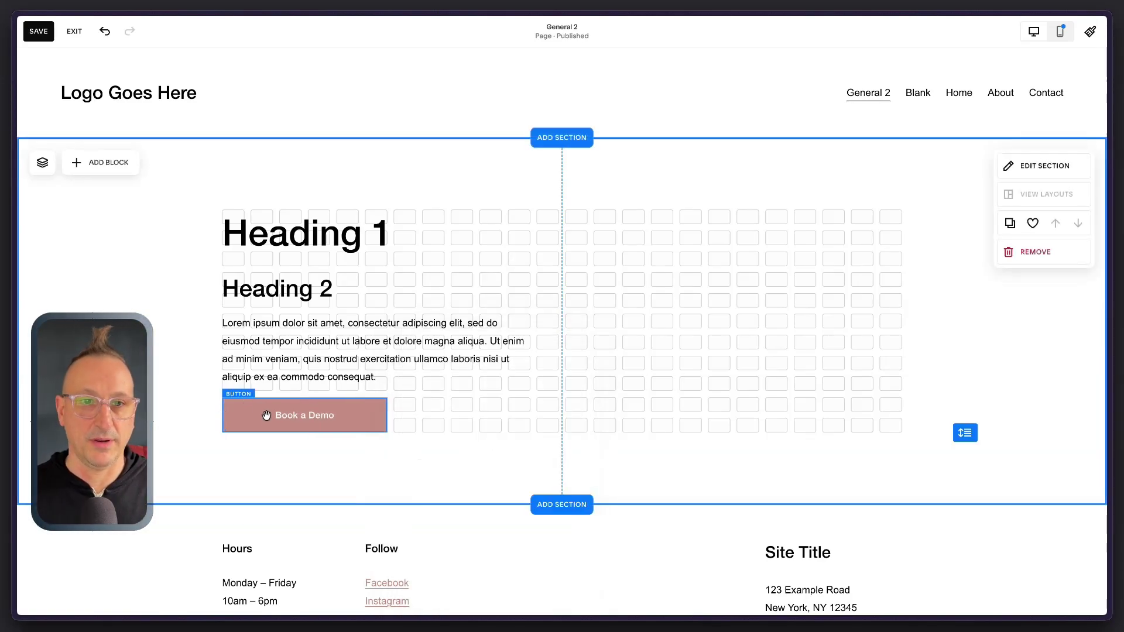
Step: Add a text block reading "CERT 1" below the Book a Demo button, aligned to its left edge and narrowed to three grid columns
click(114, 166)
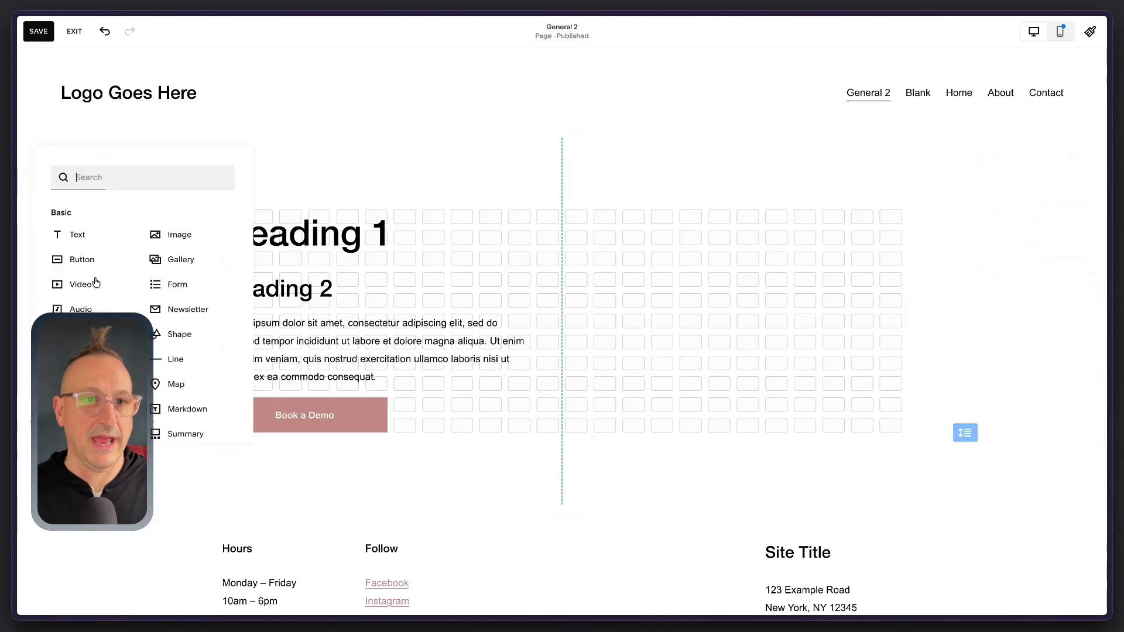
click(79, 239)
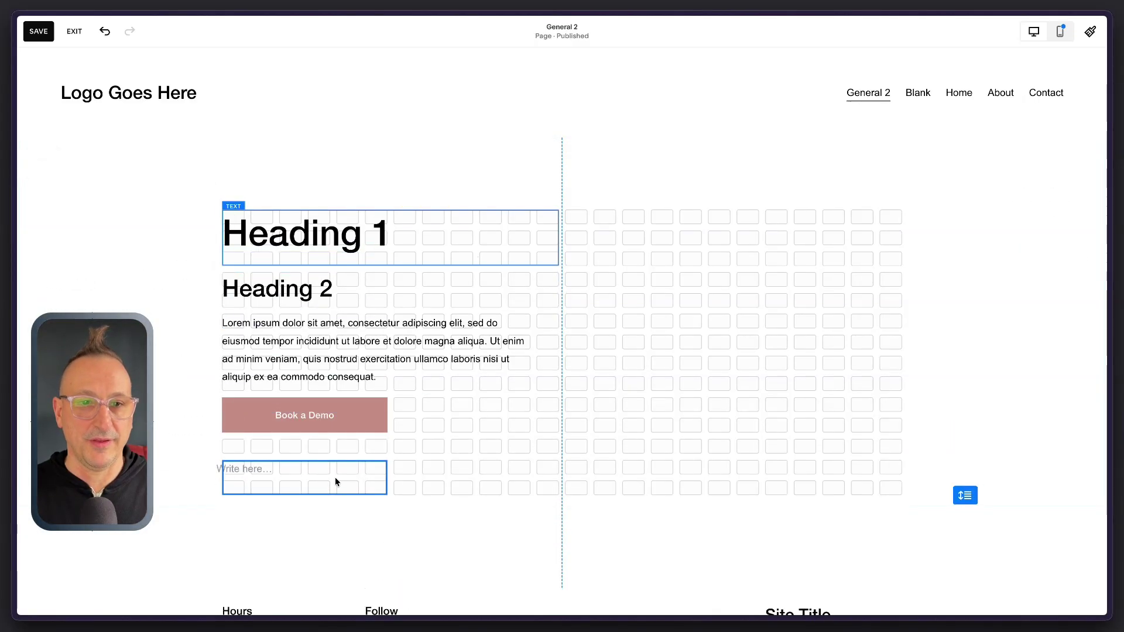
click(335, 477)
drag(387, 477, 300, 474)
click(271, 469)
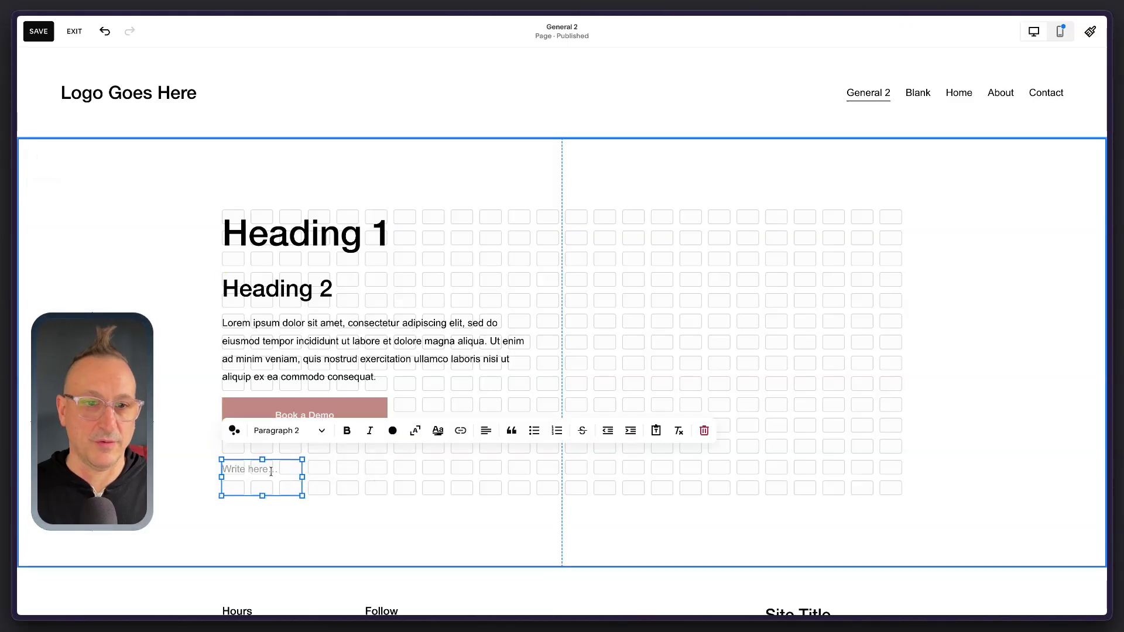
text(CERT 1)
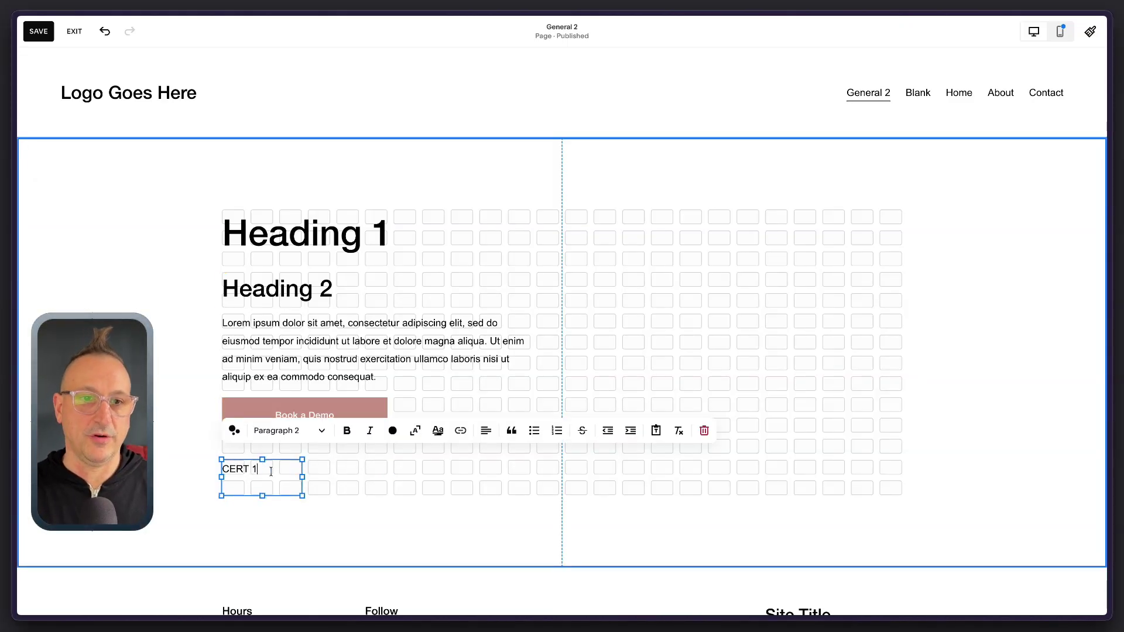
Step: Center the "CERT 1" text horizontally and vertically within its block
key(ctrl+a)
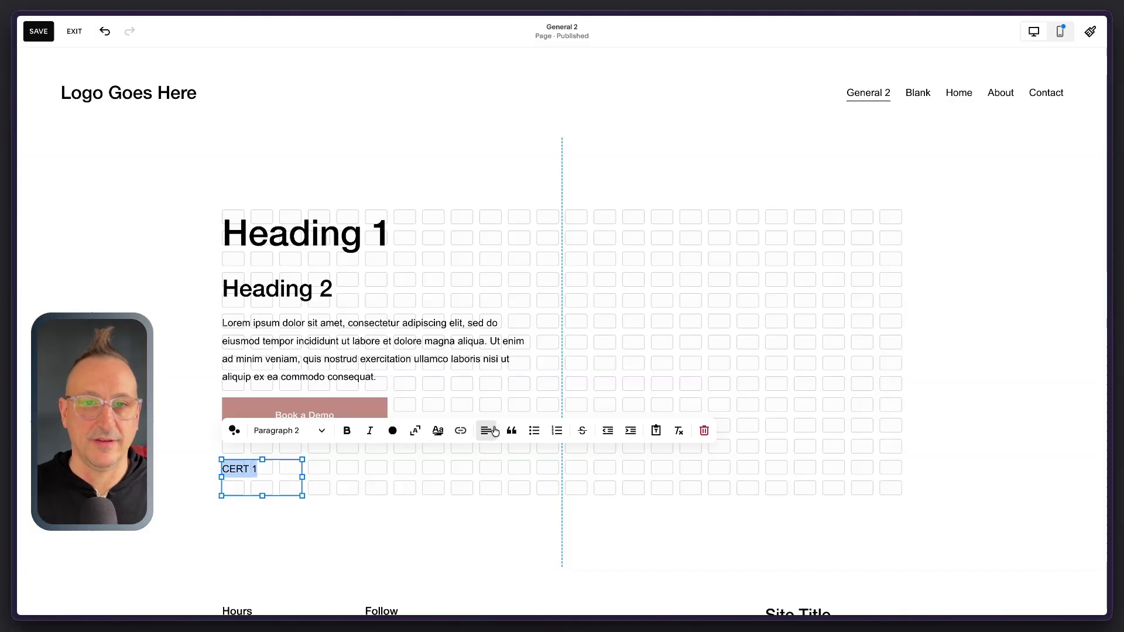
click(485, 430)
click(475, 458)
click(206, 462)
click(258, 468)
click(285, 438)
click(284, 466)
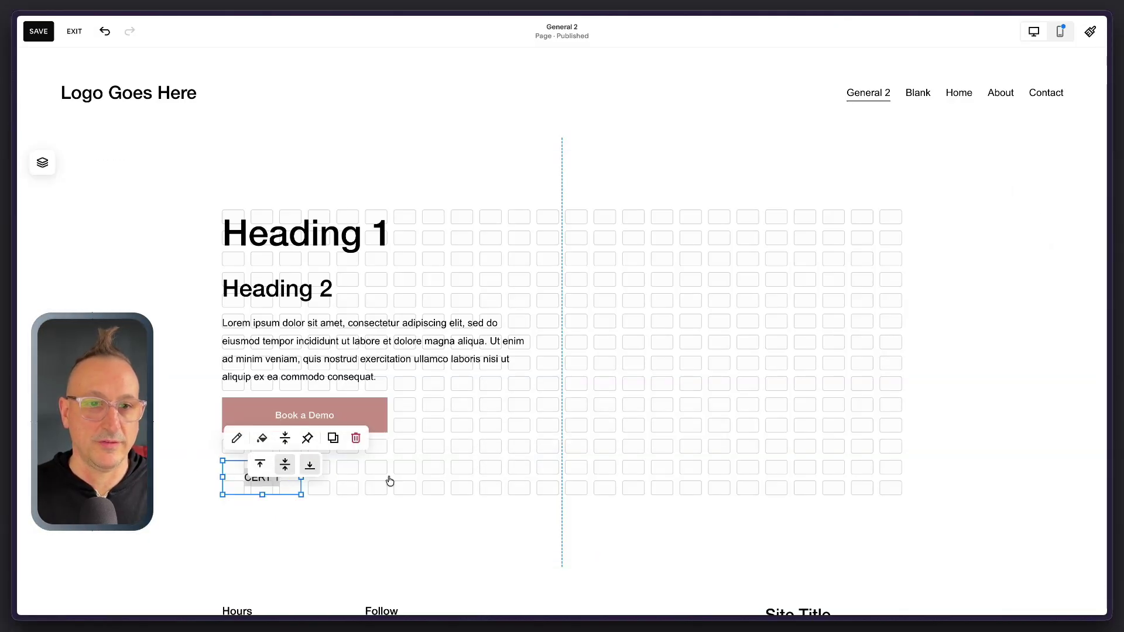
click(311, 476)
click(275, 475)
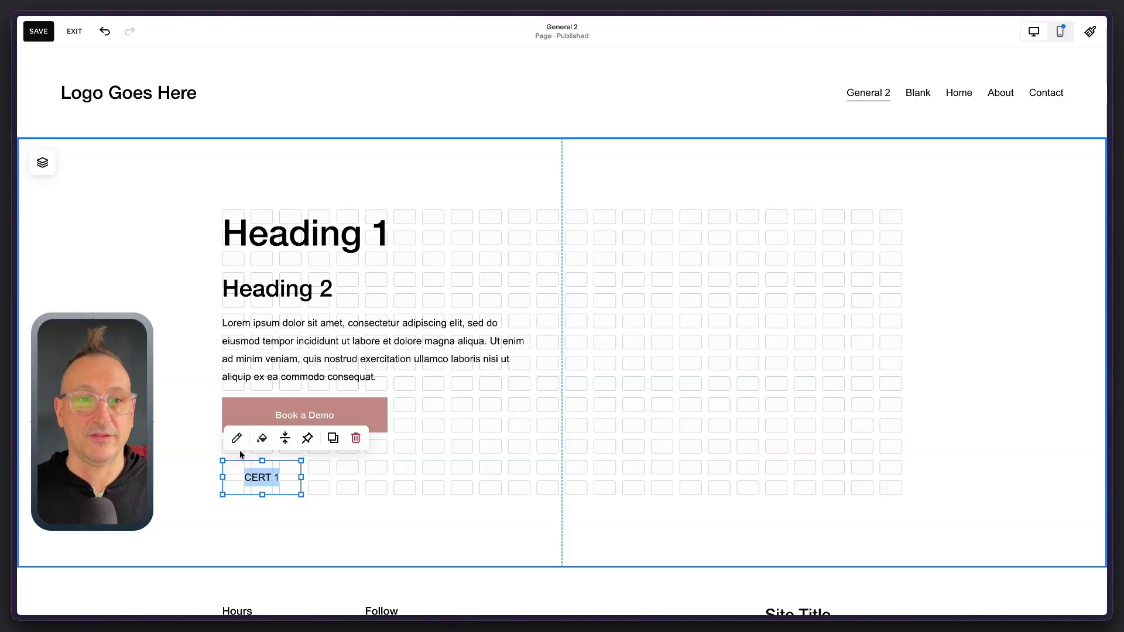
Step: Enable a background fill on the "CERT 1" text block
click(261, 439)
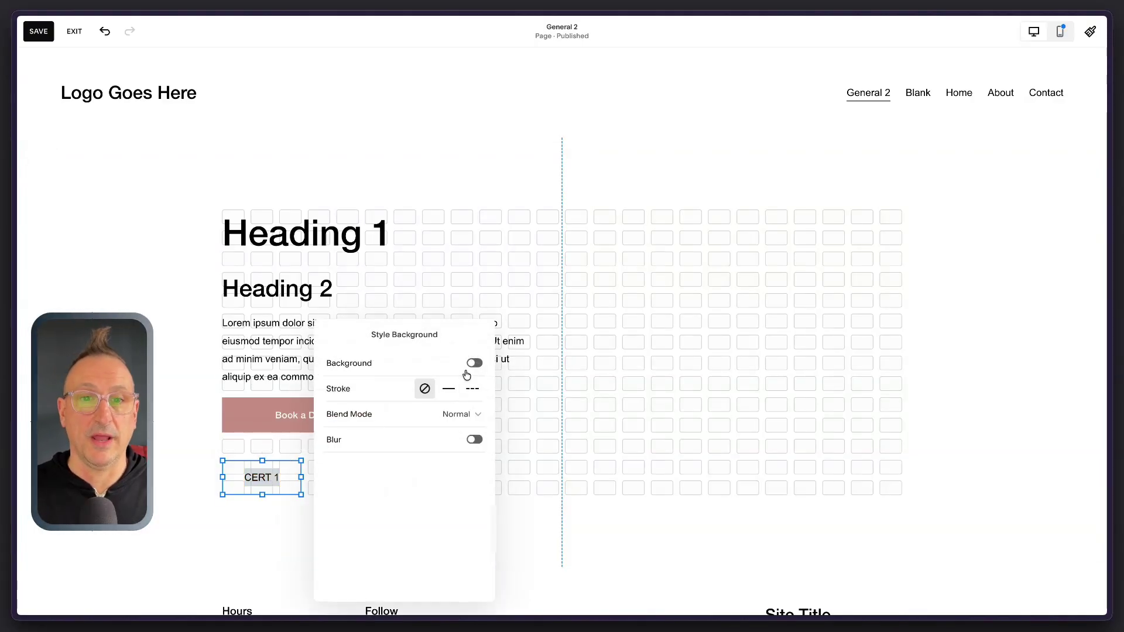
click(474, 363)
click(261, 473)
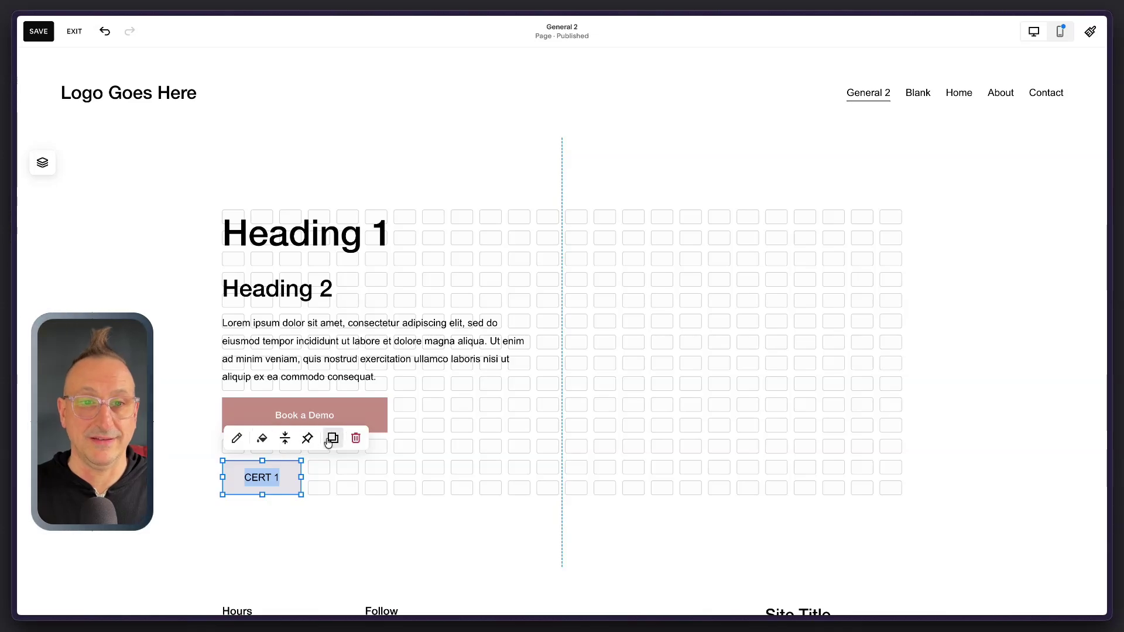
Step: Narrow the "CERT 1" block to two grid columns and duplicate it twice, lining up the three blocks in a row beneath the button
click(351, 463)
drag(302, 497, 273, 477)
click(296, 480)
mouse_move(346, 479)
mouse_down()
mouse_move(317, 479)
mouse_move(354, 478)
mouse_move(331, 479)
mouse_up()
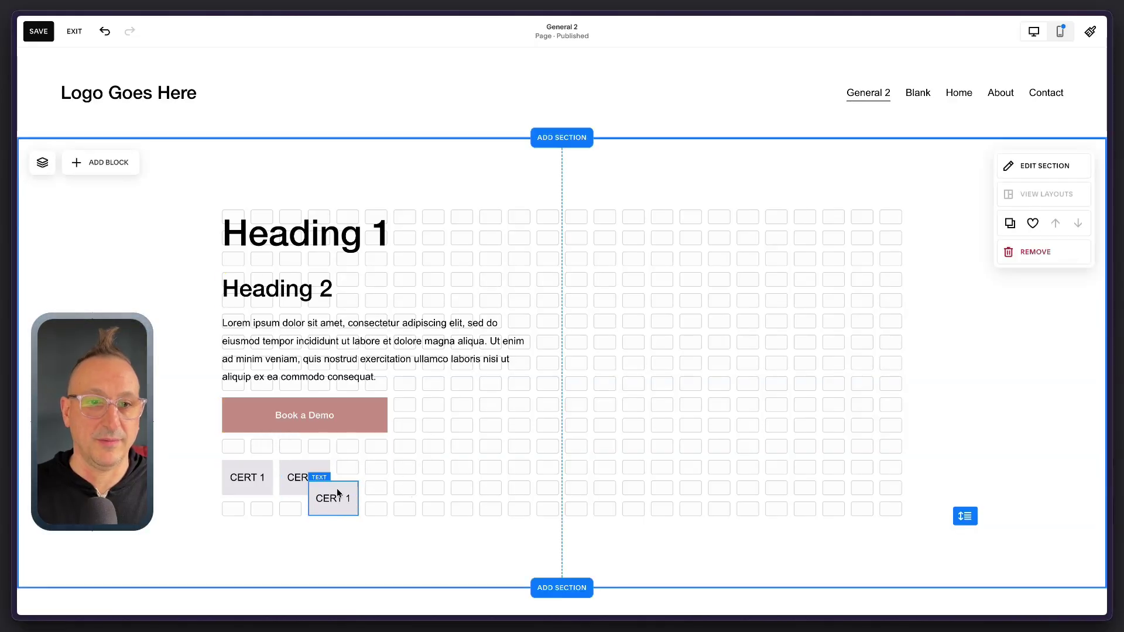
drag(338, 494, 367, 474)
Step: Change the text of the second and third certificate blocks to "CERT 2" and "CERT 3"
click(317, 477)
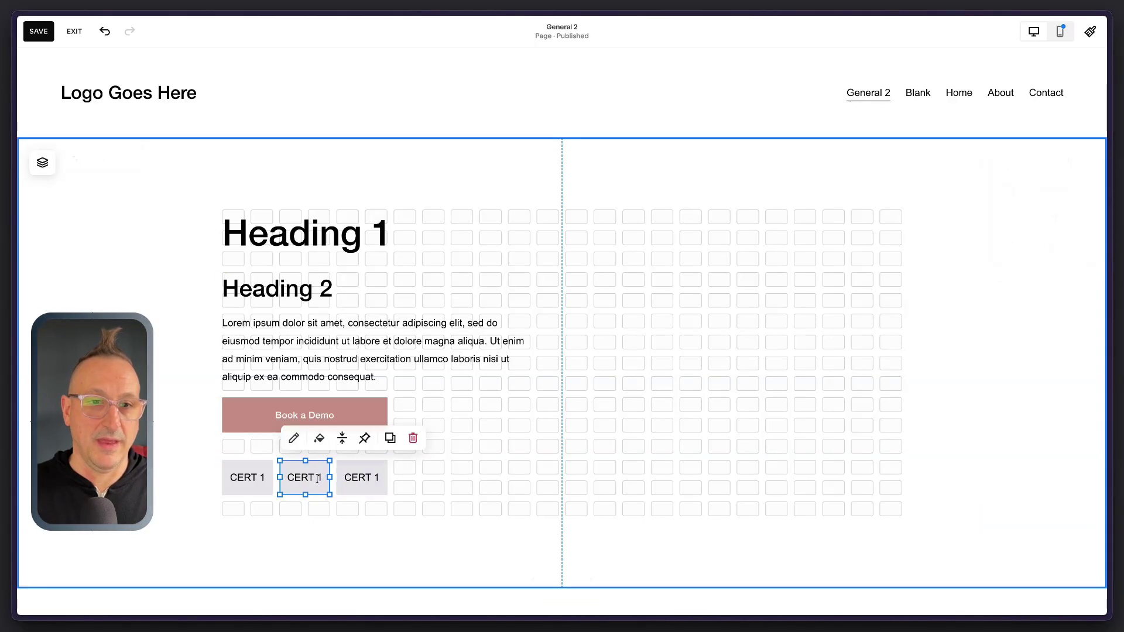
click(318, 477)
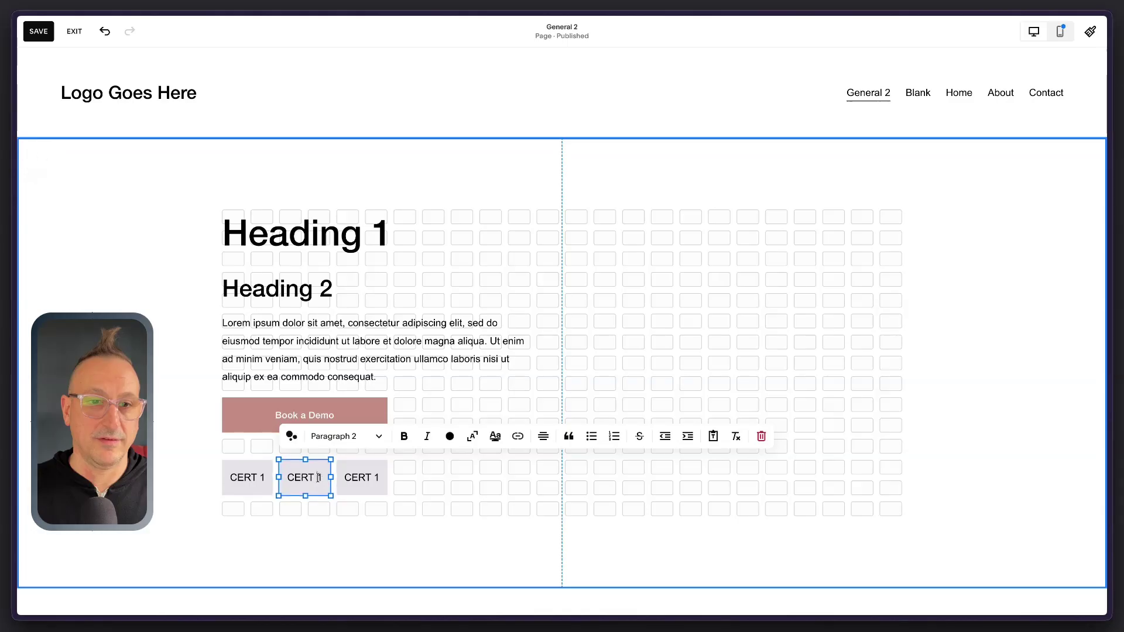
click(380, 473)
click(367, 479)
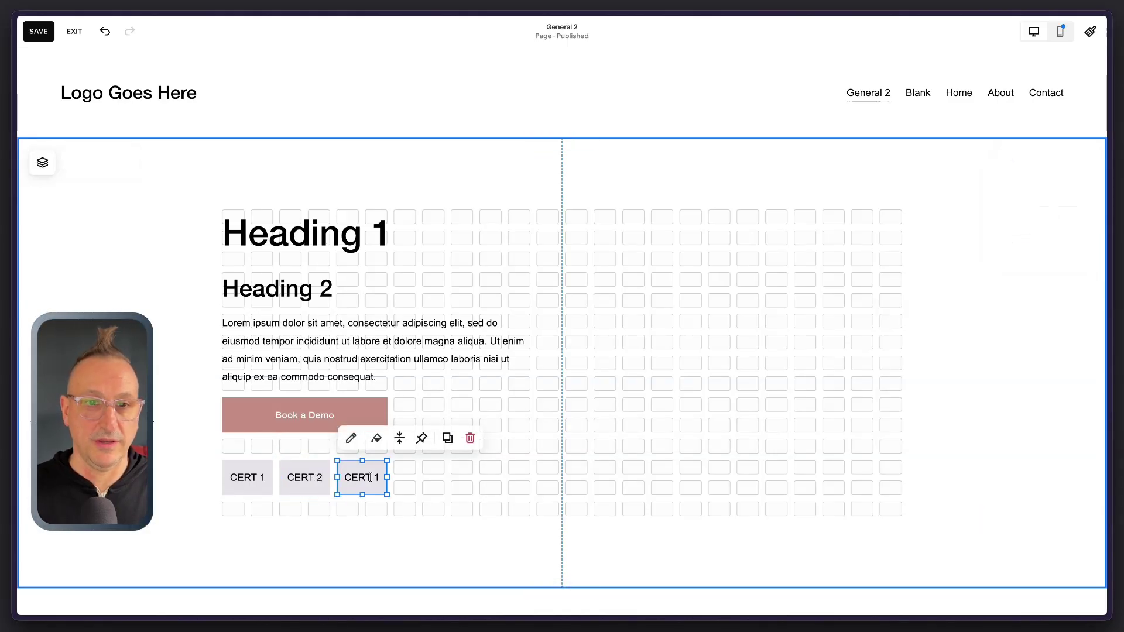
click(376, 478)
double_click(376, 478)
click(469, 492)
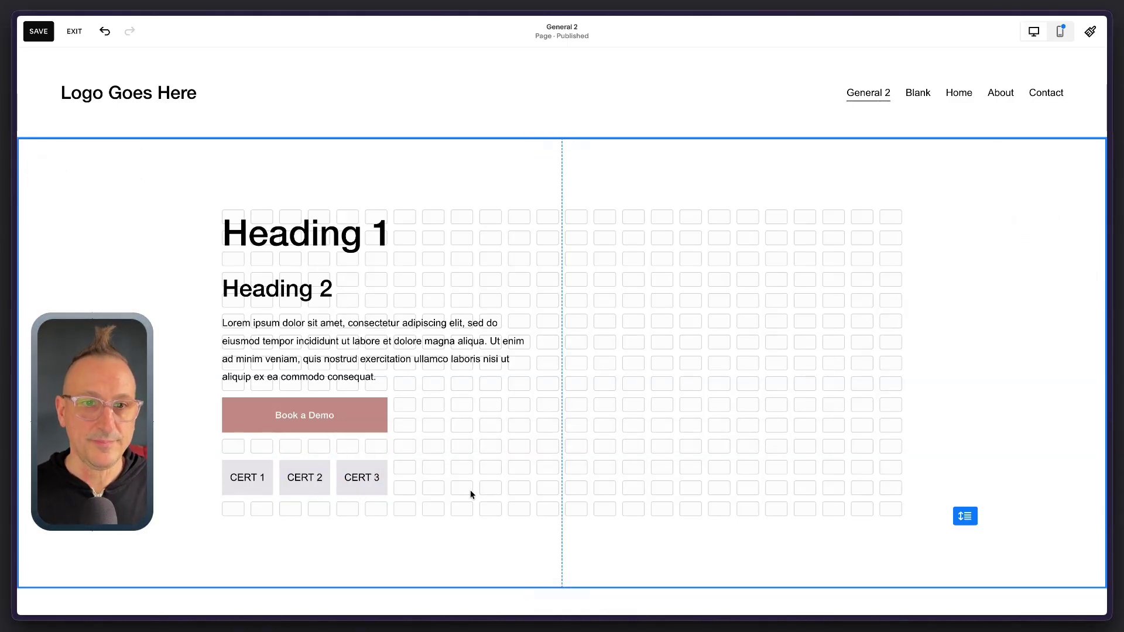
Step: Save the General 2 page and exit editing
click(368, 415)
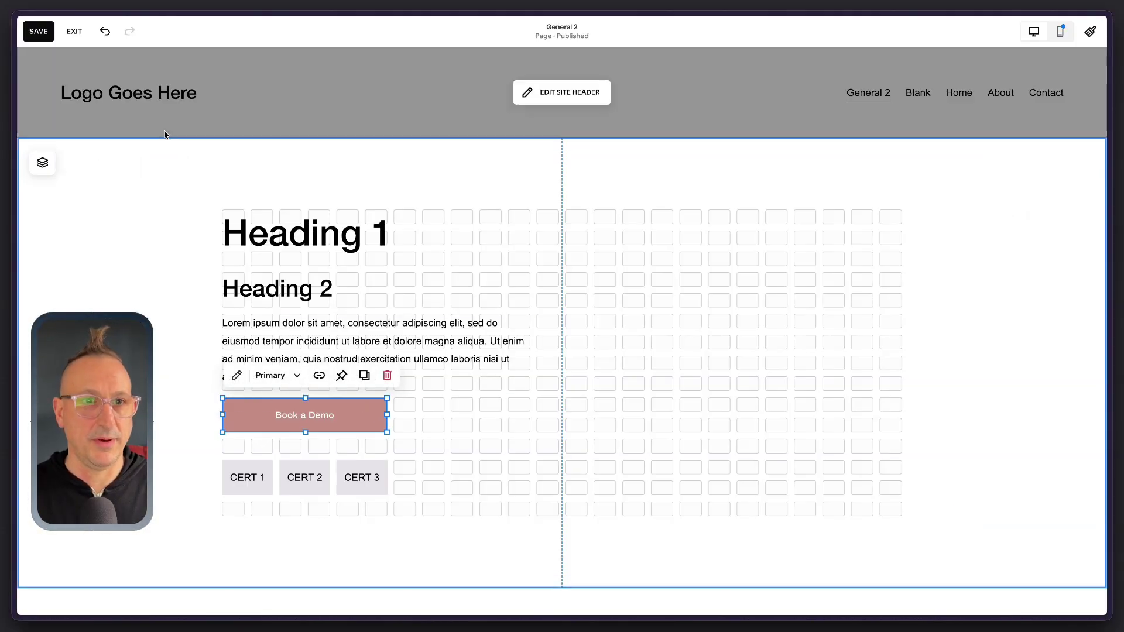
click(39, 31)
click(75, 32)
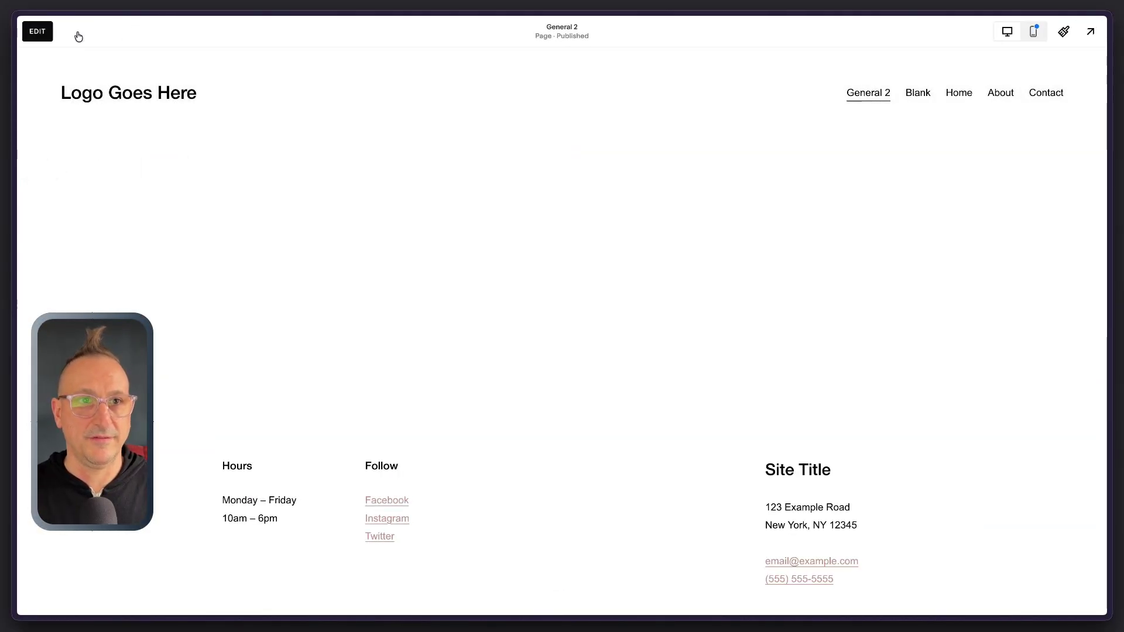
Step: Apply the recommended white, gray and black color palette to the site styles, then save and exit
click(1054, 41)
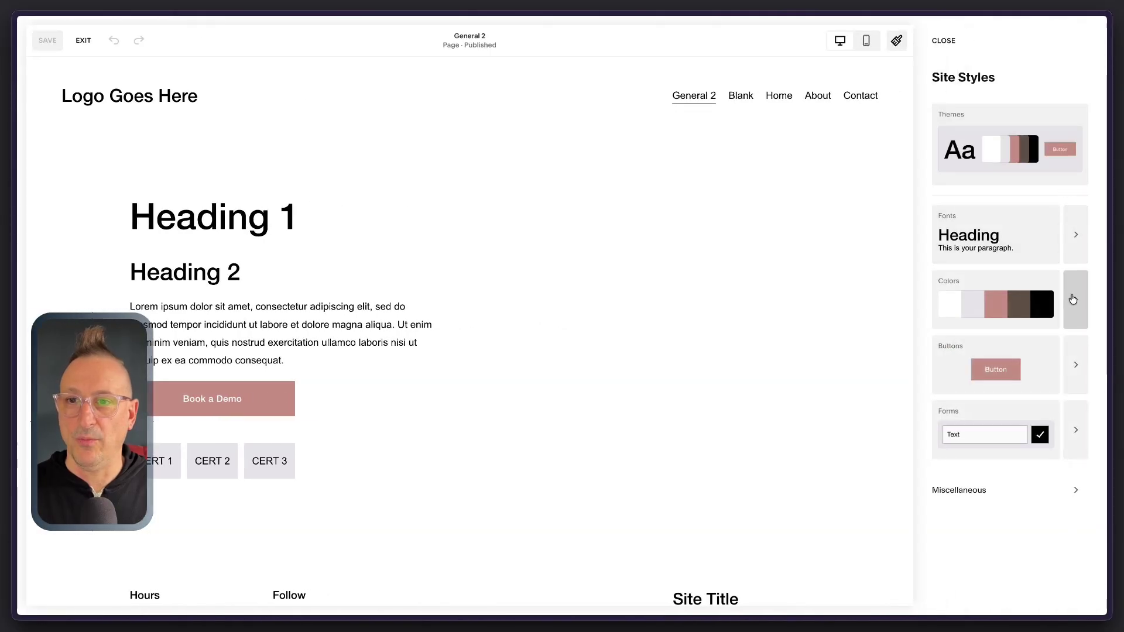
click(1018, 301)
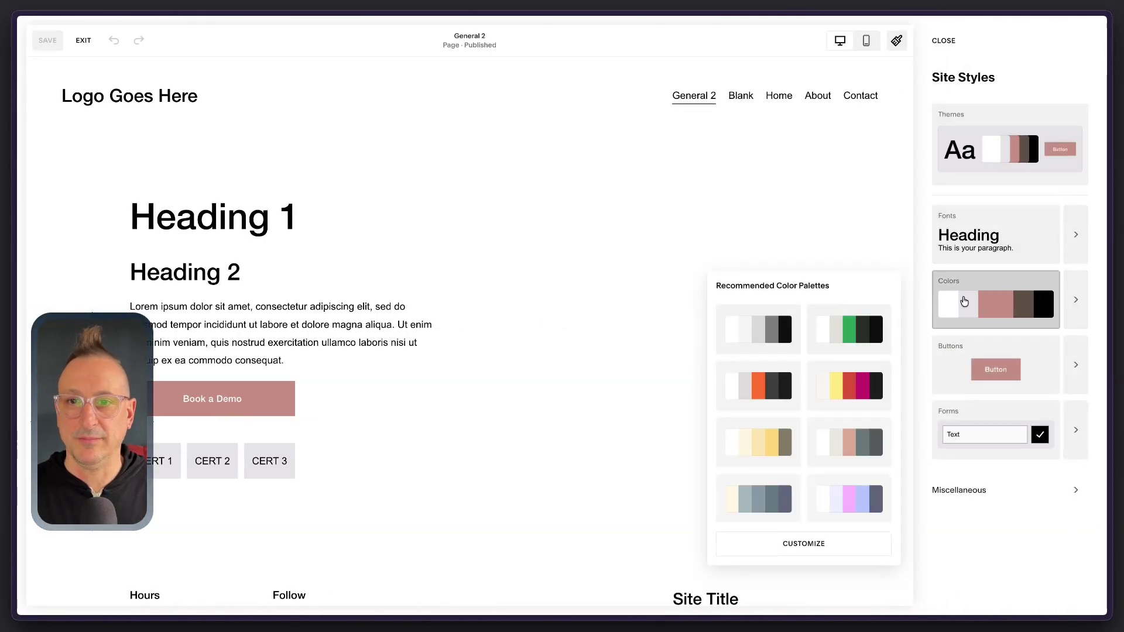
click(758, 329)
click(657, 241)
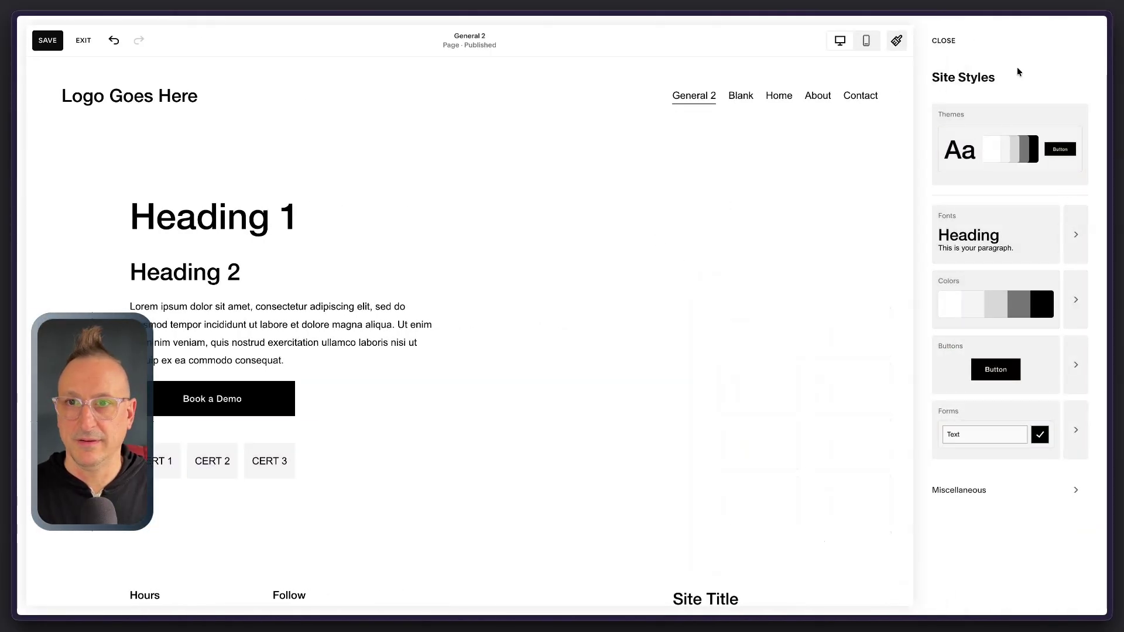
click(36, 30)
click(74, 32)
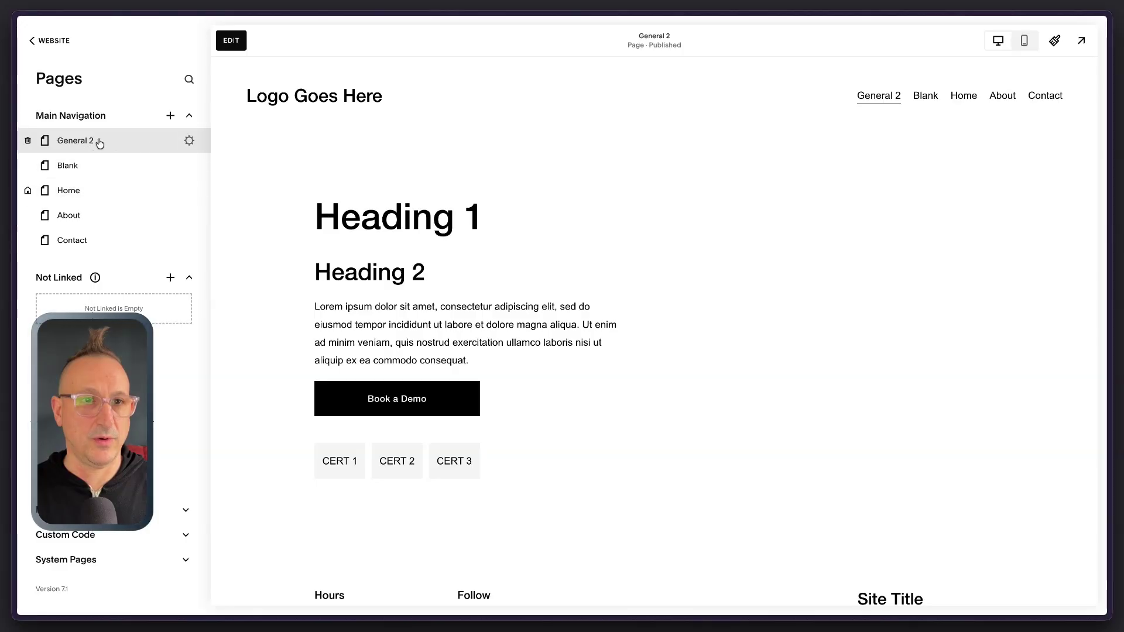
Step: Set the General 2 page's page and navigation titles to "Home ALT 1" and its URL slug to /home-alt-1, saving the settings
click(189, 141)
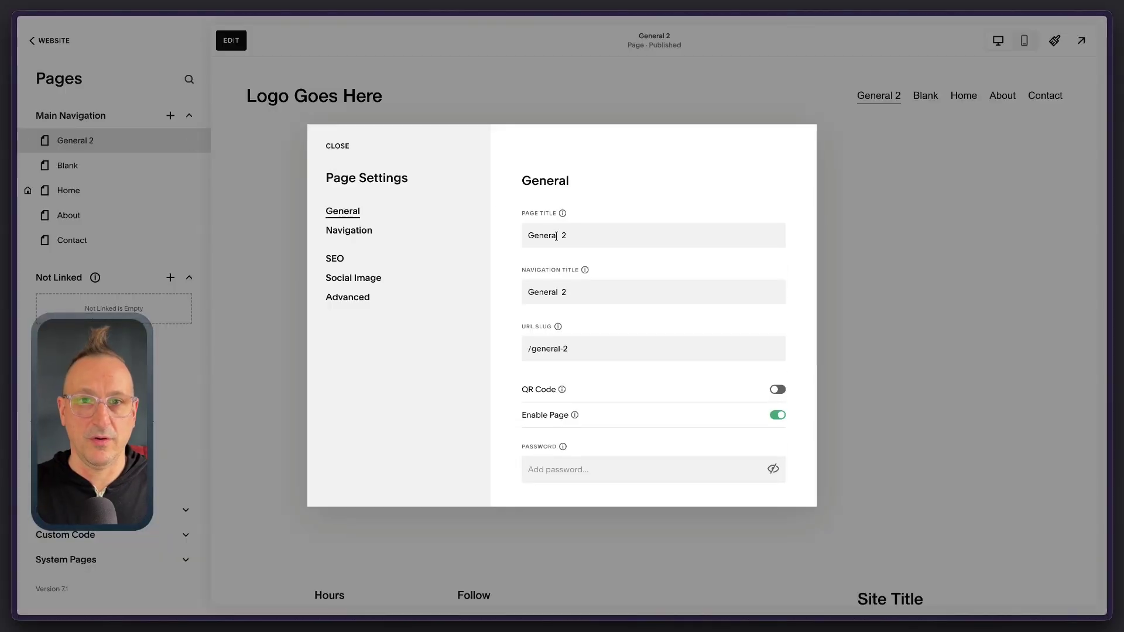
triple_click(556, 236)
text(Home ALT 1)
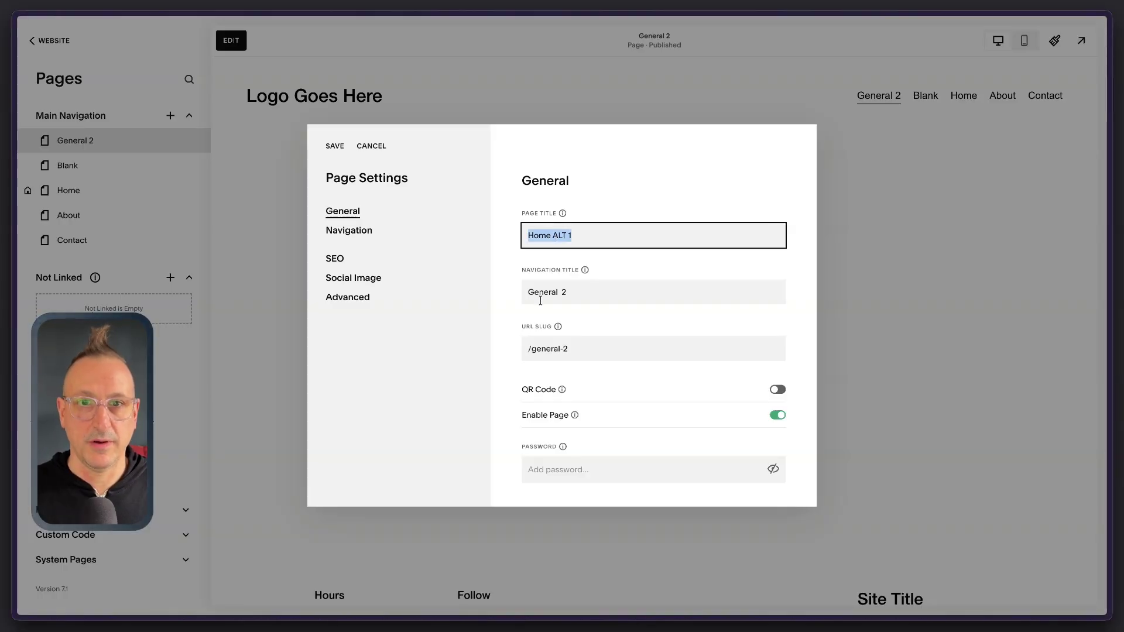
double_click(540, 294)
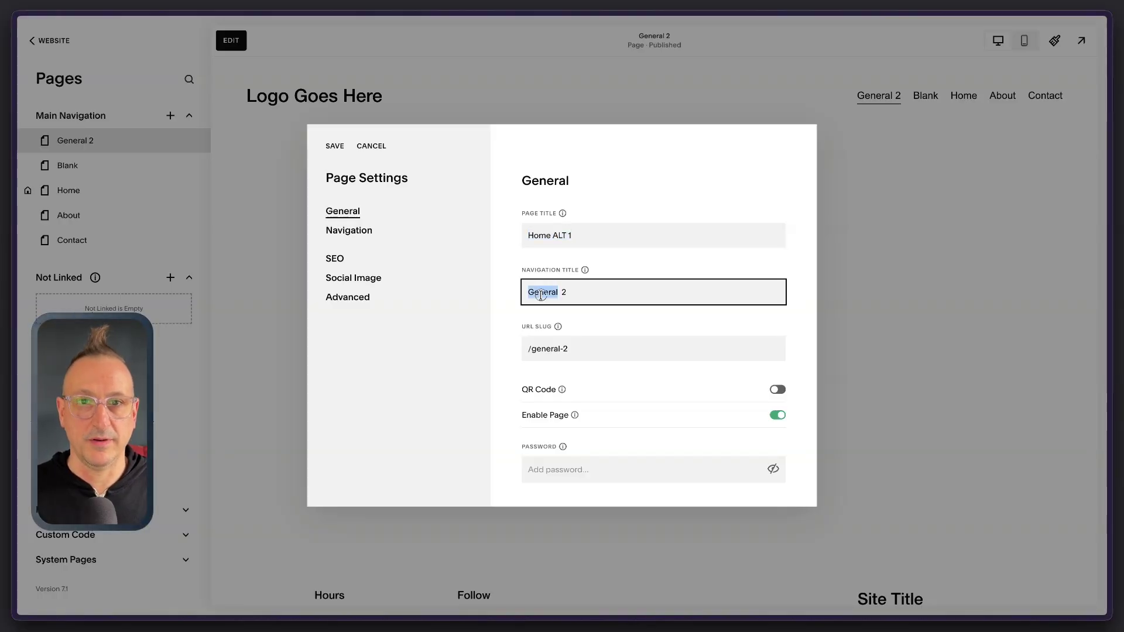
double_click(550, 347)
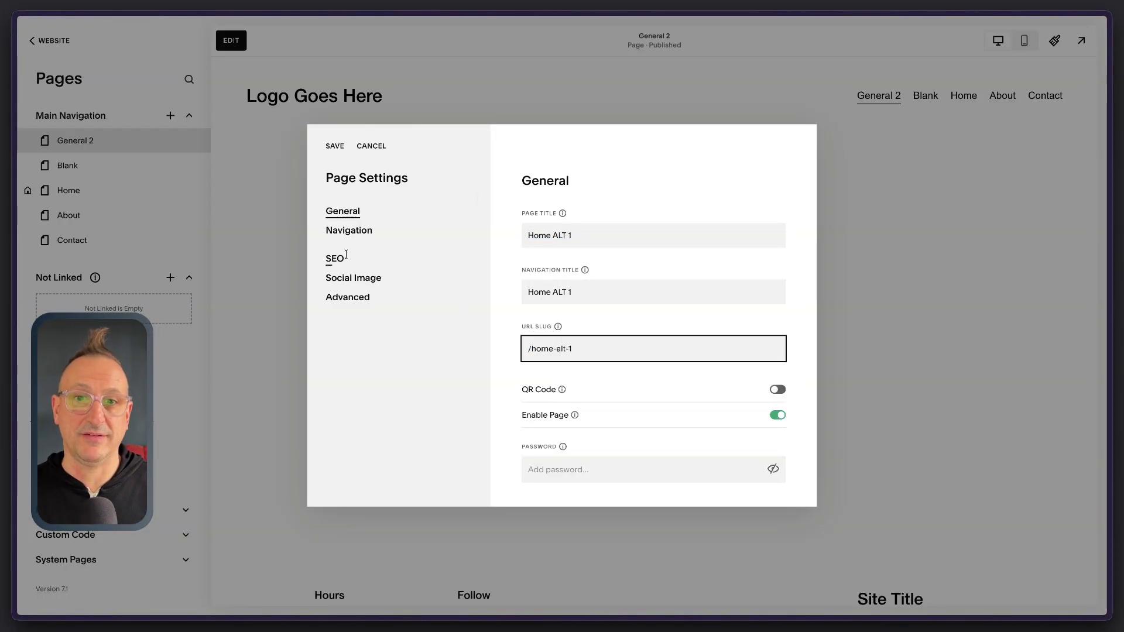
click(331, 149)
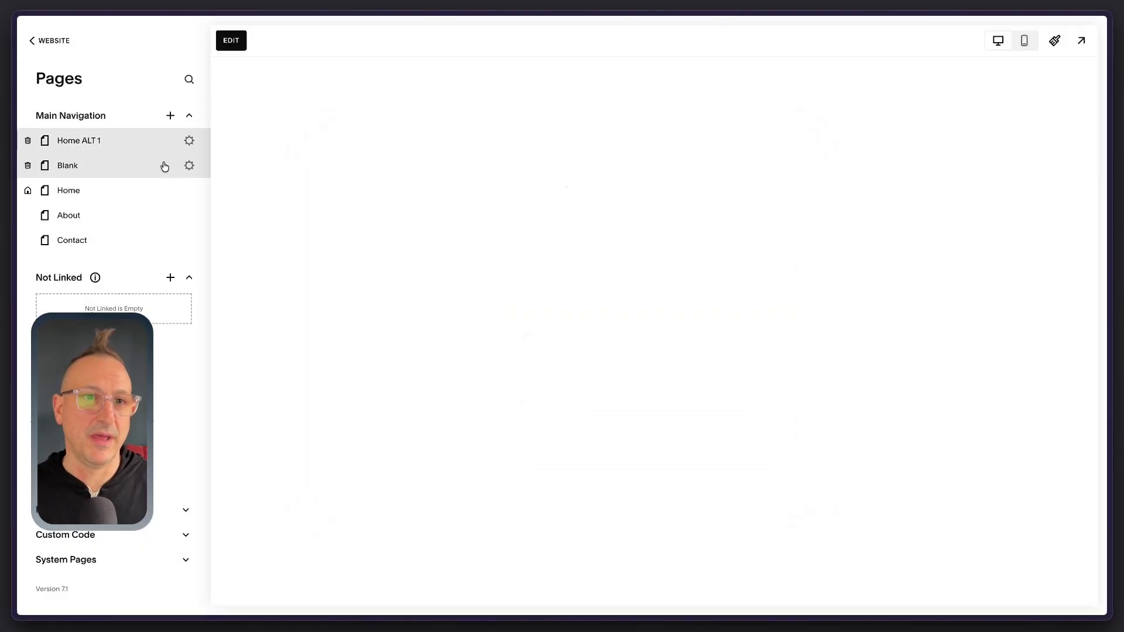
Step: Give the Blank page the title "Home ALT 2", navigation title "Home ALT 1" and slug /home-alt-2, save, and move it to Not Linked
click(188, 165)
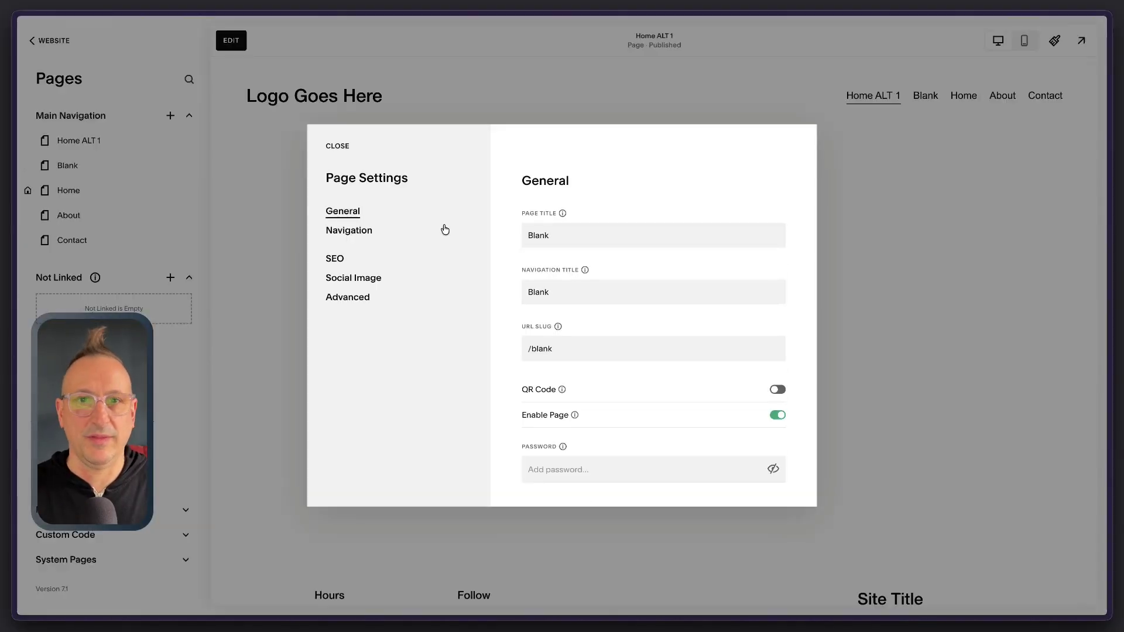
double_click(570, 236)
text(Home ALT 1)
click(542, 288)
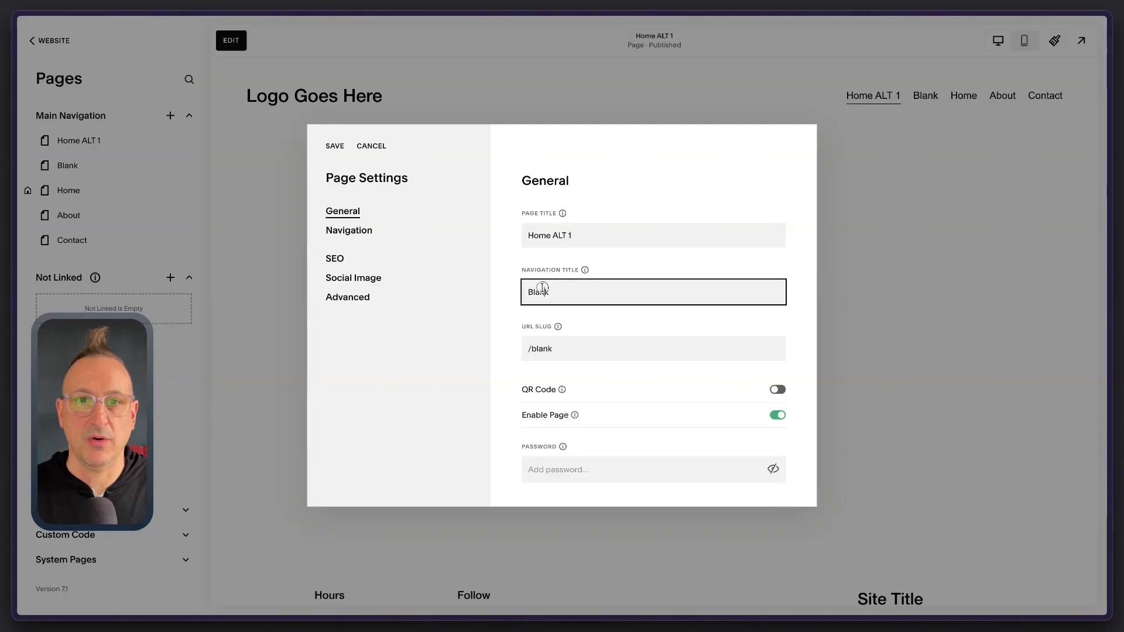
click(584, 238)
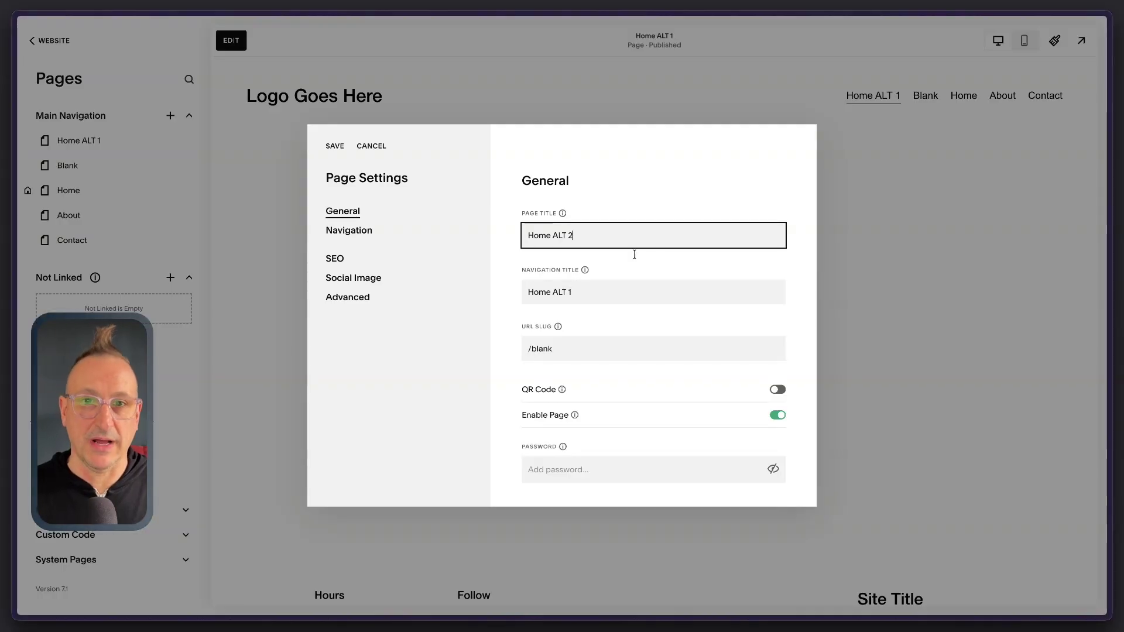
double_click(542, 349)
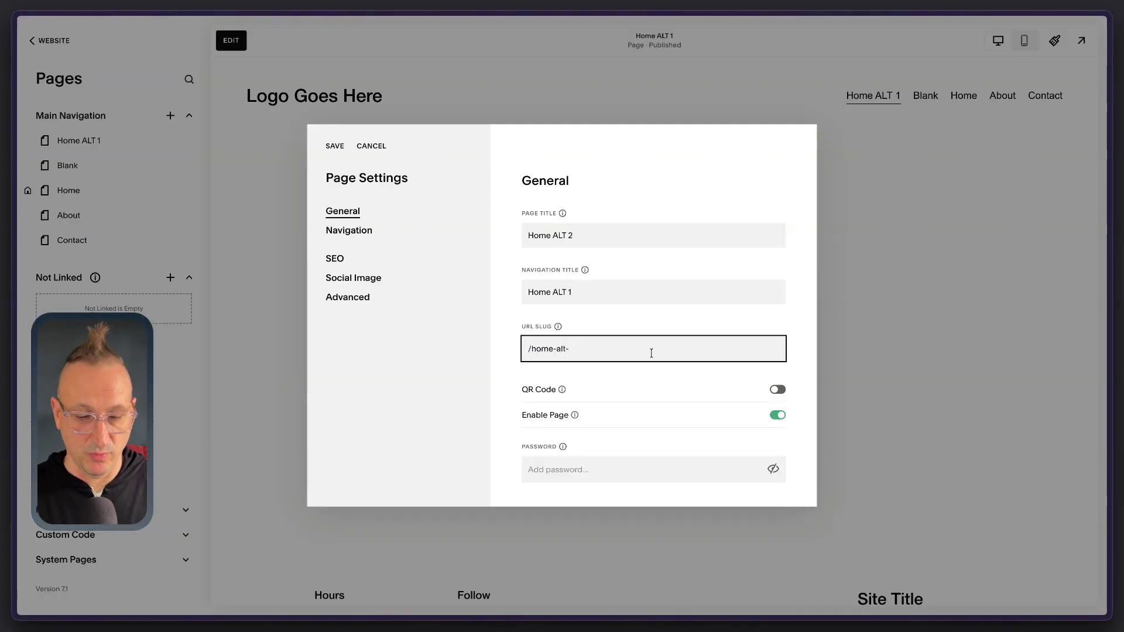
click(335, 146)
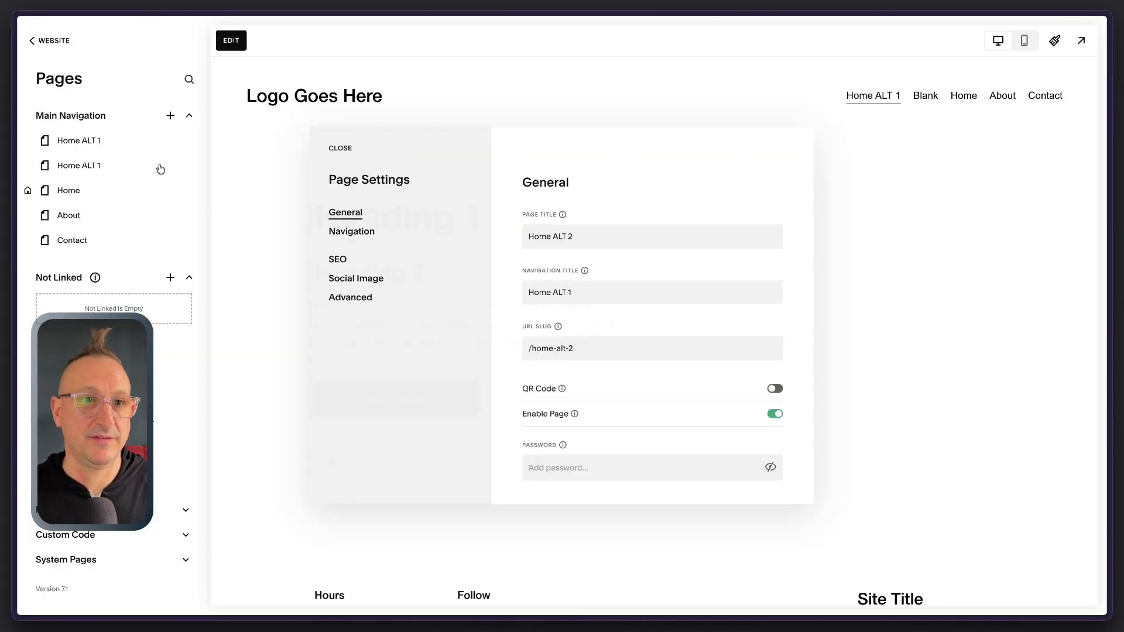
drag(100, 166, 88, 279)
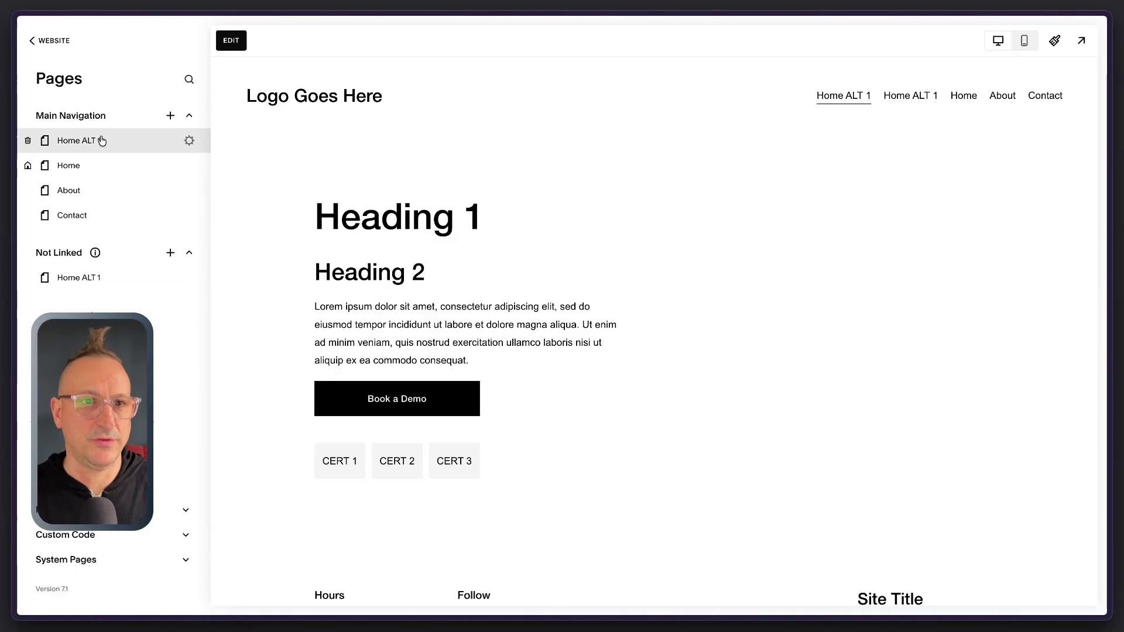
Step: Edit the Home ALT 1 page and add an image block to the right of the headings, level with Heading 1
click(229, 47)
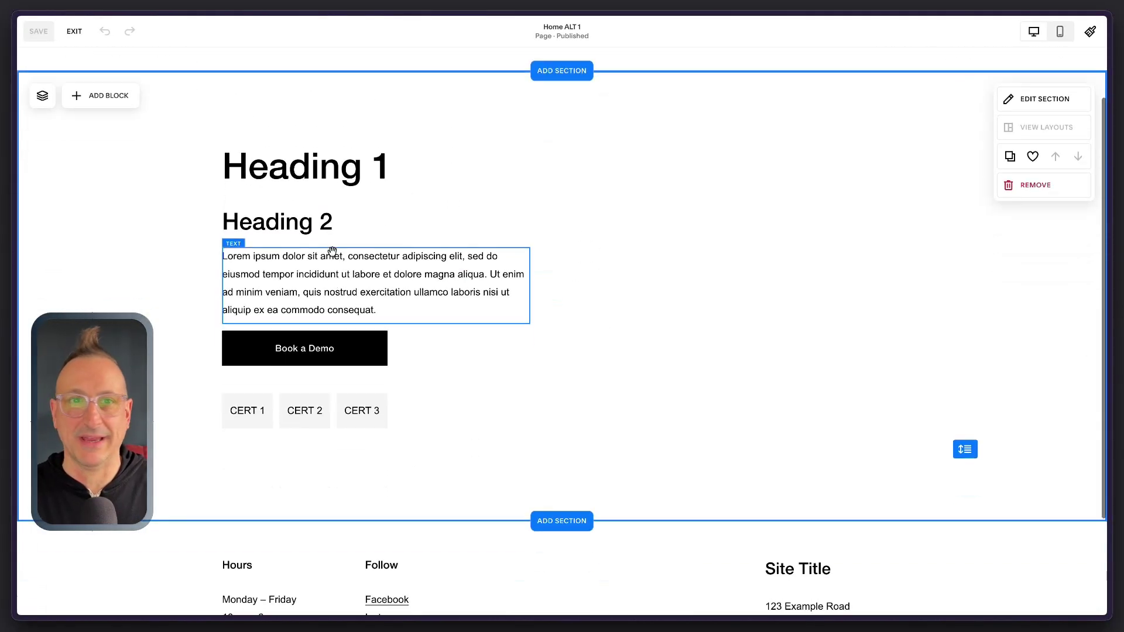
click(112, 96)
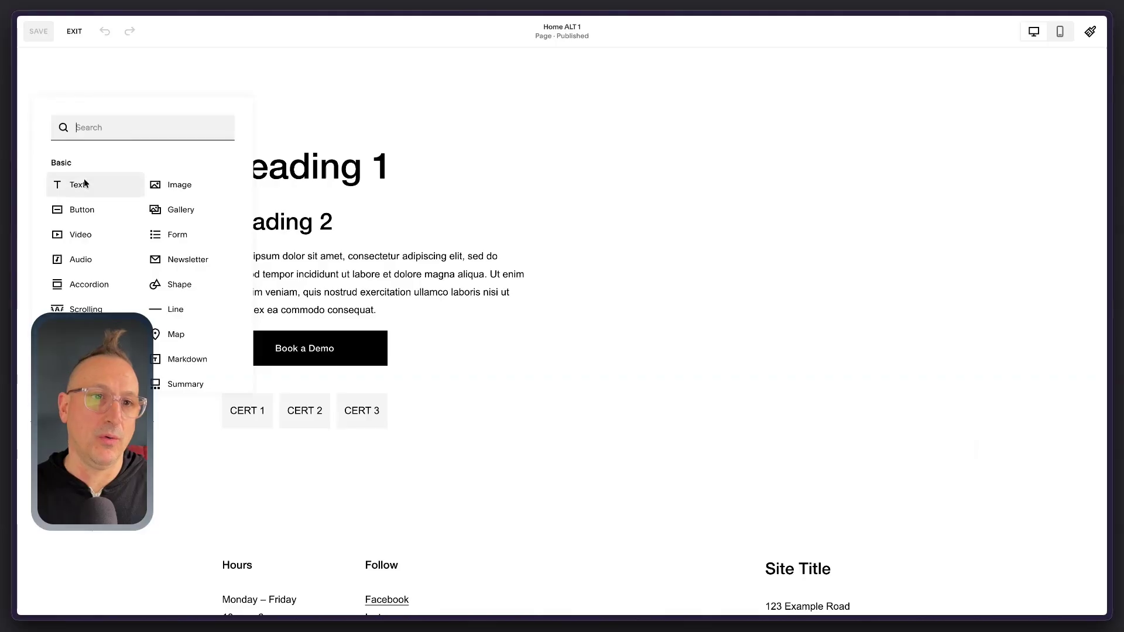
click(163, 188)
drag(347, 283, 723, 209)
Step: Browse the free stock images for the empty image block and leave without choosing one
click(676, 202)
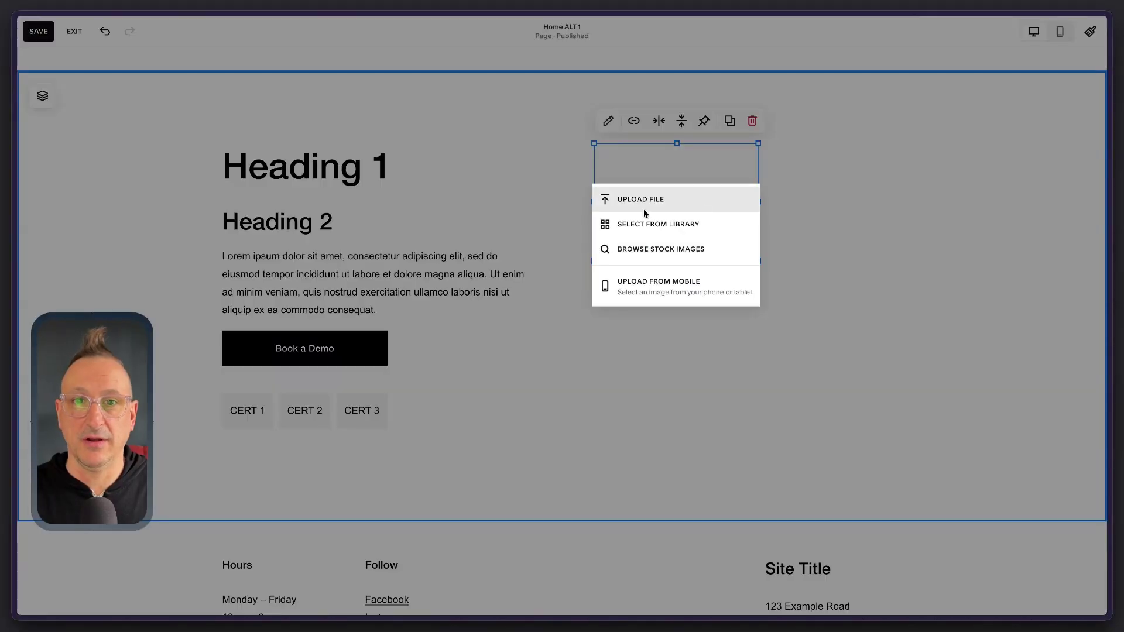
click(658, 243)
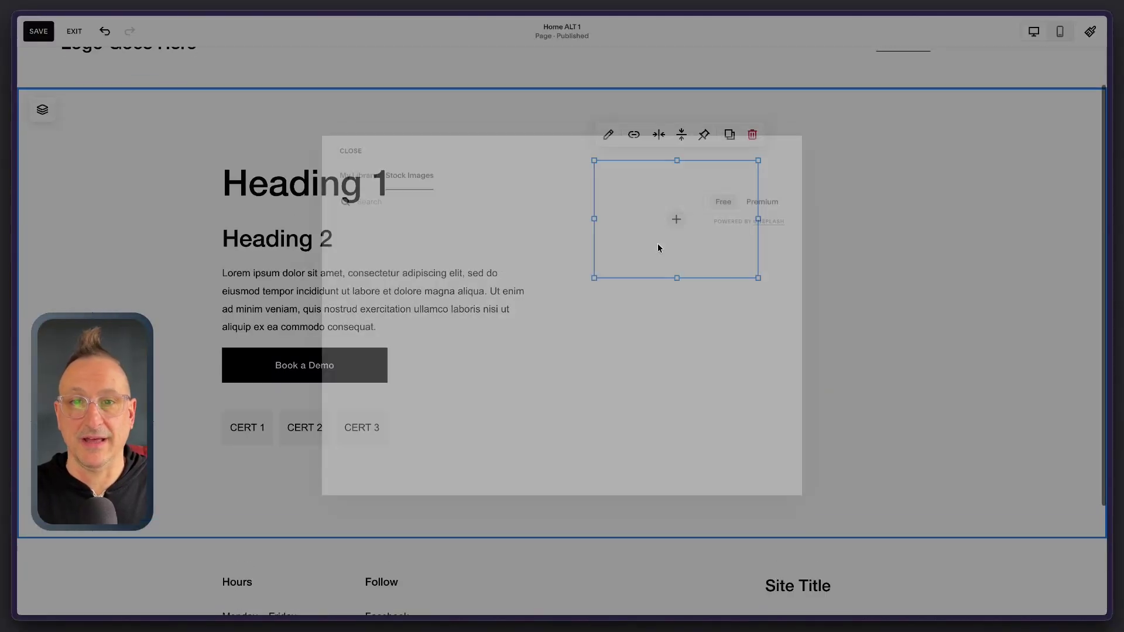
scroll(454, 322, down, 1)
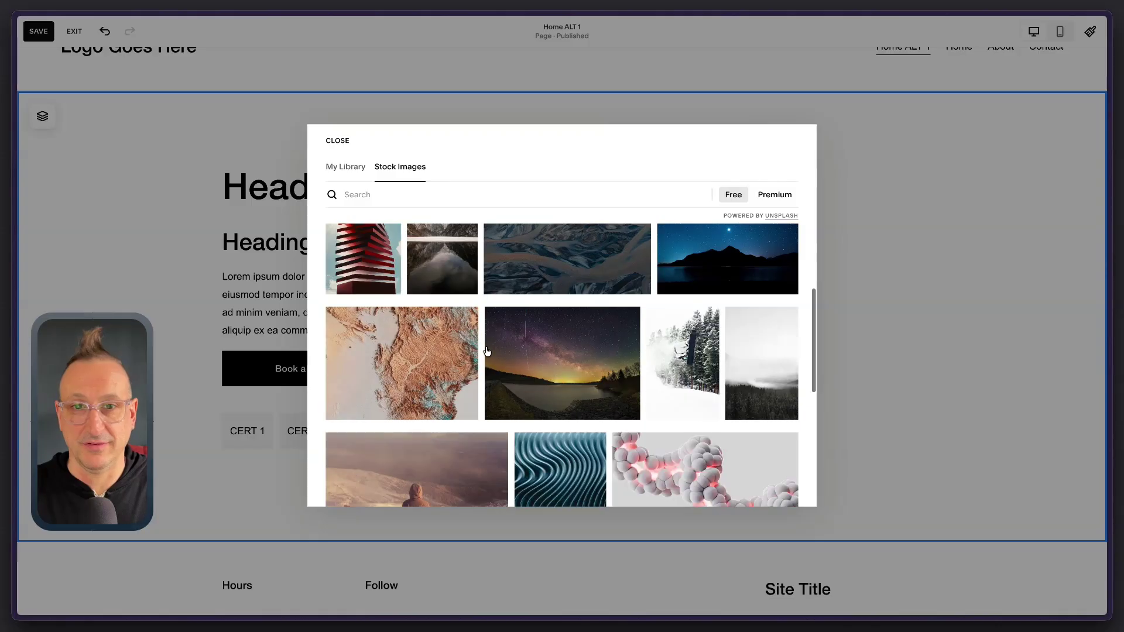
scroll(487, 351, down, 10)
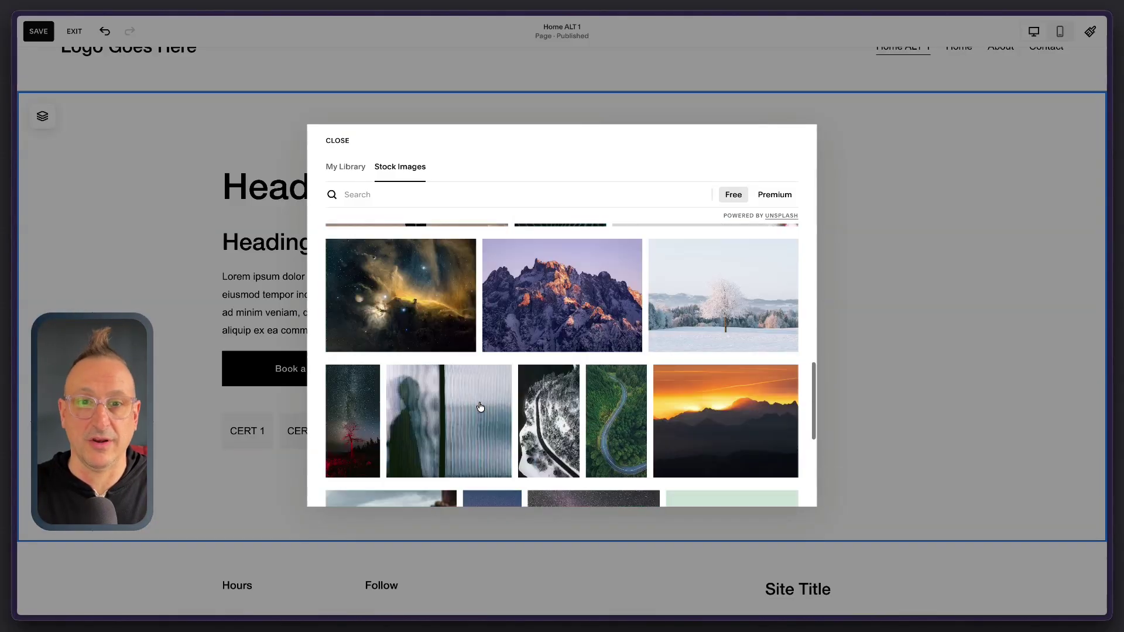
click(947, 249)
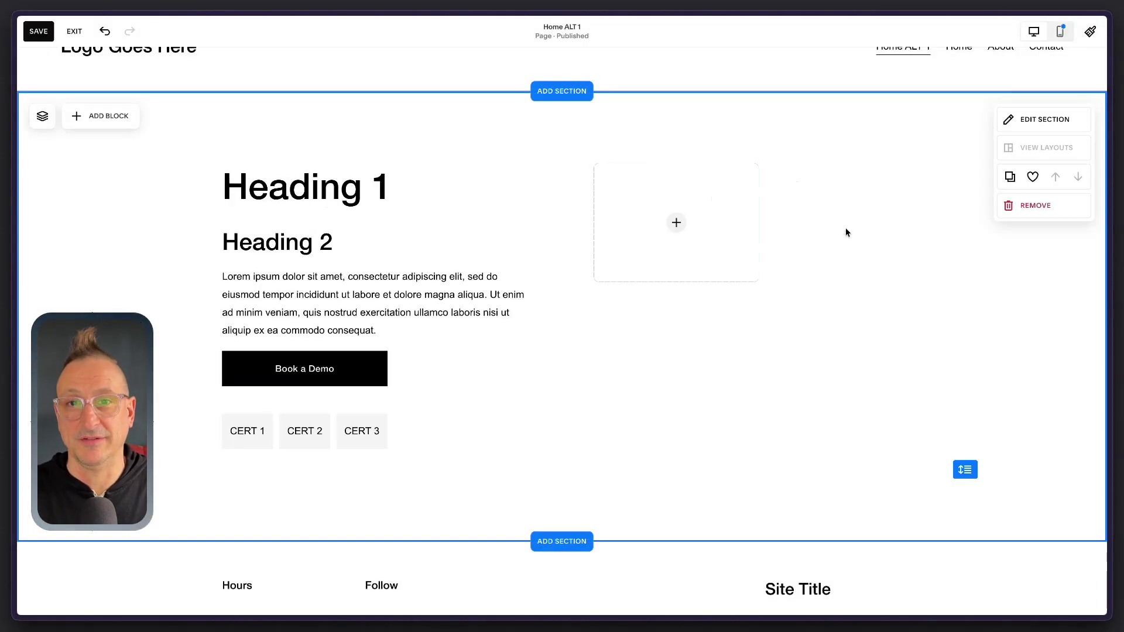
Step: Delete the empty image block beside the headings
click(657, 203)
click(790, 237)
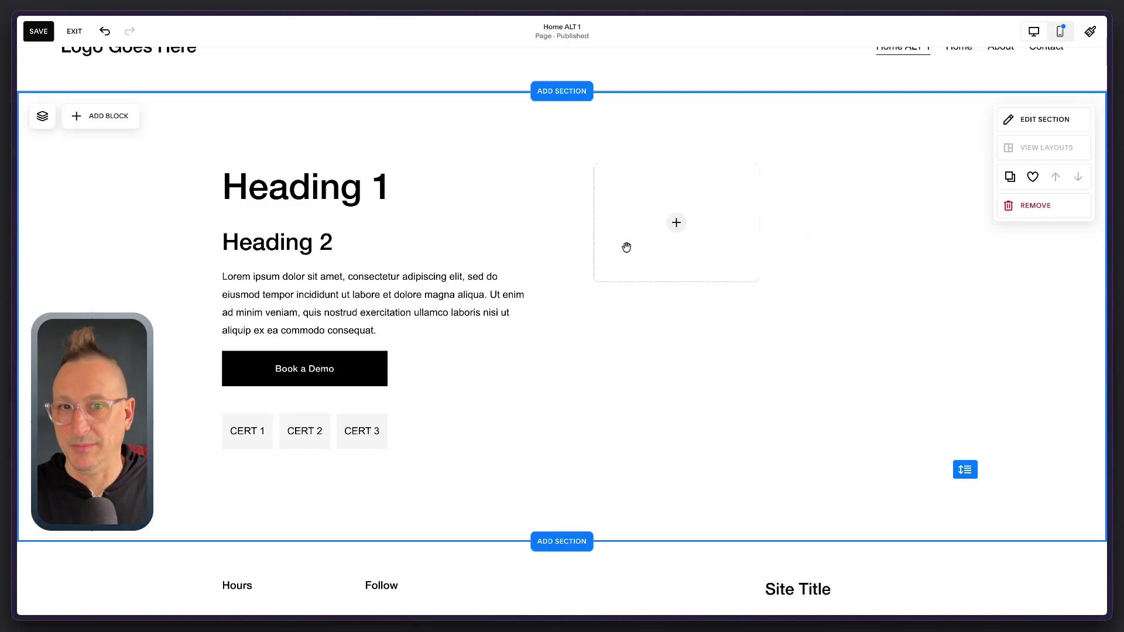
click(641, 236)
click(751, 141)
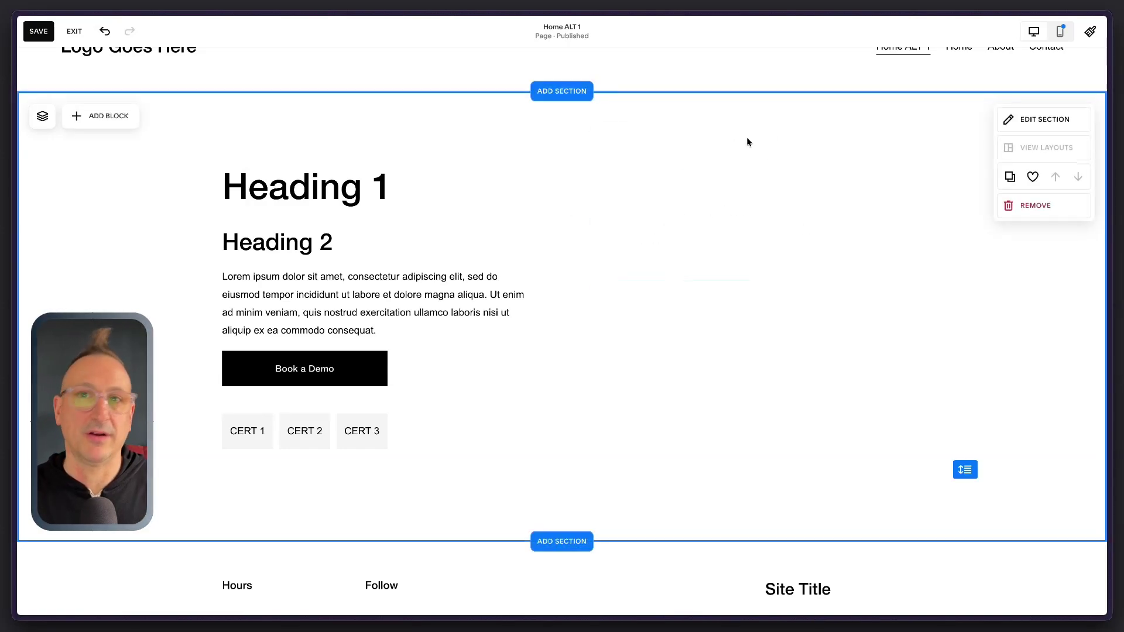
Step: Add a shape block, place it to the right of the headings level with Heading 1, and make it slightly taller
click(82, 119)
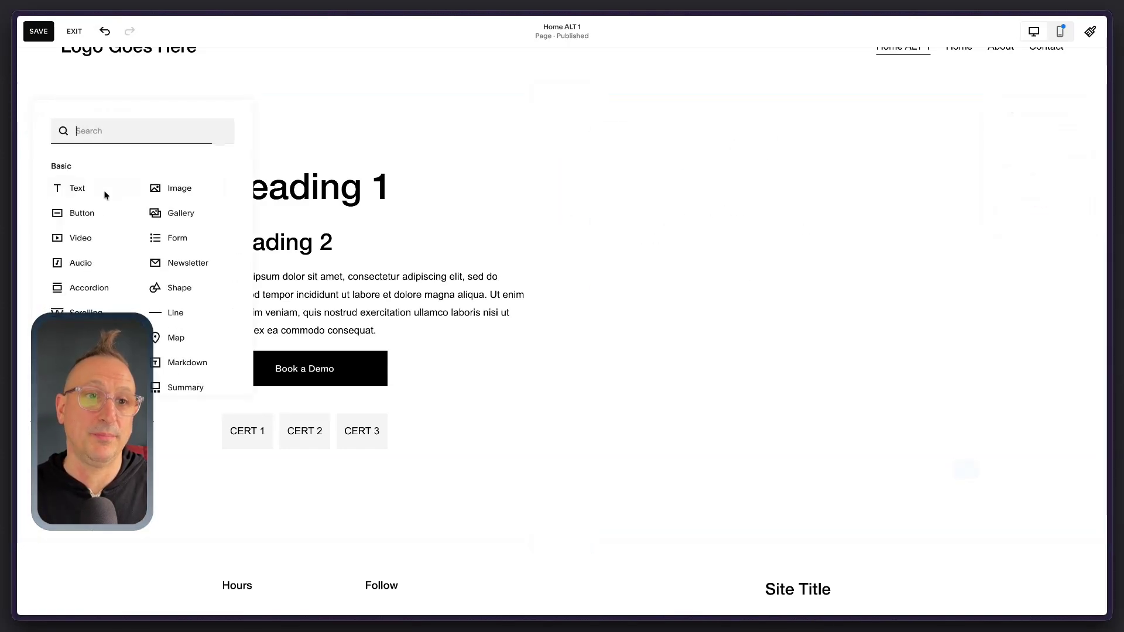
click(177, 288)
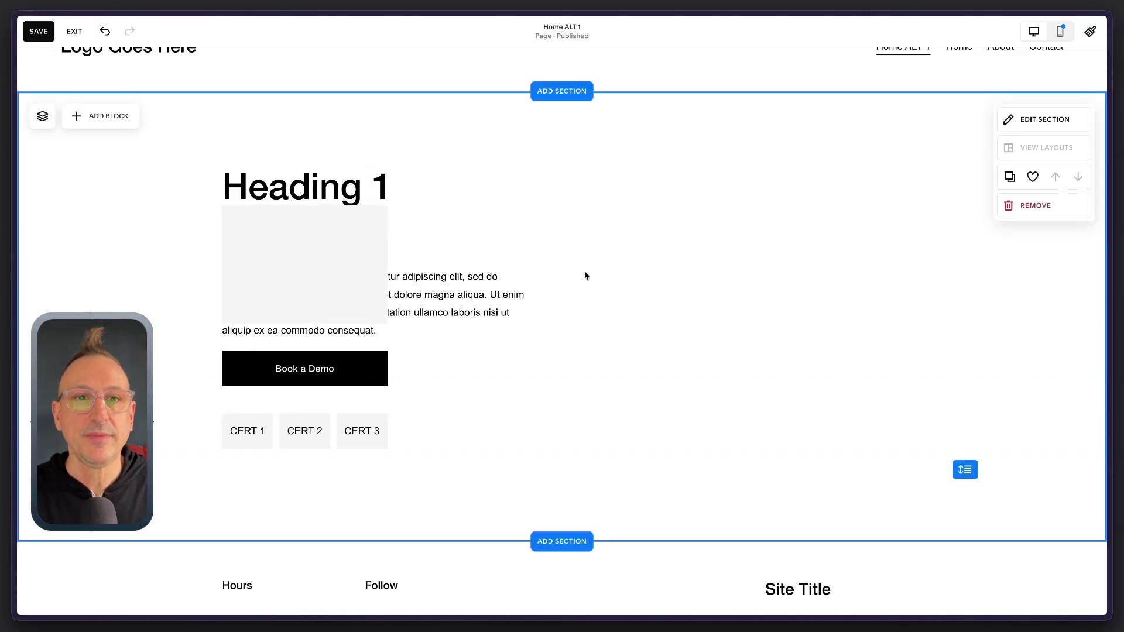
drag(322, 268, 702, 221)
drag(759, 281, 728, 285)
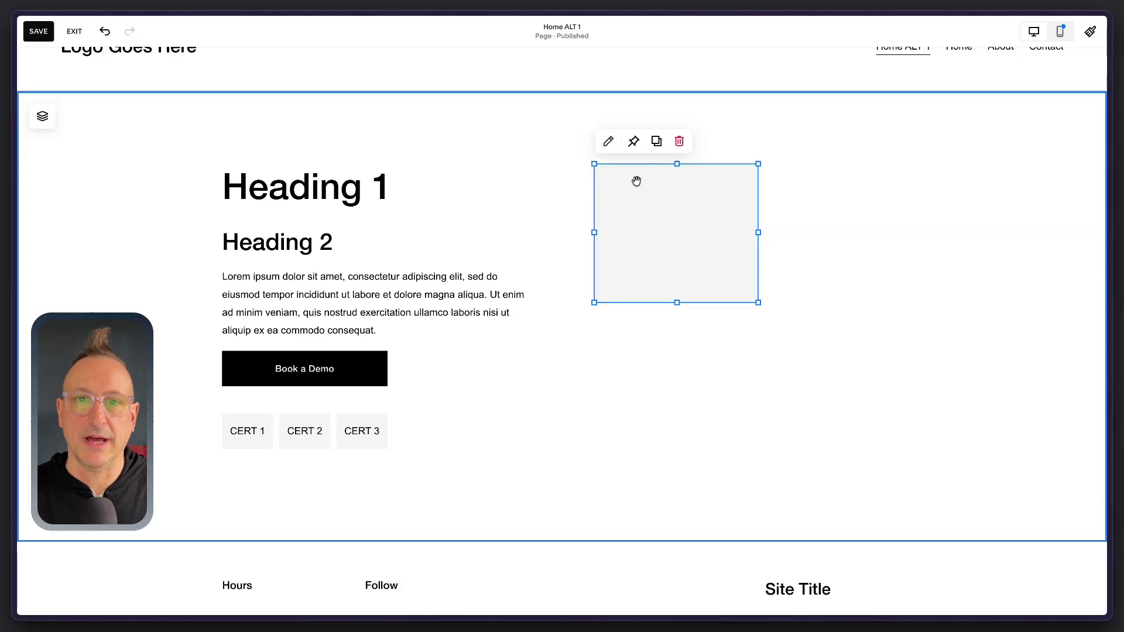
Step: Try the light gray palette colors as the shape's fill, and delete the shape block
click(608, 141)
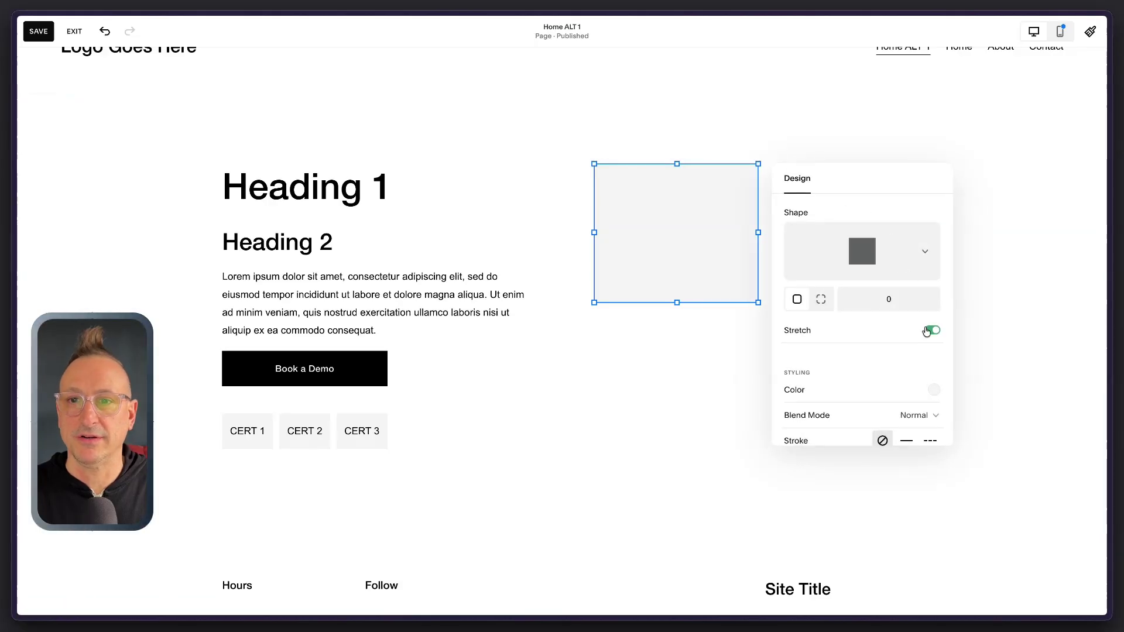
click(933, 390)
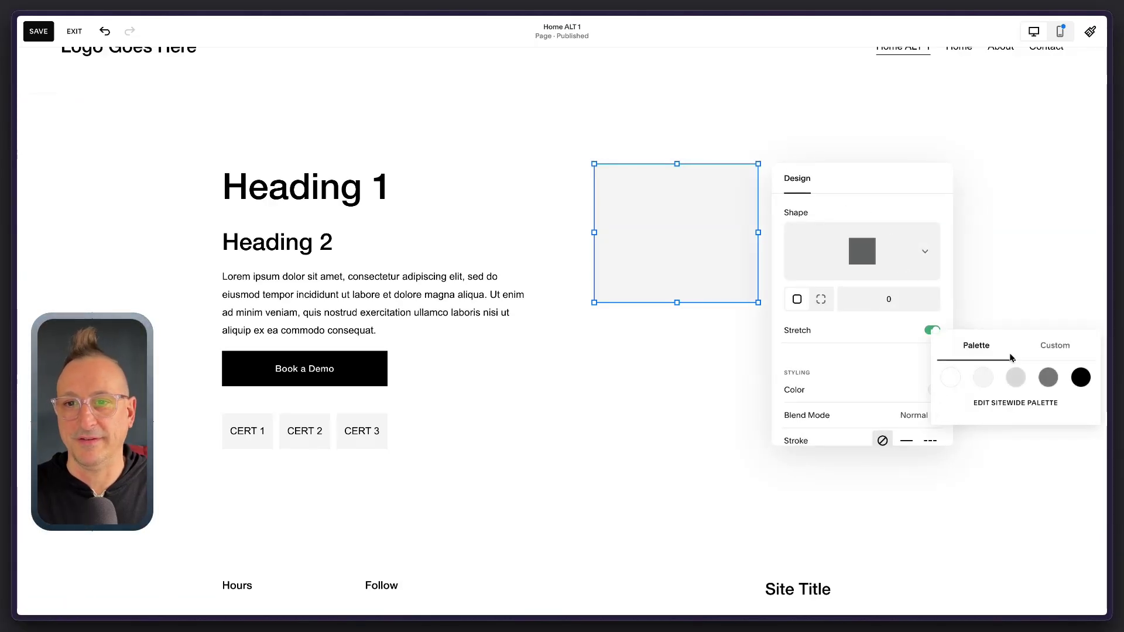
click(1015, 378)
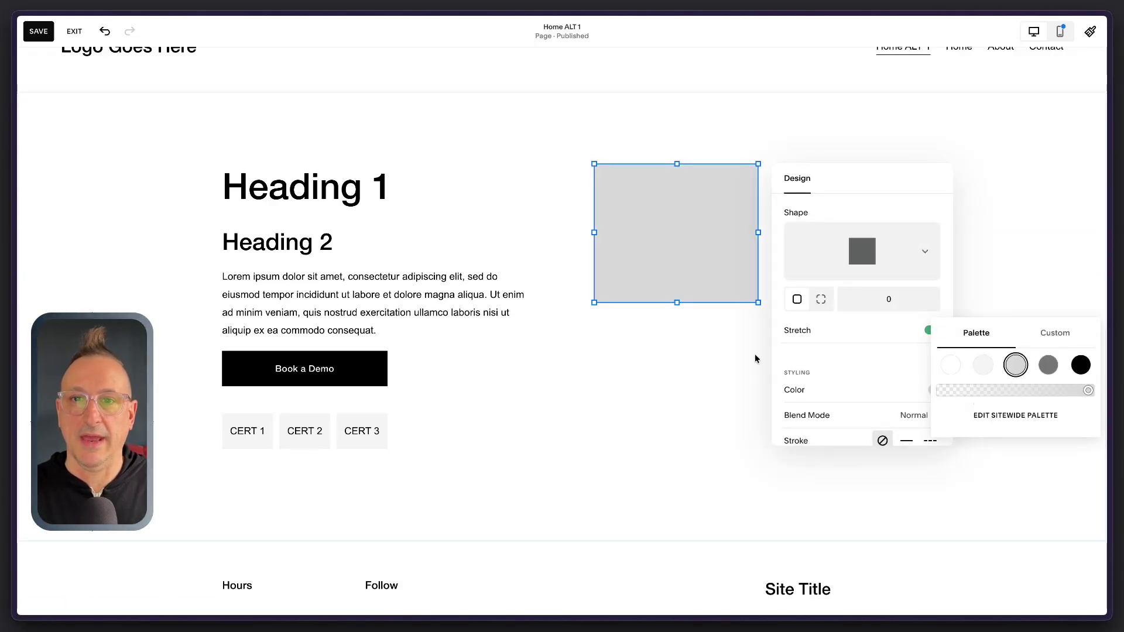
click(983, 365)
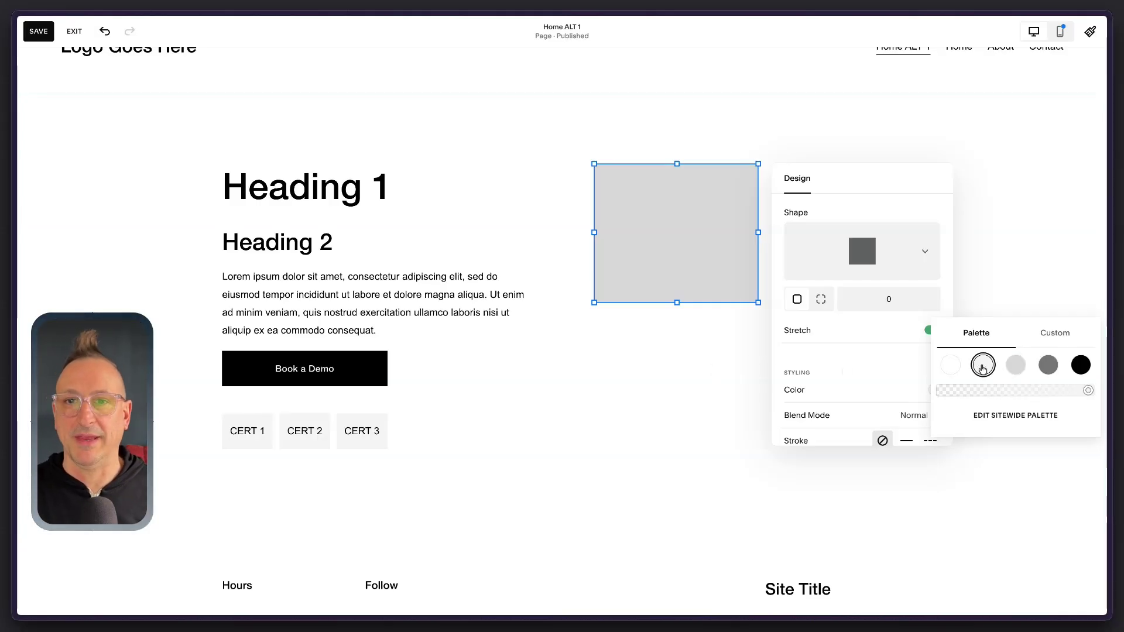
click(1016, 368)
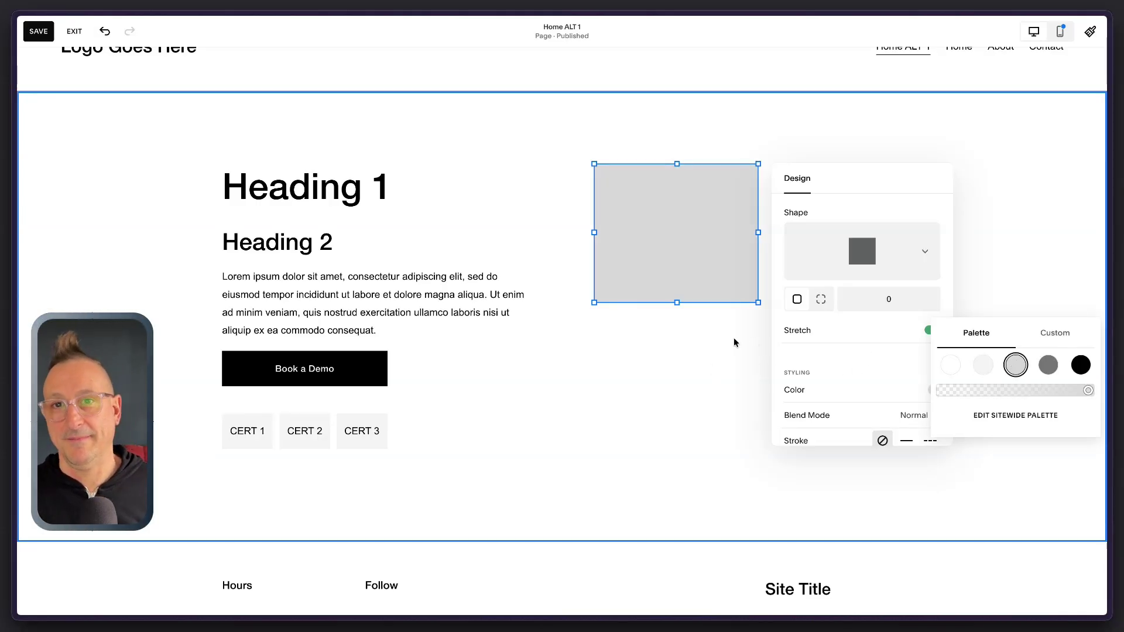
click(672, 326)
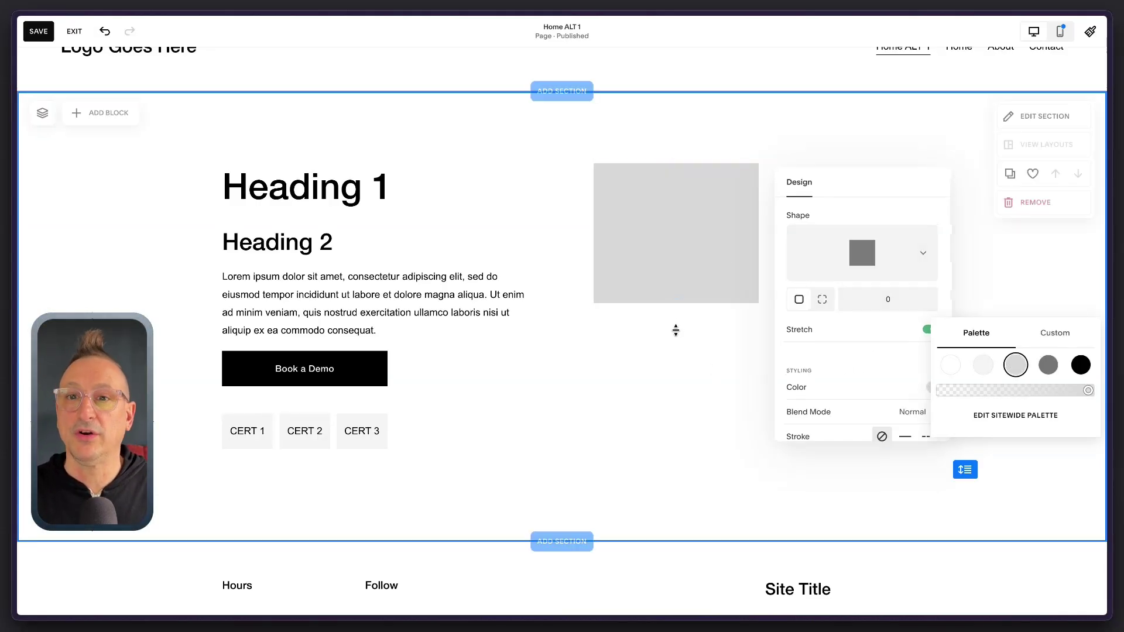
click(638, 224)
click(678, 141)
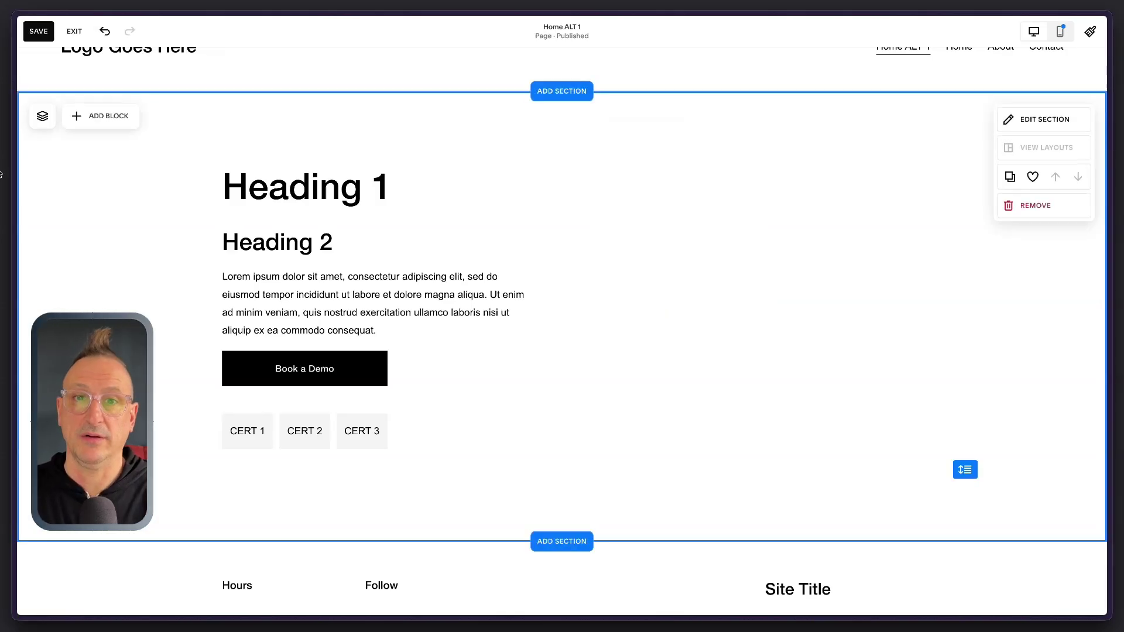
Step: Add a text block to the right of the headings, level with Heading 1, and enlarge it to image-placeholder size
click(124, 117)
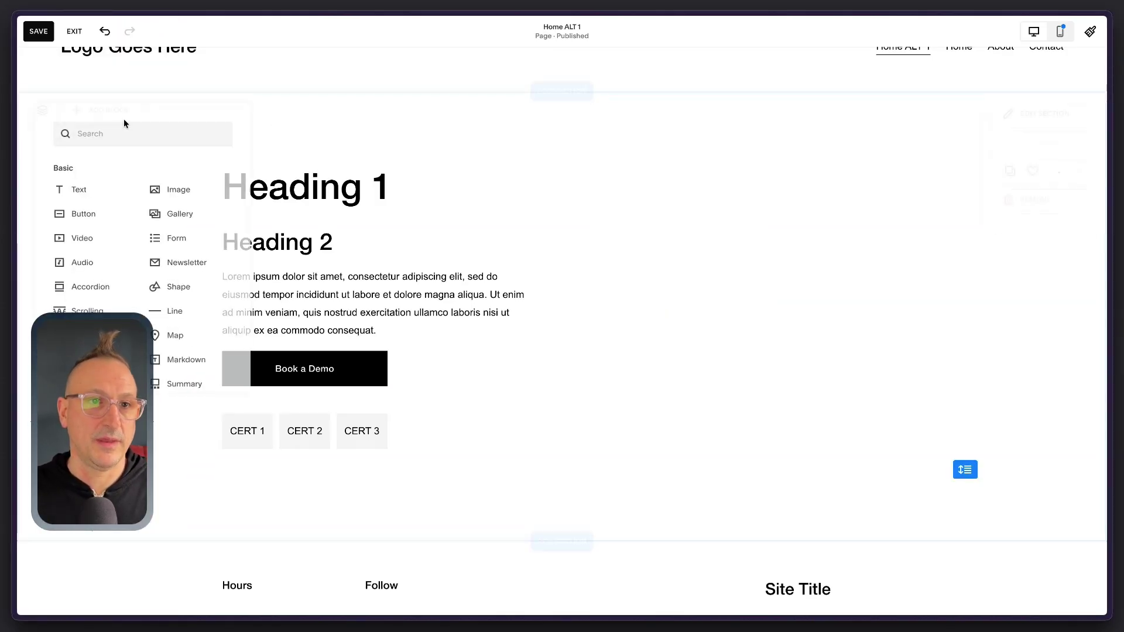
click(75, 186)
drag(246, 233, 634, 172)
drag(760, 200, 760, 282)
Step: Center the text block's content vertically and horizontally and enter the text "Image"
click(659, 147)
click(657, 170)
click(840, 226)
click(679, 217)
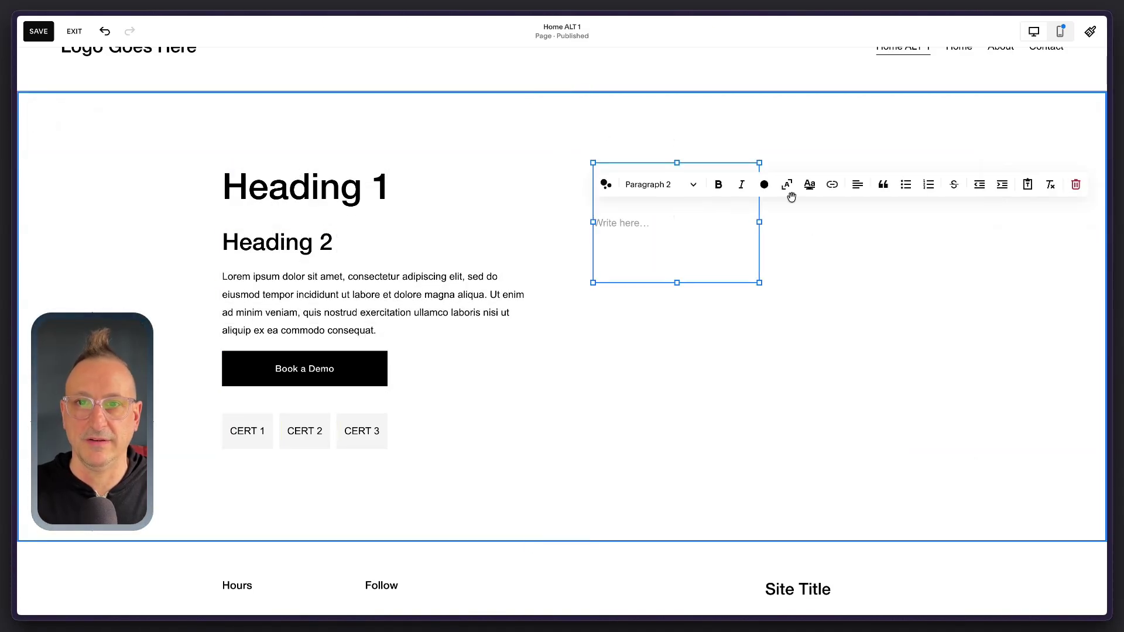
click(856, 184)
click(836, 214)
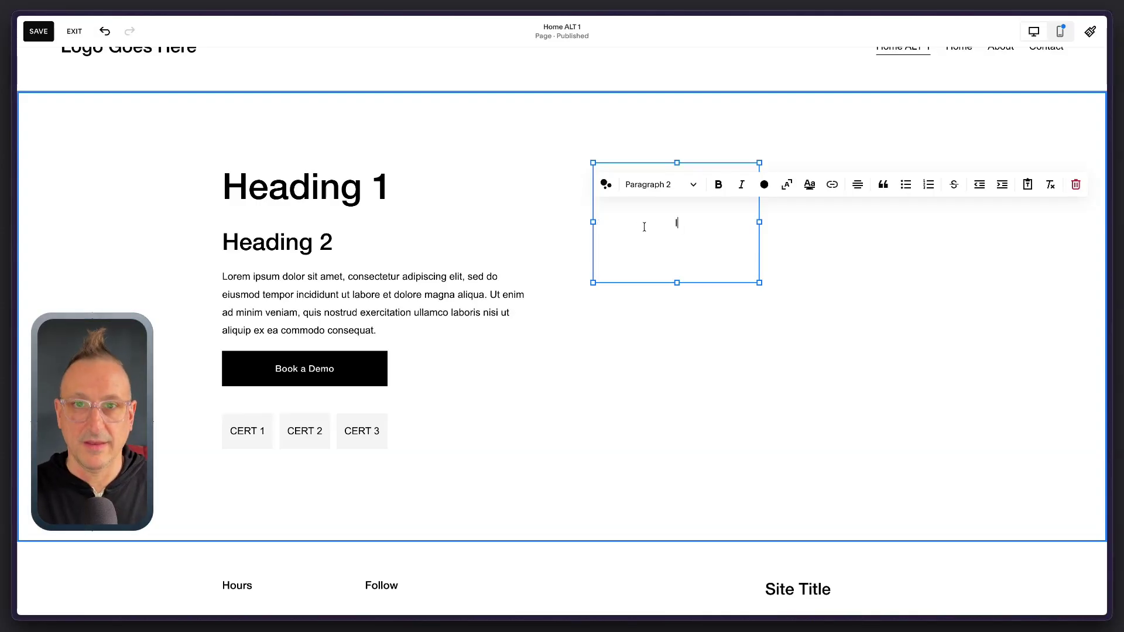
click(778, 298)
Step: Turn on a background for the "Image" text block and round its corners
click(691, 252)
click(637, 145)
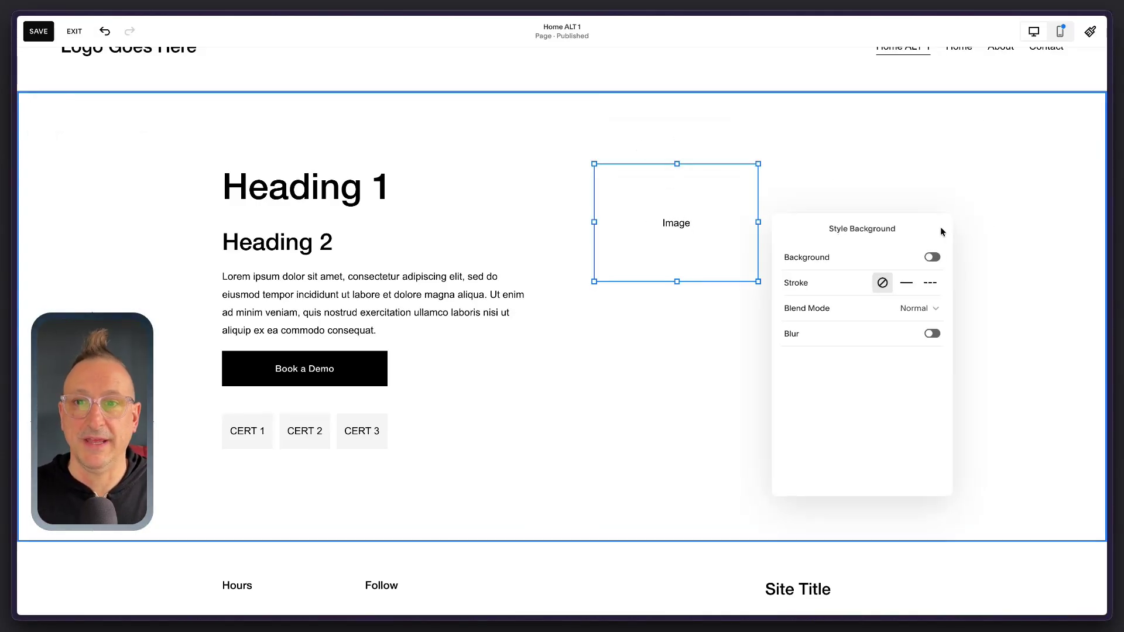
click(932, 257)
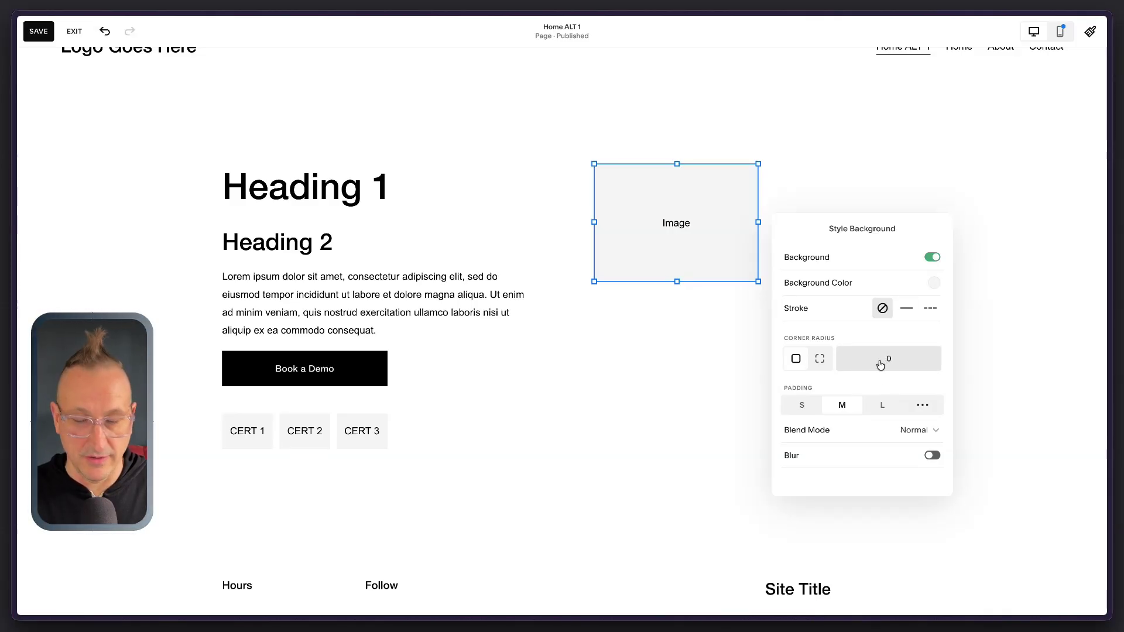
click(665, 399)
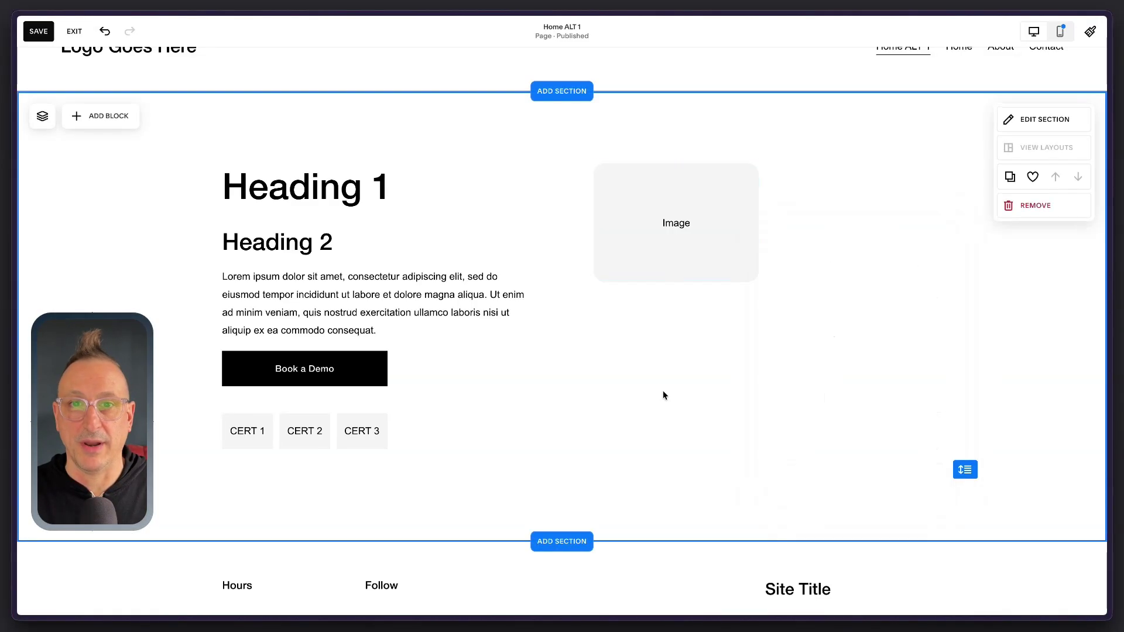
Step: Lengthen the "Image" placeholder downward to just above the top of the Book a Demo button
click(687, 274)
drag(677, 283, 674, 346)
click(530, 376)
Step: Duplicate the "Image" placeholder and arrange the two blocks side by side with a narrow gap, tops level with Heading 1
click(630, 309)
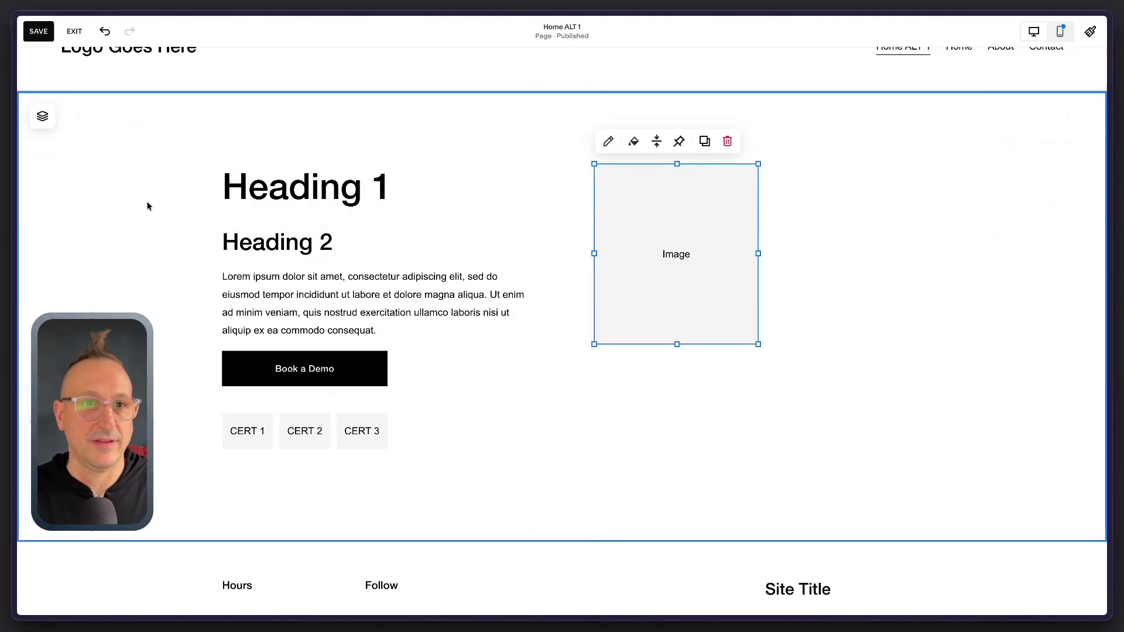
click(810, 186)
click(728, 192)
click(710, 146)
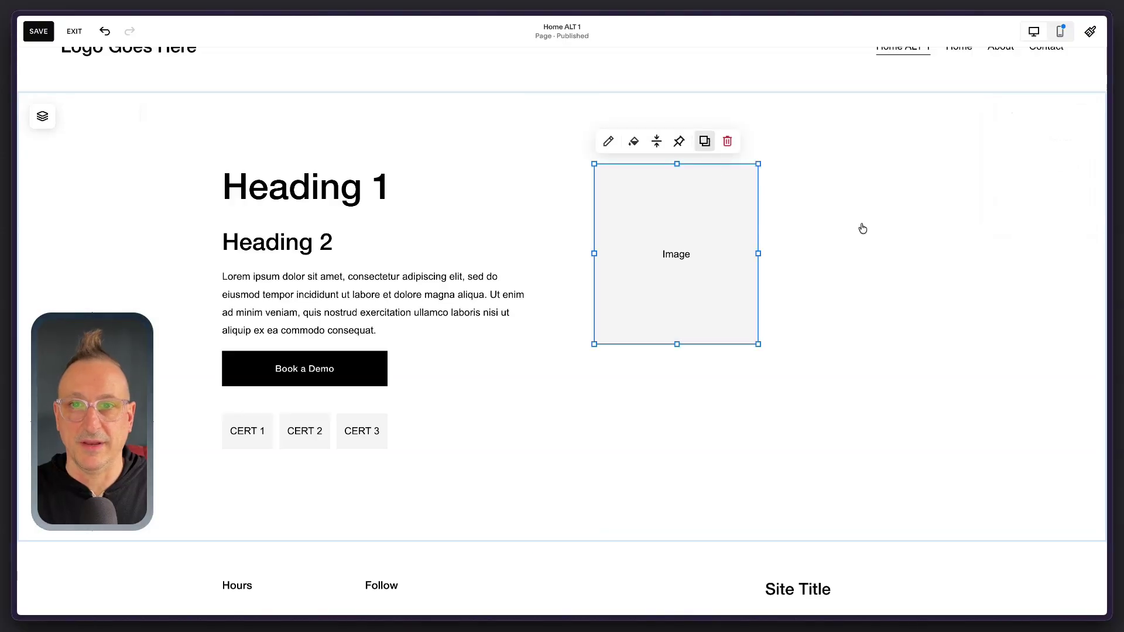
drag(689, 257, 766, 234)
drag(635, 244, 609, 241)
Step: Shorten the right "Image" placeholder so its lower edge ends above that of the left one
click(817, 332)
drag(818, 343, 814, 296)
click(763, 321)
Step: Duplicate both placeholders, placing the tall copy under the short one and the short copy under the tall one to form a staggered grid
click(625, 263)
click(675, 138)
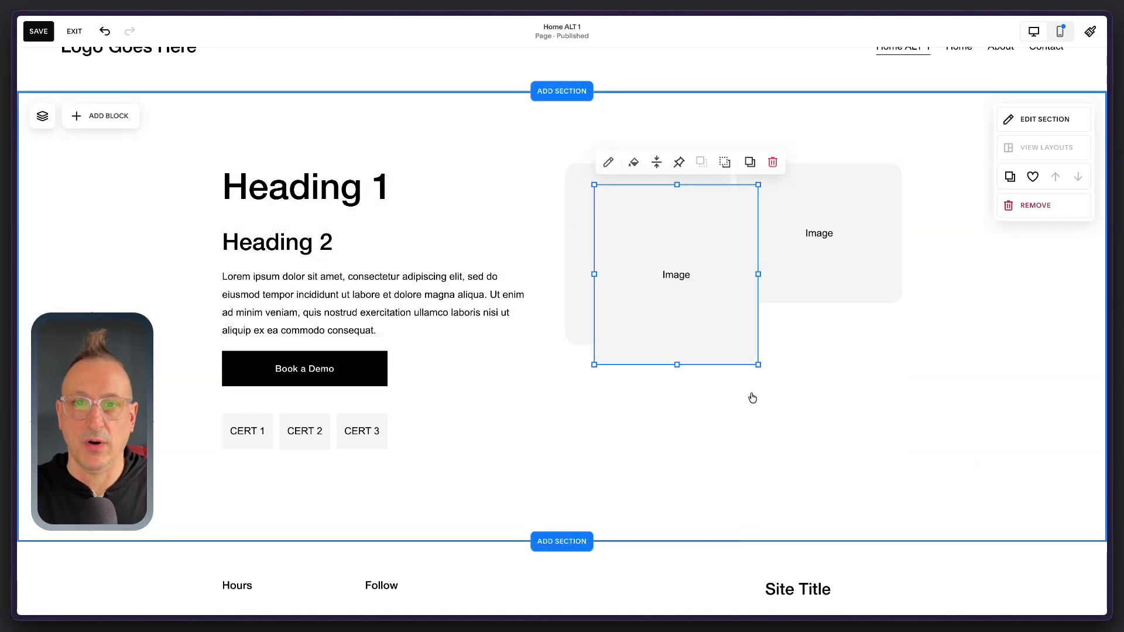
drag(682, 296, 830, 427)
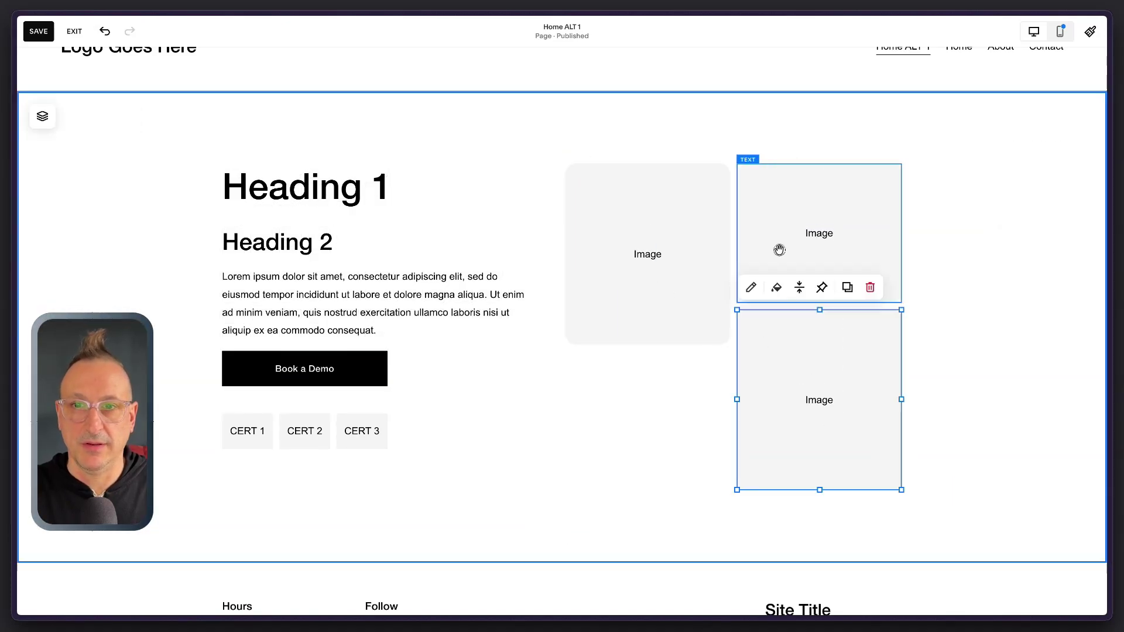
click(779, 250)
click(846, 141)
click(663, 425)
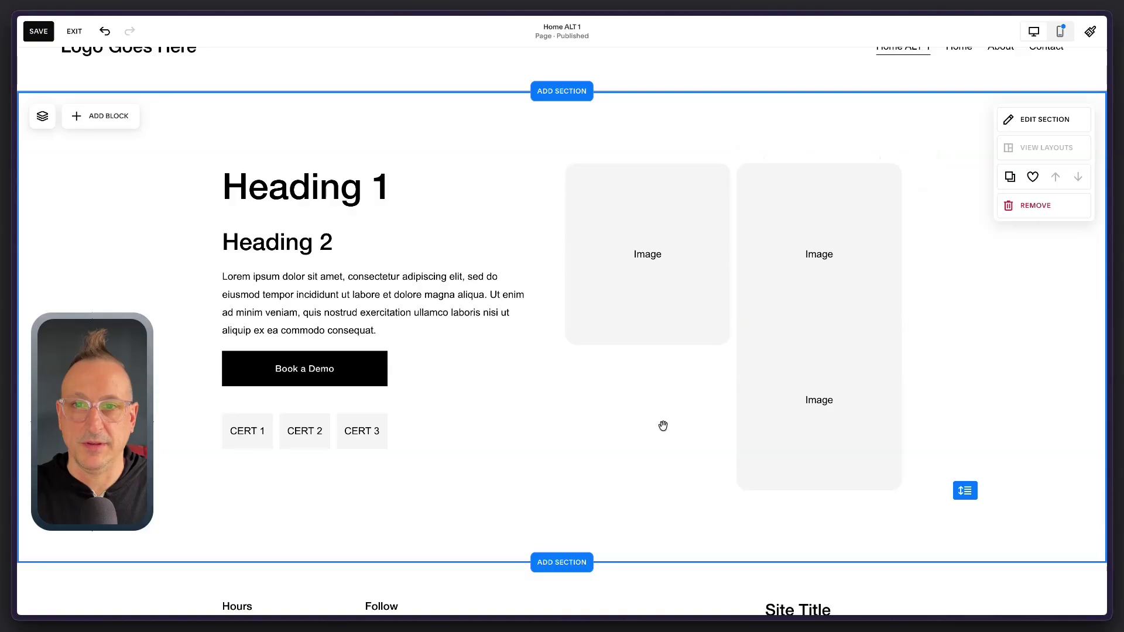
drag(805, 193, 634, 370)
click(518, 405)
scroll(517, 405, down, 3)
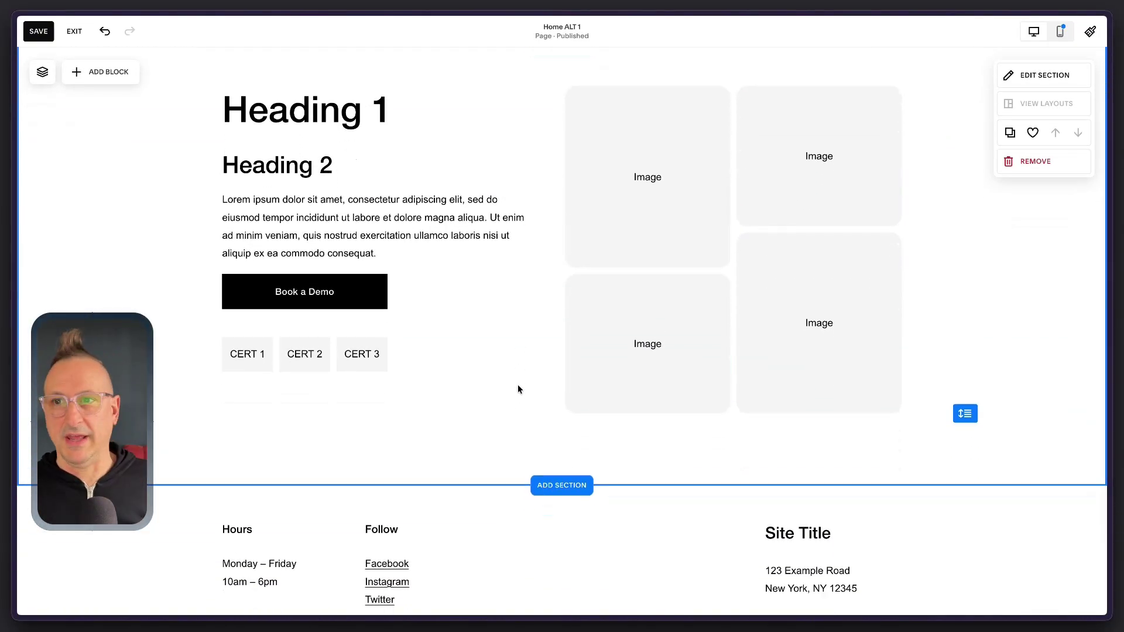
scroll(519, 389, up, 3)
scroll(519, 389, down, 5)
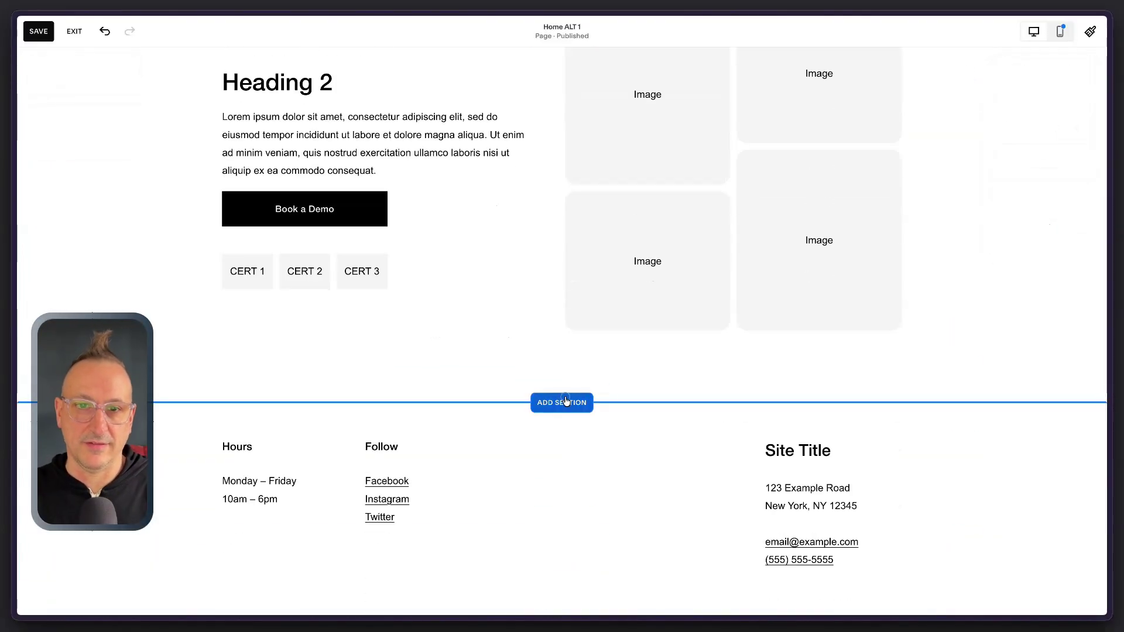
click(565, 401)
click(138, 228)
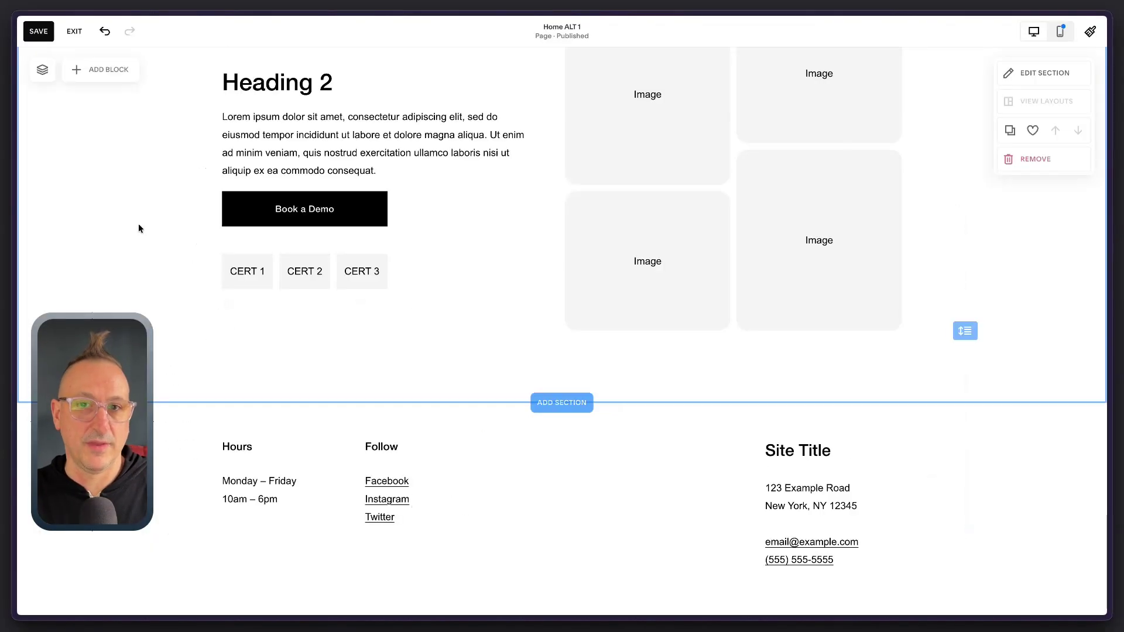
scroll(614, 246, up, 4)
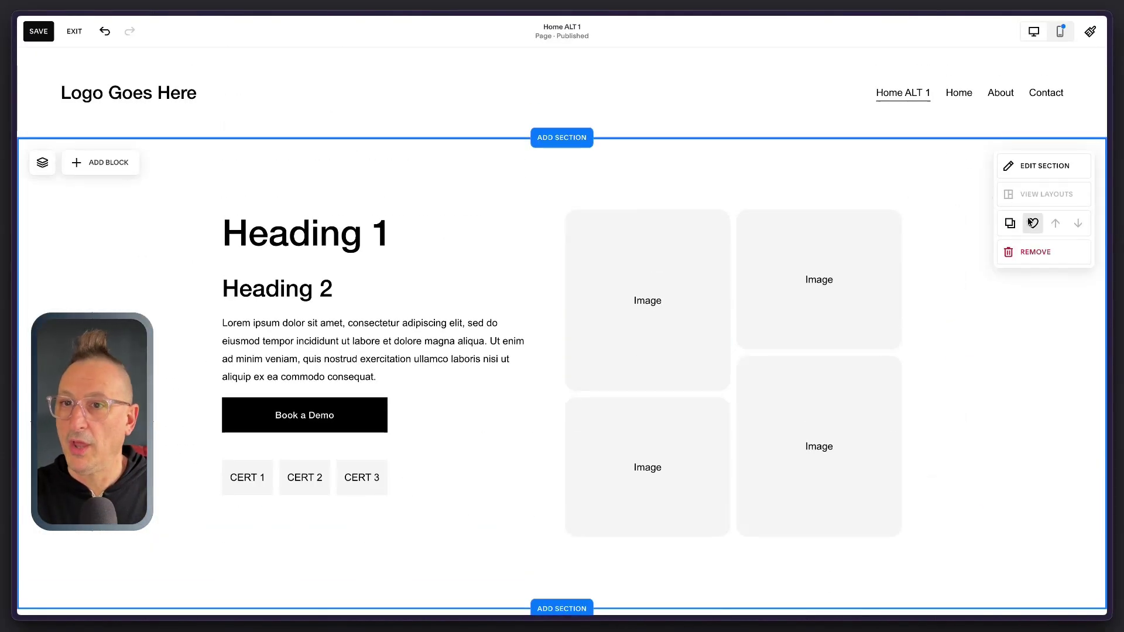
Step: Duplicate the hero section and delete the two shorter "Image" placeholders from the copy
click(1009, 223)
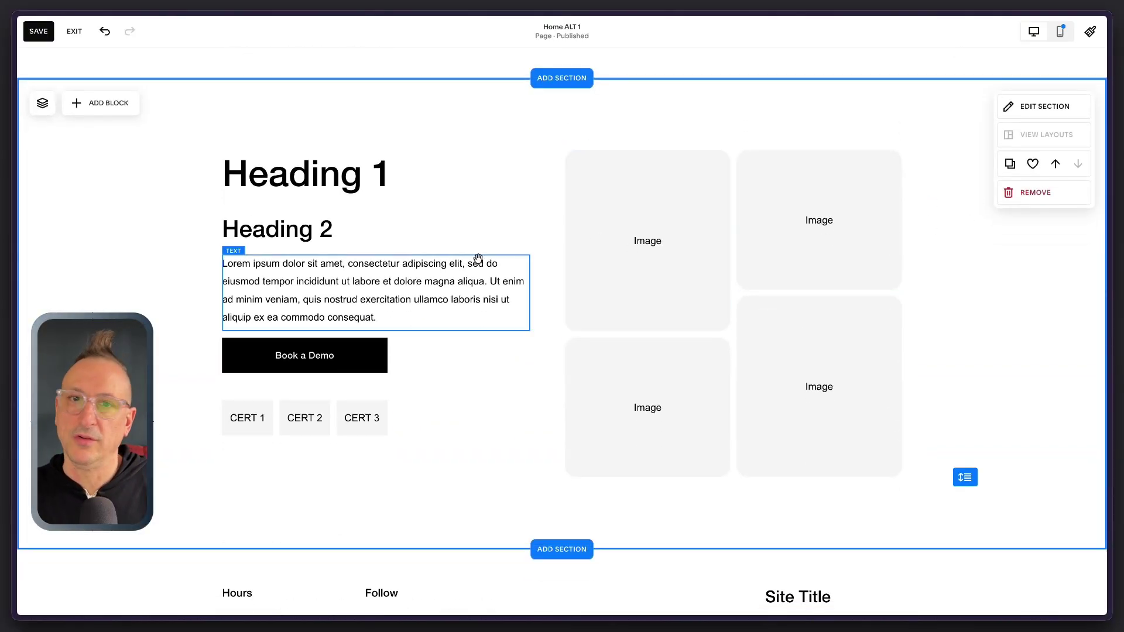
click(836, 246)
key(Delete)
click(819, 365)
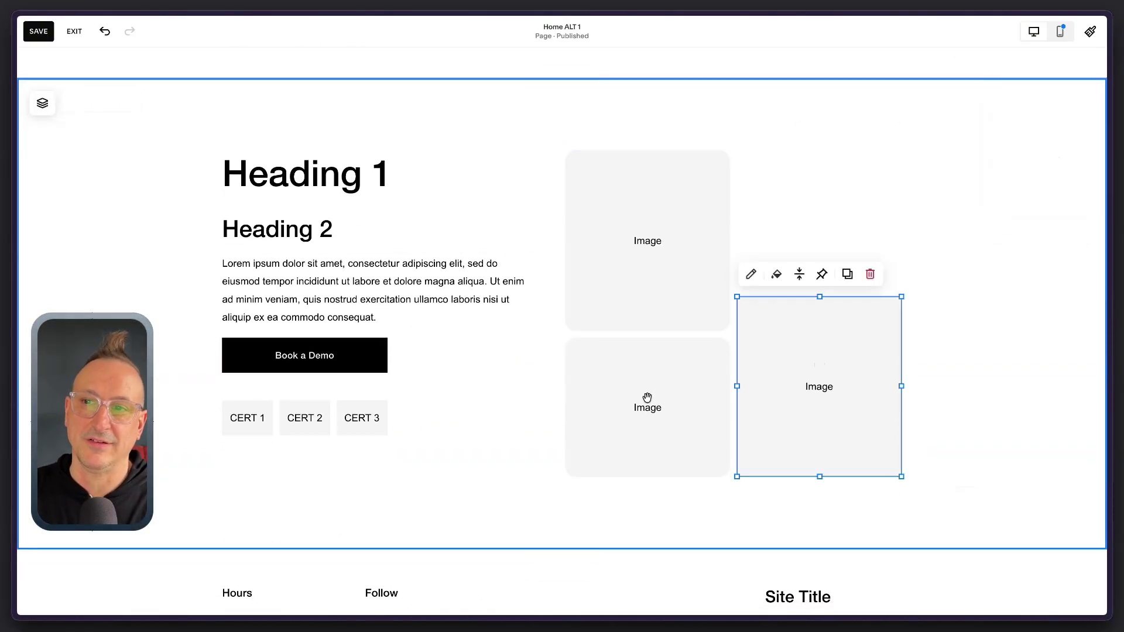
click(645, 399)
key(Delete)
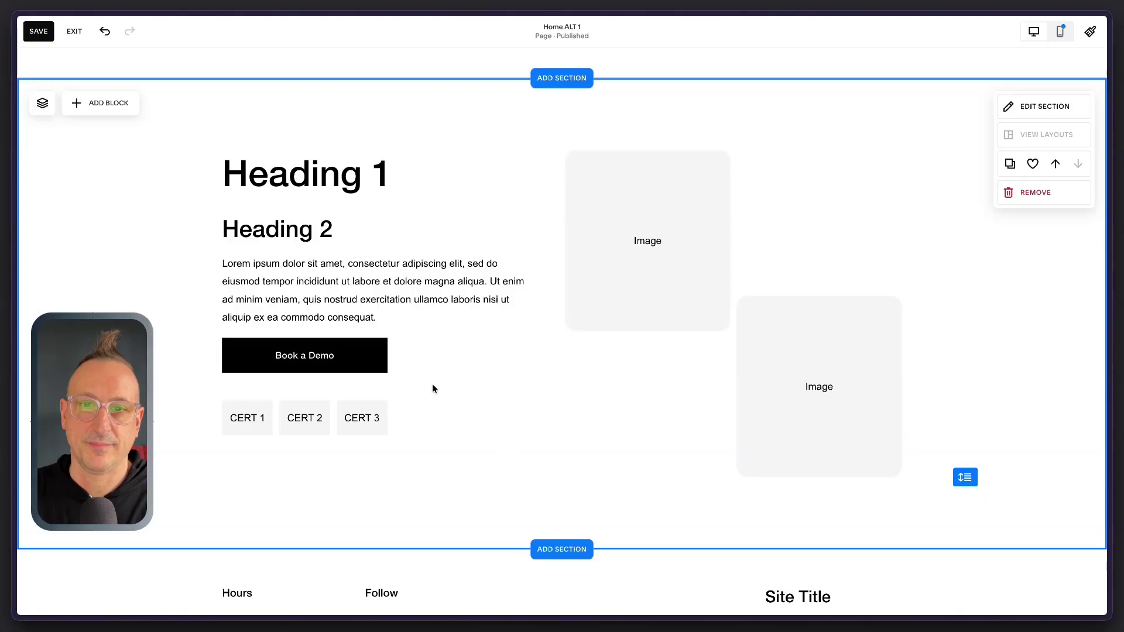
Step: Delete the three CERT blocks and the "Book a Demo" button from the copied section
drag(181, 419, 369, 409)
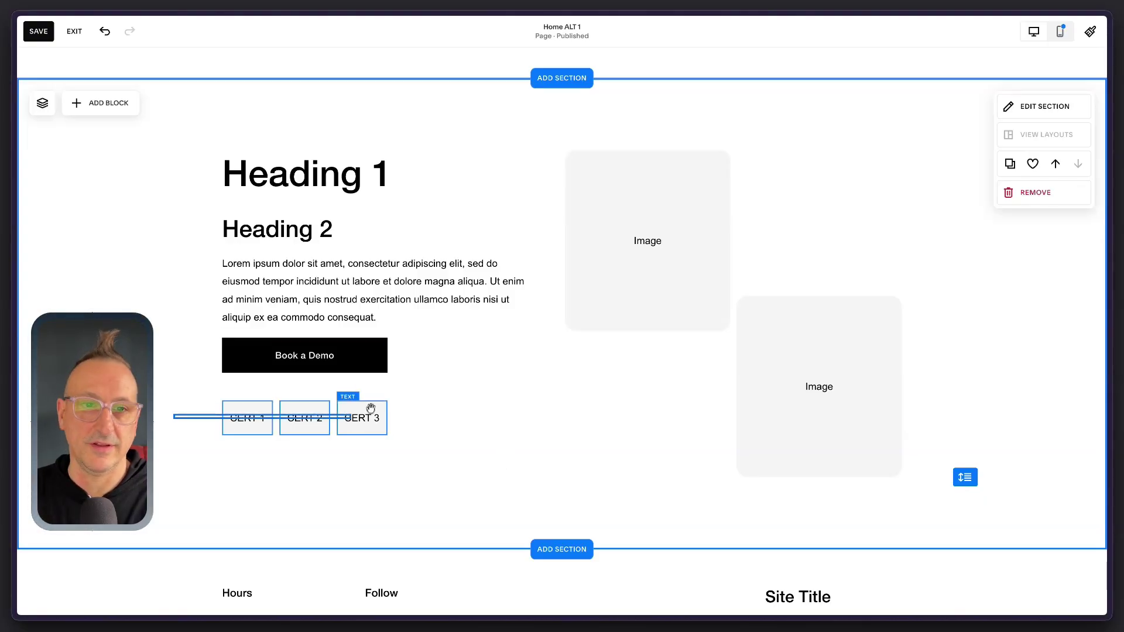
key(Delete)
click(326, 358)
key(Delete)
Step: Lower the paragraph and Heading 2 in the copied section and delete Heading 1
drag(371, 288, 371, 392)
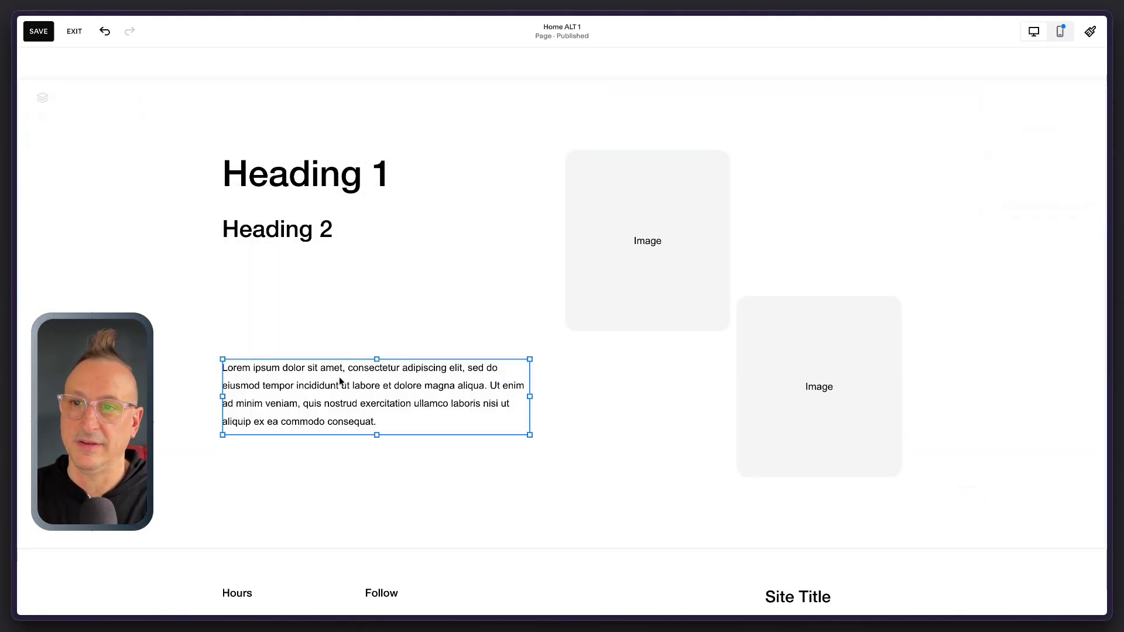
click(285, 239)
double_click(296, 179)
key(BackSpace)
click(146, 252)
click(296, 185)
key(Delete)
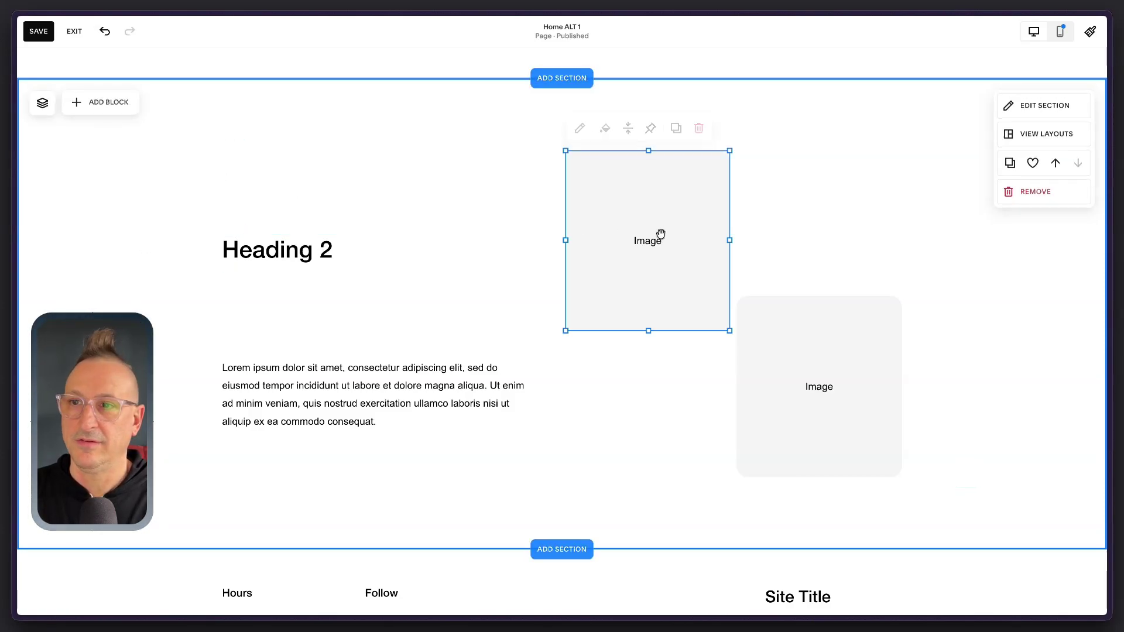
Step: Replace the two "Image" placeholders with a single wide landscape placeholder labelled "Video" beside the text
drag(782, 356, 659, 271)
click(660, 269)
drag(760, 347, 901, 318)
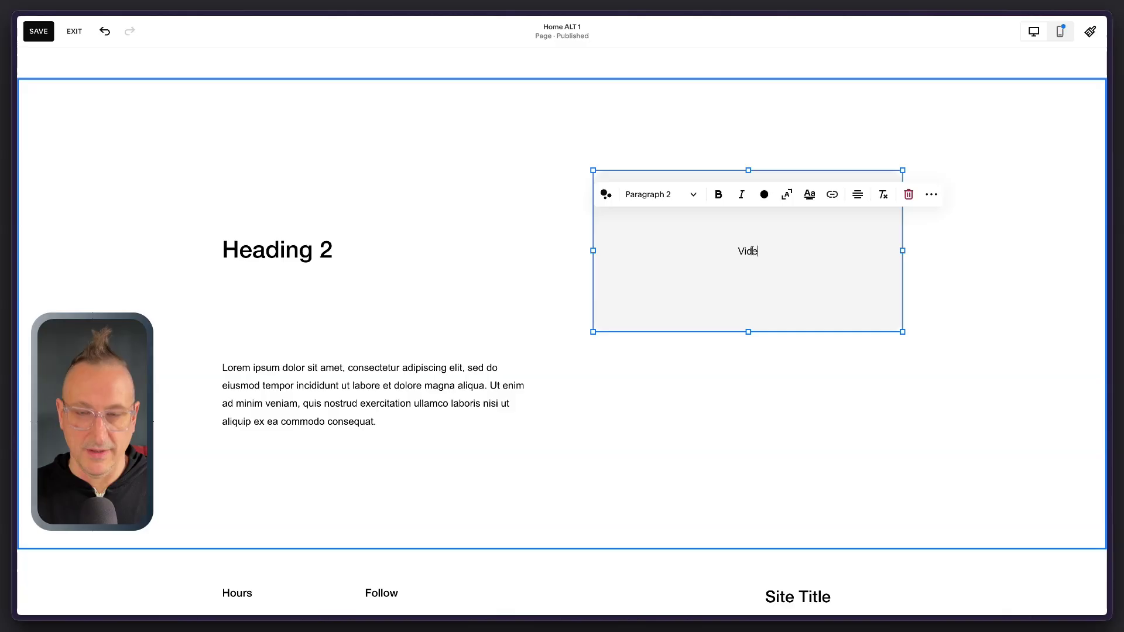
click(713, 412)
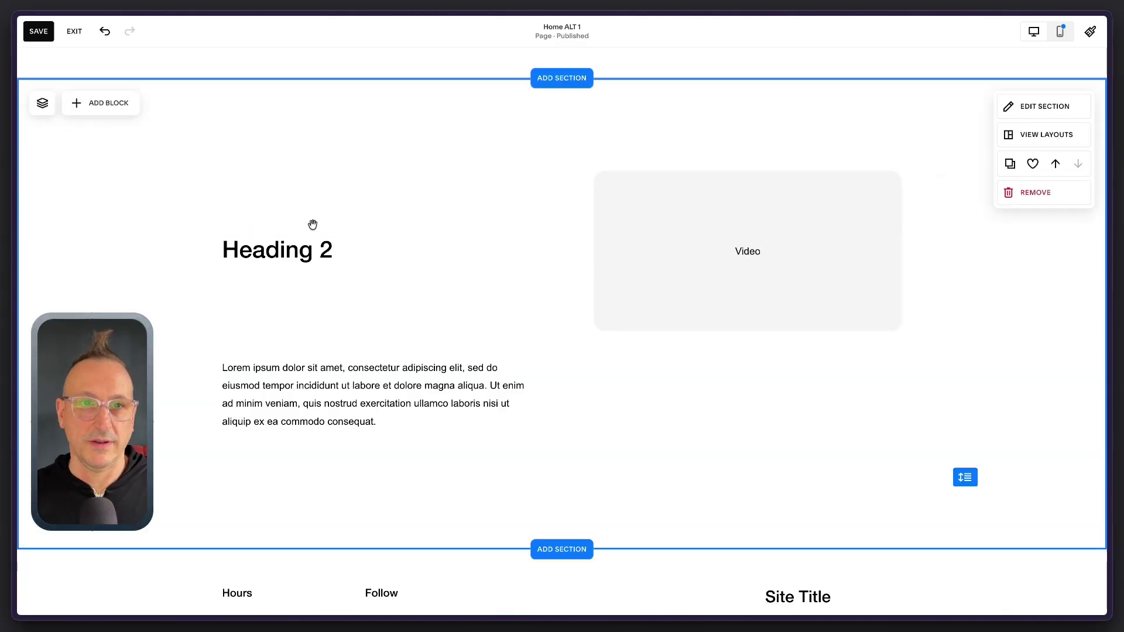
Step: Move Heading 2 up near the top of the Video placeholder and place the paragraph directly beneath it
drag(269, 264, 269, 207)
drag(306, 389, 308, 260)
click(161, 231)
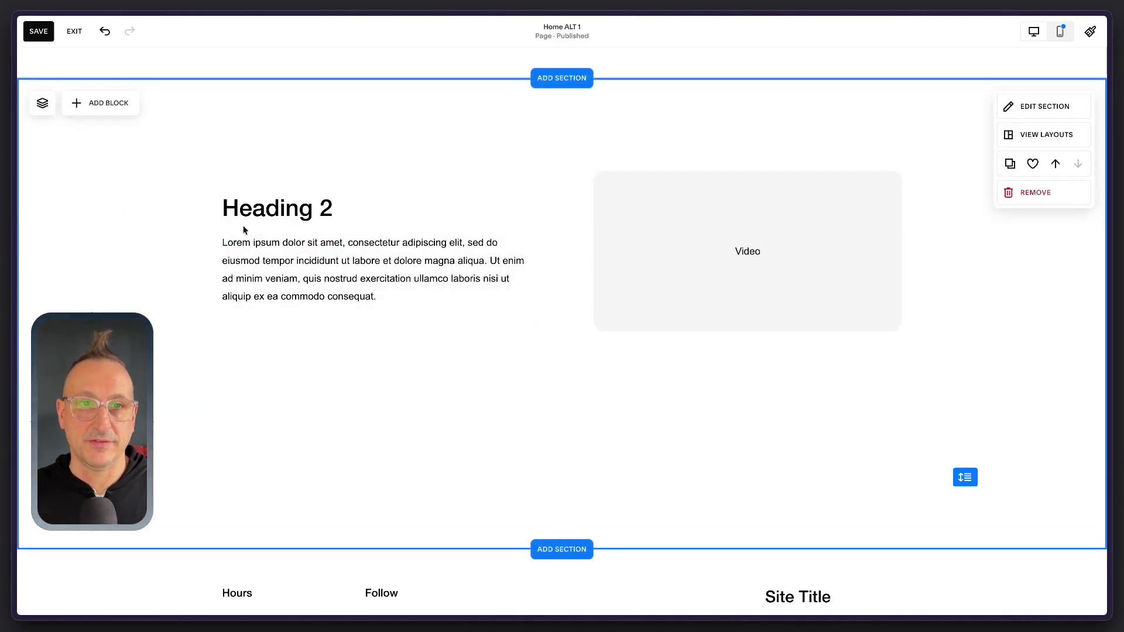
Step: Change the Heading 2 text to "Testimonial Title"
double_click(267, 211)
key(ctrl+a)
text(T)
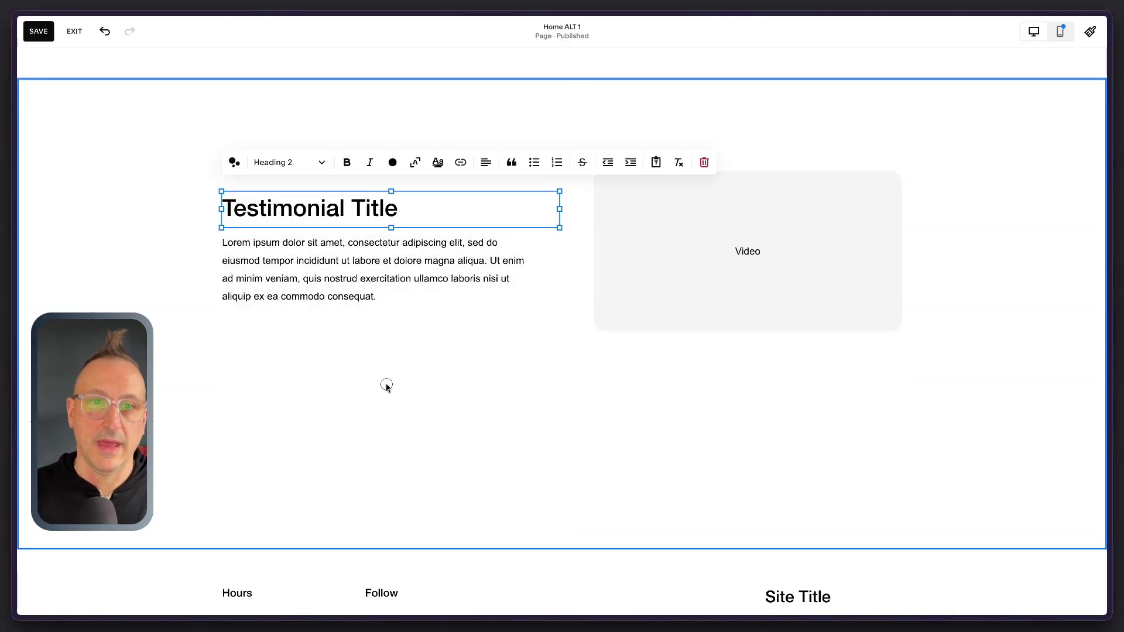
click(742, 525)
Step: Trim the section's empty rows to 8 and move the title, paragraph and Video placeholder up together to fit
drag(966, 479, 966, 330)
drag(115, 208, 703, 331)
drag(677, 284, 674, 277)
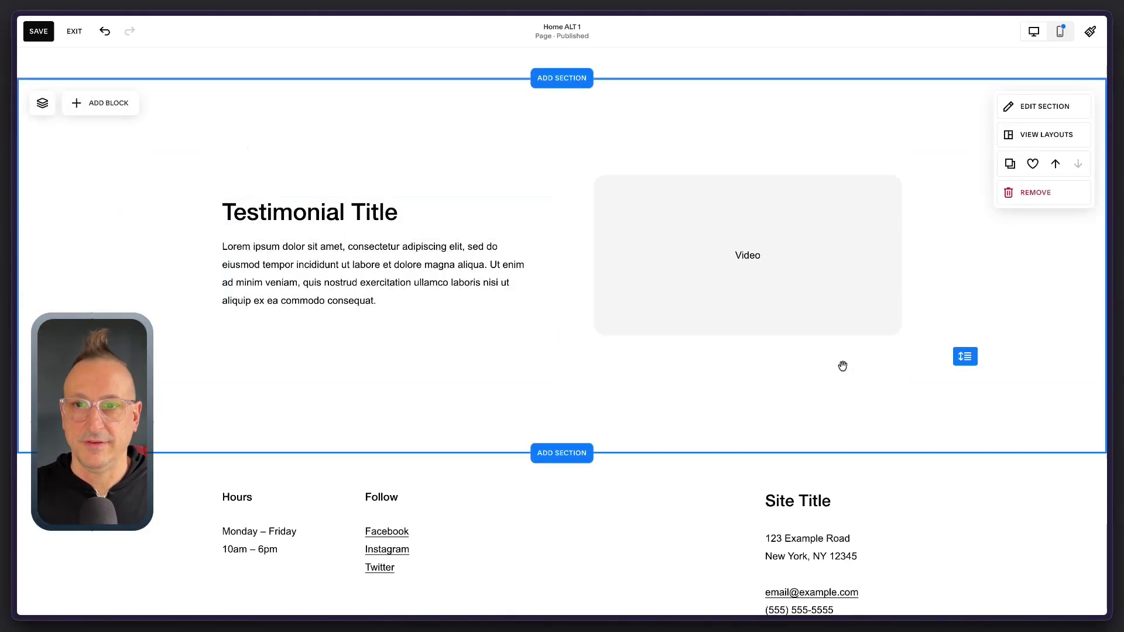
drag(965, 356, 964, 319)
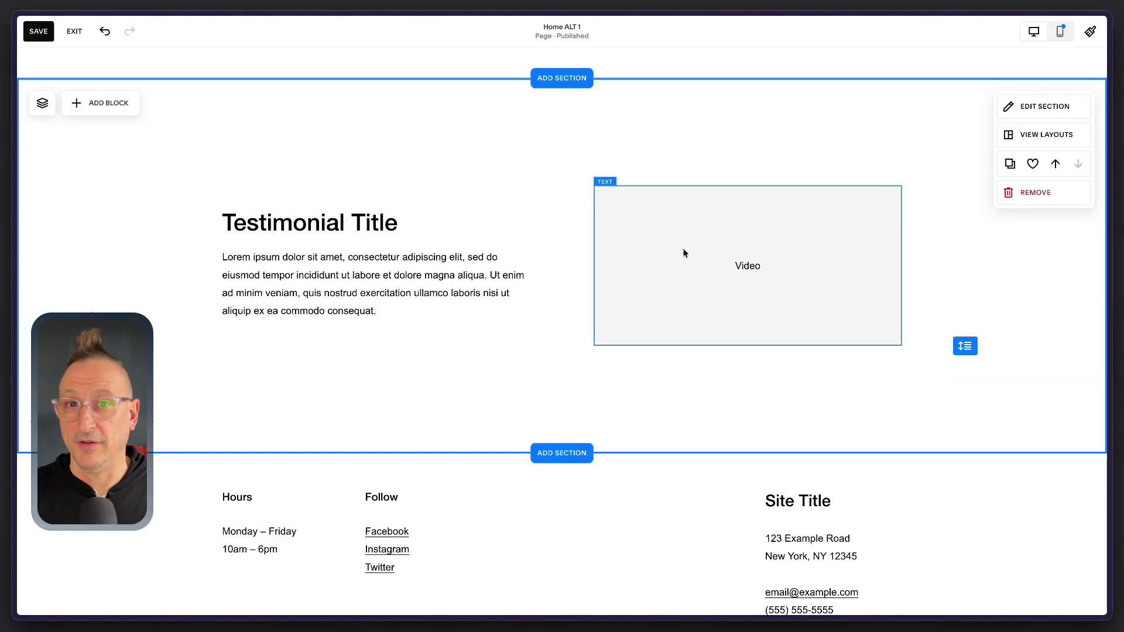
click(109, 103)
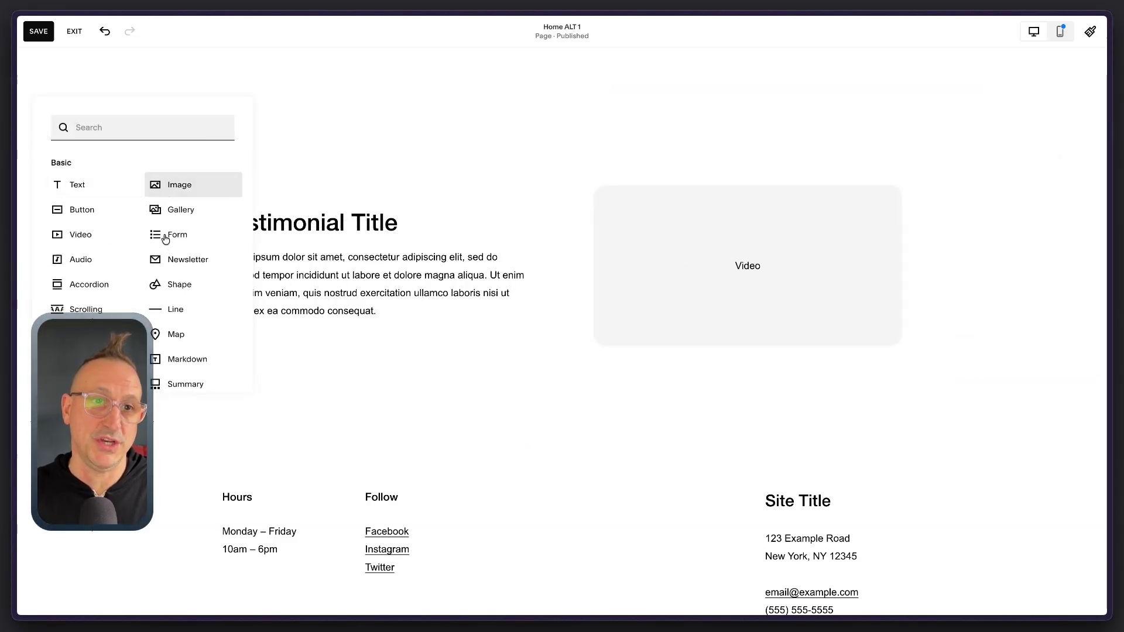
click(175, 284)
mouse_move(285, 245)
mouse_down()
mouse_move(489, 205)
mouse_move(512, 236)
mouse_move(695, 248)
mouse_move(687, 278)
mouse_move(762, 266)
mouse_up()
click(693, 183)
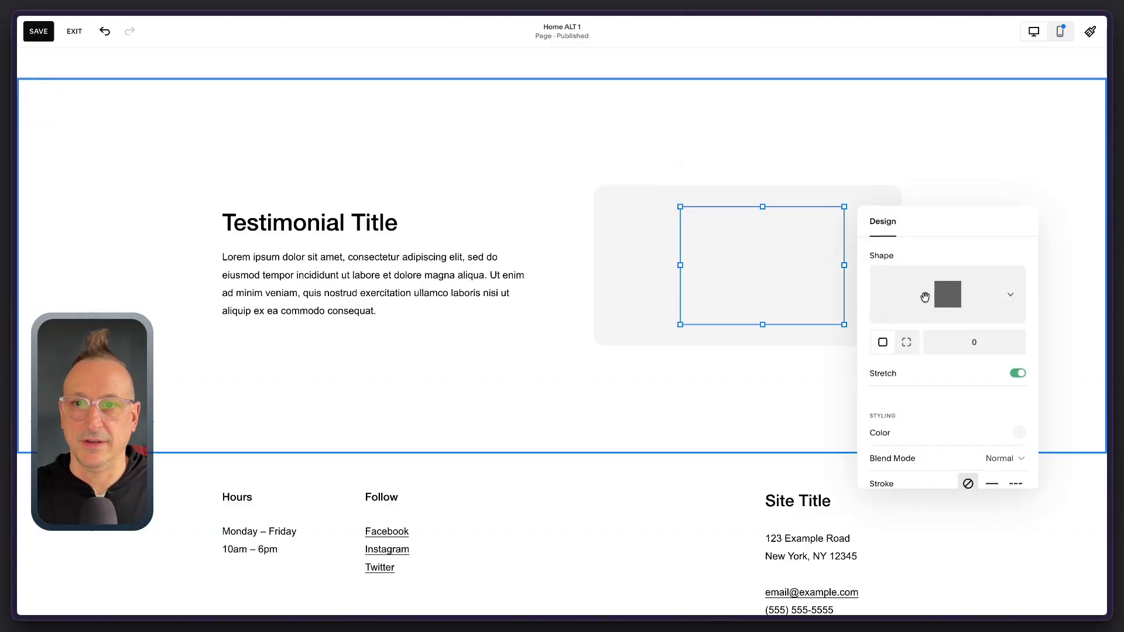
click(970, 301)
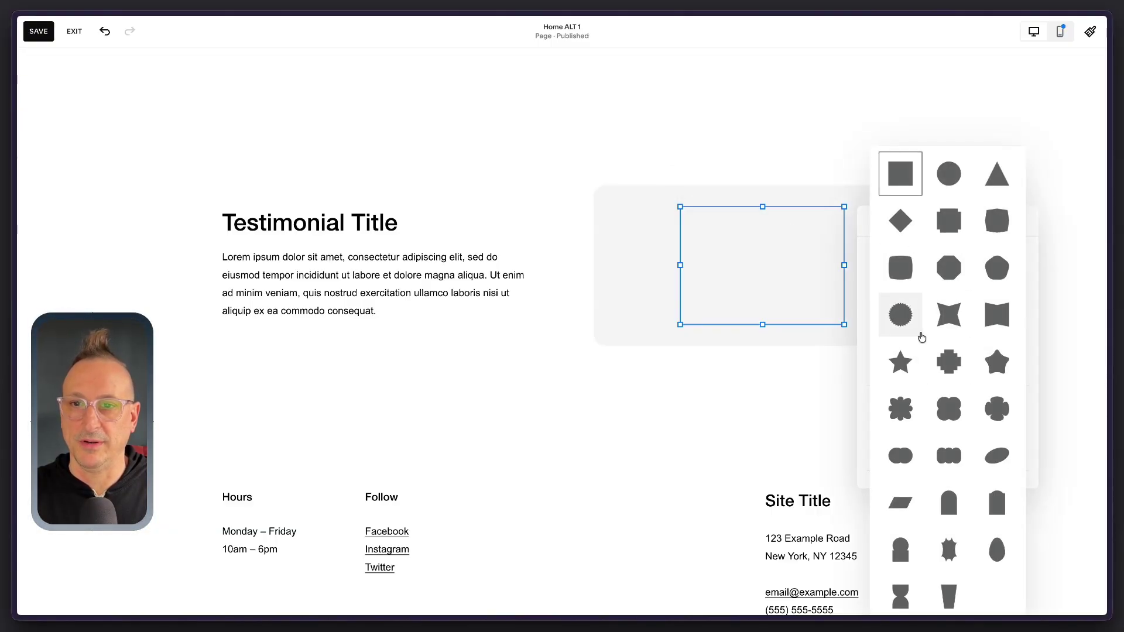
click(665, 385)
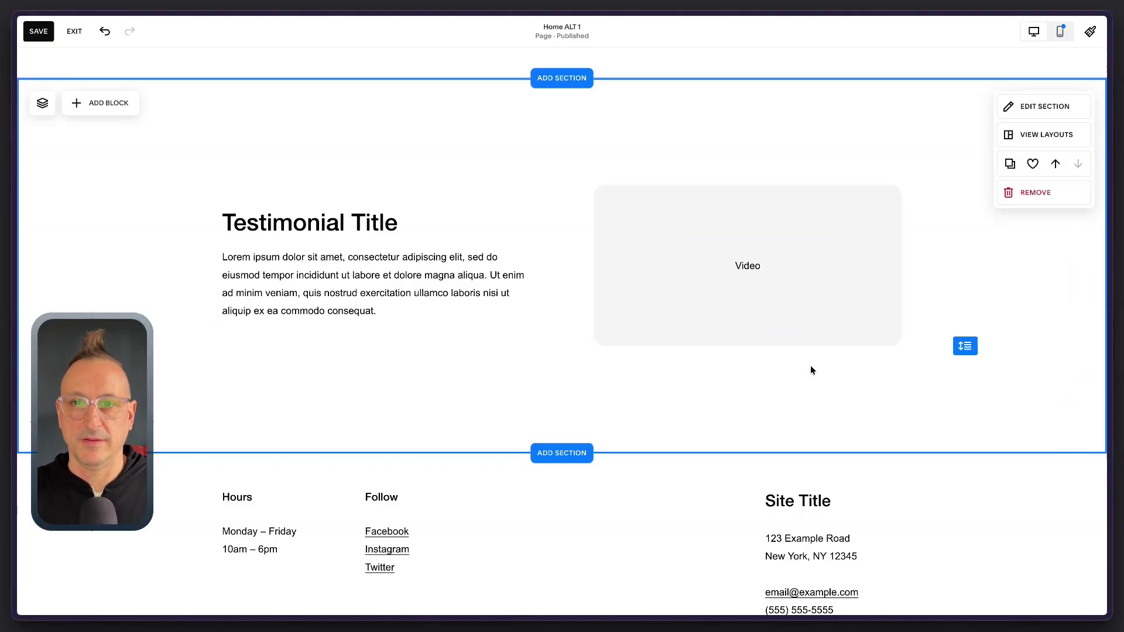
Step: Set the testimonial section's height to S
scroll(814, 357, down, 1)
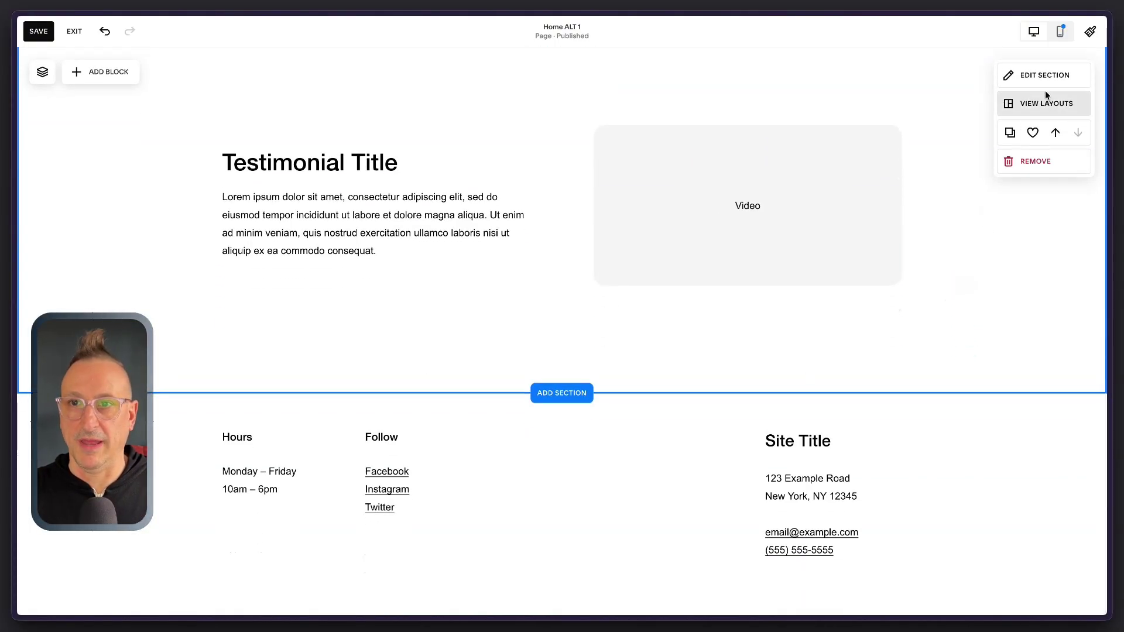
click(1035, 75)
click(1002, 252)
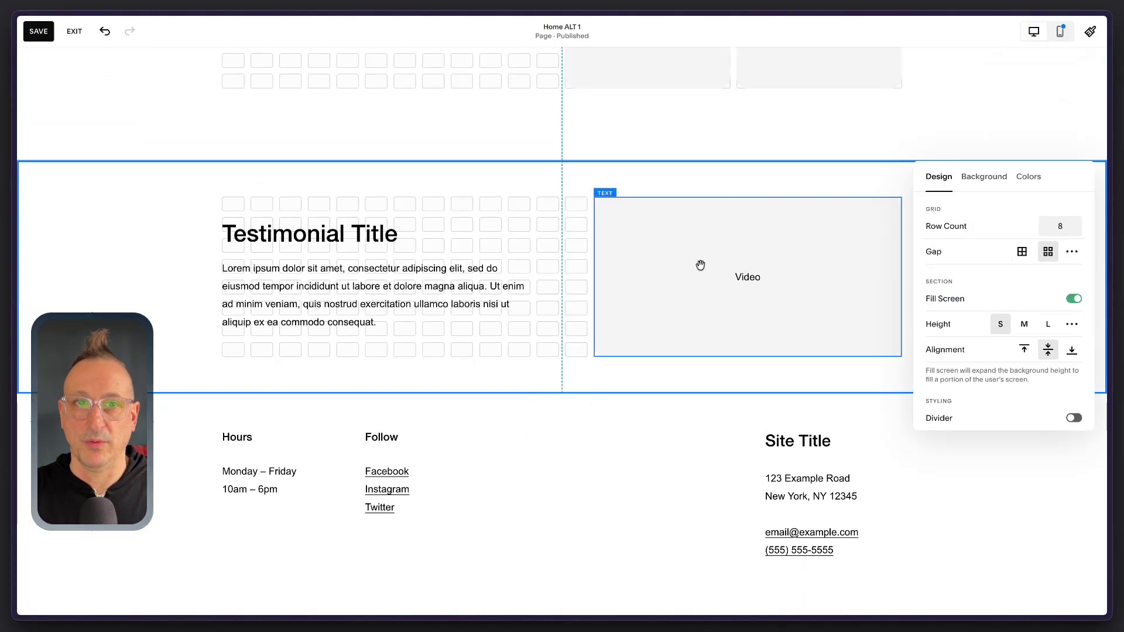
scroll(468, 328, up, 3)
click(201, 417)
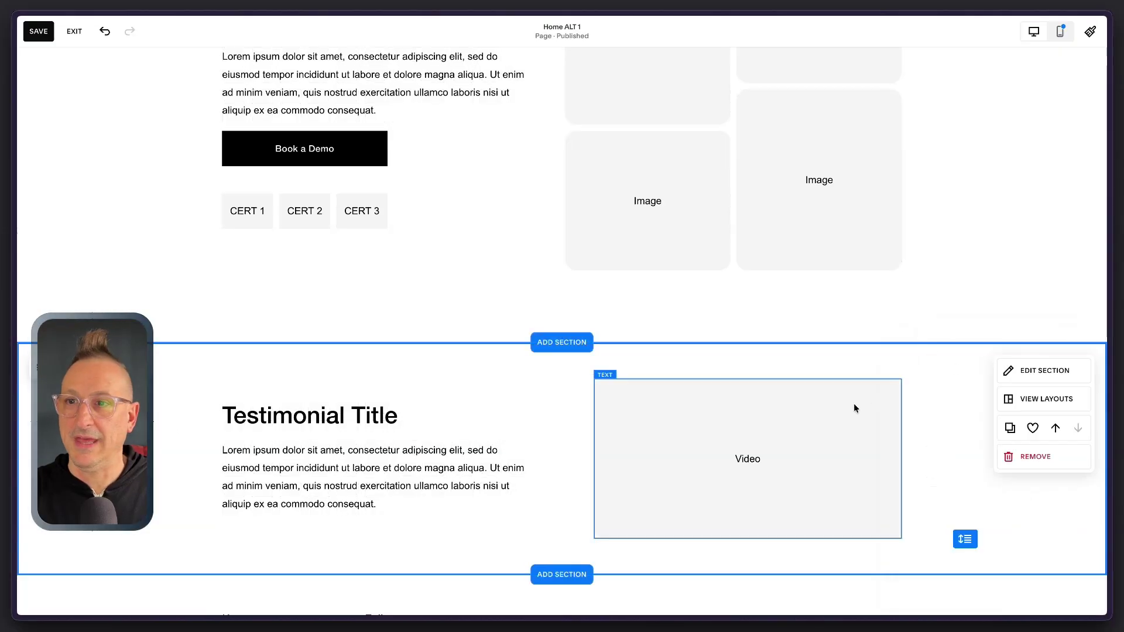
scroll(820, 386, down, 2)
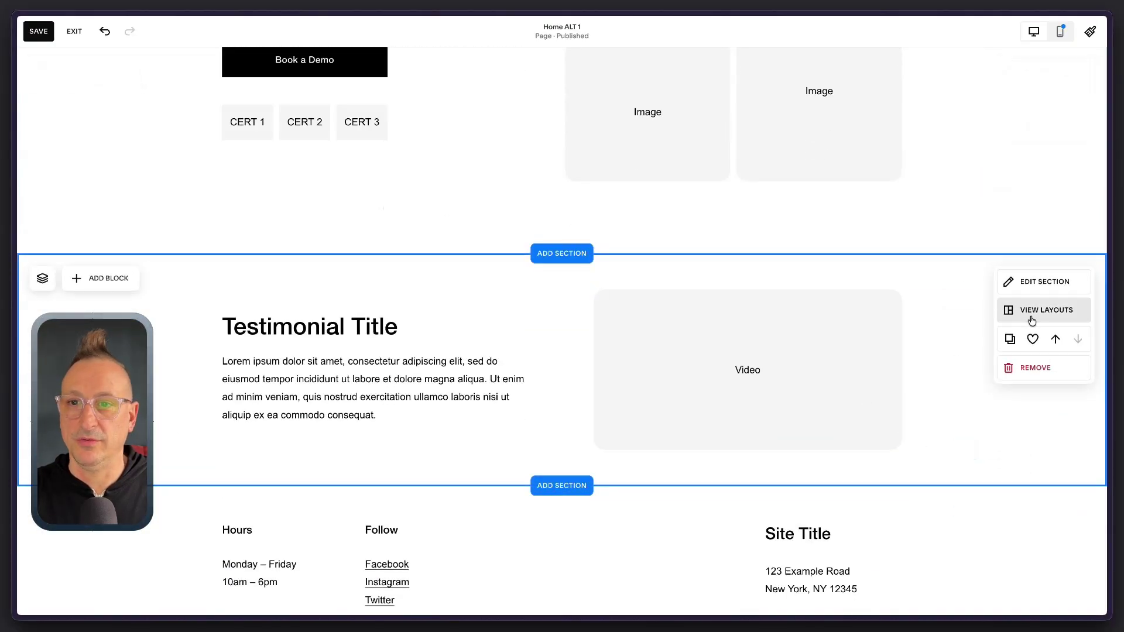
Step: Duplicate the testimonial section and delete the title and paragraph from the copy
click(1011, 339)
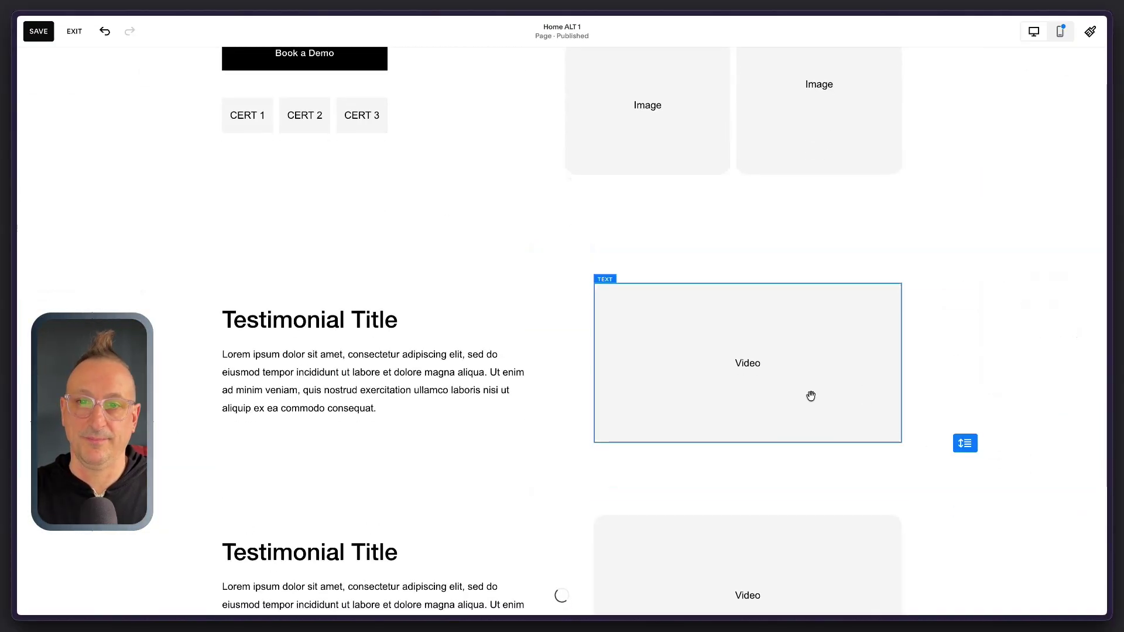
click(341, 410)
key(Delete)
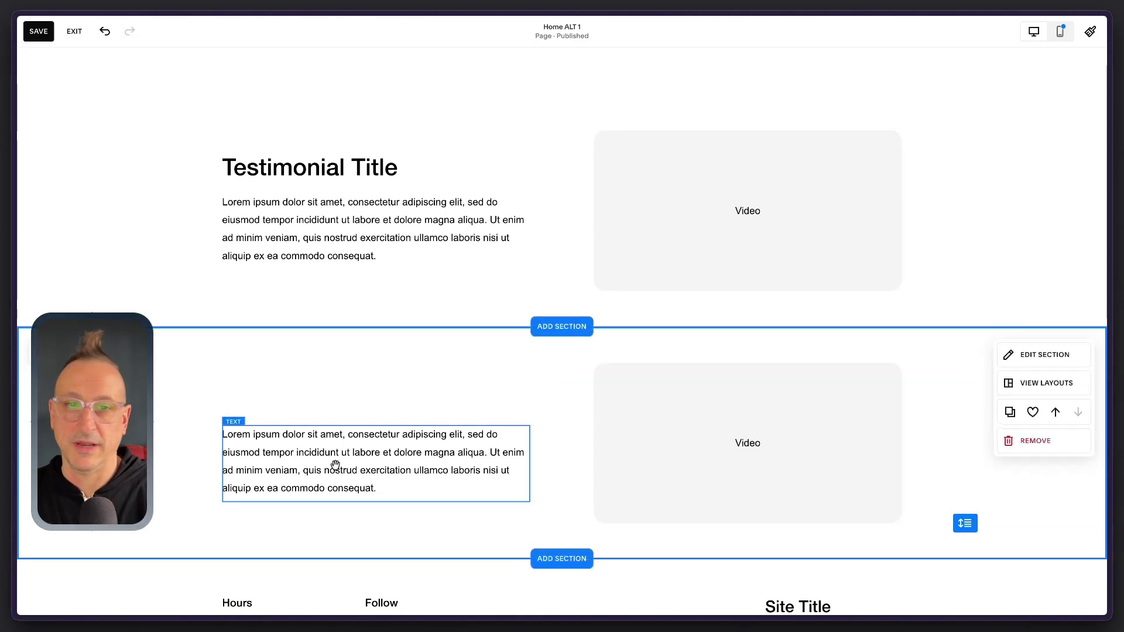
click(334, 462)
key(Delete)
Step: Move the copied section's Video placeholder to the grid's left margin and shrink it to about a third of its width
click(726, 388)
drag(651, 420, 309, 419)
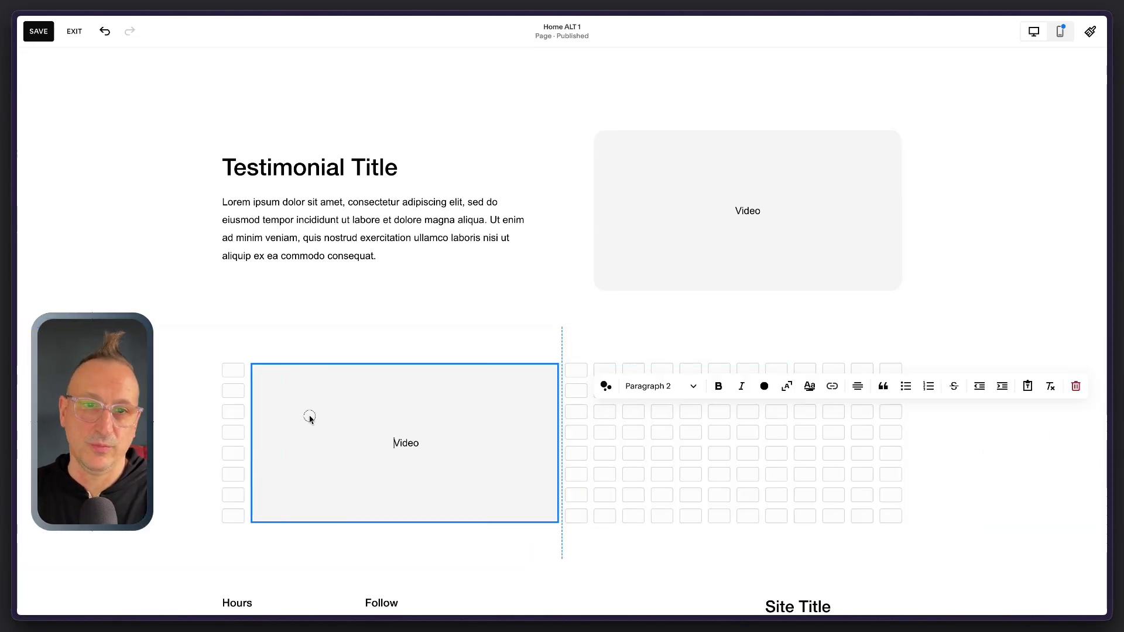
drag(462, 446, 421, 441)
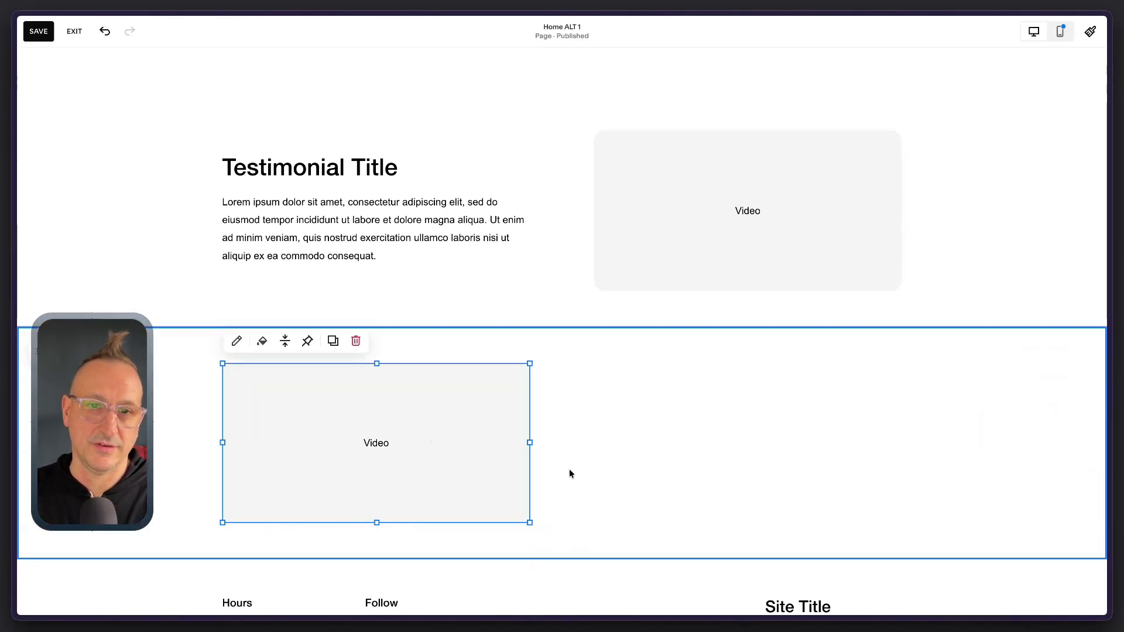
drag(530, 521, 325, 434)
Step: Relabel the small placeholder "Customer Logo" and make it tall enough to look nearly square
double_click(273, 405)
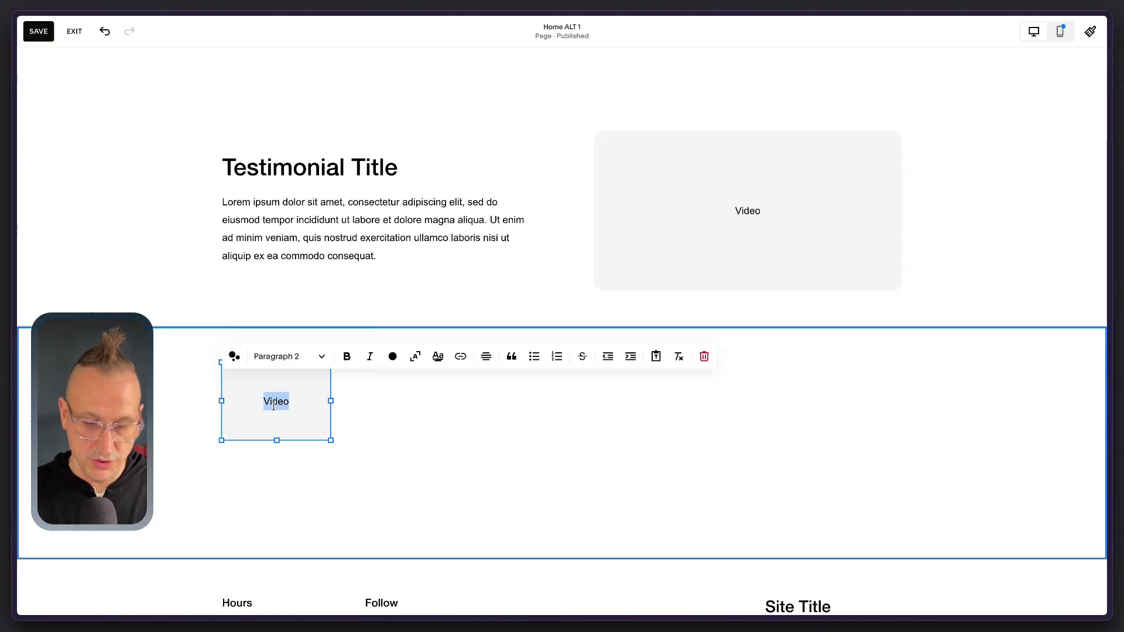
text(Co)
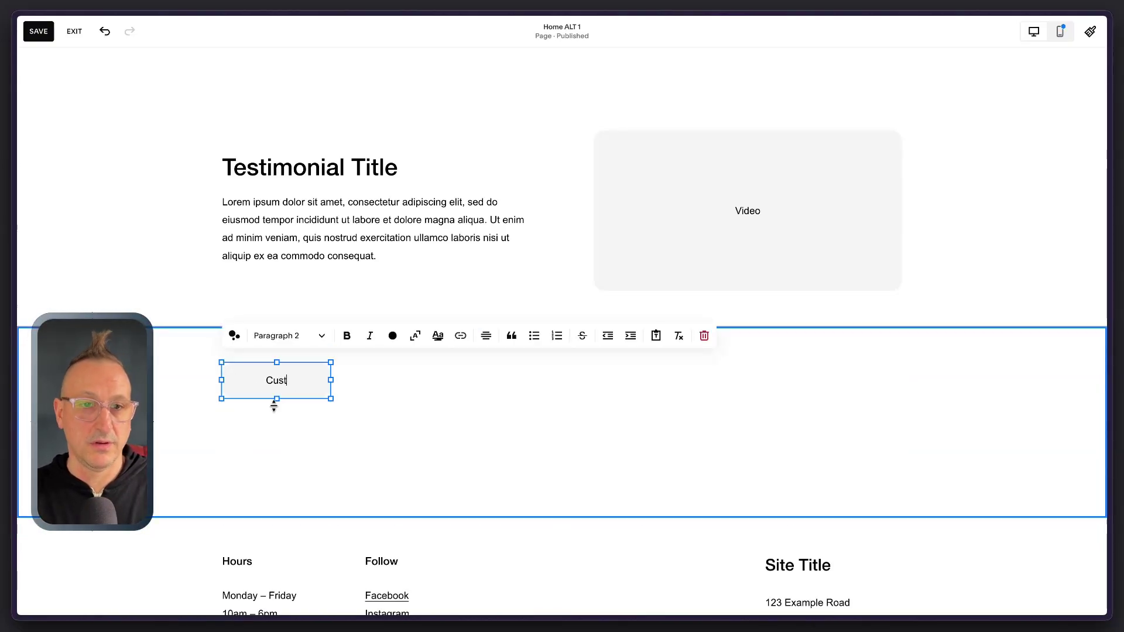
click(468, 398)
click(272, 393)
drag(276, 399, 274, 462)
click(456, 442)
Step: Duplicate the "Customer Logo" placeholder into a row of four with narrow, even gaps
click(273, 380)
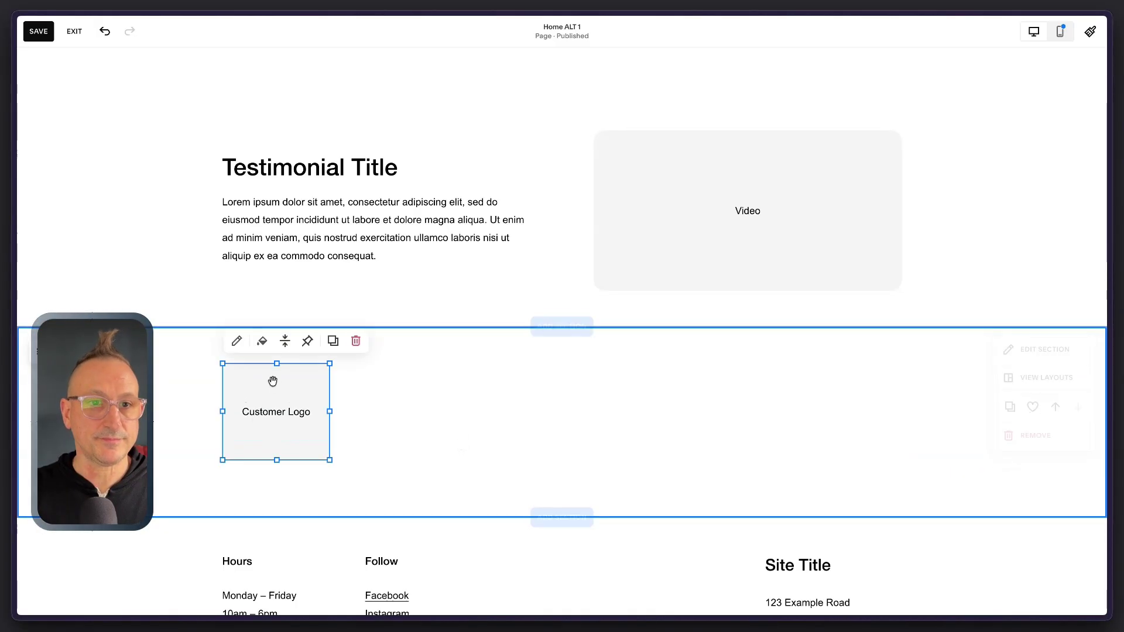
click(344, 350)
drag(293, 426, 381, 406)
shift+click(281, 400)
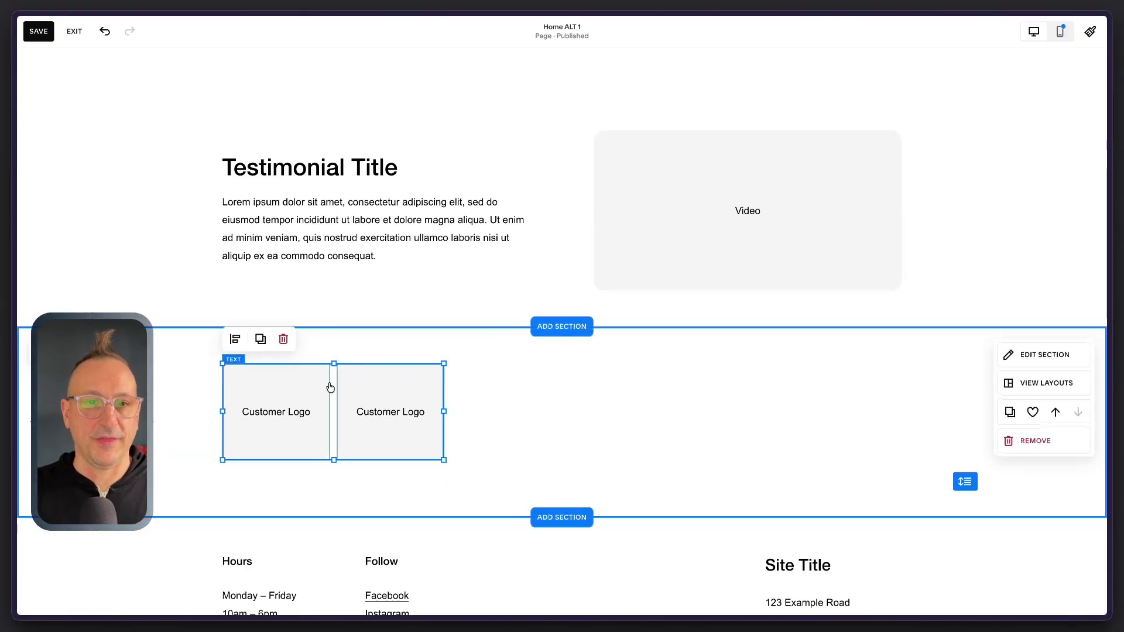
click(260, 338)
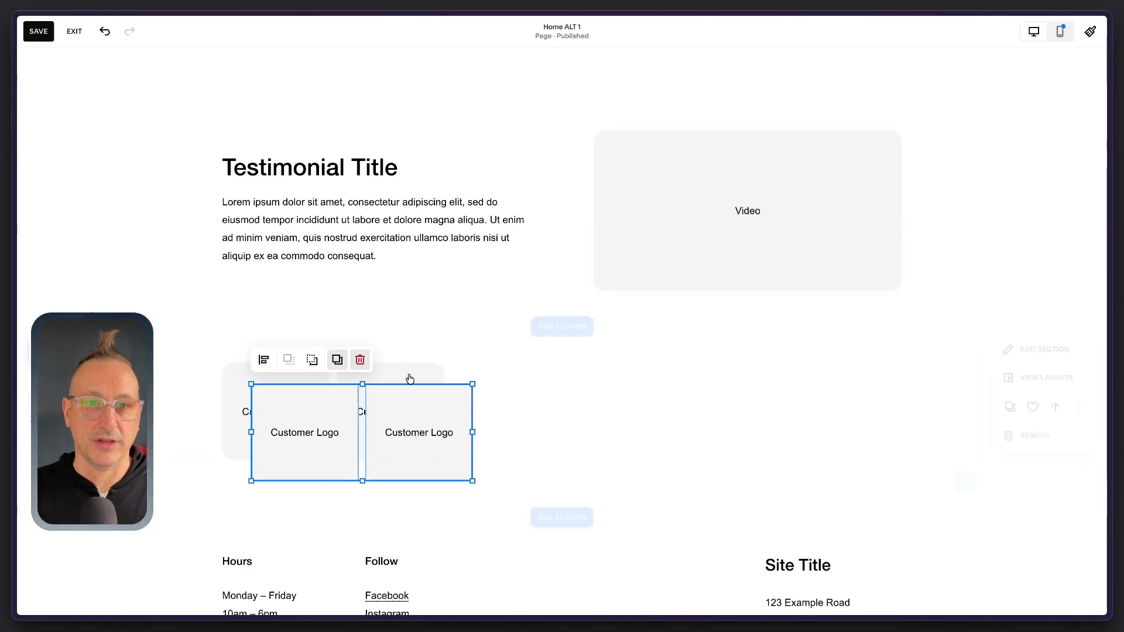
drag(422, 428, 677, 385)
click(485, 433)
drag(519, 396, 483, 396)
drag(649, 395, 592, 394)
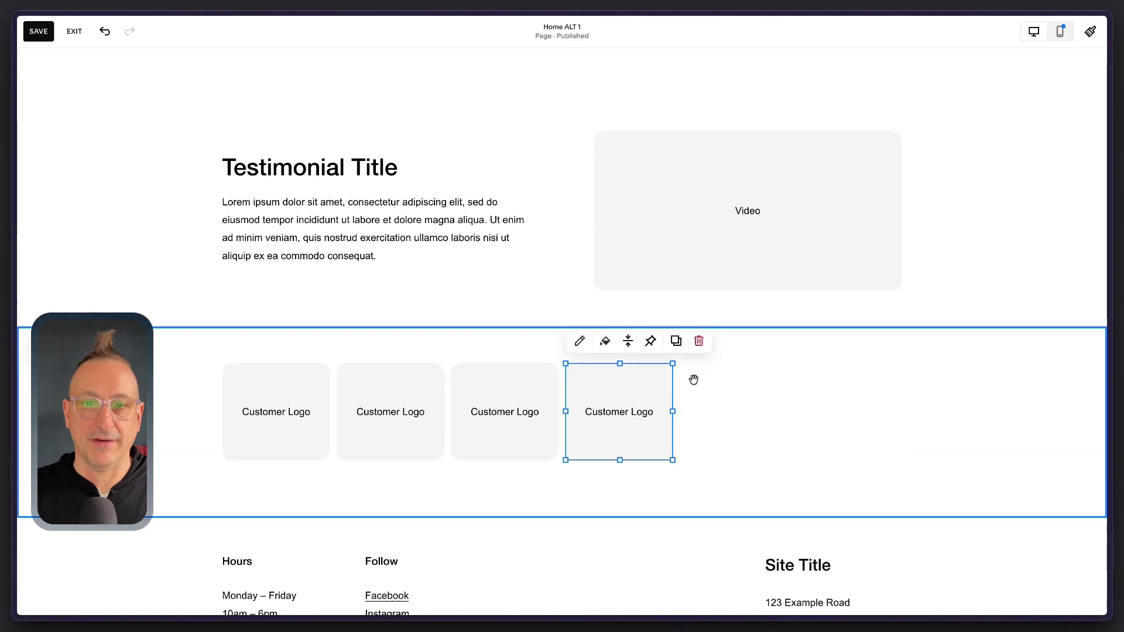
Step: Add two more copies of the "Customer Logo" placeholder to complete a row of six across the grid
click(622, 388)
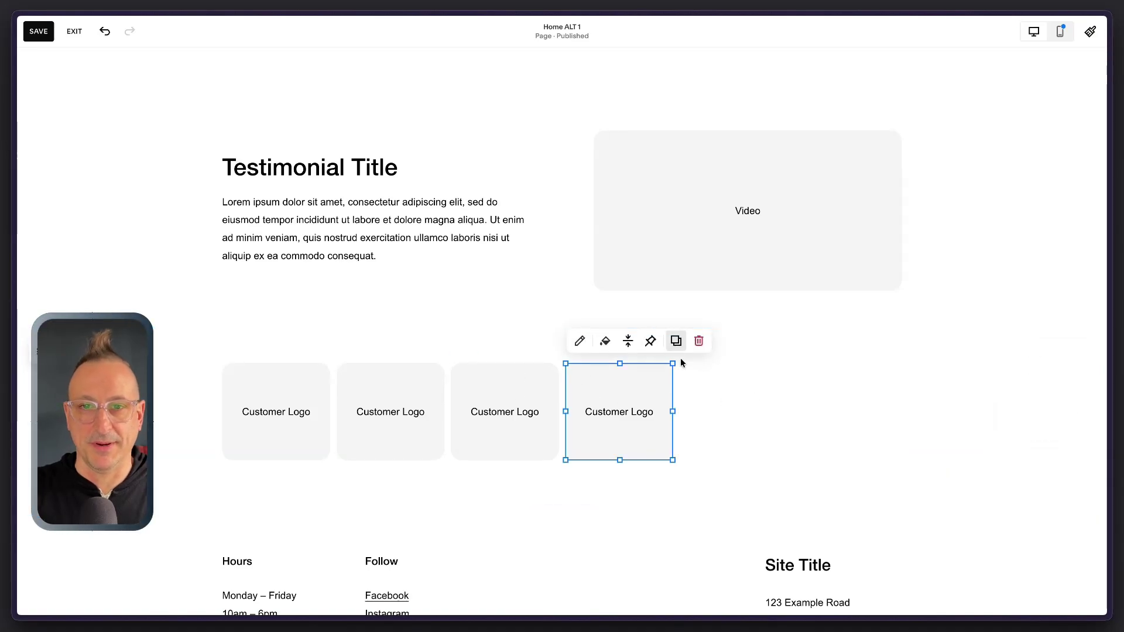
click(675, 341)
drag(668, 398, 802, 391)
click(790, 343)
drag(764, 436, 848, 405)
Step: Trim the empty rows below the six logo placeholders
click(921, 492)
drag(959, 481, 964, 445)
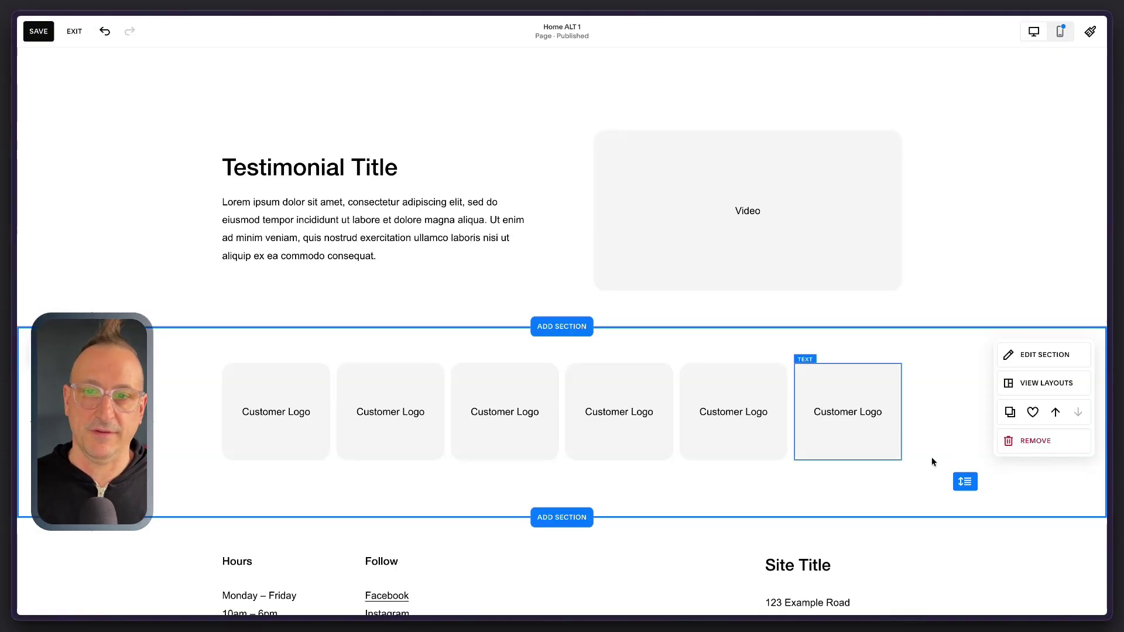
scroll(931, 457, down, 1)
mouse_move(958, 415)
mouse_down()
mouse_move(953, 431)
mouse_move(960, 405)
mouse_up()
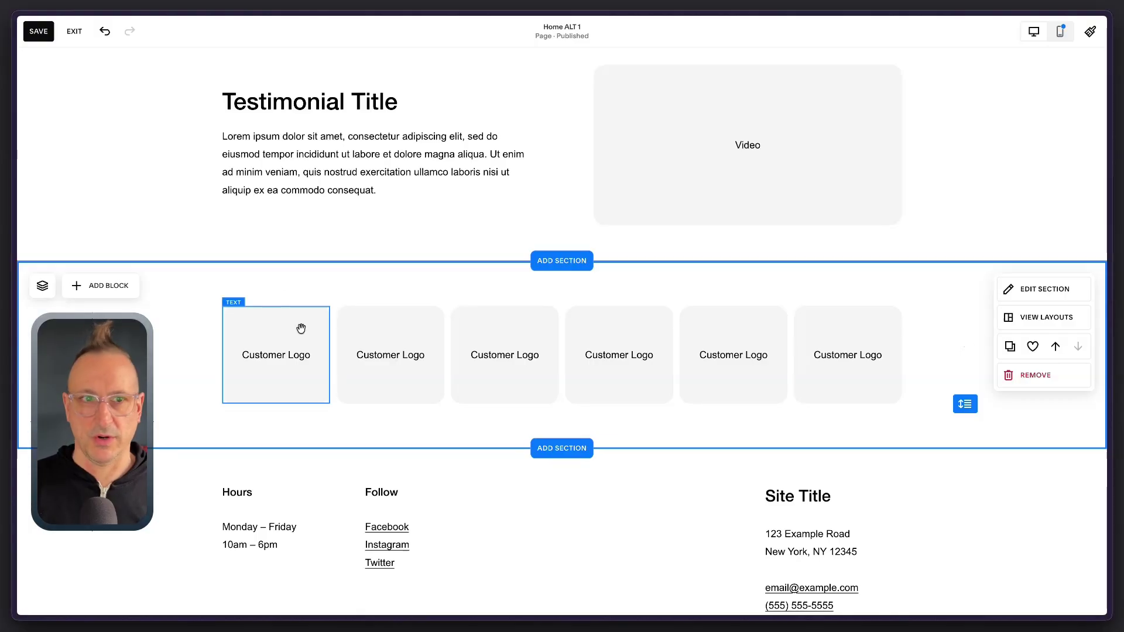
Step: Duplicate the logo section and delete all but two "Customer Logo" placeholders from the copy
scroll(732, 316, down, 1)
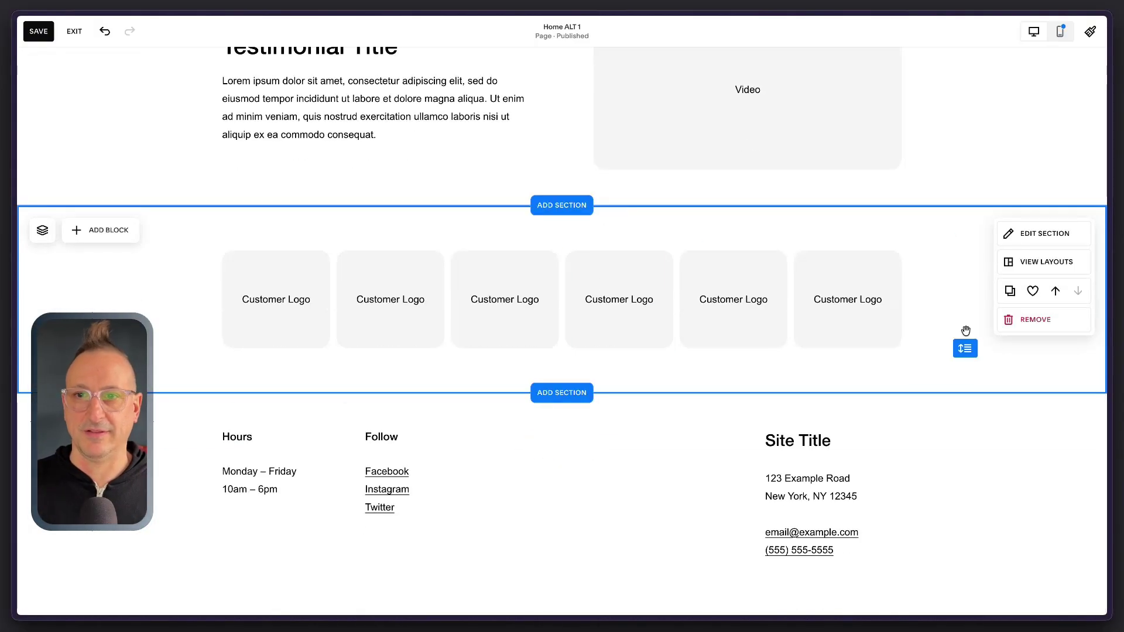
click(1010, 291)
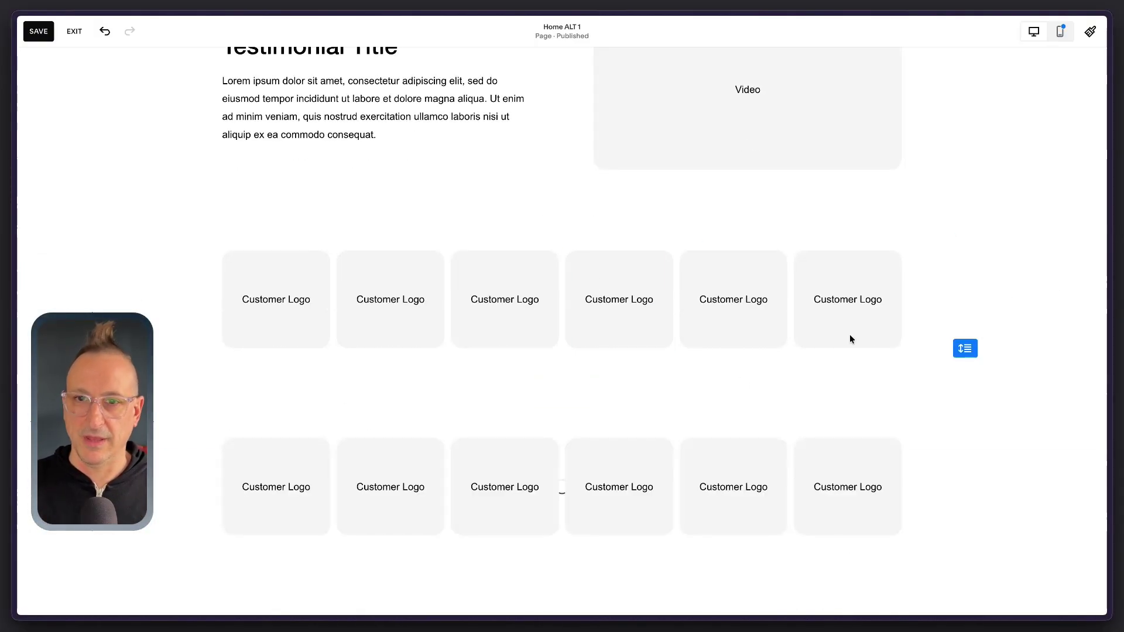
scroll(742, 382, down, 3)
click(865, 327)
key(Delete)
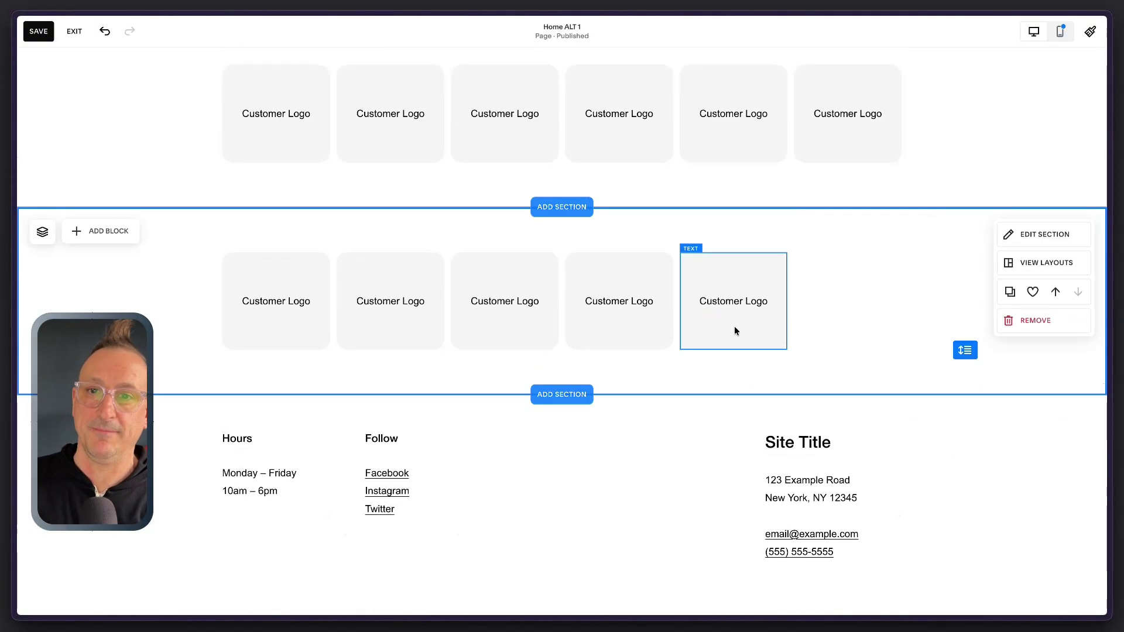
drag(877, 307, 327, 314)
key(Delete)
Step: Widen the two remaining placeholders into equal halves of the row and label them "For Dealers" and "For Lenders"
drag(445, 299, 903, 275)
click(934, 283)
double_click(388, 301)
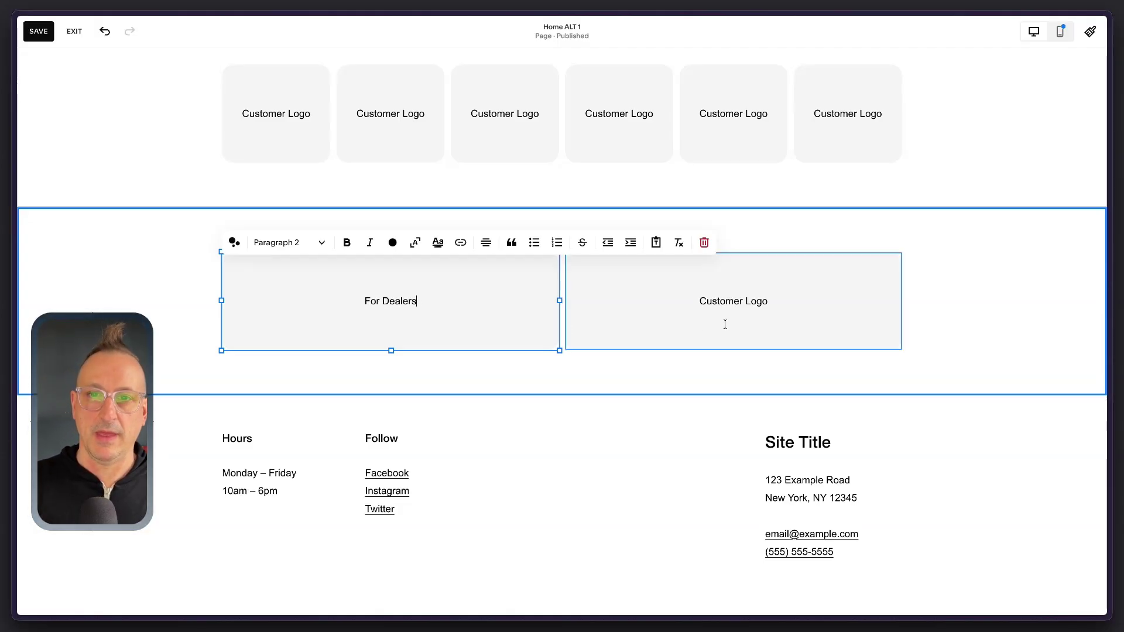
double_click(728, 304)
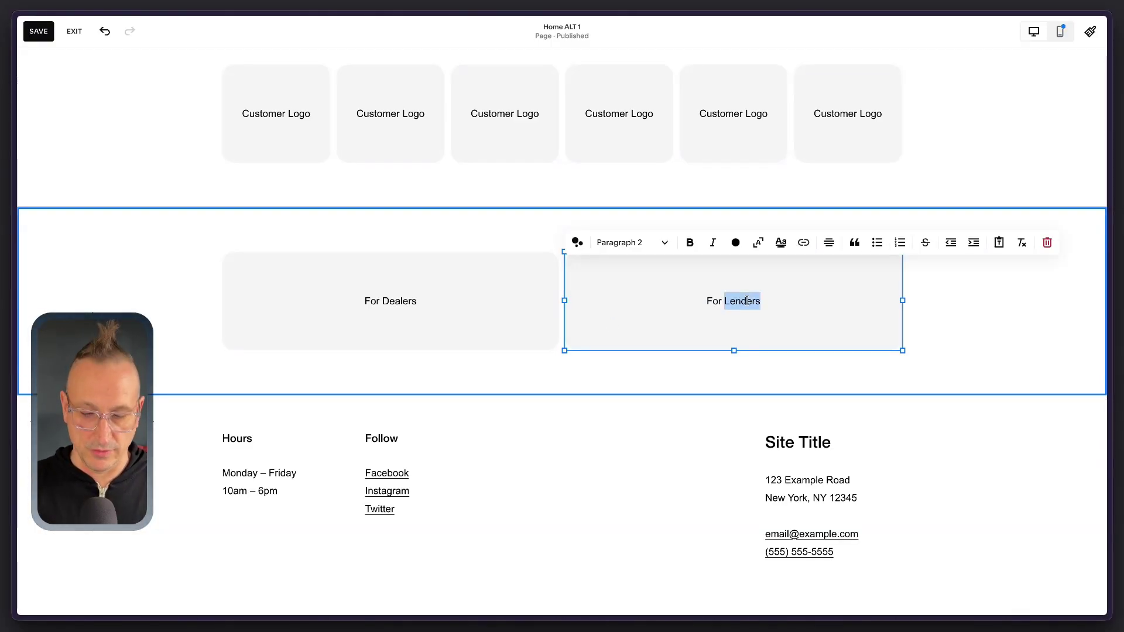
Step: Copy the opening "Lorem ipsum dolor sit amet, consectetur adipiscing elit," from the testimonial text and paste it on a new line under "For Dealers"
click(445, 289)
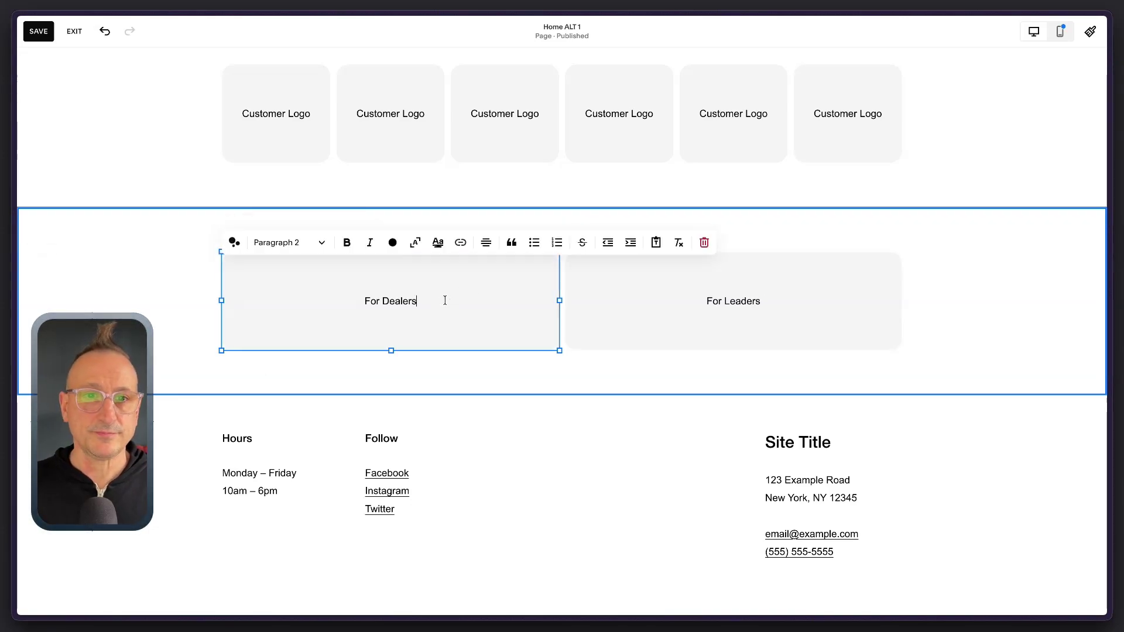
scroll(446, 302, up, 5)
click(308, 210)
click(395, 212)
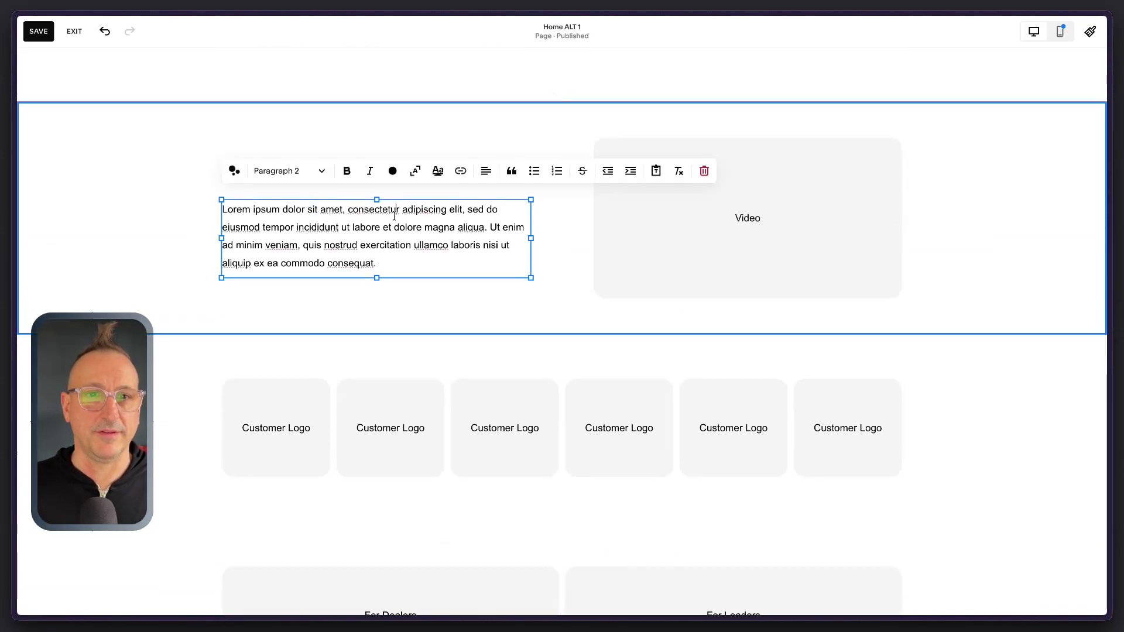
drag(463, 209, 334, 200)
key(ctrl+c)
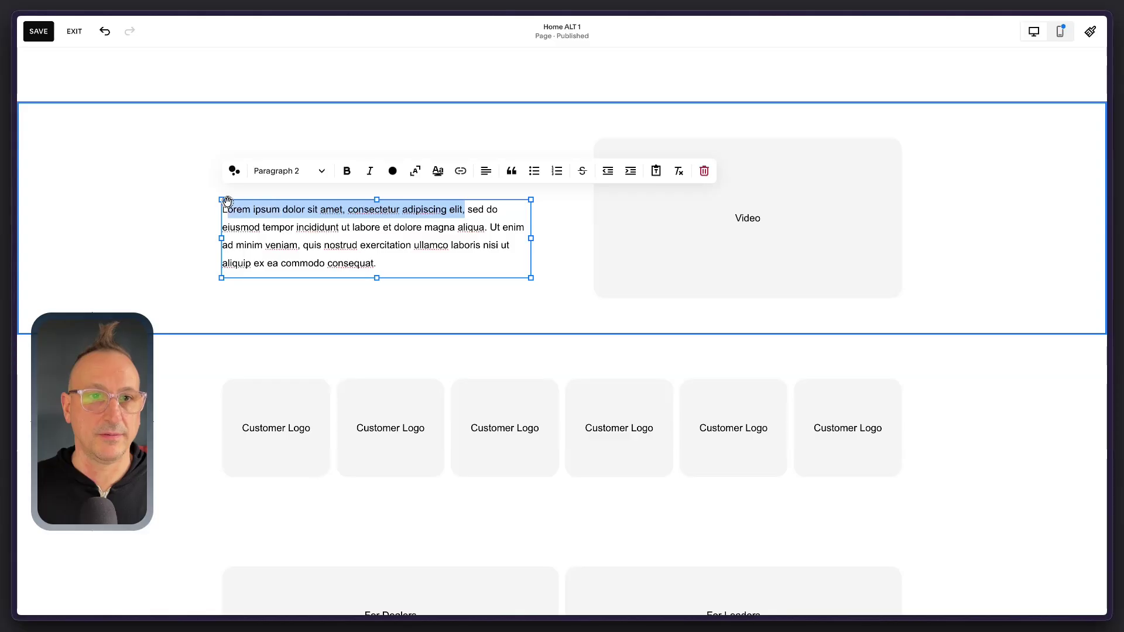
scroll(388, 307, down, 5)
click(397, 349)
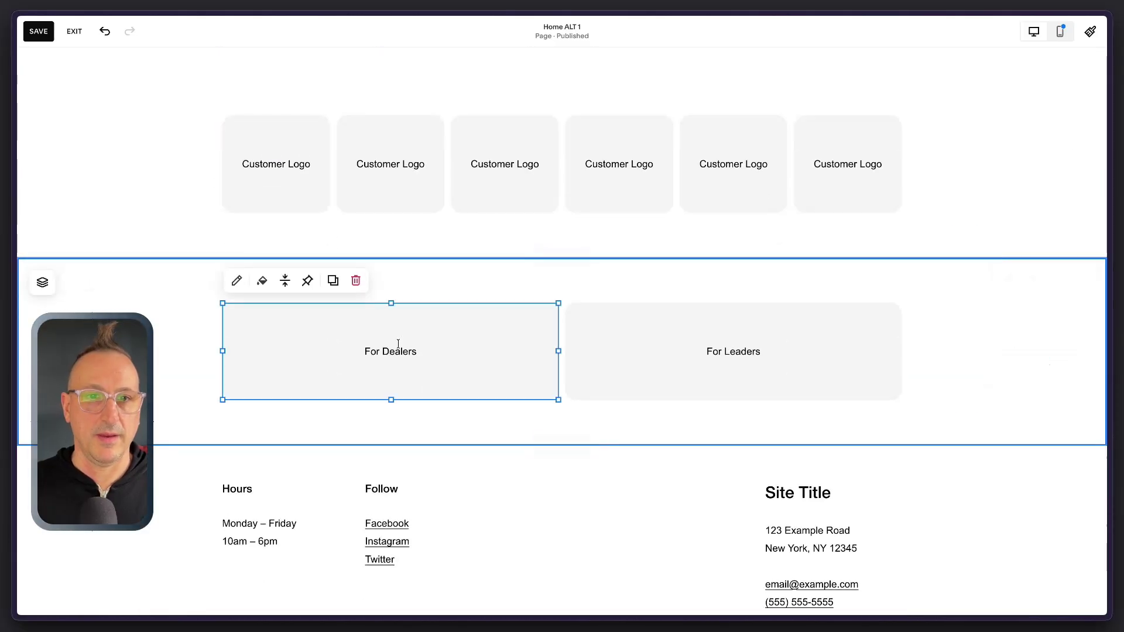
click(415, 351)
key(Return)
key(ctrl+v)
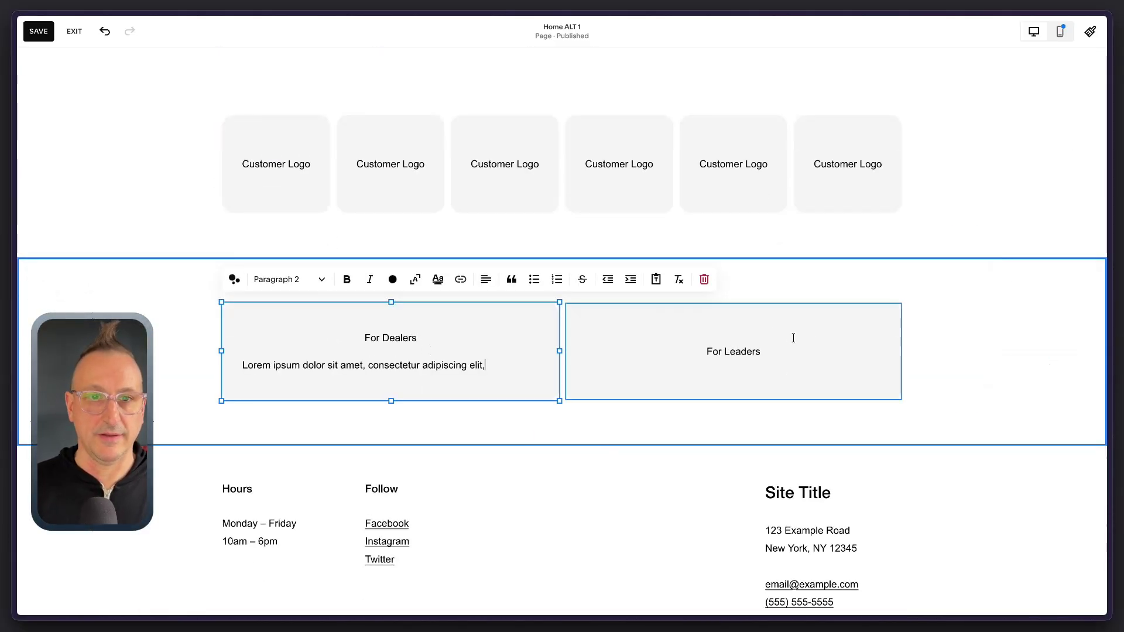
Step: Paste the same lorem ipsum sentence on a new line under "For Leaders" and center all text in that block
click(749, 351)
click(749, 351)
key(Return)
key(ctrl+v)
key(ctrl+a)
click(828, 279)
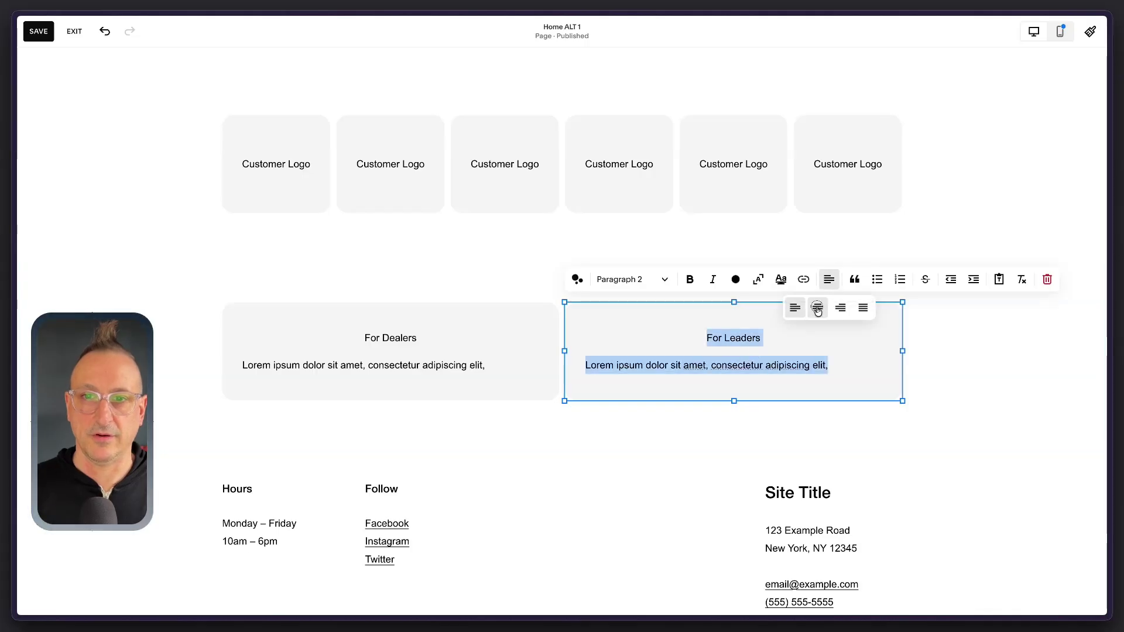
click(815, 306)
Step: Center all text in the "For Dealers" block
click(394, 367)
click(393, 367)
key(ctrl+a)
click(486, 279)
click(476, 308)
Step: Format the "For Dealers" and "For Leaders" titles as Heading 3
triple_click(391, 338)
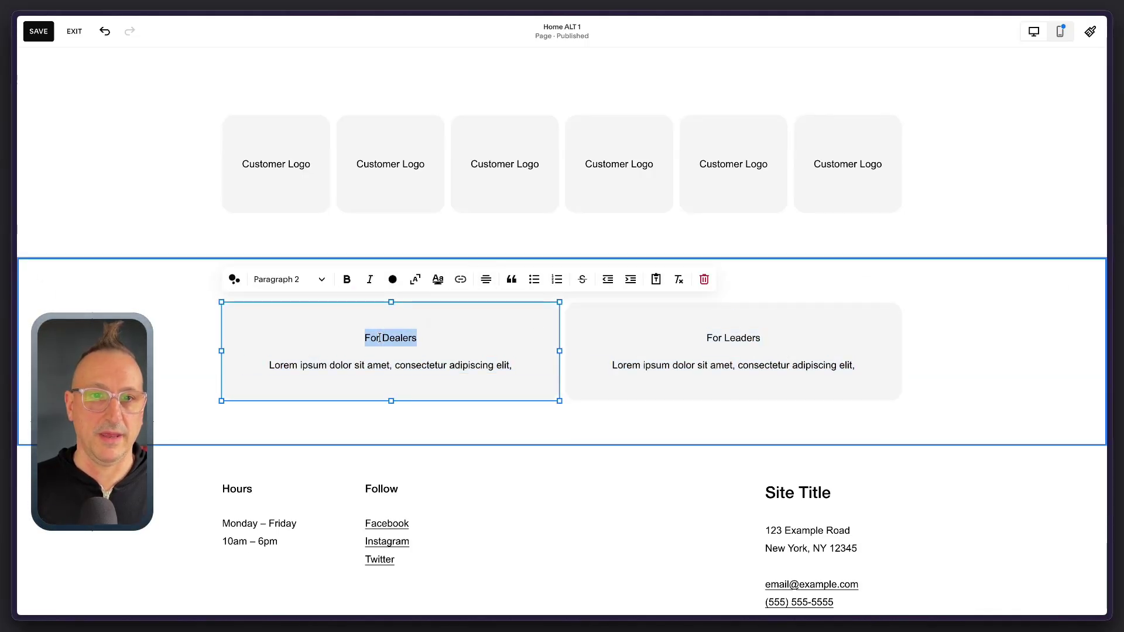
click(287, 279)
click(283, 359)
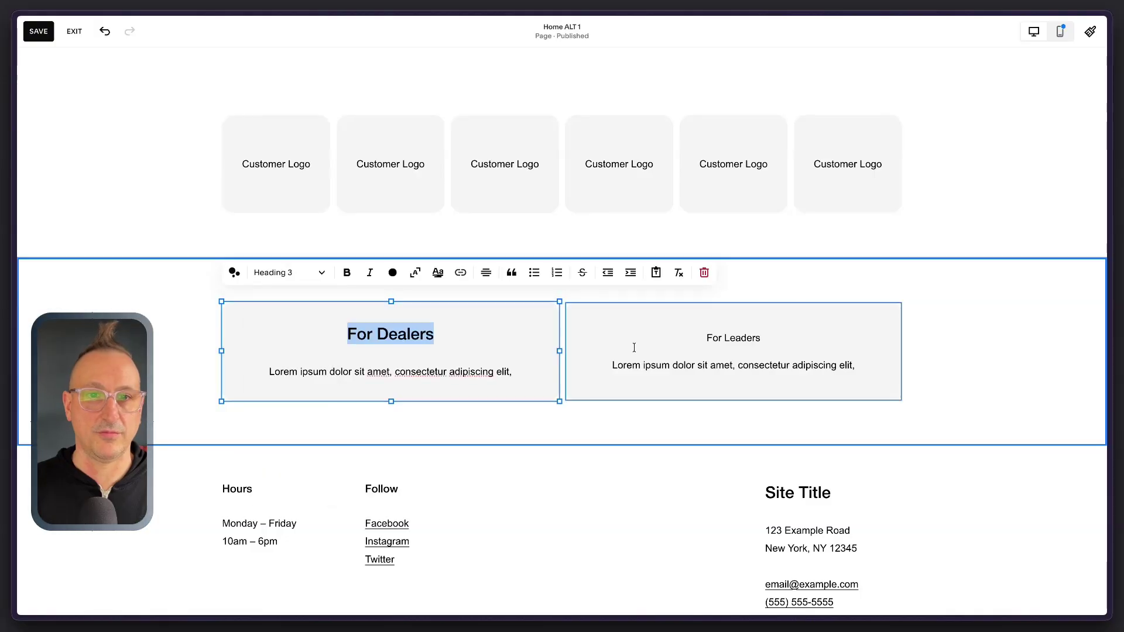
triple_click(721, 339)
click(631, 279)
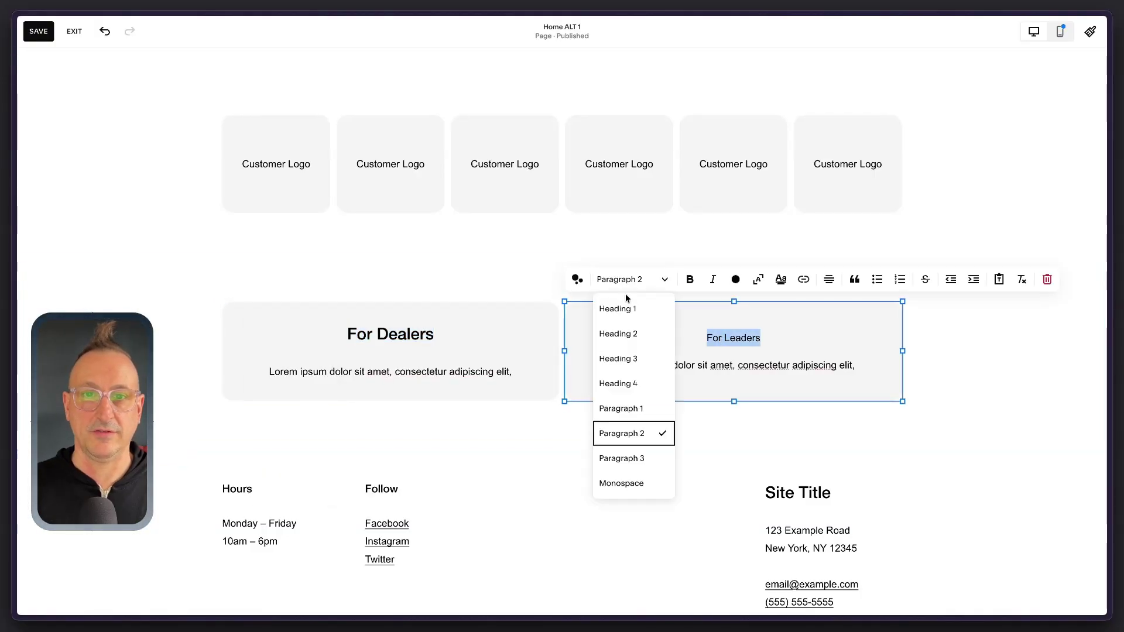
click(620, 359)
Step: Set the sentence under "For Leaders" back to Paragraph 2 and save the page
click(676, 397)
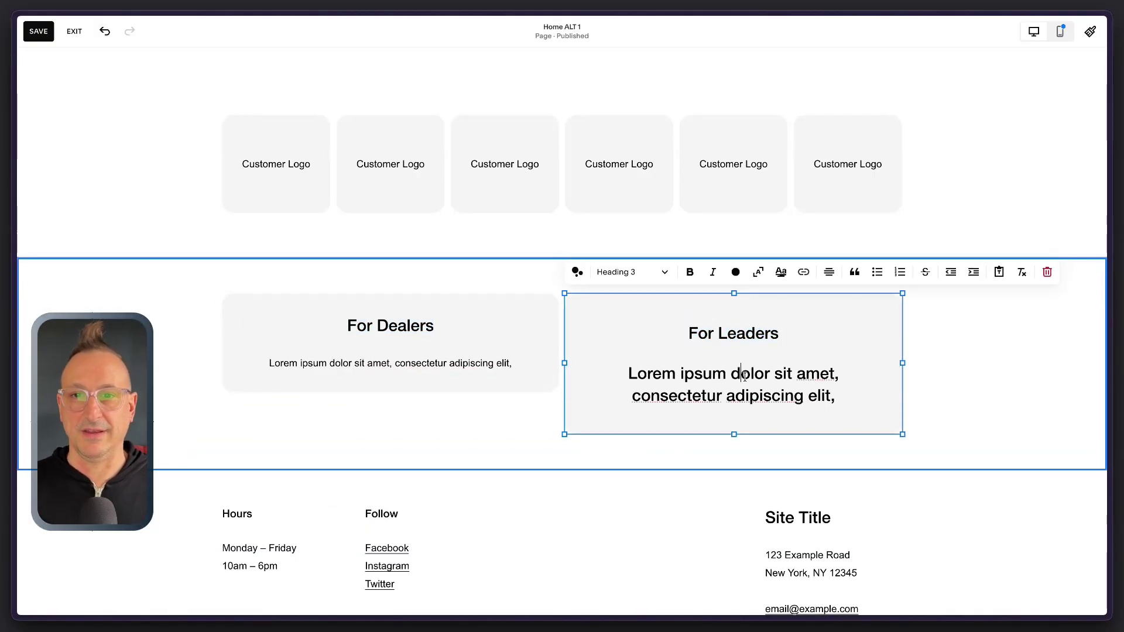
triple_click(676, 396)
click(643, 272)
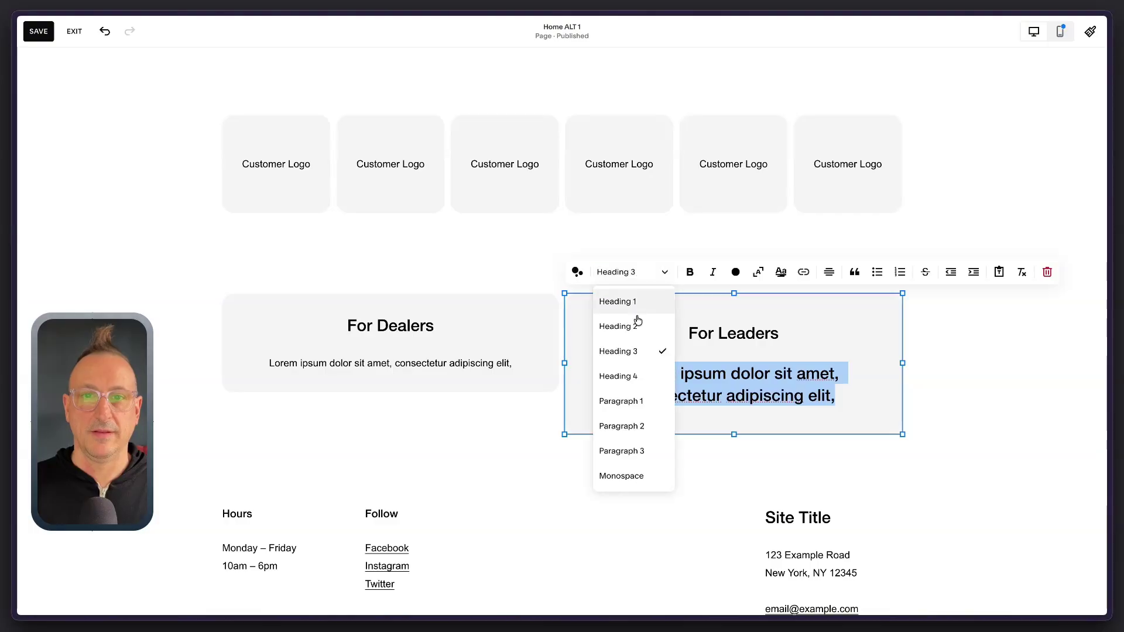
click(626, 424)
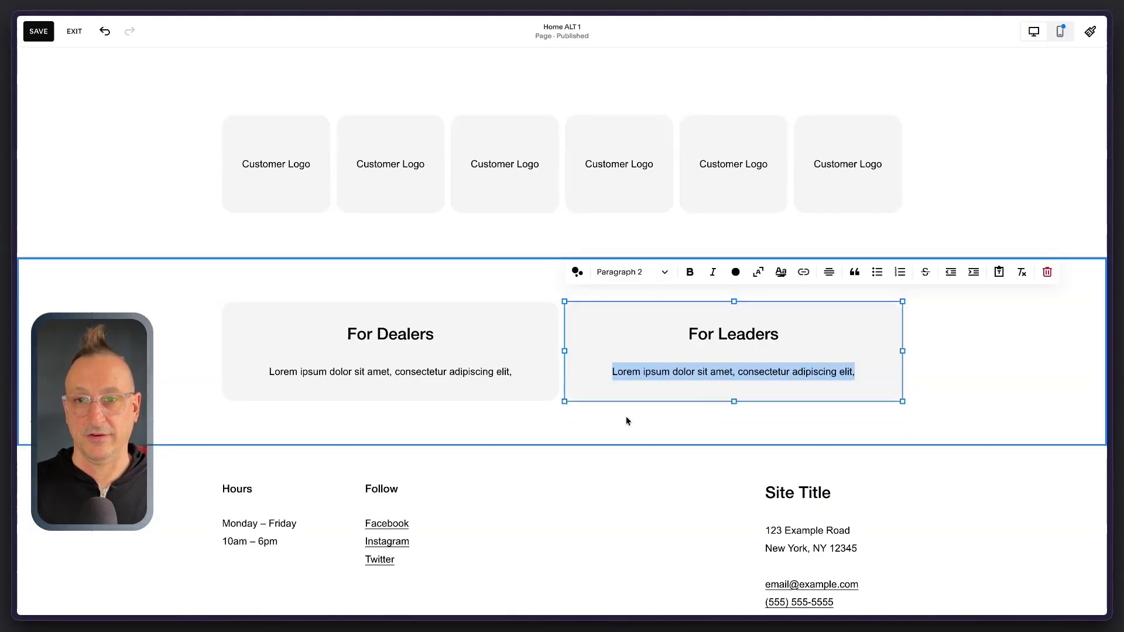
click(965, 356)
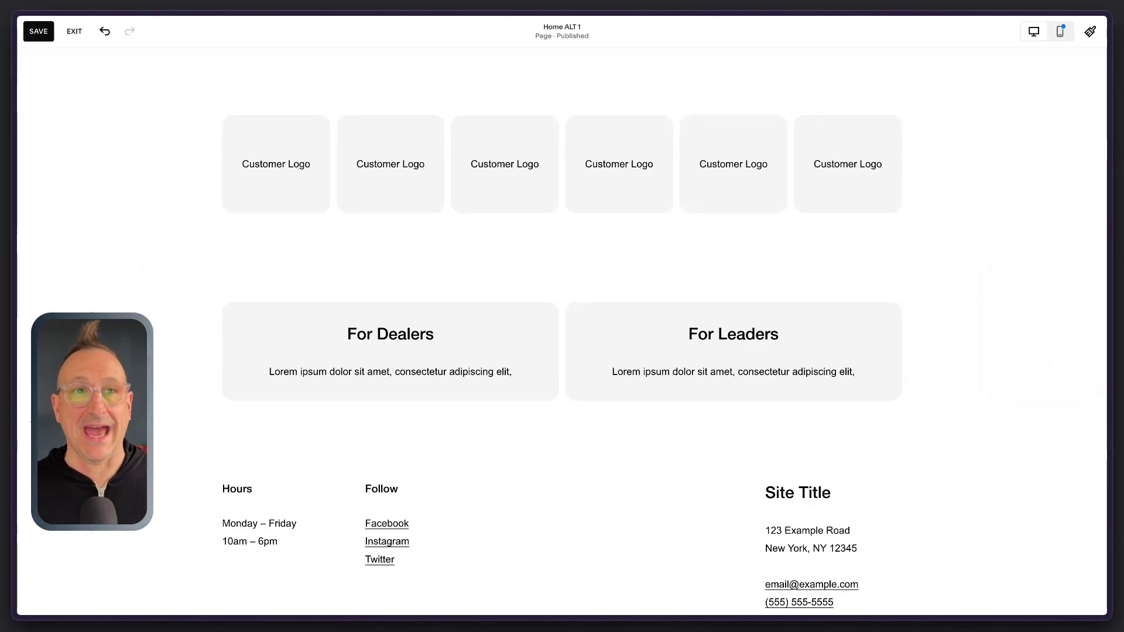
click(38, 32)
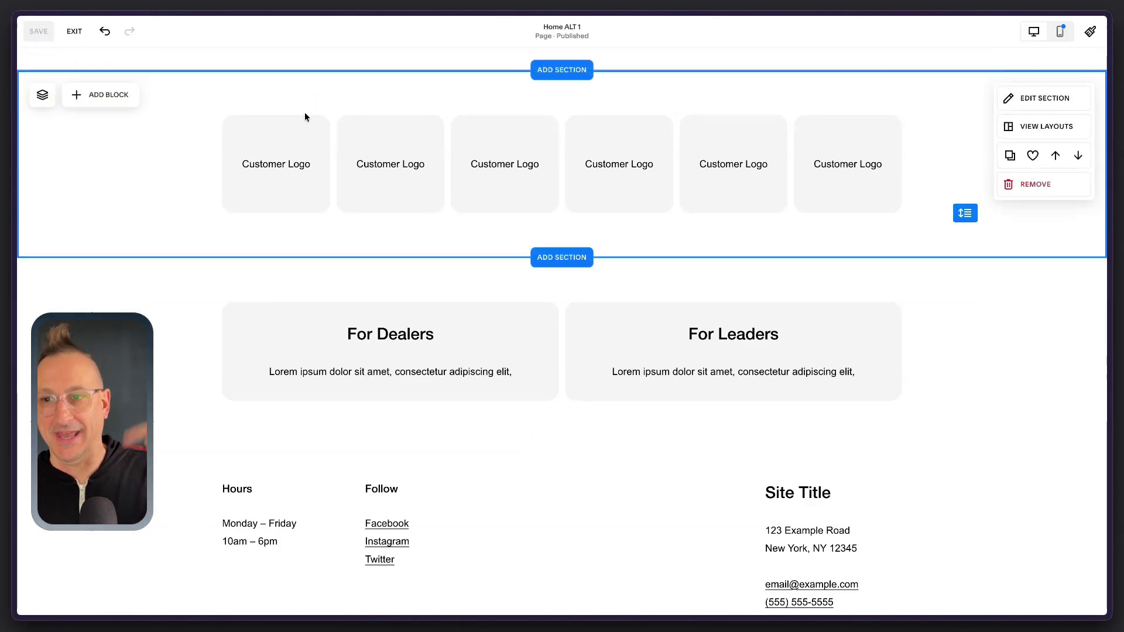
Step: Duplicate the "For Dealers" / "For Leaders" section and delete the "For Leaders" block from the copy
scroll(306, 111, down, 1)
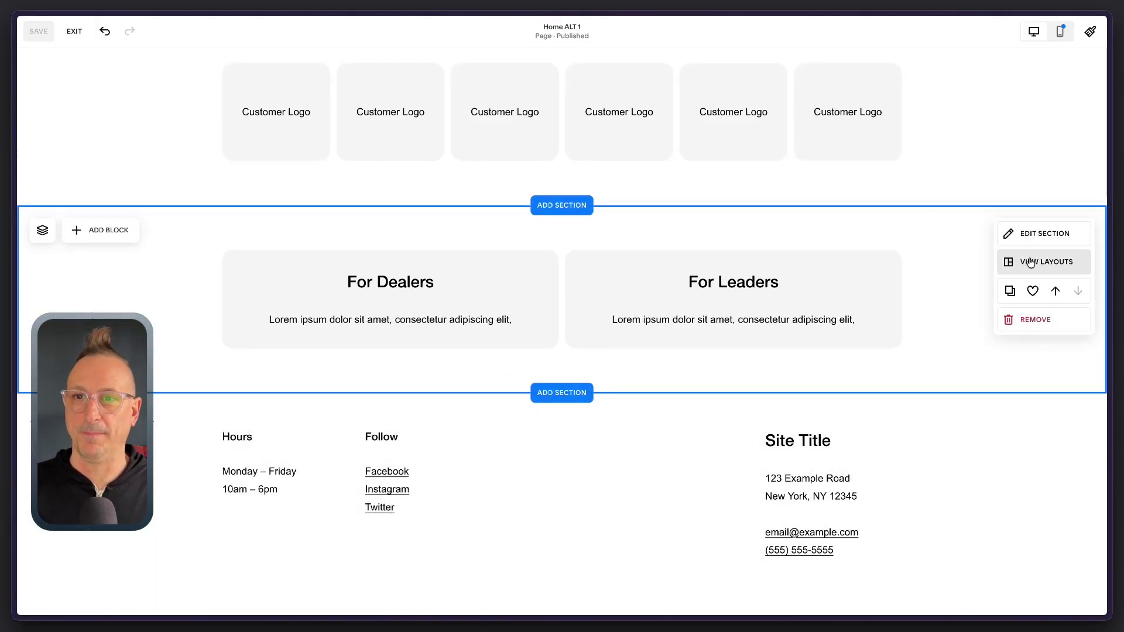
click(1011, 291)
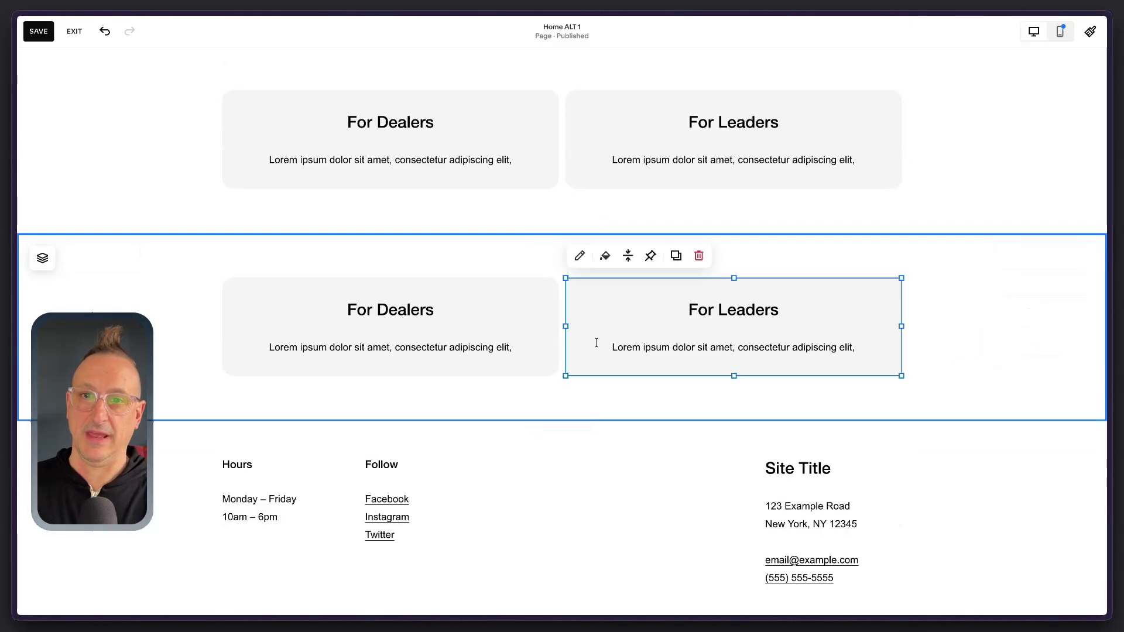
key(Delete)
click(460, 328)
Step: Move the remaining "For Dealers" block to the center of the new section and place a duplicate of it underneath
click(668, 309)
drag(469, 324, 620, 304)
click(503, 255)
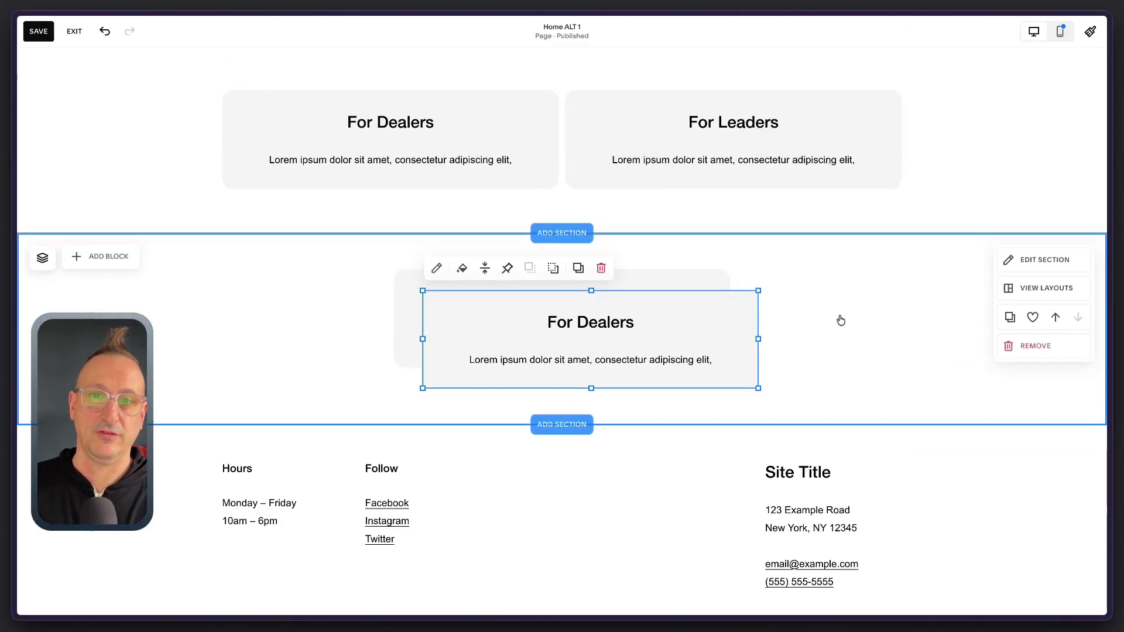
drag(710, 334, 691, 463)
Step: Turn off the background of the upper "For Dealers" block in the new section
click(619, 356)
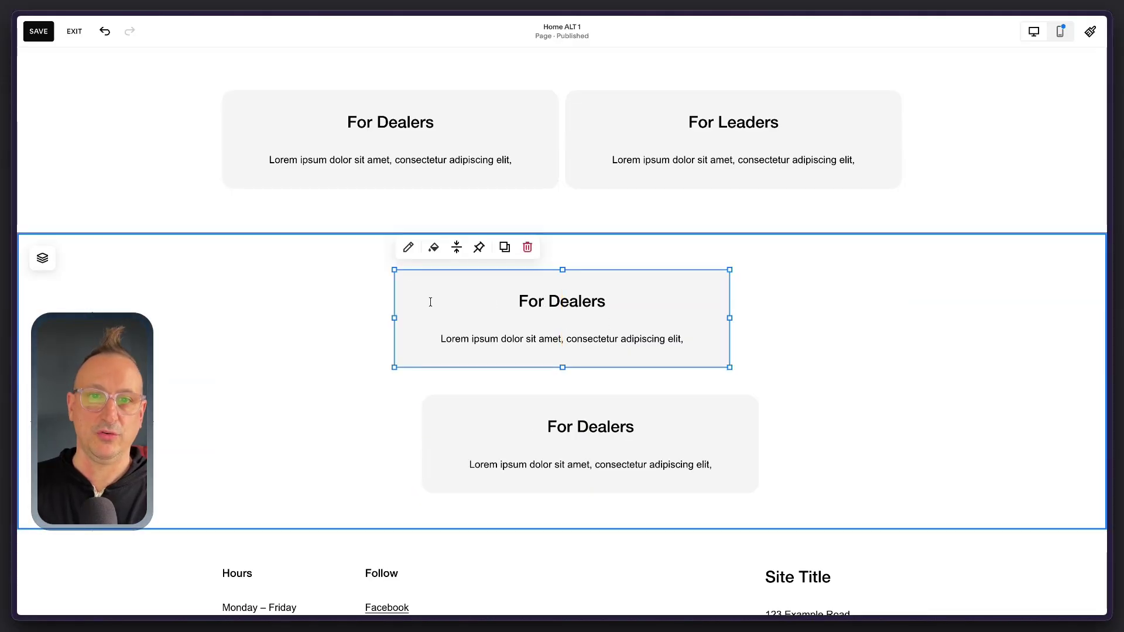
click(434, 248)
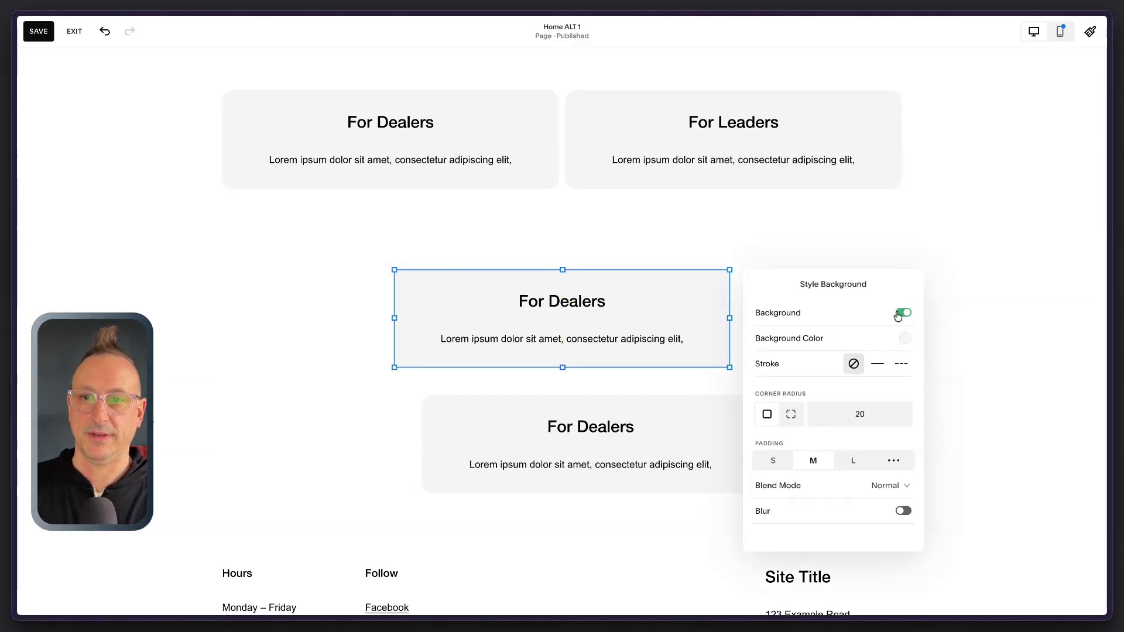
click(897, 316)
click(1046, 343)
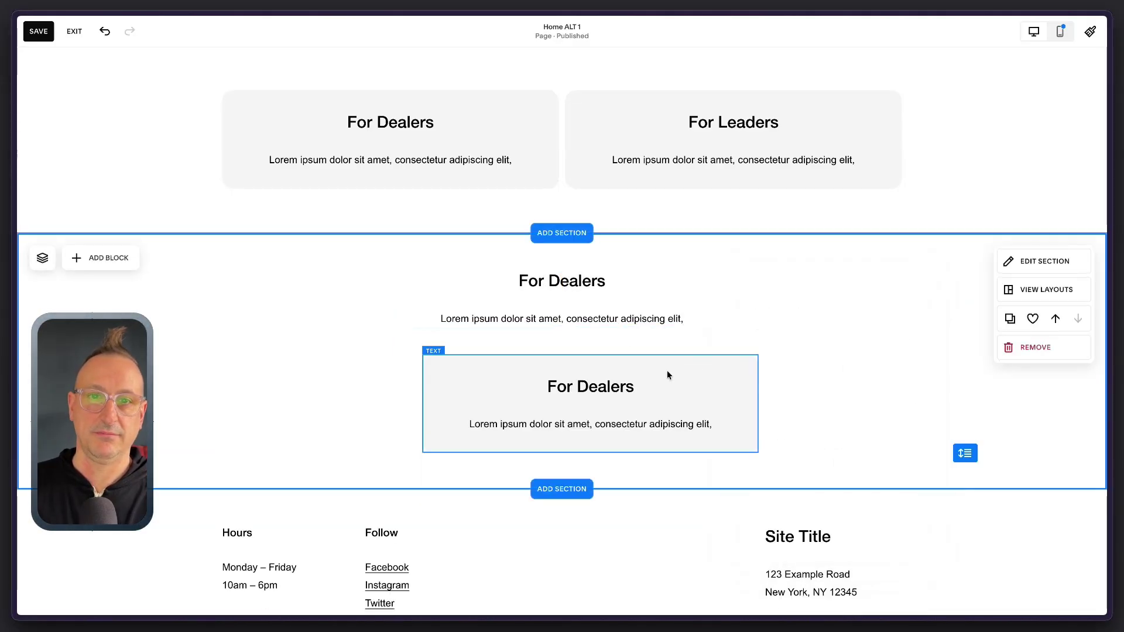
Step: Format the upper block's "For Dealers" title as Heading 2 and its lorem ipsum sentence as Heading 4
triple_click(577, 285)
click(459, 240)
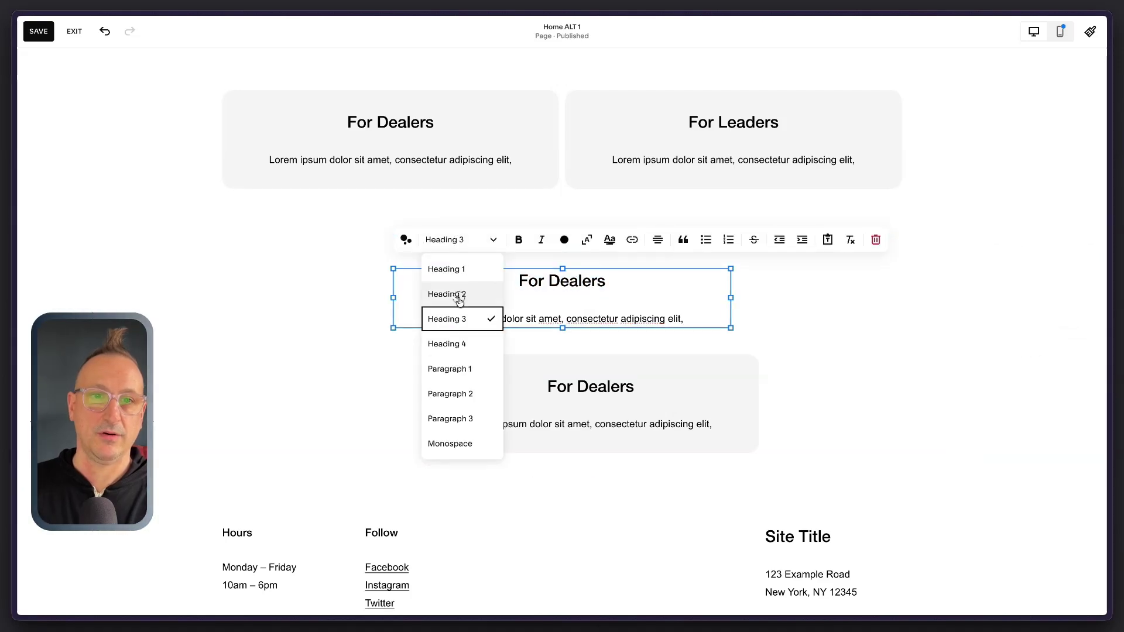
click(459, 295)
triple_click(651, 338)
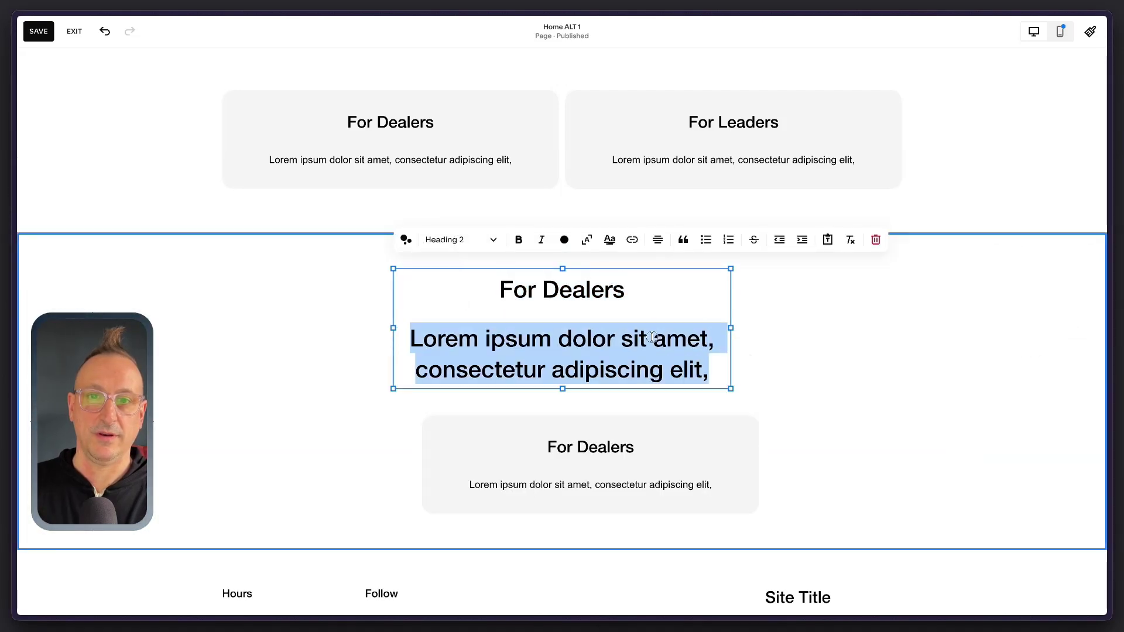
click(461, 240)
click(451, 343)
click(855, 314)
Step: Align the lower gray block with the left edge of the content area and replace all its text with "Product 1"
drag(658, 392, 560, 401)
drag(542, 413, 427, 385)
double_click(428, 384)
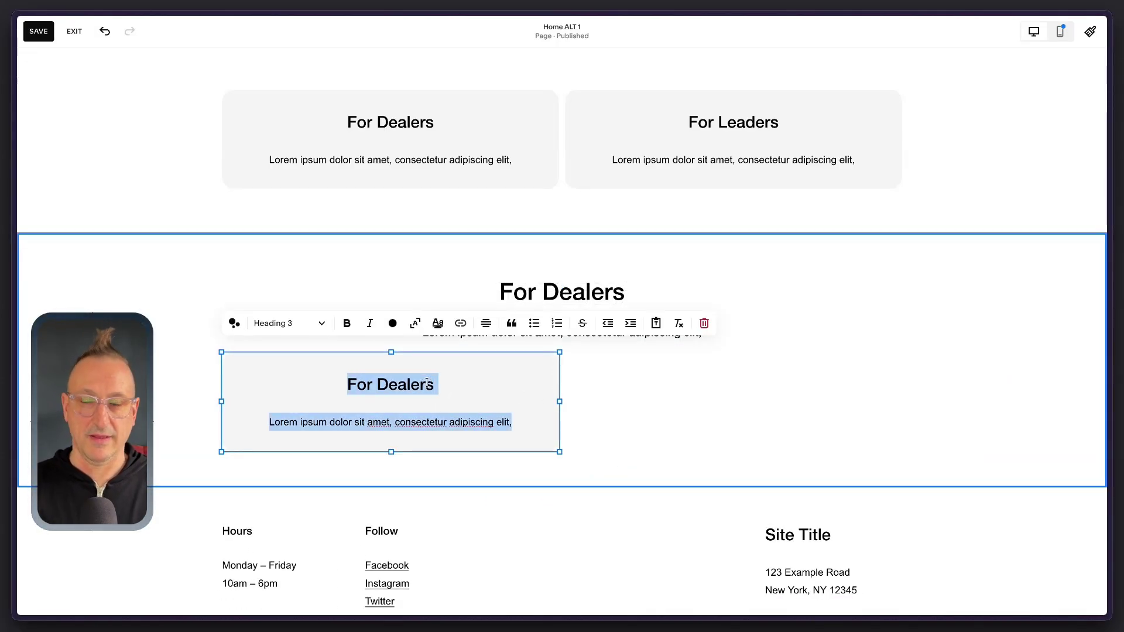
text(Product 1)
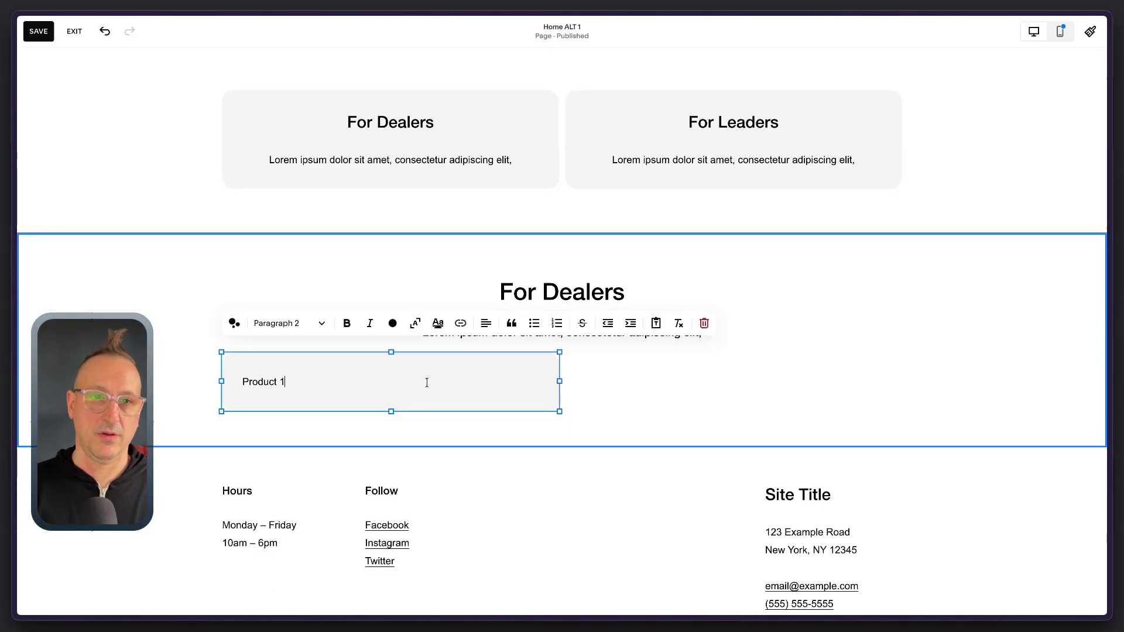
Step: Replace the new section's "For Dealers" heading with "Product Title", keeping the lorem ipsum sentence on its own line below
triple_click(578, 293)
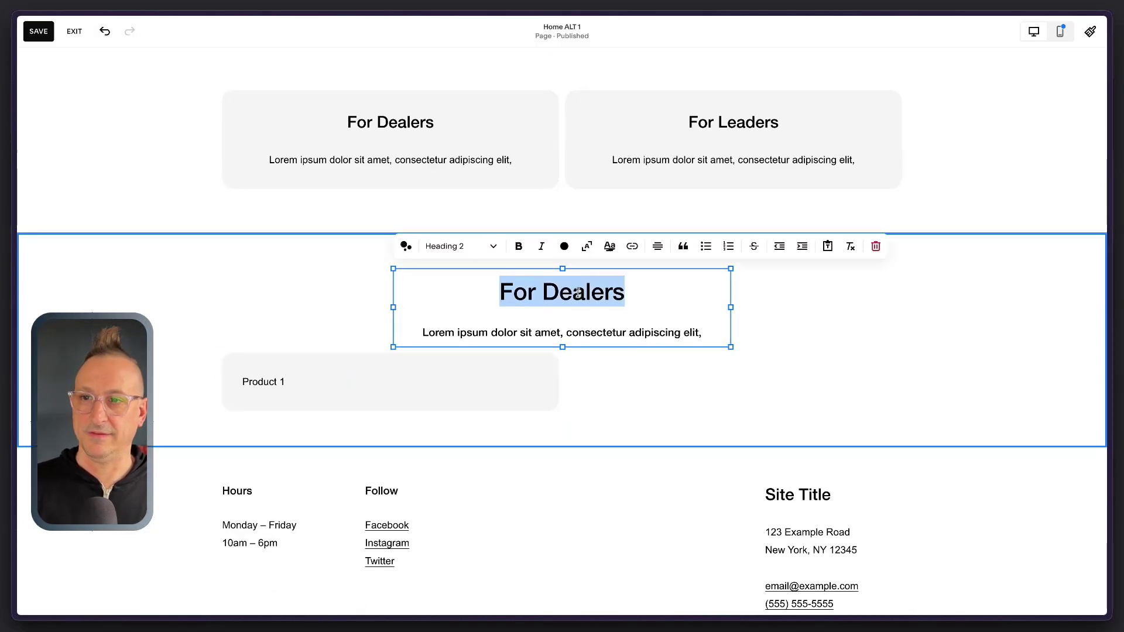
text(T)
key(BackSpace)
text(ProLorem ipsum dol)
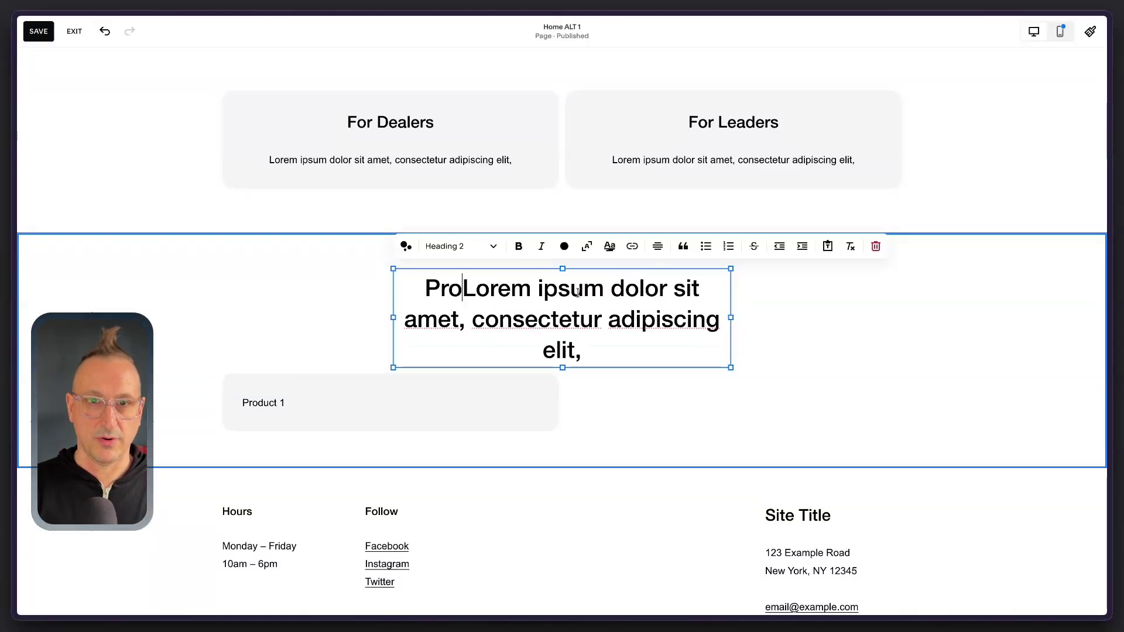
key(Return)
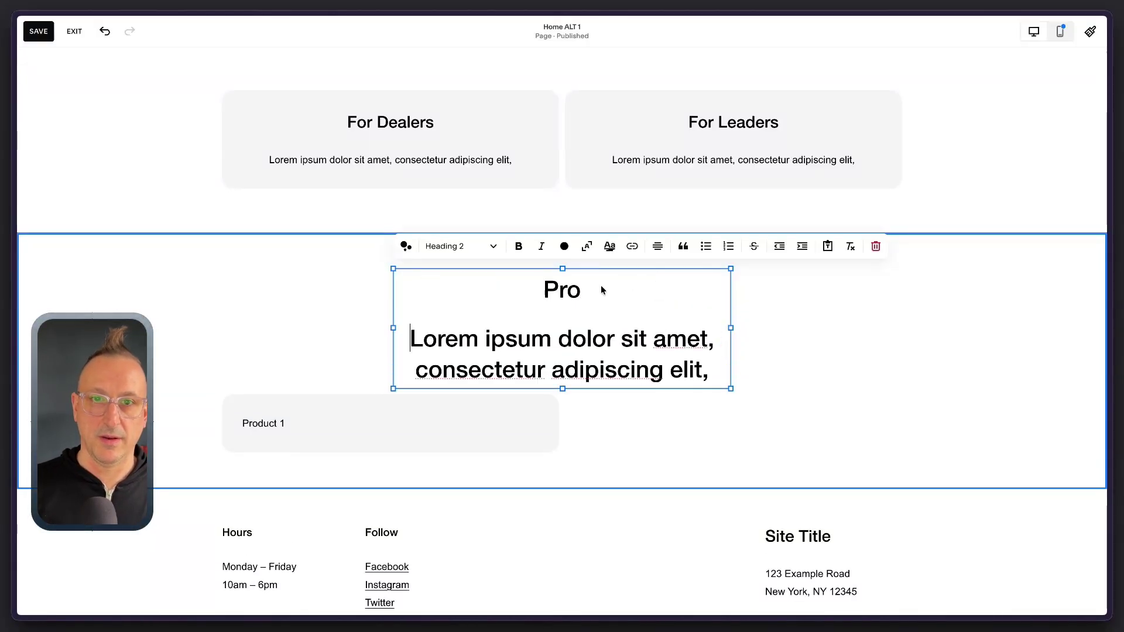
key(BackSpace)
text(duct 1)
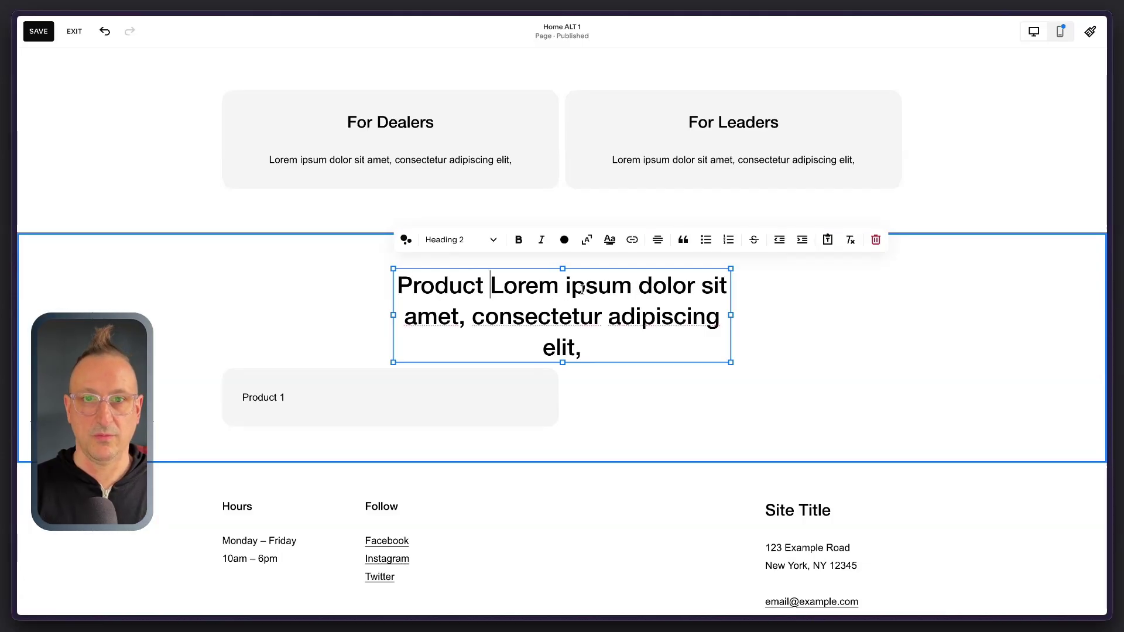
key(Return)
key(shift+Down)
key(shift+Down)
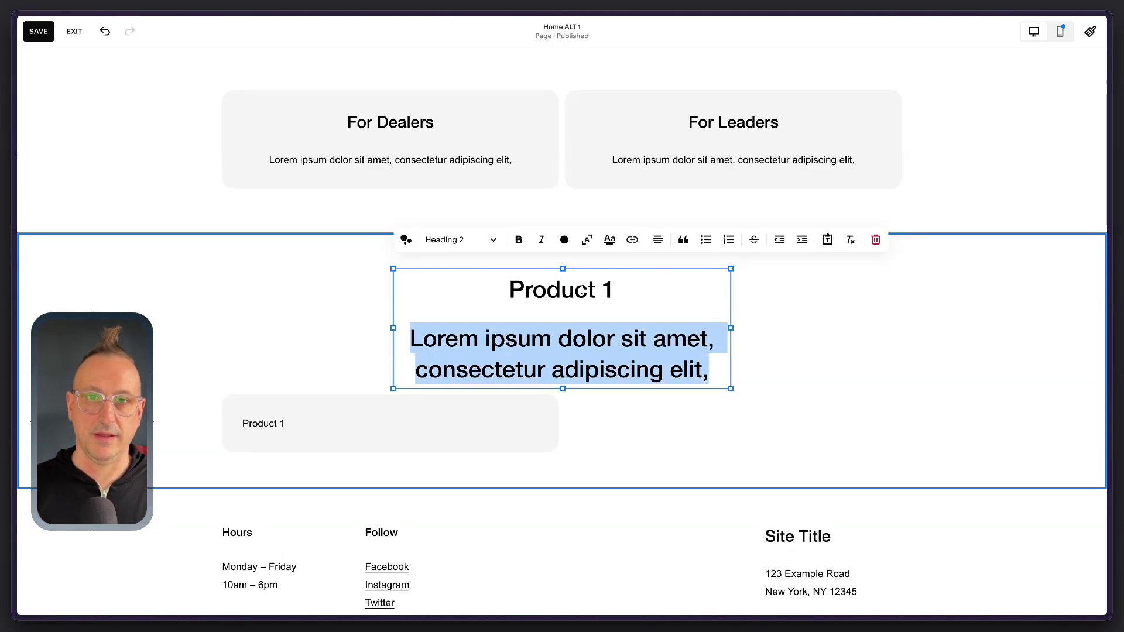
click(611, 291)
key(BackSpace)
text(Title)
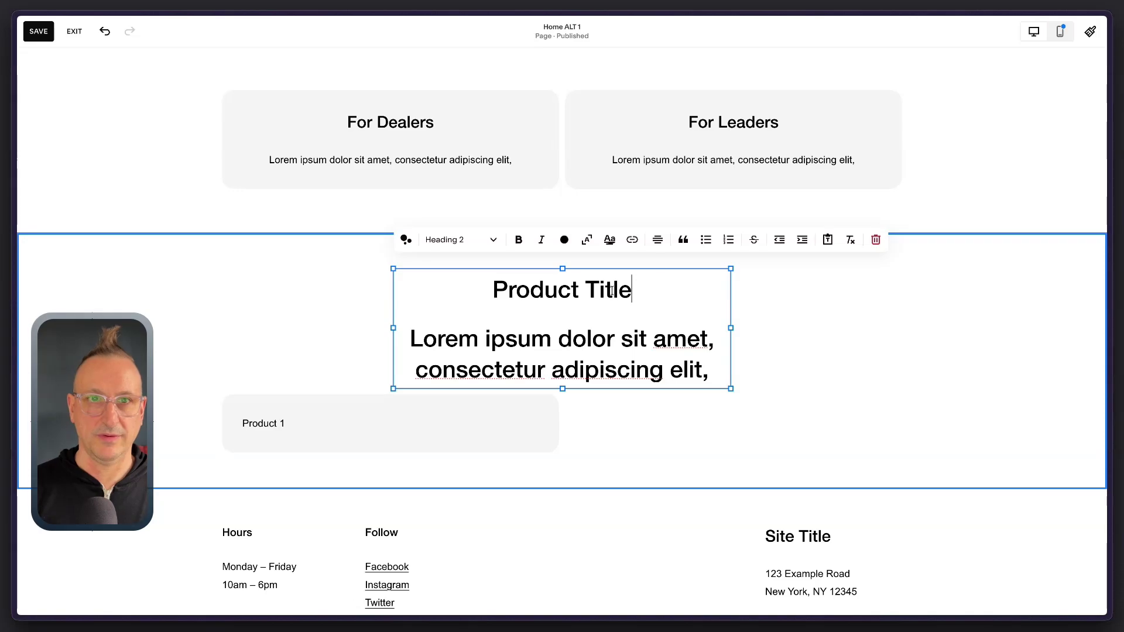
Step: Format the lorem ipsum sentence under "Product Title" as Heading 3
scroll(547, 248, up, 5)
scroll(469, 197, down, 1)
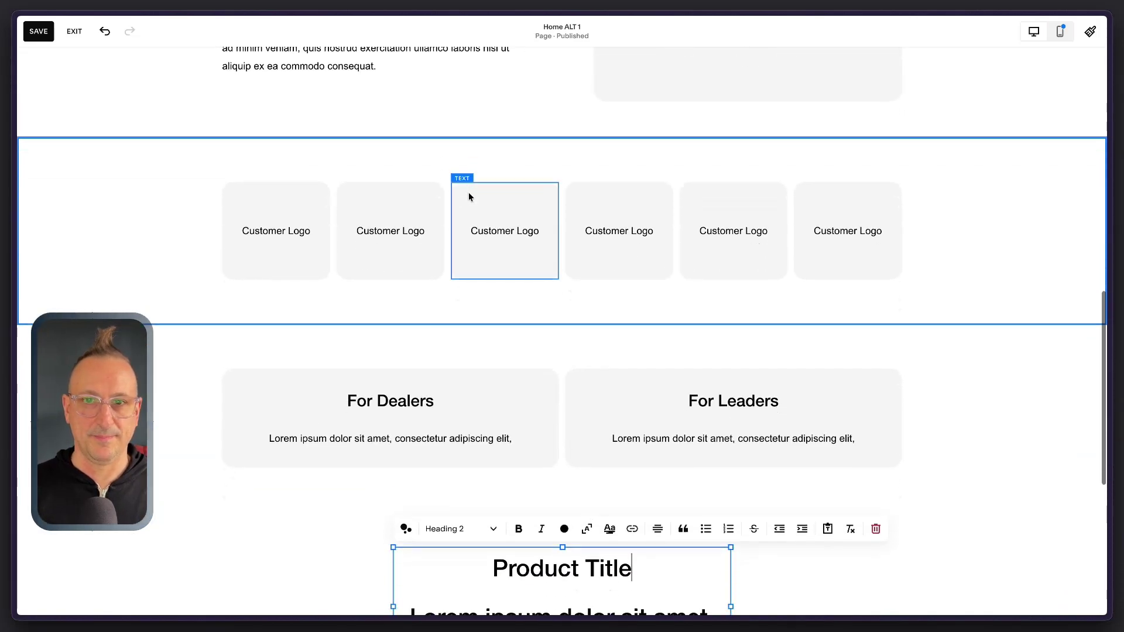
scroll(469, 197, up, 5)
click(468, 197)
scroll(485, 322, down, 7)
scroll(485, 322, down, 1)
click(615, 419)
triple_click(614, 419)
click(458, 308)
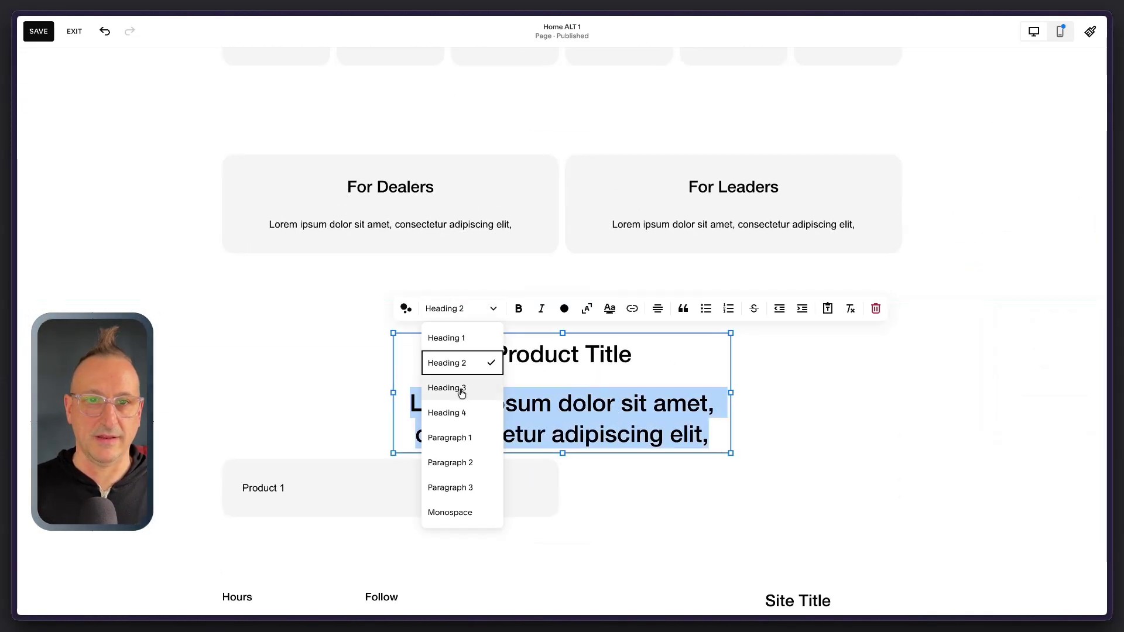
click(449, 388)
click(808, 389)
Step: Center the "Product 1" text and narrow its gray block to about one fifth of the content width
drag(389, 475, 314, 490)
double_click(264, 498)
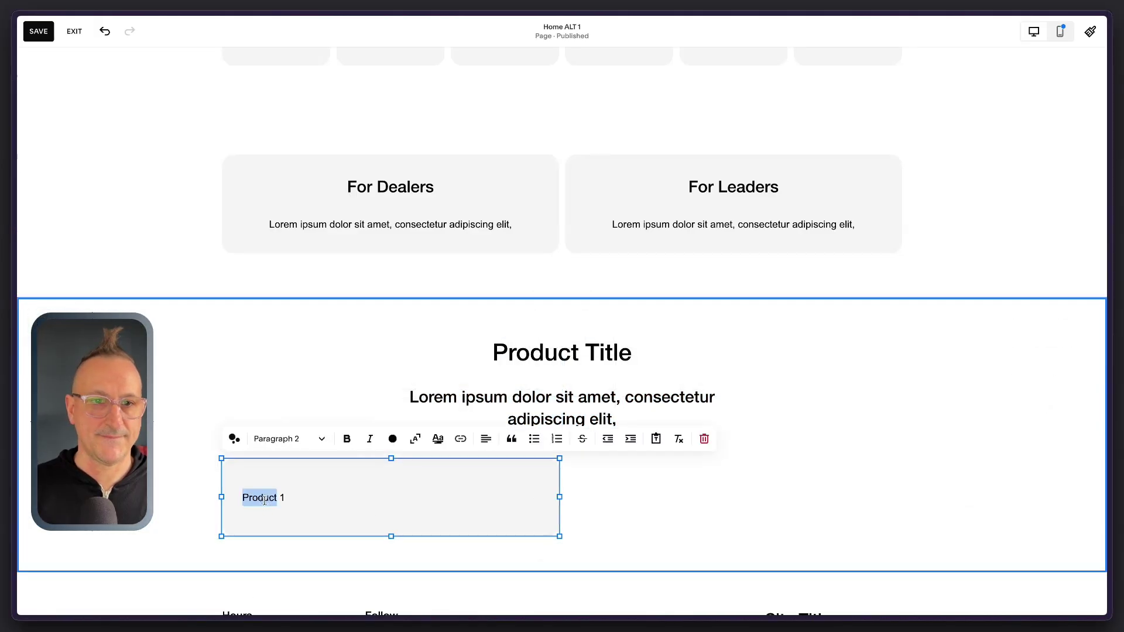
click(486, 438)
click(475, 467)
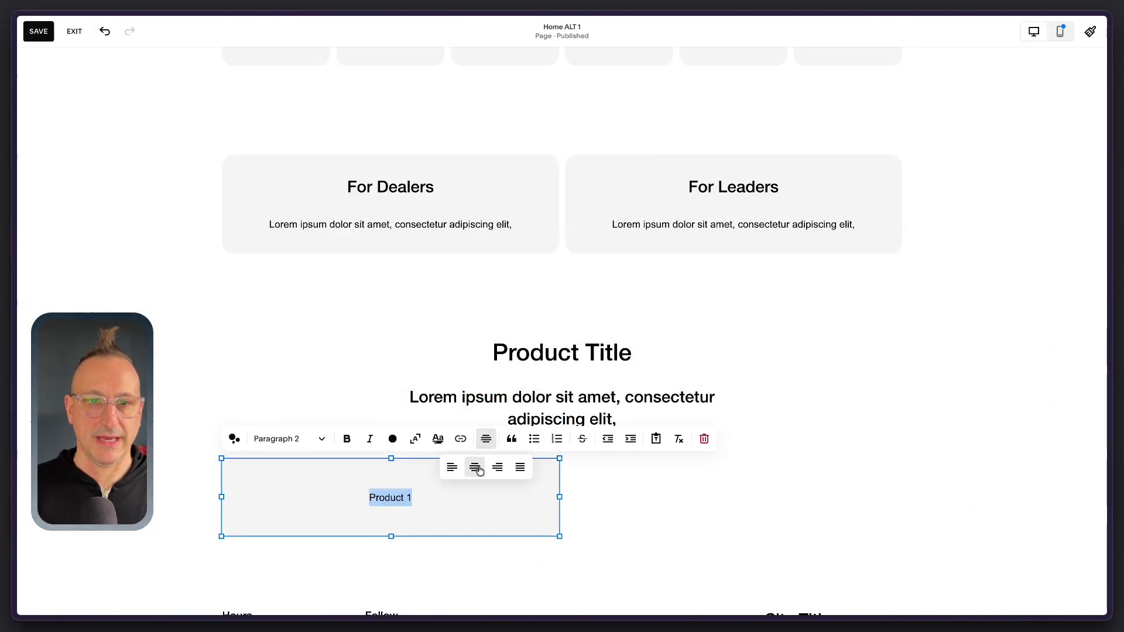
drag(560, 496, 351, 501)
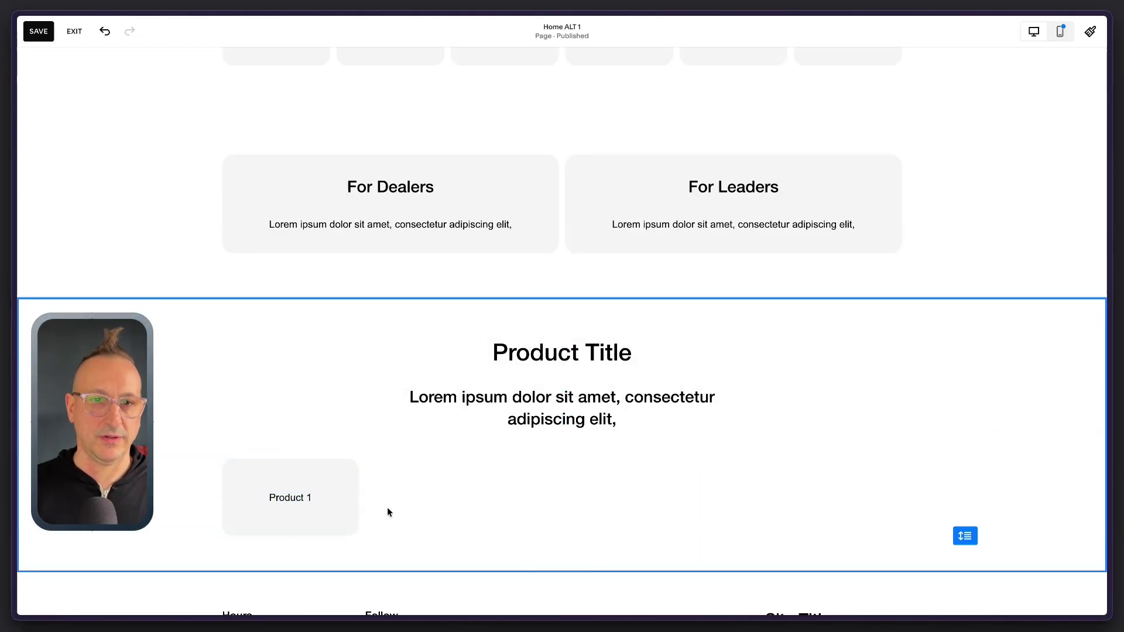
Step: Duplicate the "Product 1" block and place the copy beside it in the same row
click(316, 469)
click(333, 437)
drag(341, 535, 506, 508)
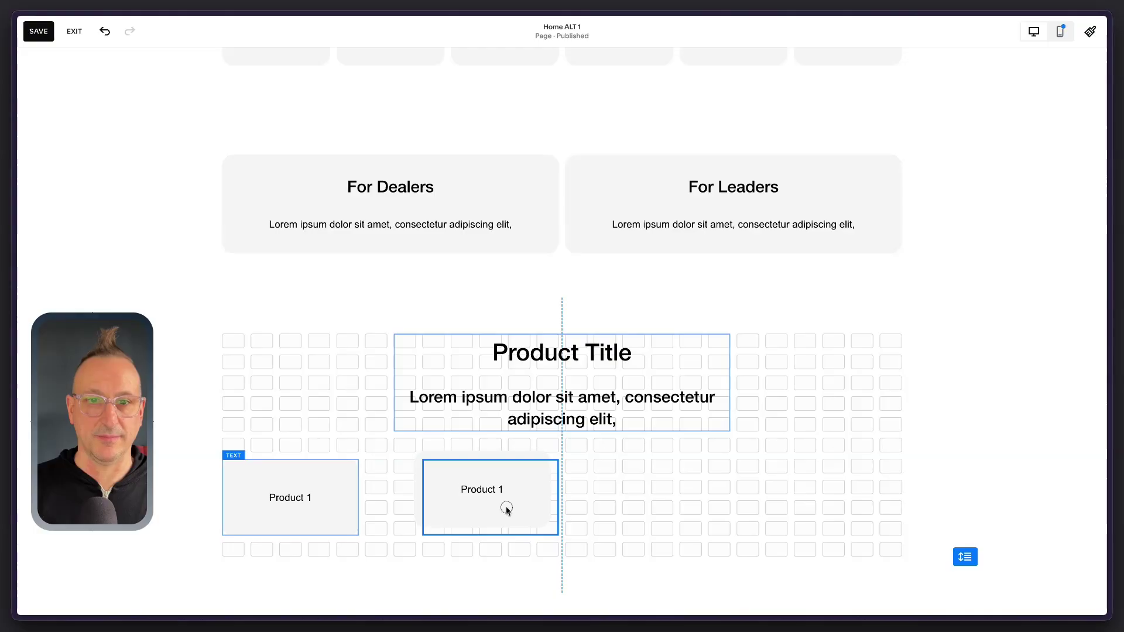
drag(407, 511, 441, 521)
Step: Resize both "Product 1" blocks to the same taller size, each about a quarter of the content width, side by side
double_click(292, 498)
drag(533, 498, 547, 497)
click(535, 496)
click(514, 497)
scroll(637, 494, up, 3)
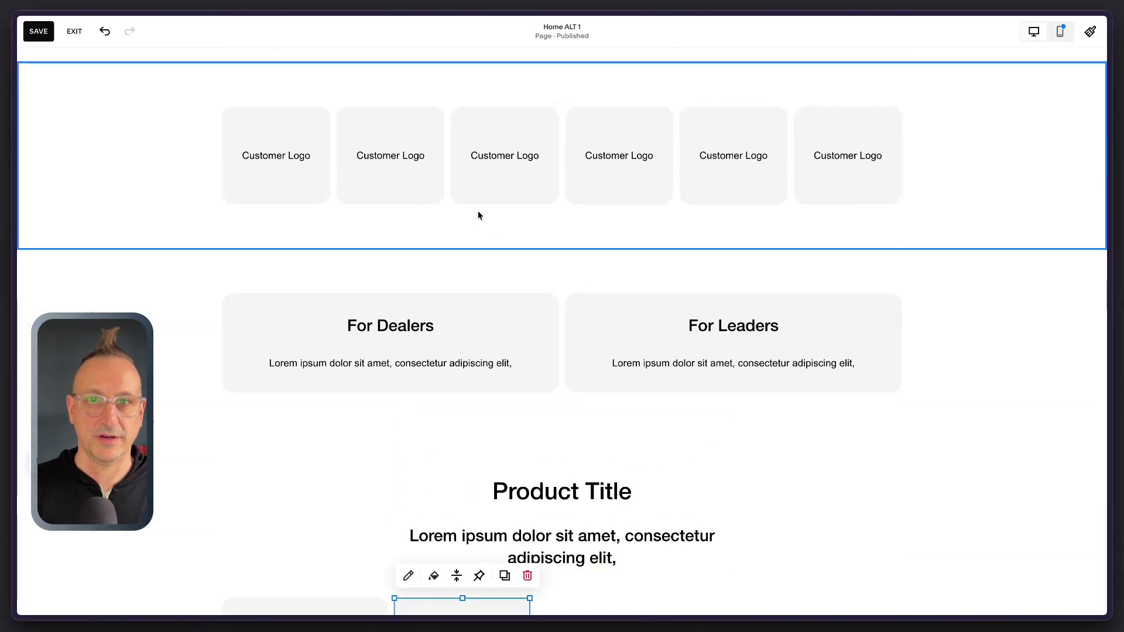
scroll(463, 352, down, 5)
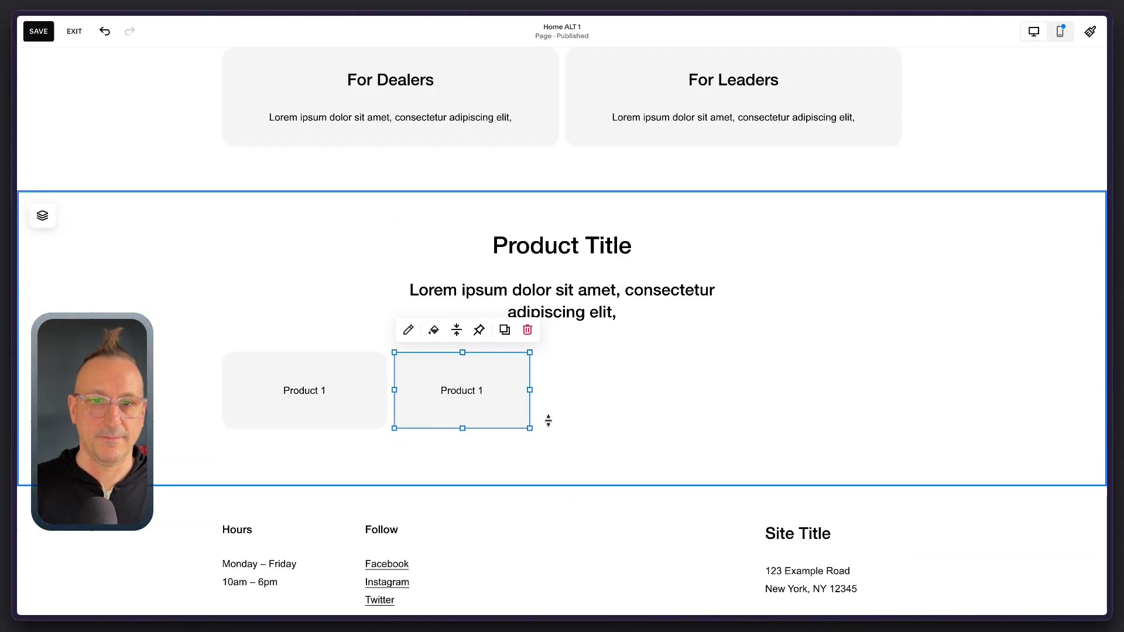
drag(530, 429, 552, 468)
click(341, 418)
drag(306, 428, 305, 470)
Step: Duplicate both "Product 1" blocks together and place the copies to their right, completing a row of four
shift+click(413, 389)
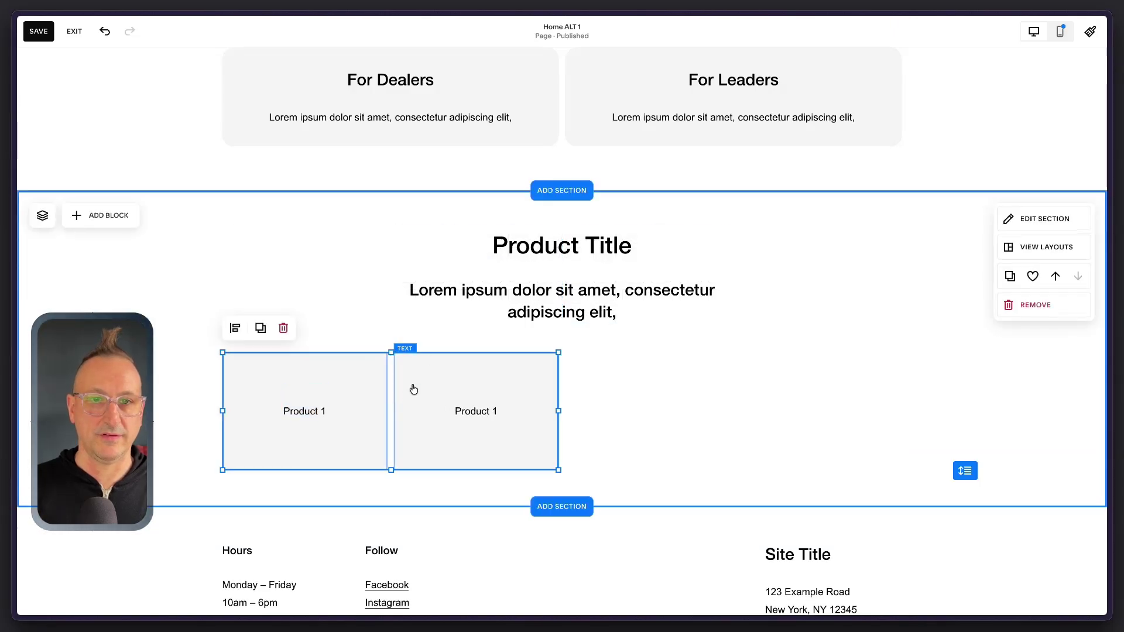
click(261, 329)
drag(462, 409, 776, 385)
scroll(747, 366, down, 2)
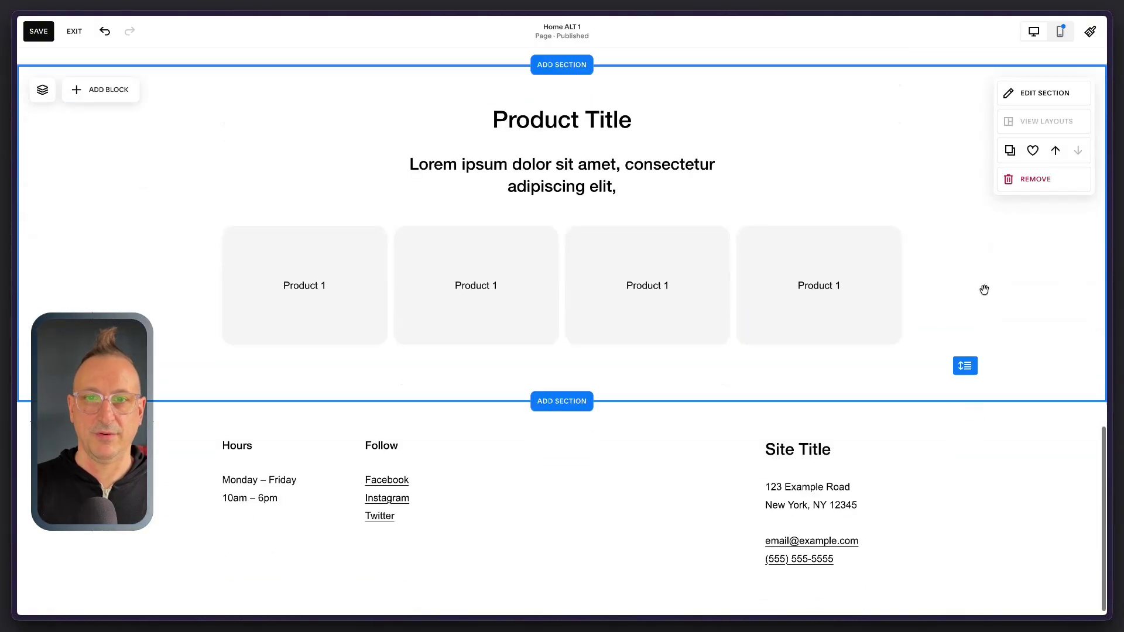
Step: Renumber the second, third and fourth product blocks as "Product 2", "Product 3" and "Product 4"
double_click(483, 285)
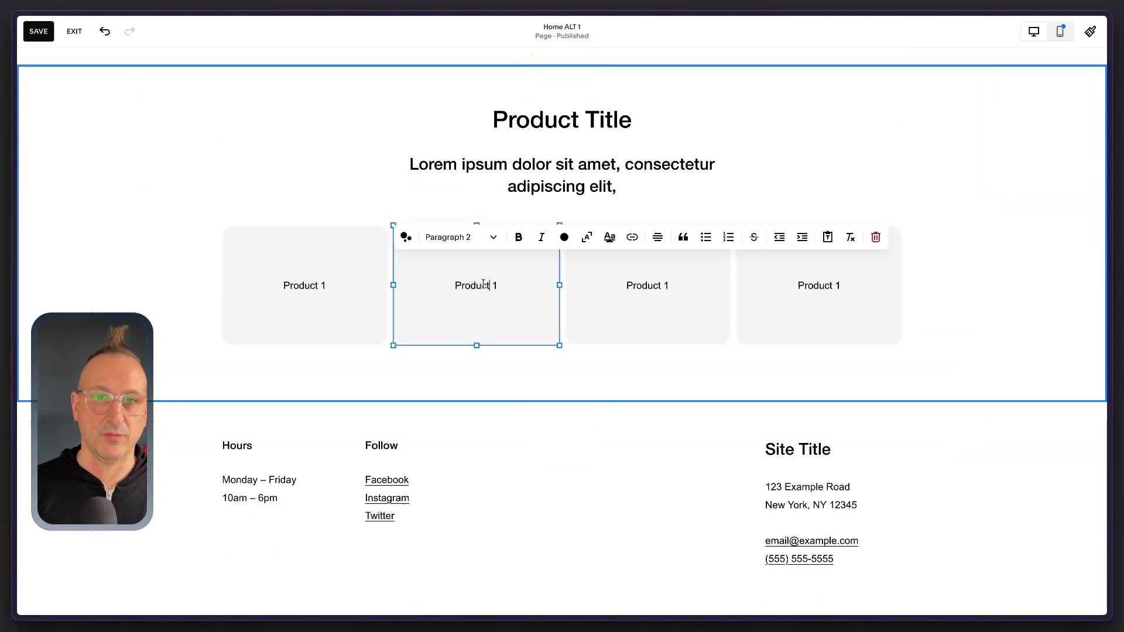
text(2)
click(665, 283)
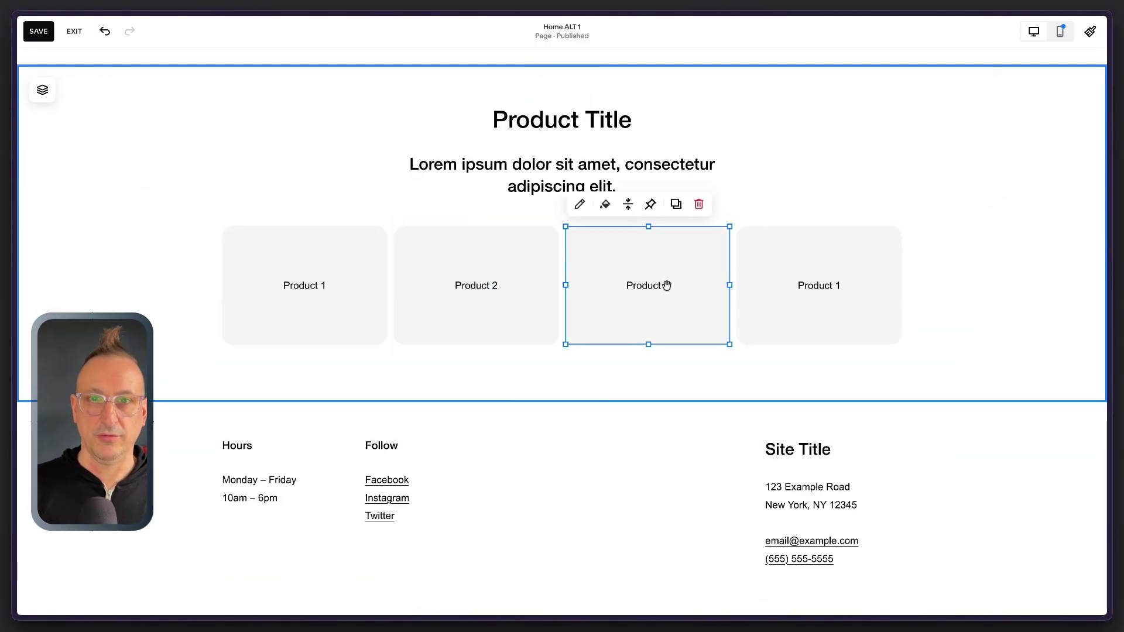
click(672, 284)
click(845, 288)
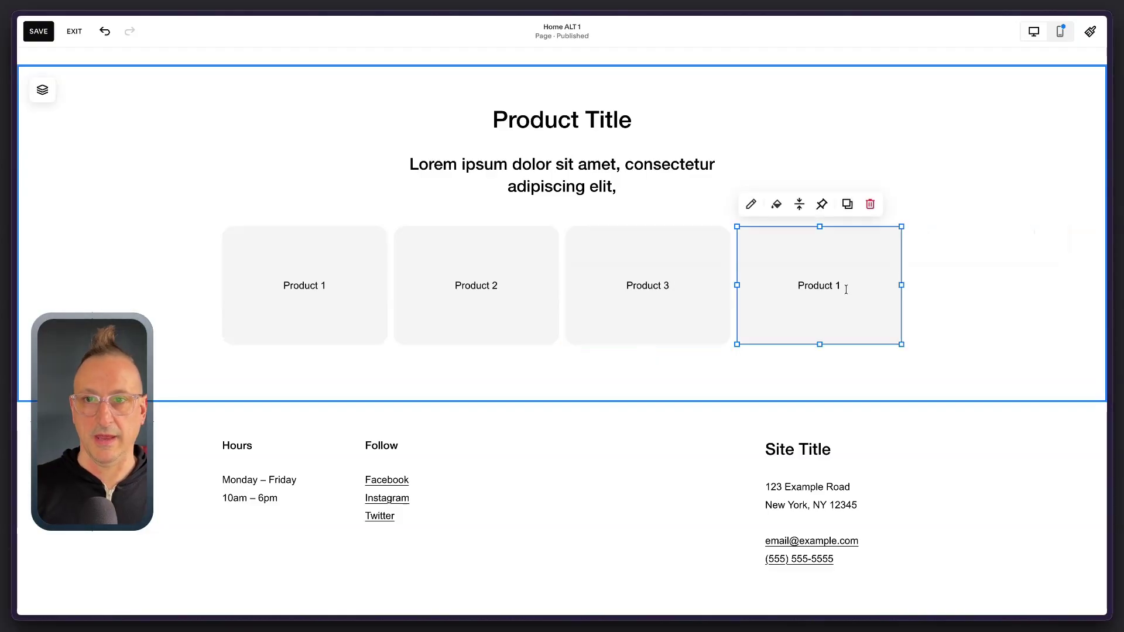
click(845, 288)
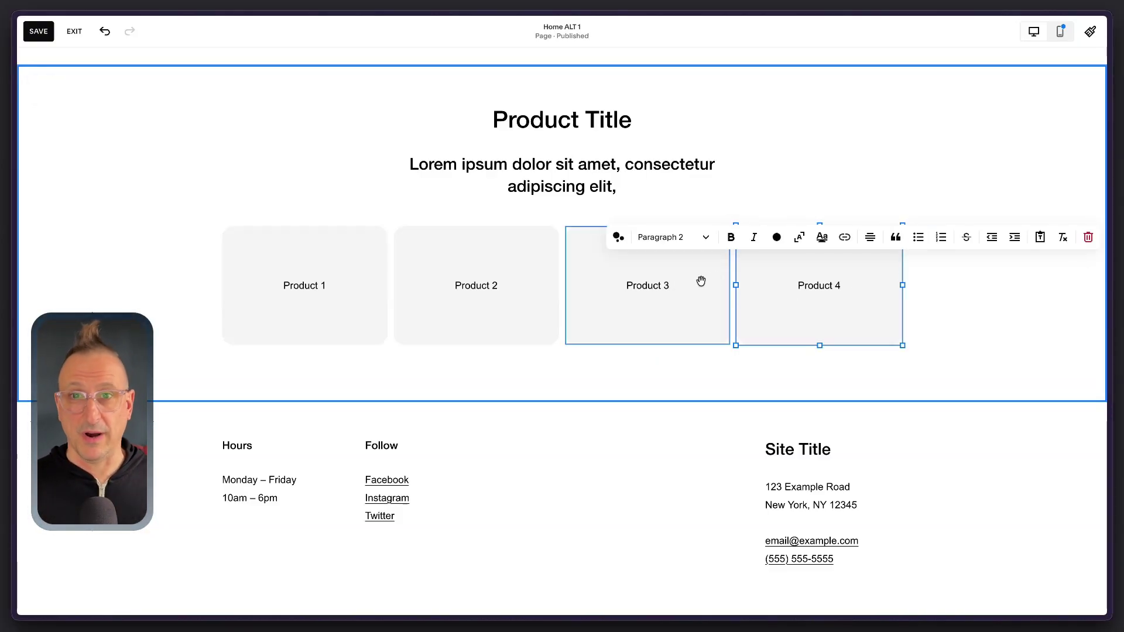
click(947, 295)
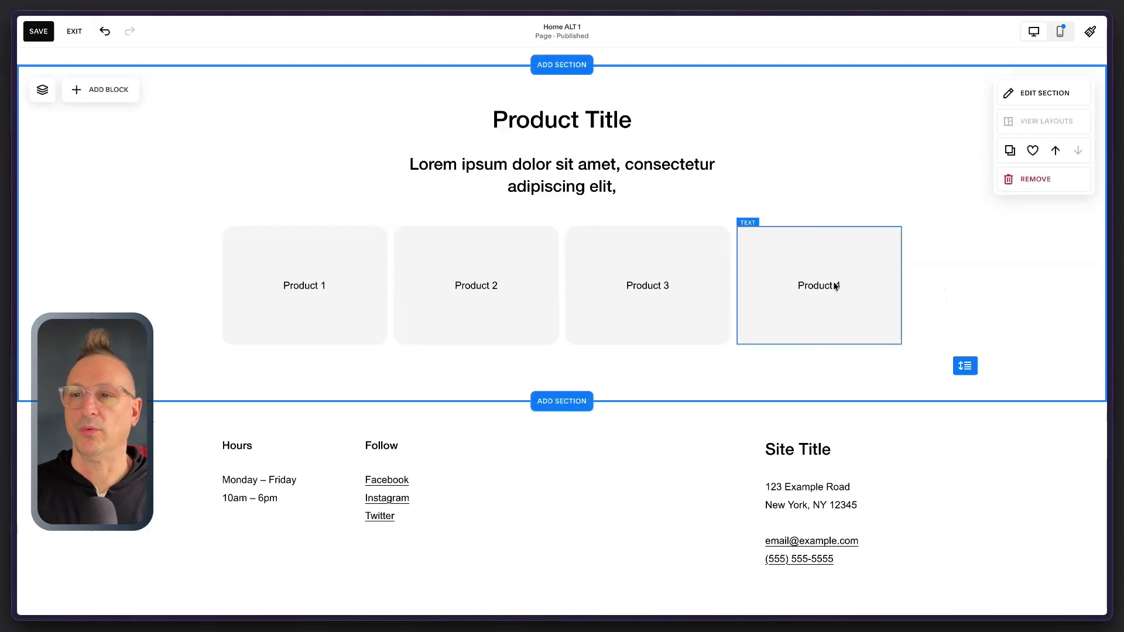
Step: Duplicate the "Testimonial Title" video section and move the copy down below the product section
scroll(795, 313, down, 1)
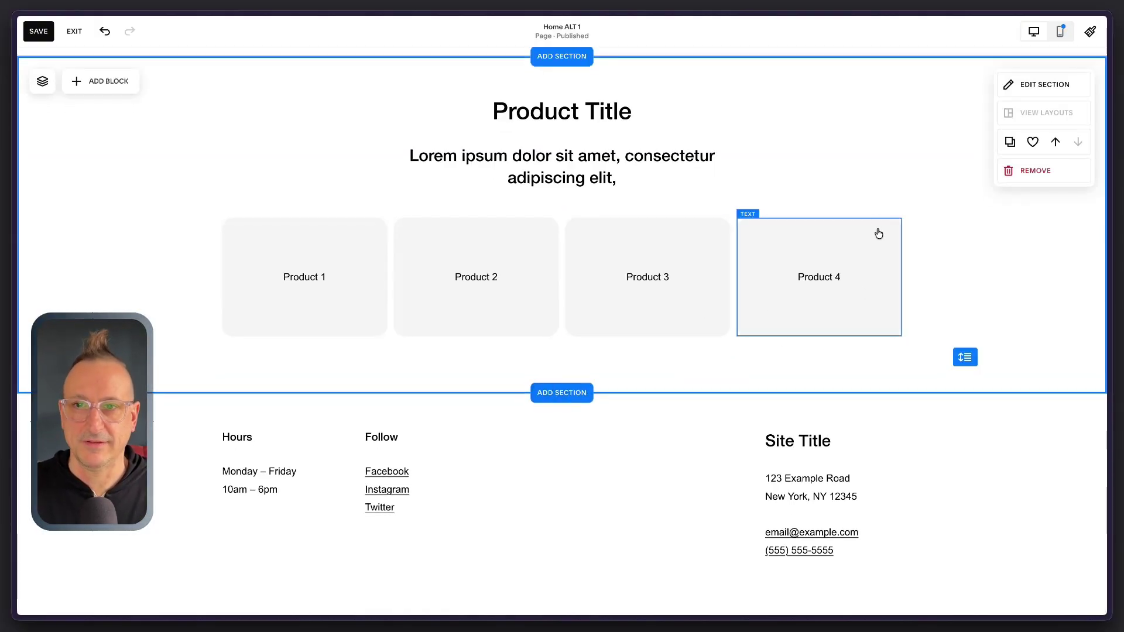
scroll(835, 196, up, 5)
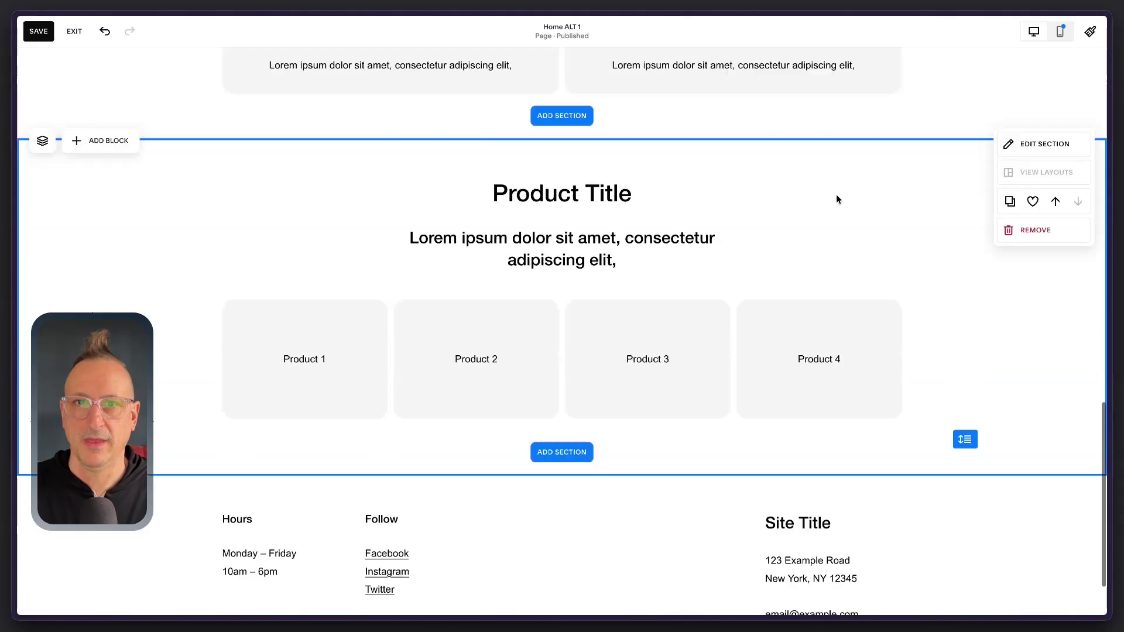
scroll(835, 195, up, 5)
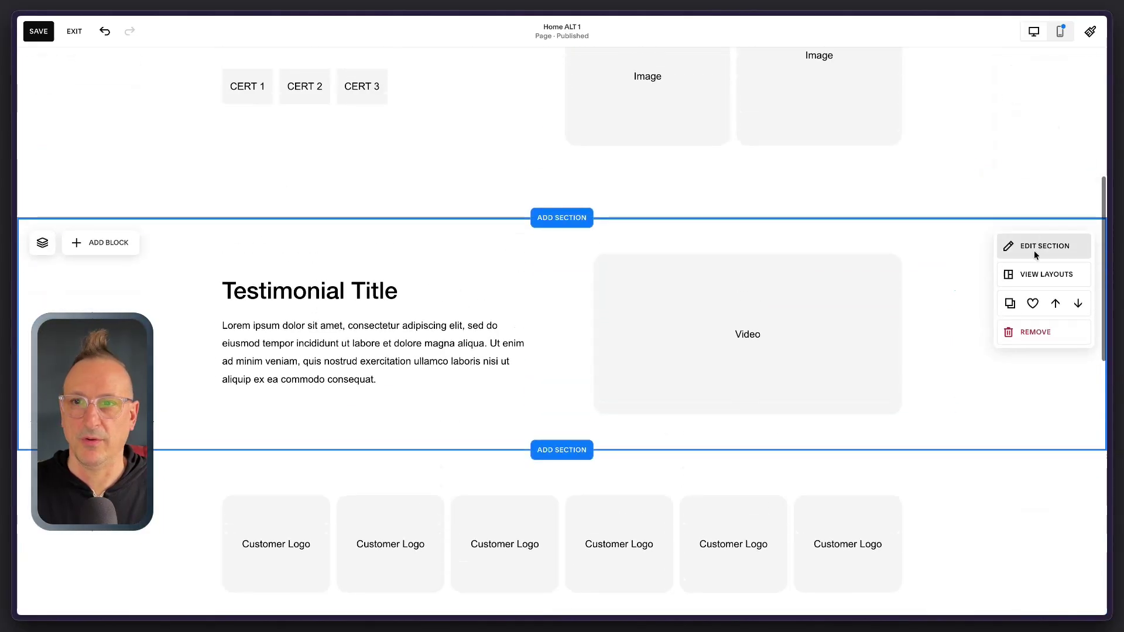
click(1014, 312)
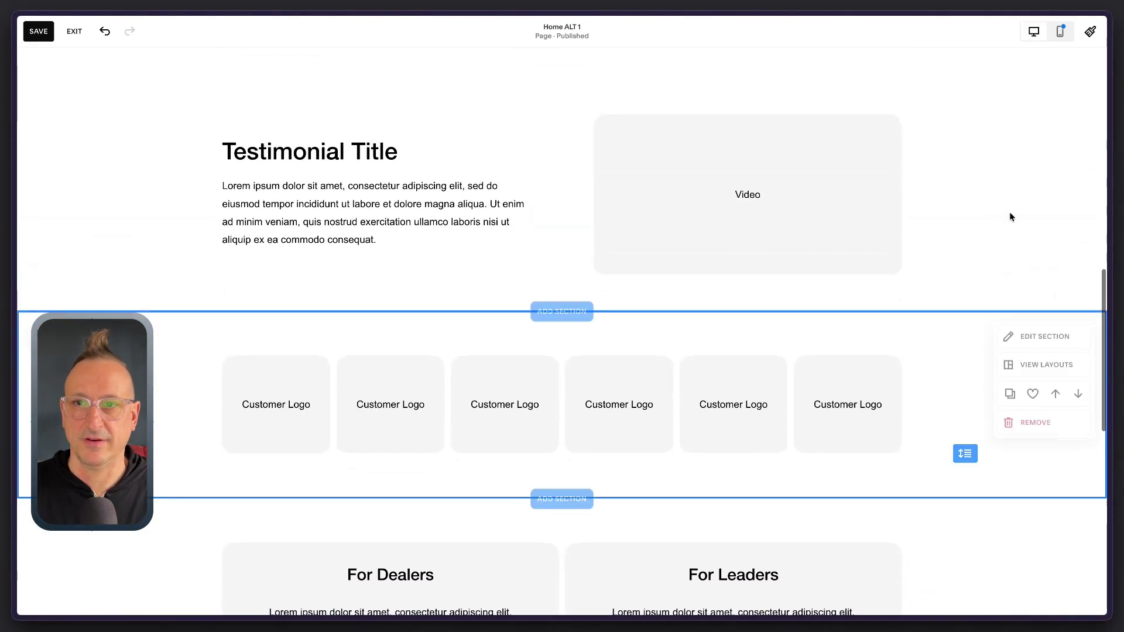
click(1076, 165)
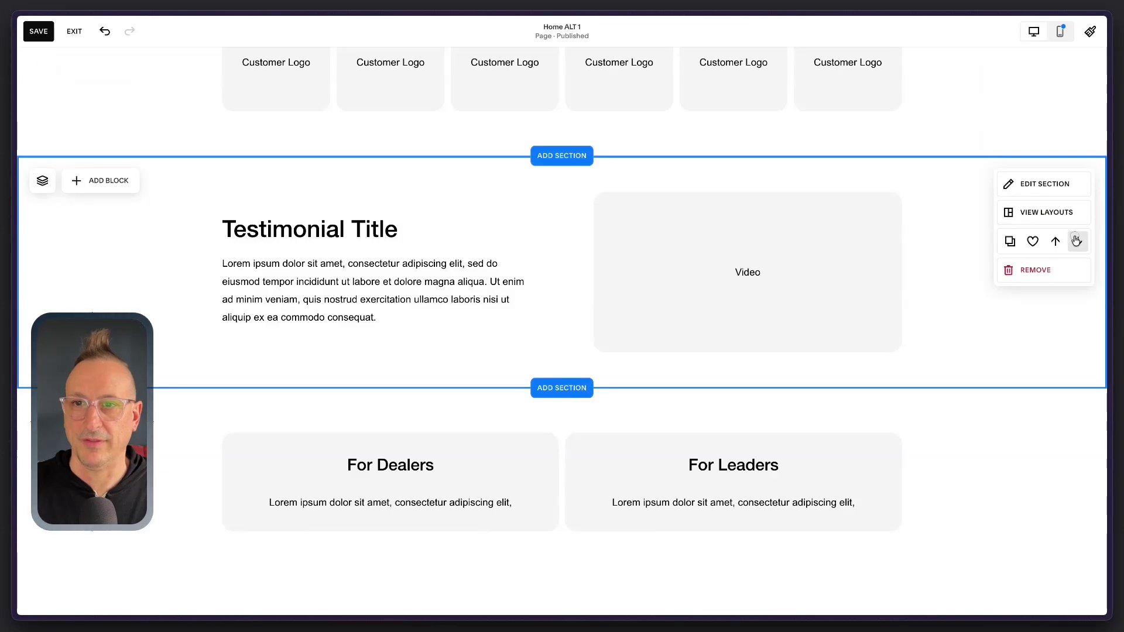
click(1075, 241)
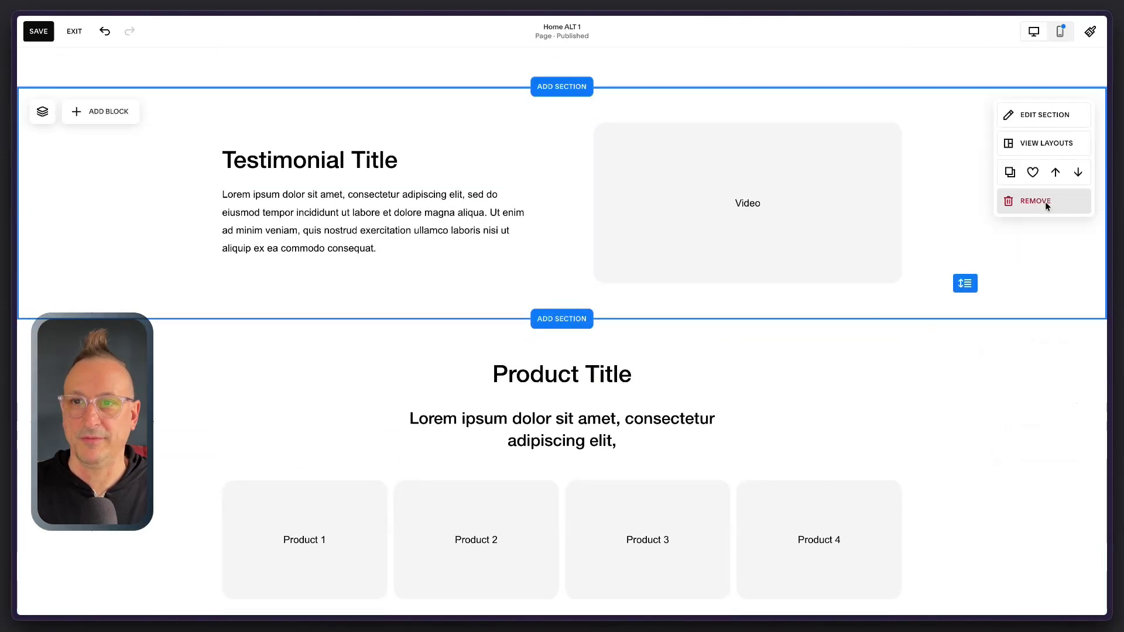
click(1076, 171)
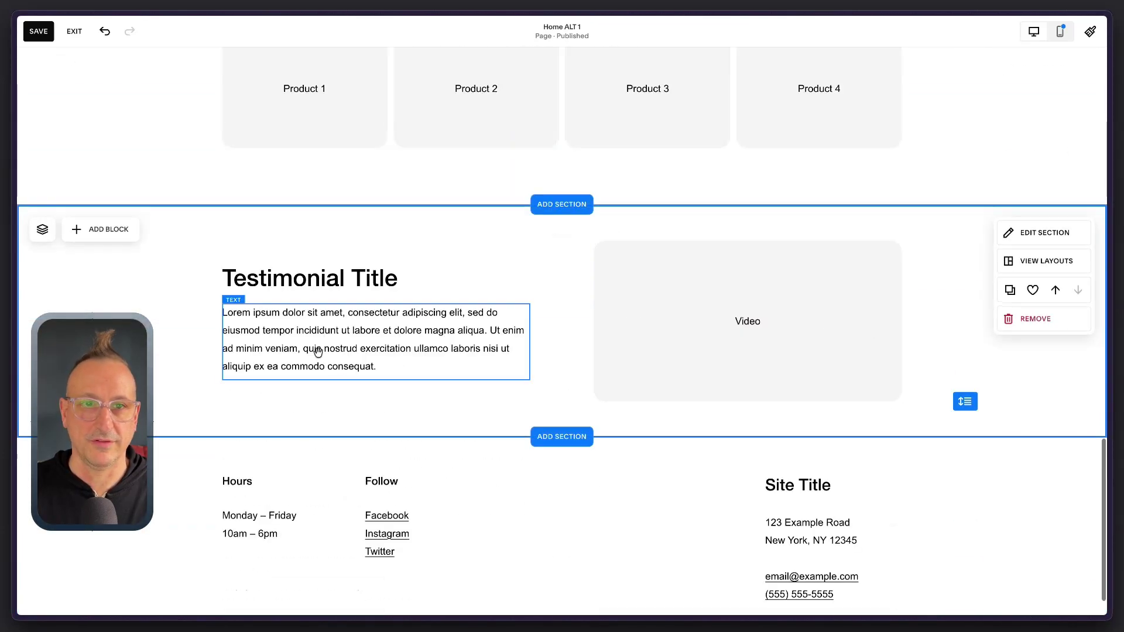
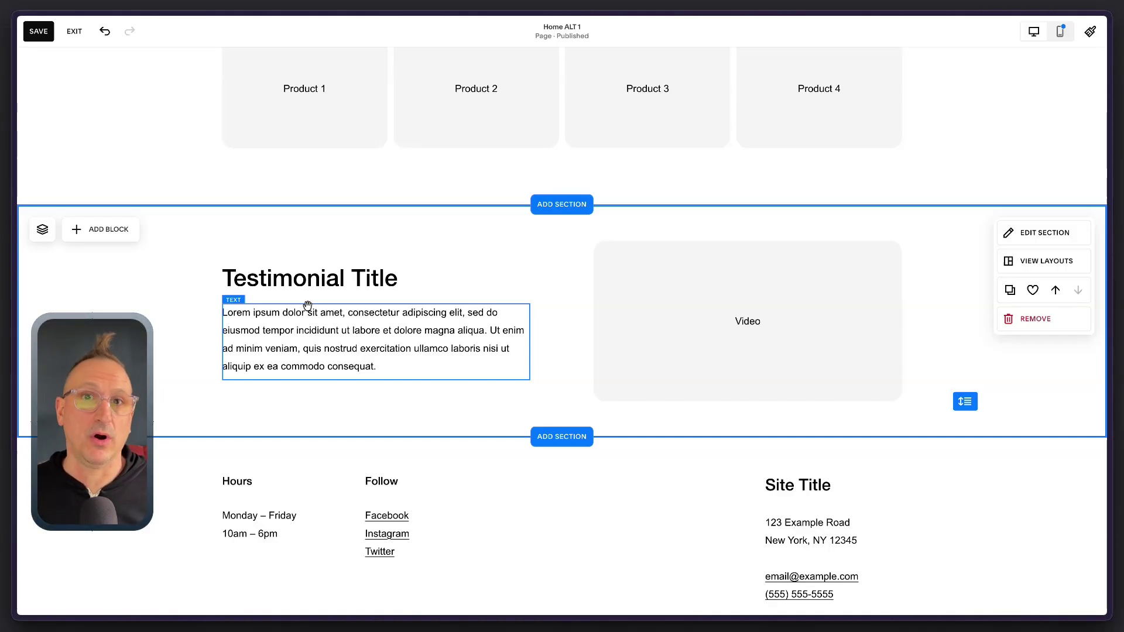
Step: Delete the "Video" block from the copied testimonial section and place a Form block in the space to the right of the text
click(674, 294)
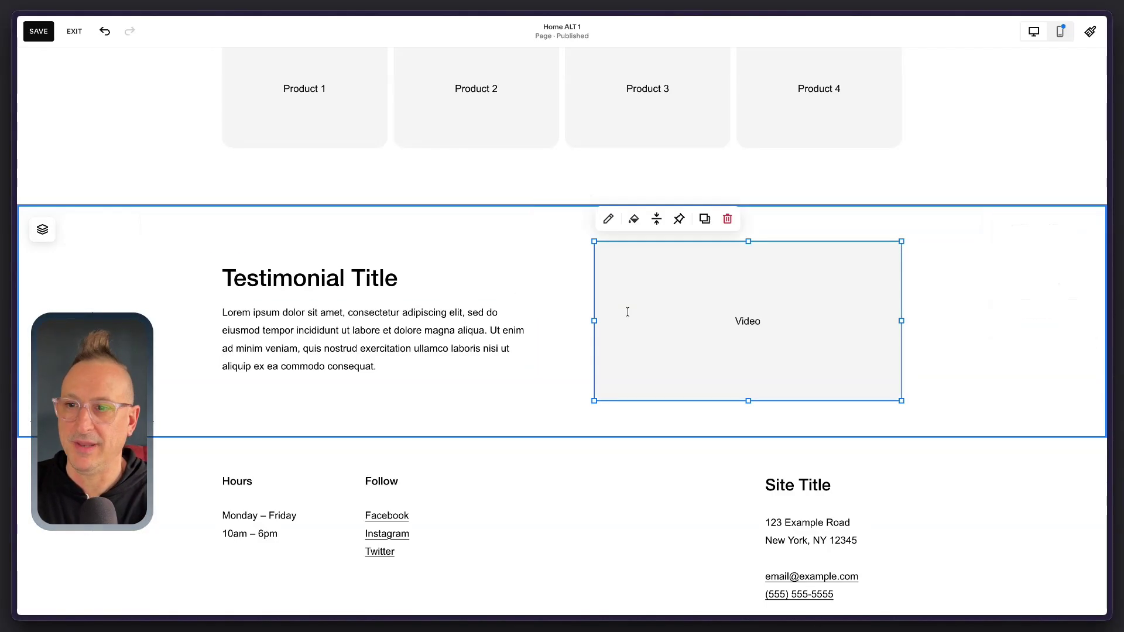
click(727, 219)
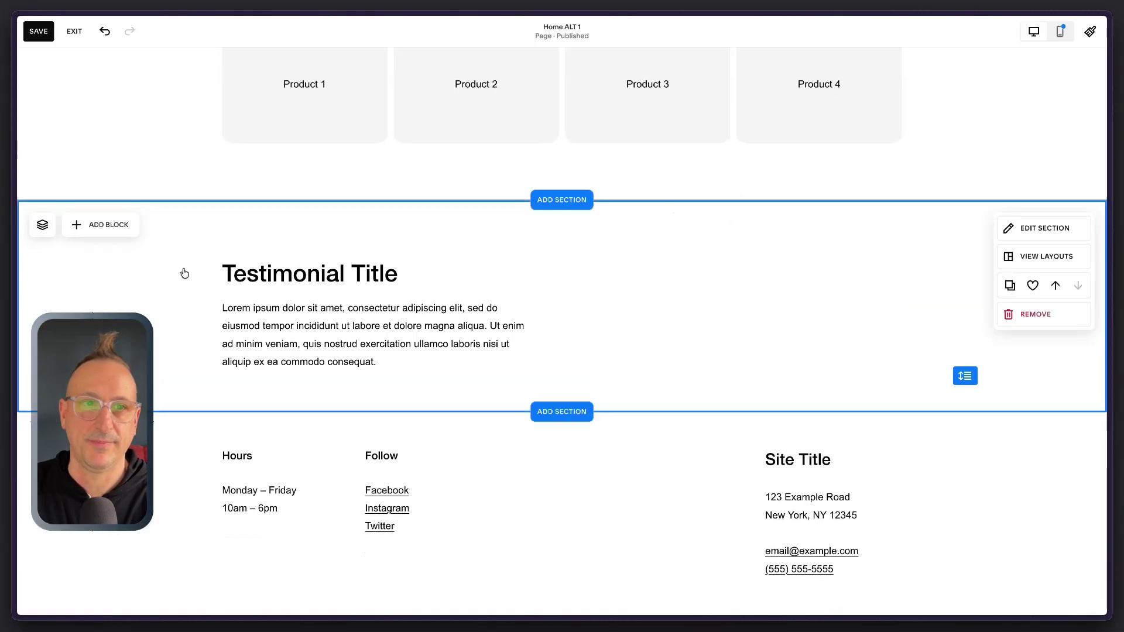
click(110, 224)
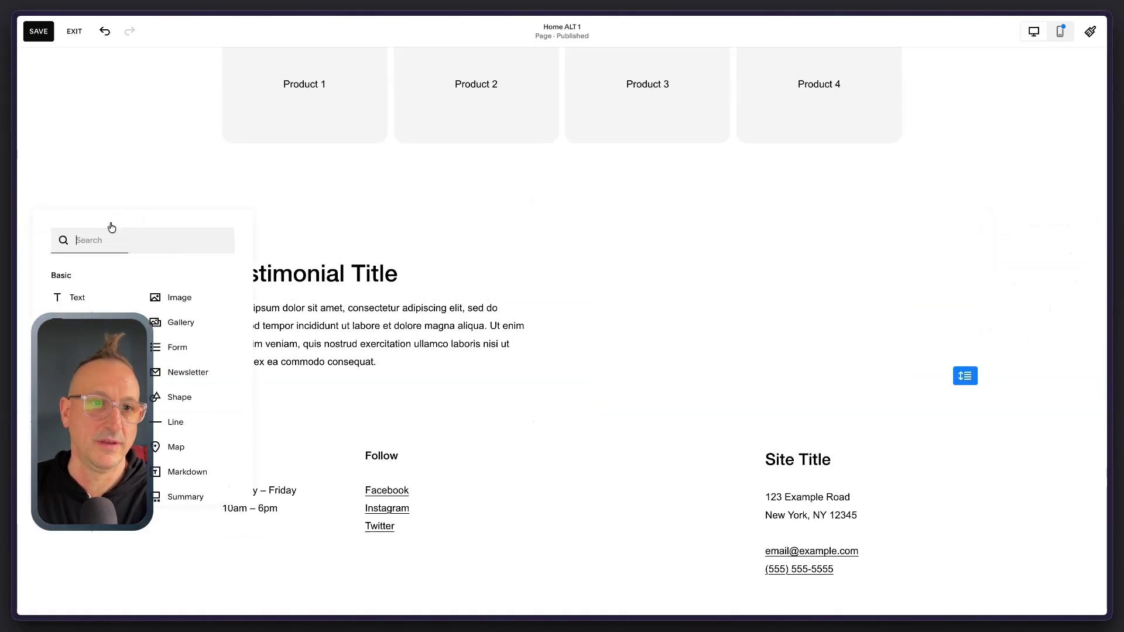
click(168, 358)
drag(306, 349, 718, 321)
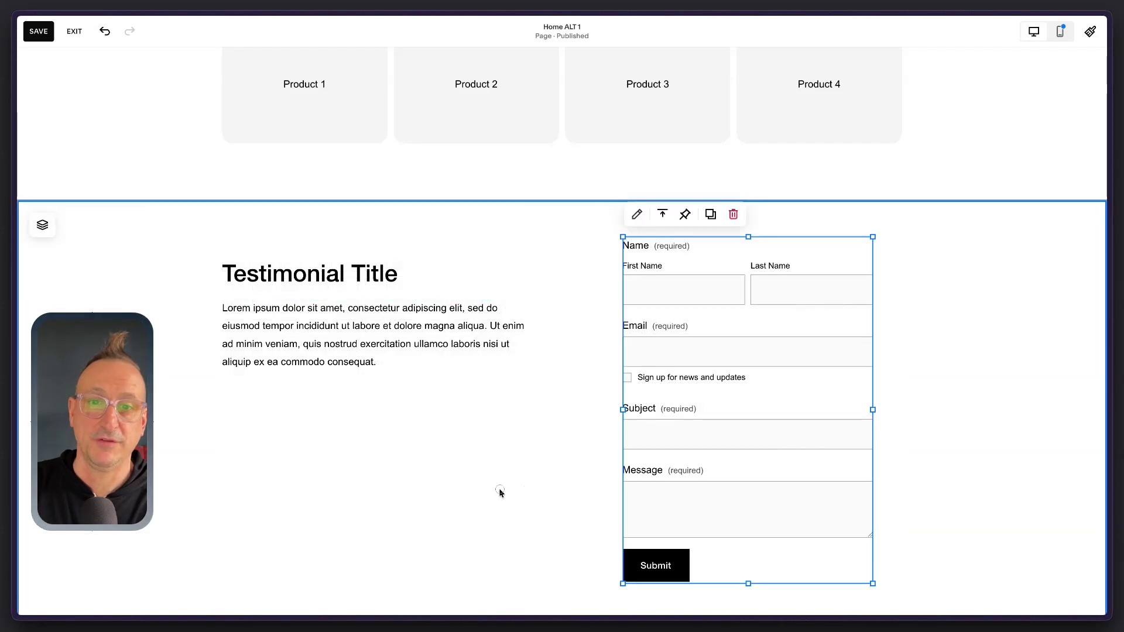
Step: Remove the Subject and Message fields from the form
double_click(708, 491)
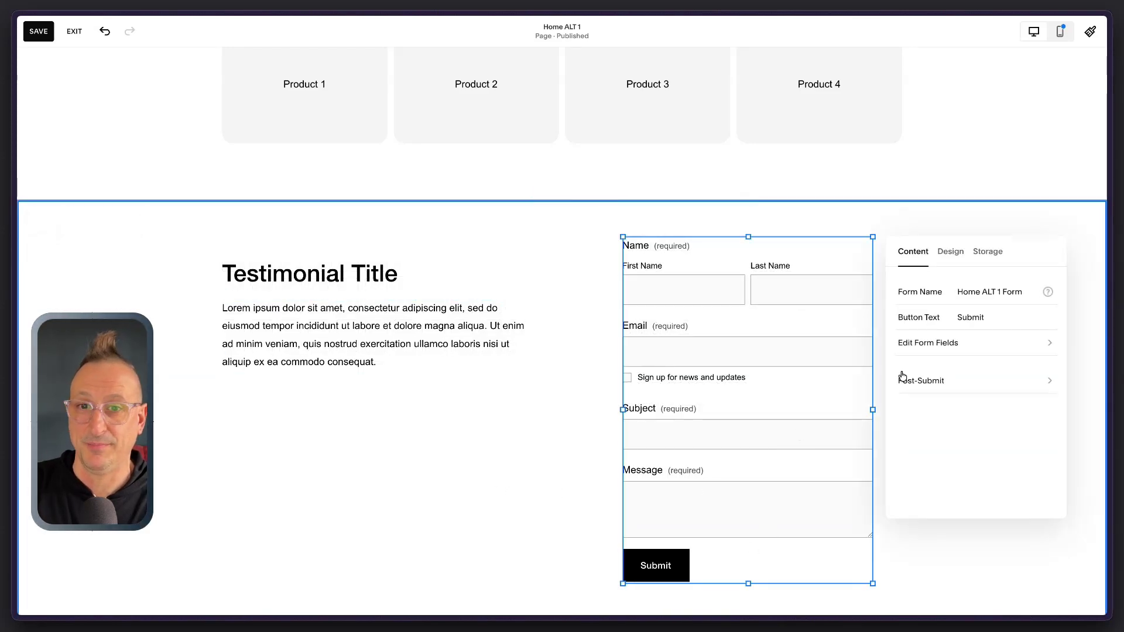
click(950, 342)
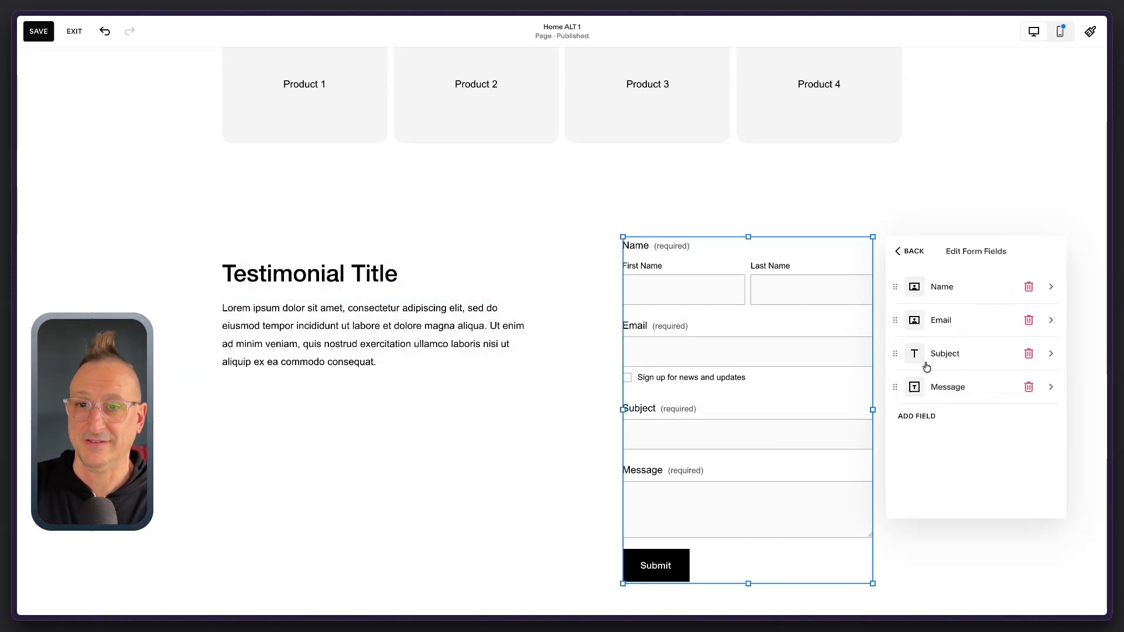
click(1029, 353)
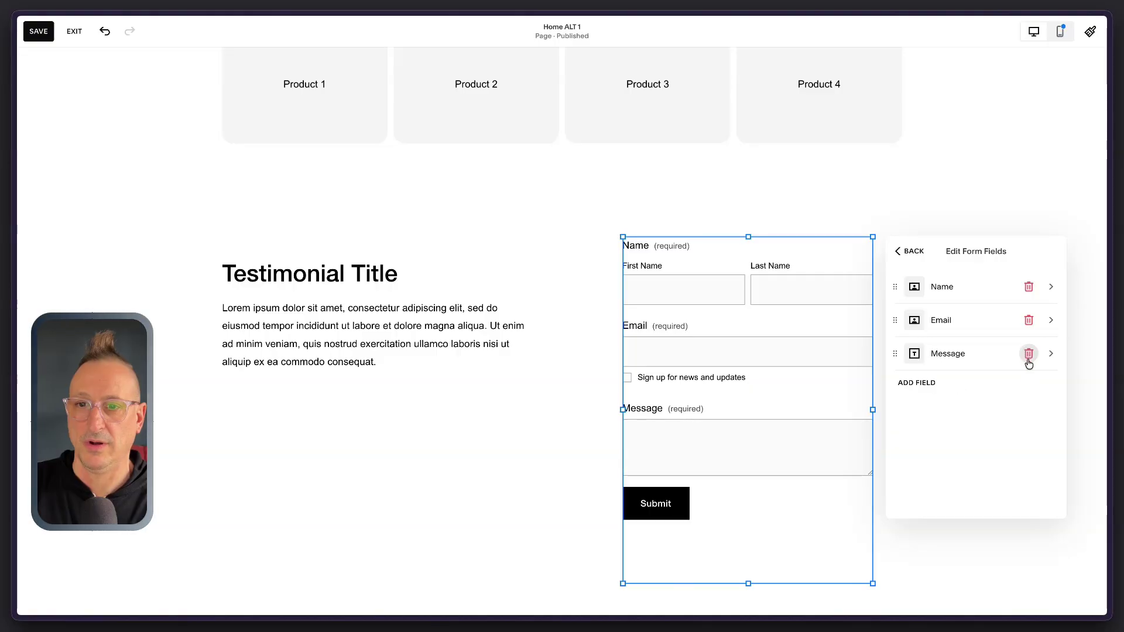
click(1028, 354)
Step: Move the form to the right edge of the content area and shift the heading, paragraph and form up one grid row together
click(537, 483)
drag(676, 348, 665, 370)
click(560, 401)
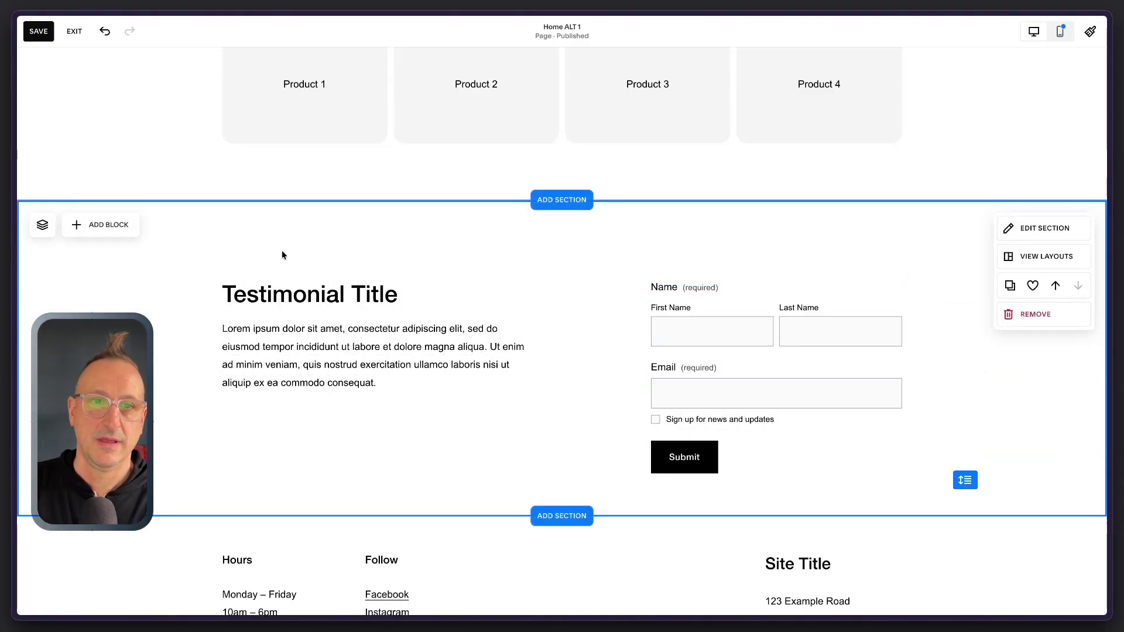
drag(305, 315, 704, 364)
drag(702, 364, 695, 338)
click(694, 336)
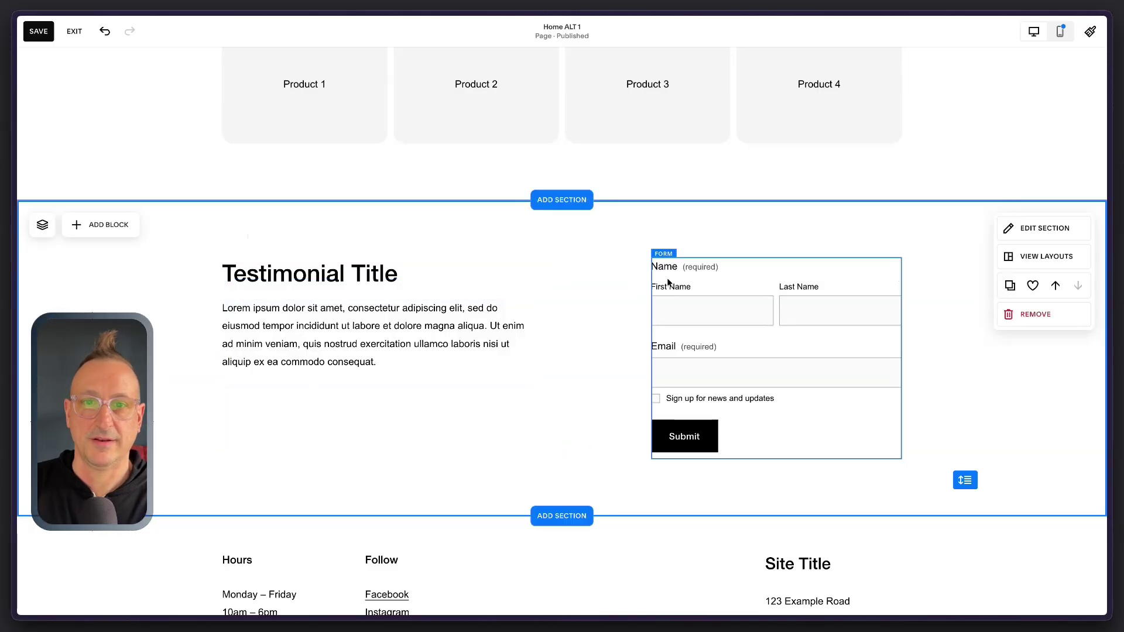
Step: Turn on the form's Background design option, leaving Lightbox off
click(666, 279)
click(665, 236)
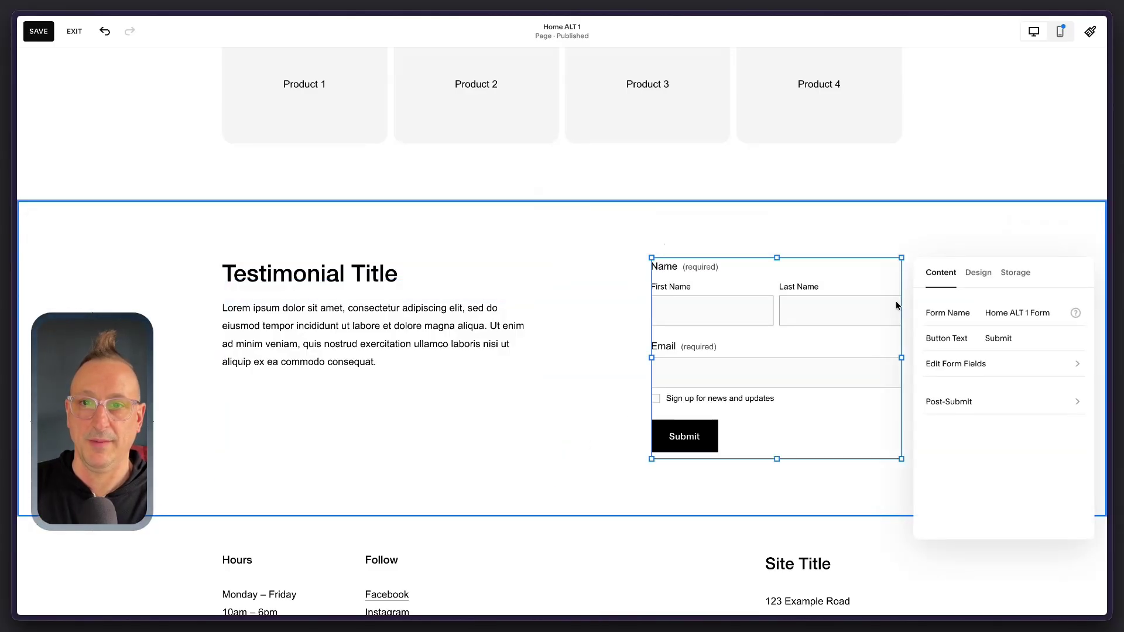
click(977, 272)
scroll(1029, 457, down, 3)
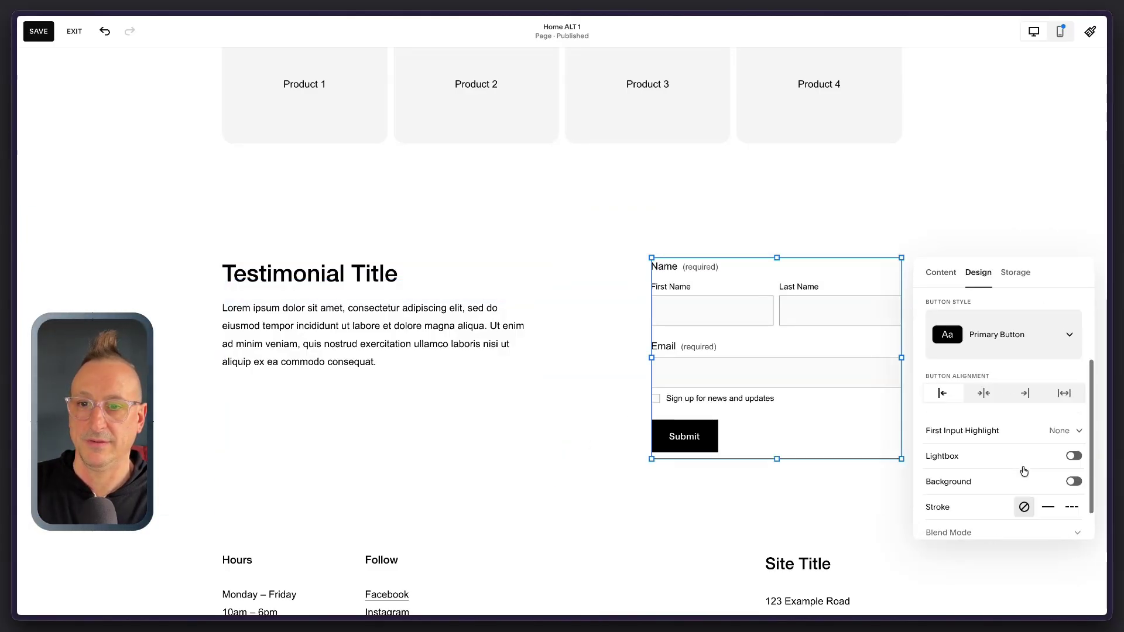
click(1073, 411)
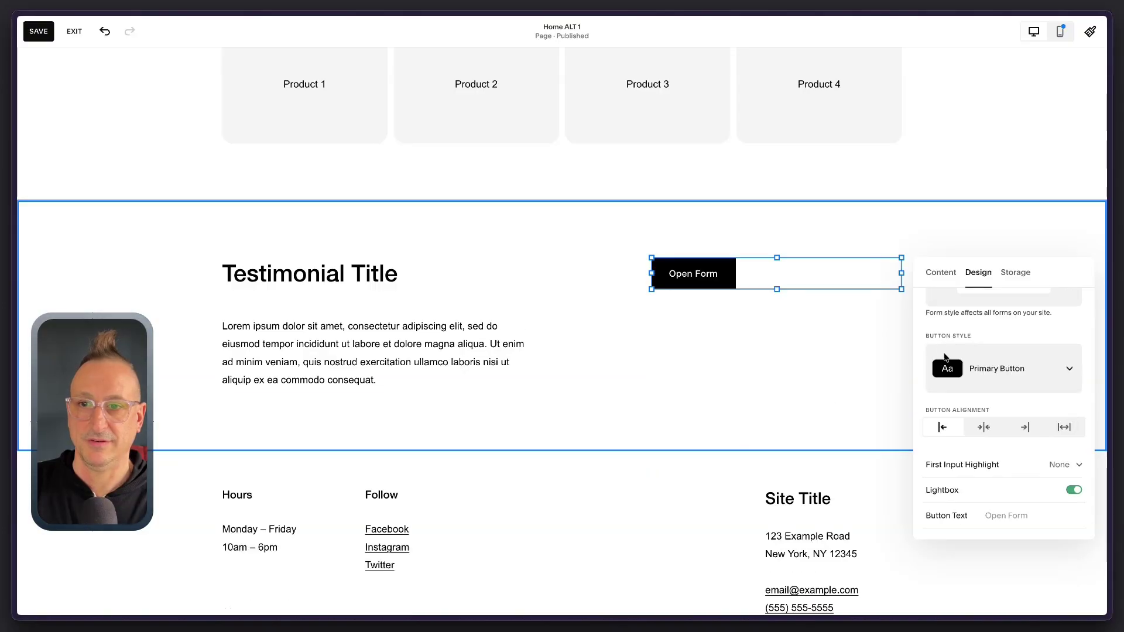
click(1074, 490)
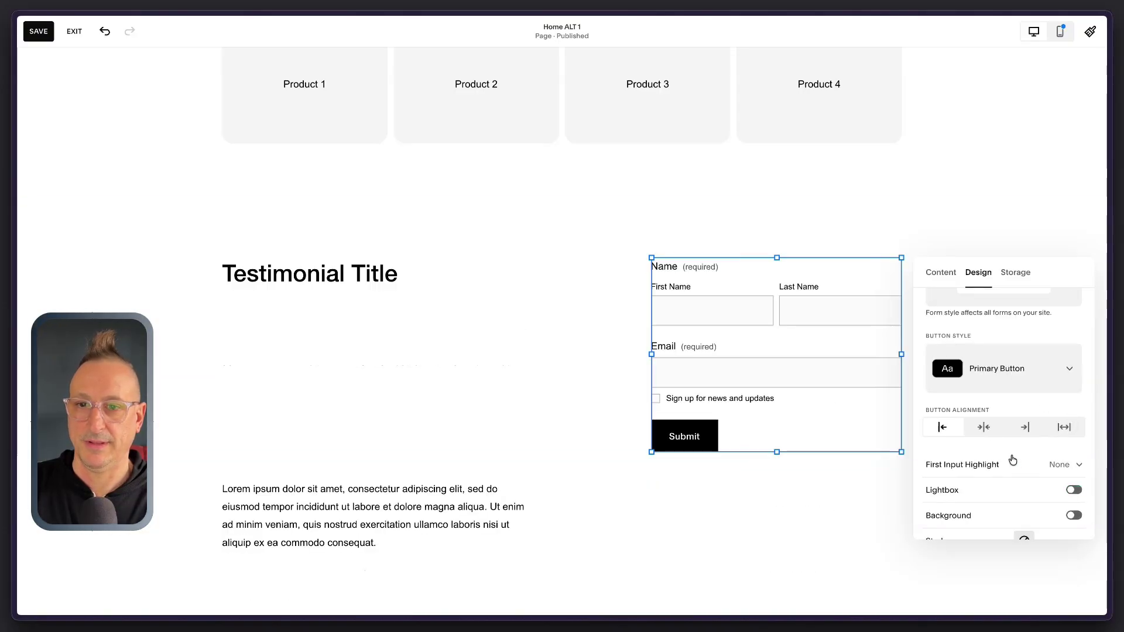
scroll(991, 433, down, 2)
click(1073, 439)
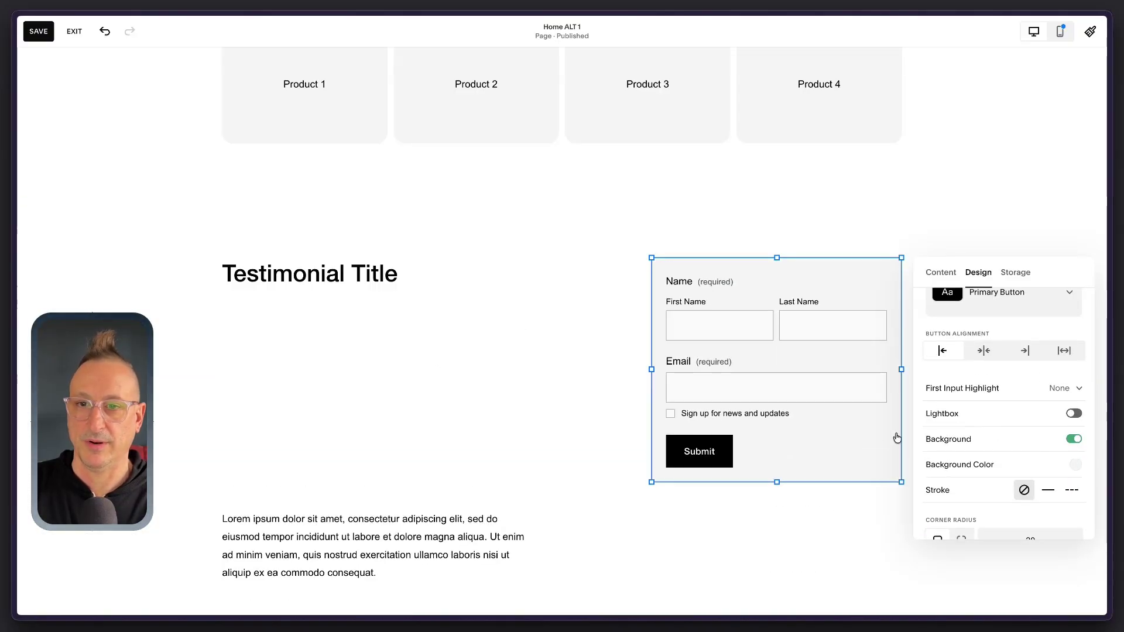
Step: Extend the form box slightly at its lower edge and move the lorem ipsum paragraph directly beneath "Testimonial Title"
click(621, 484)
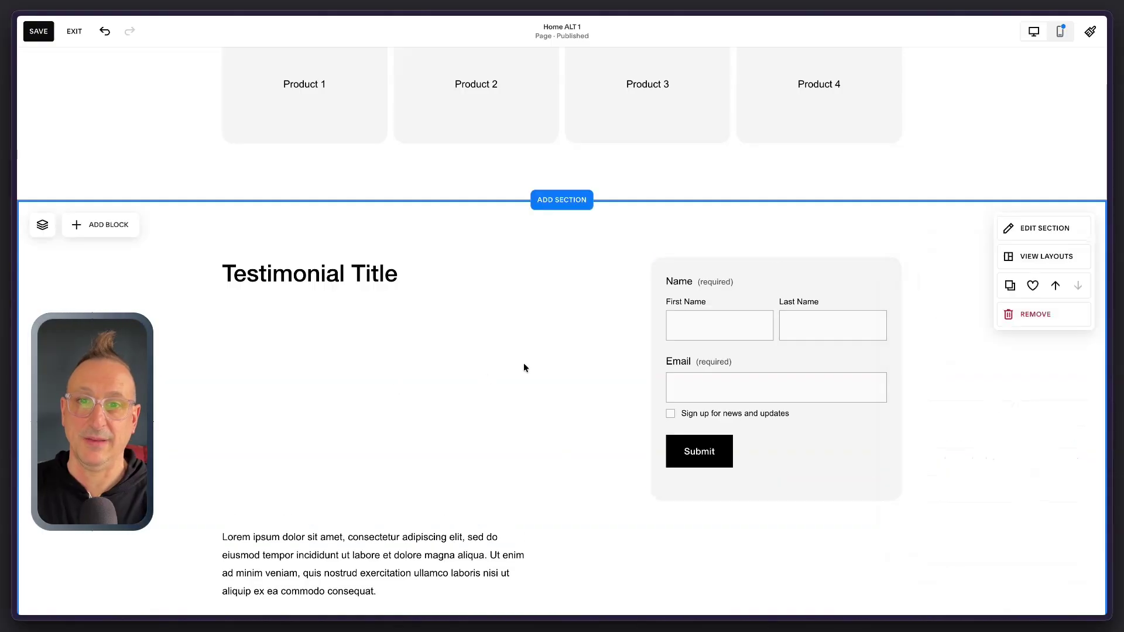
drag(302, 556, 310, 329)
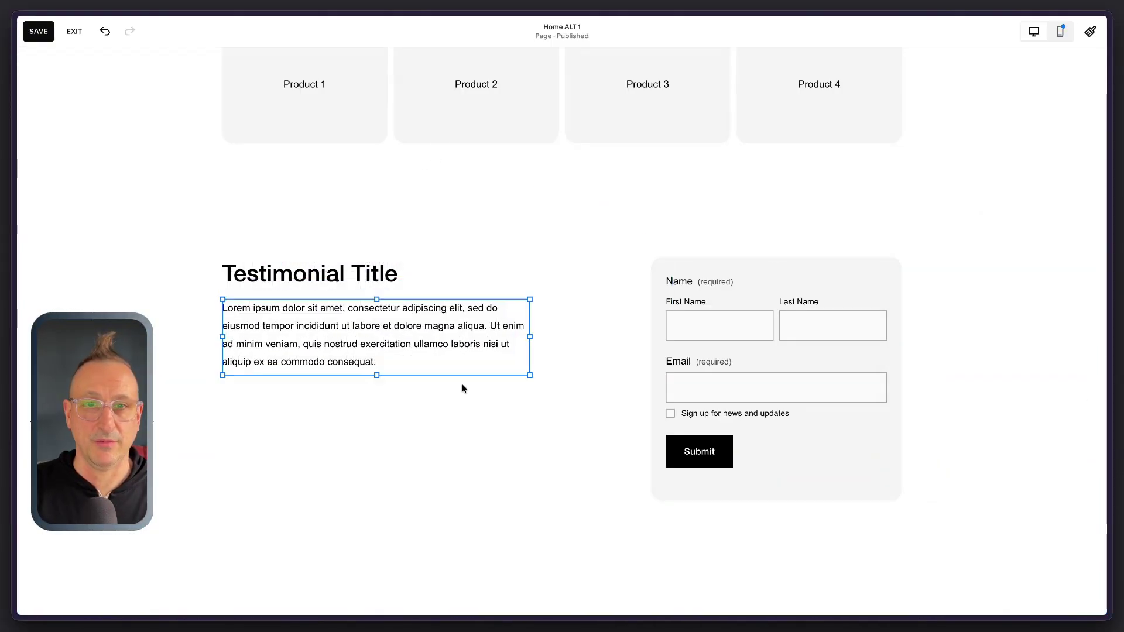
Step: Change the form section's heading from "Testimonial Title" to "Contact Title"
double_click(389, 271)
key(Left)
key(Left)
key(ctrl+shift+Left)
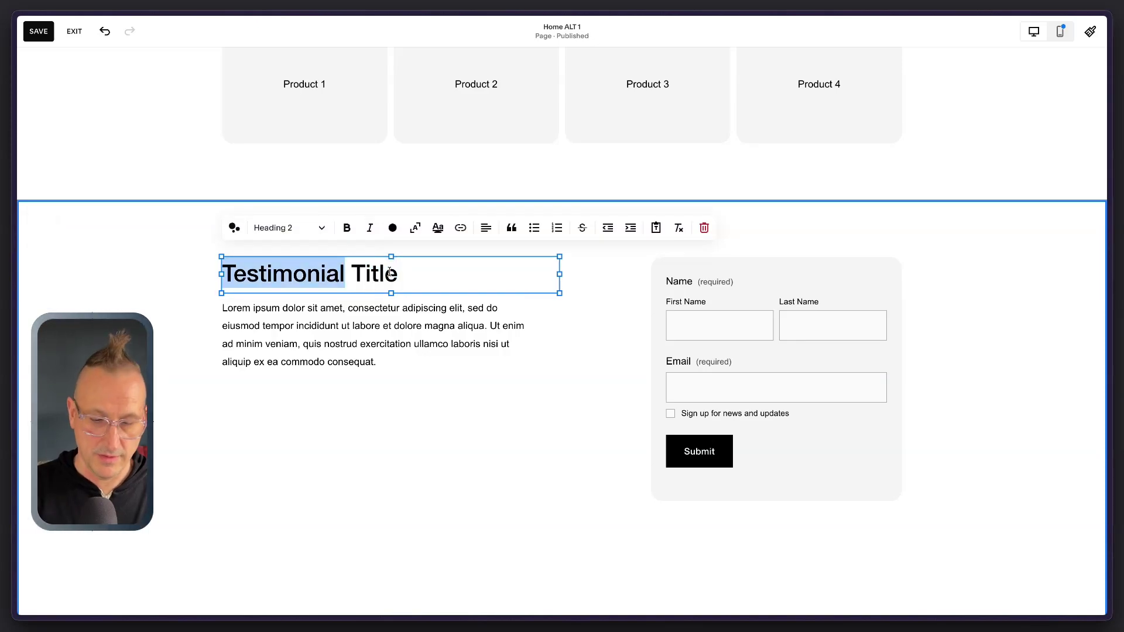
text(COntact)
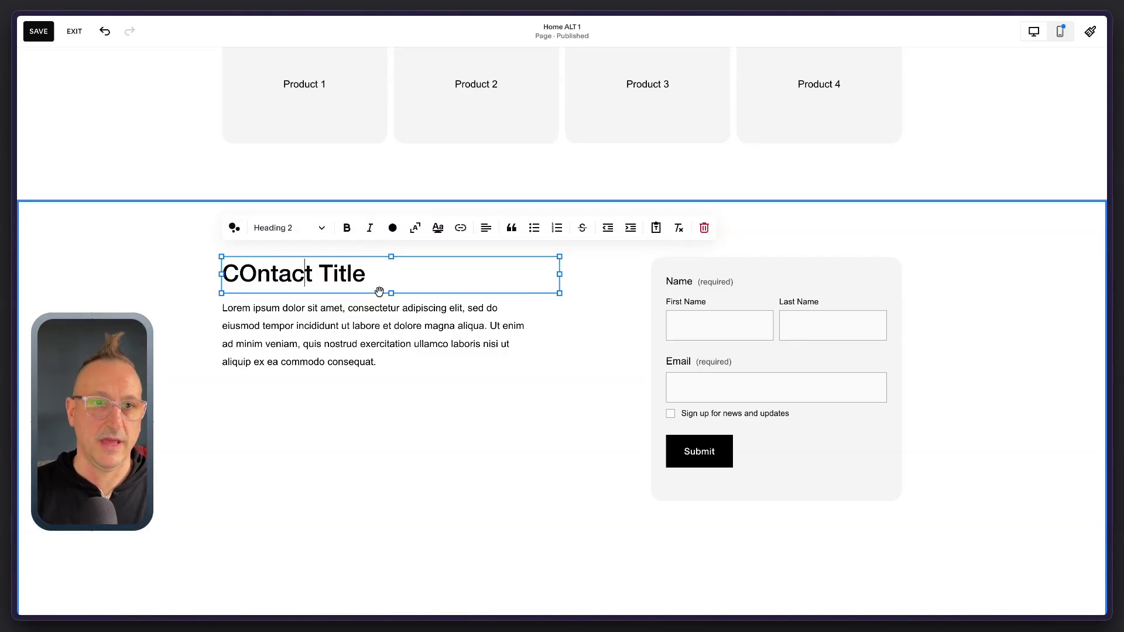
text(o)
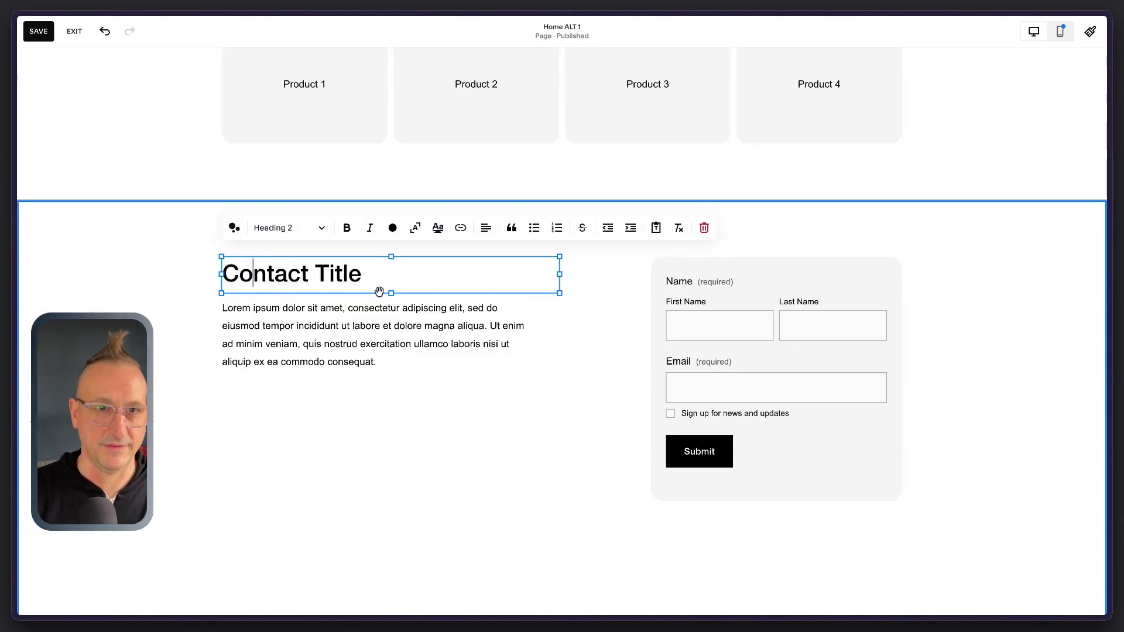
click(379, 313)
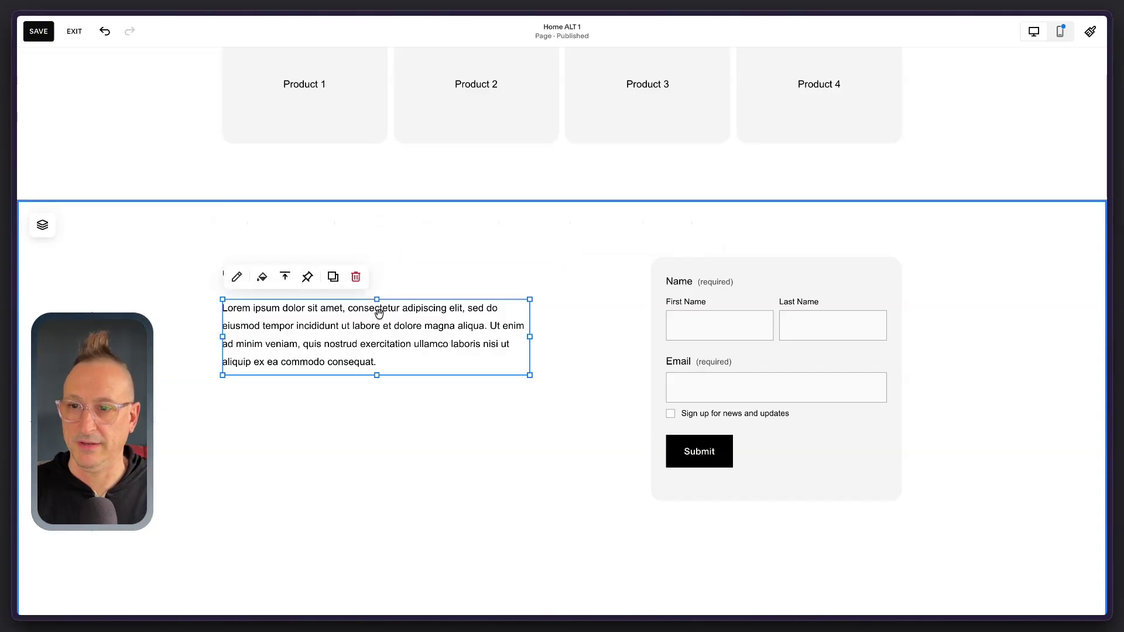
click(393, 406)
Step: Copy the hero's CERT 1, CERT 2 and CERT 3 boxes into the contact section, placing them beneath the lorem ipsum paragraph
scroll(372, 363, up, 20)
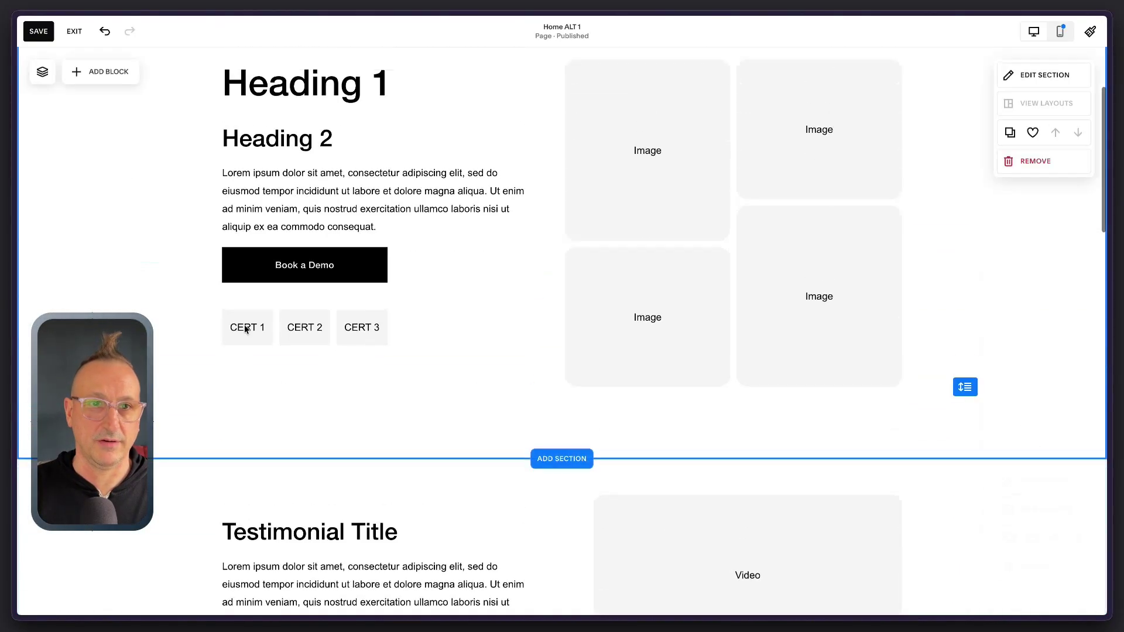
click(375, 319)
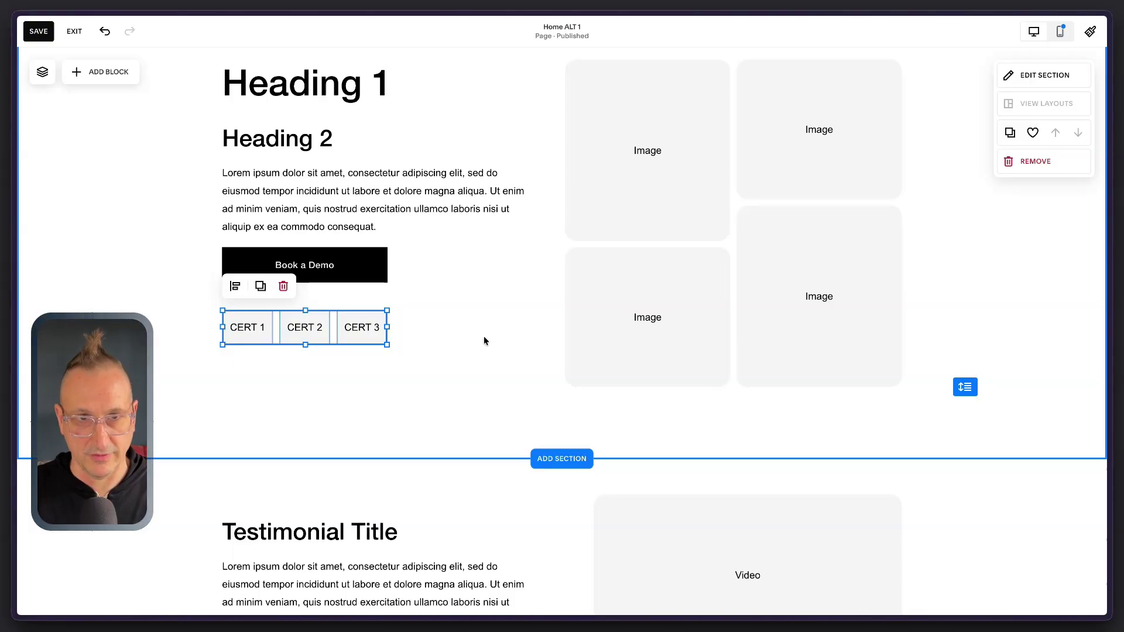
scroll(484, 340, down, 15)
scroll(484, 340, down, 10)
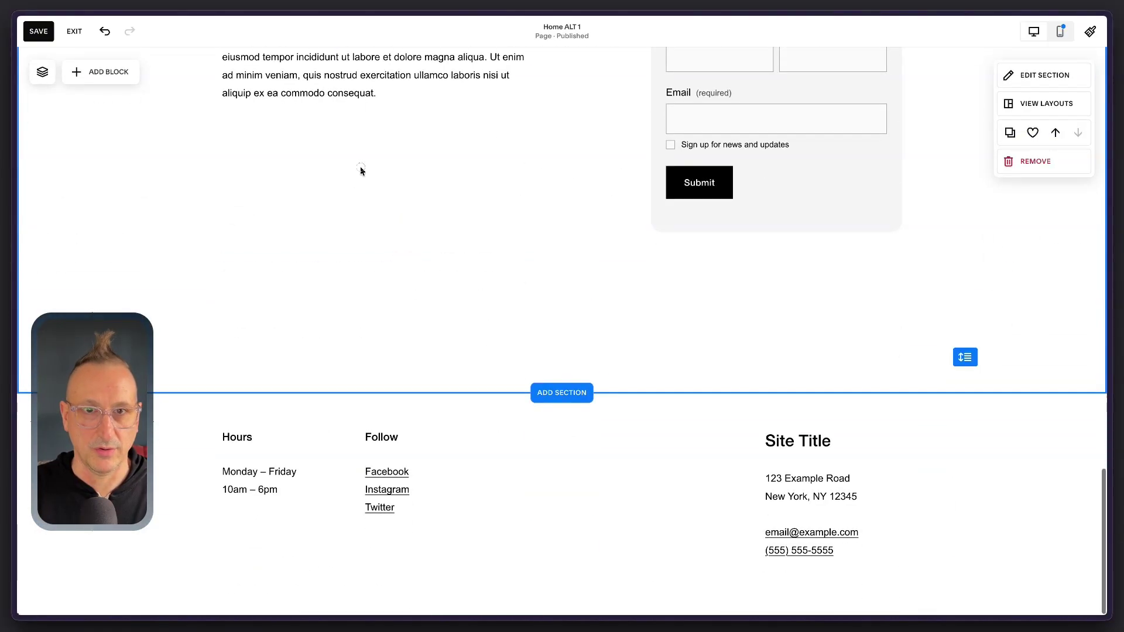
click(335, 100)
scroll(341, 162, up, 2)
click(333, 256)
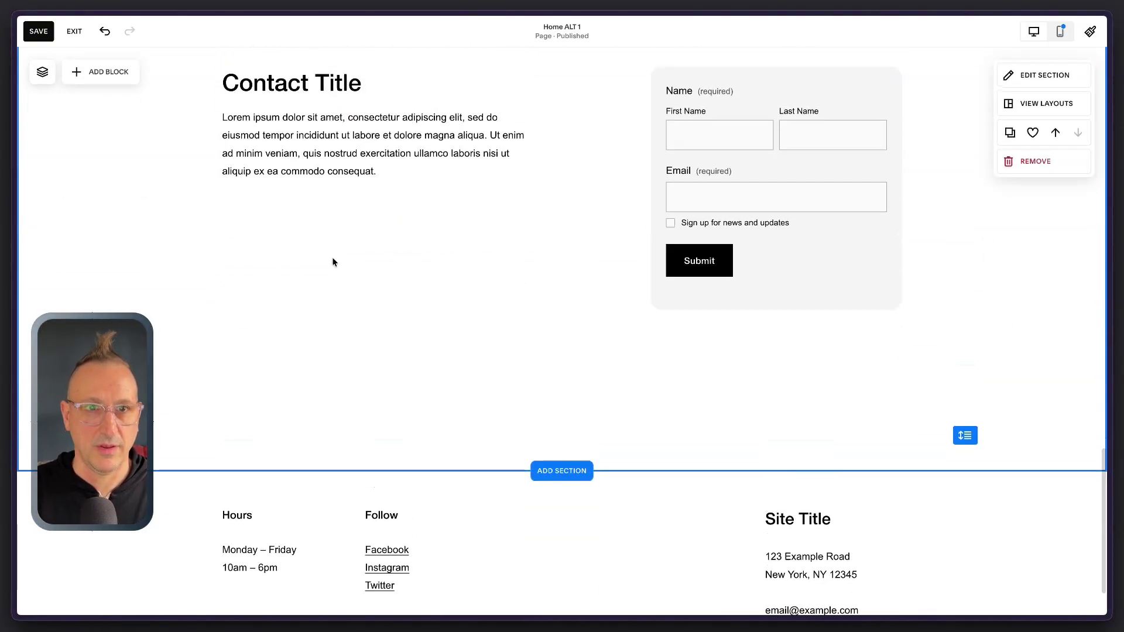
key(ctrl+v)
drag(367, 85, 427, 251)
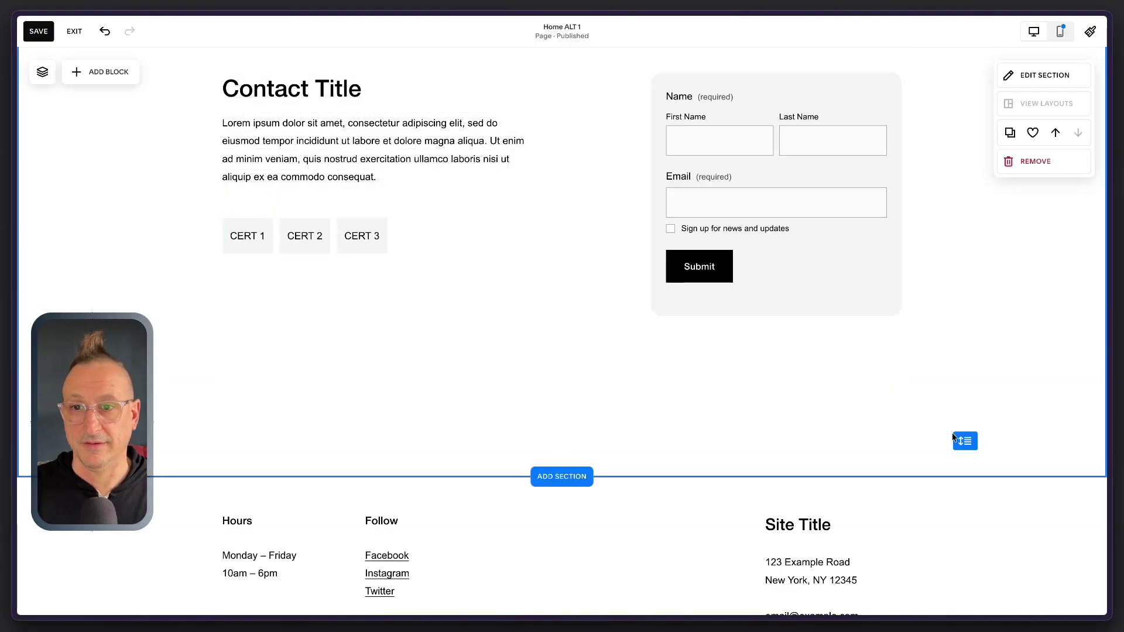
Step: Shorten the contact section from its lower edge, save the page and exit editing
drag(965, 441, 965, 350)
scroll(564, 349, up, 15)
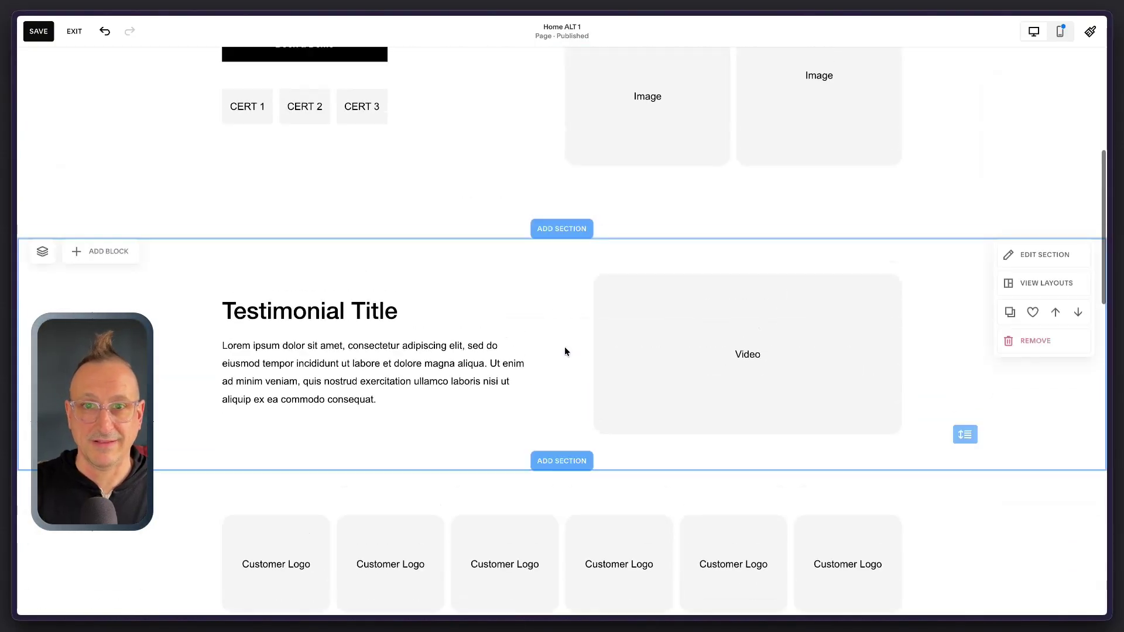
scroll(564, 351, up, 10)
click(39, 31)
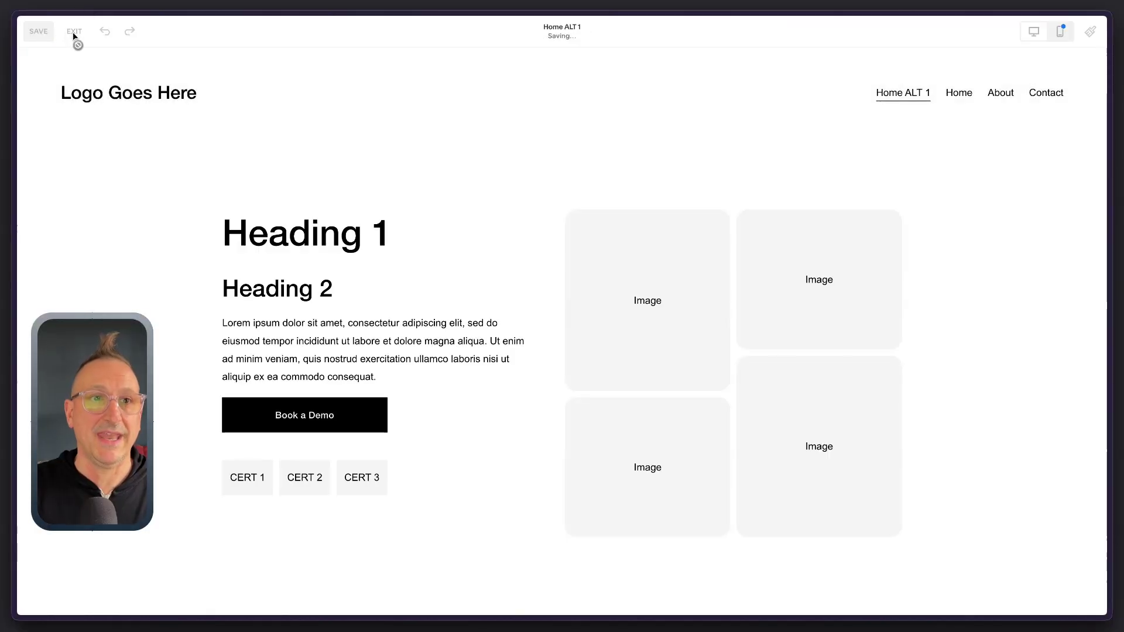
click(73, 34)
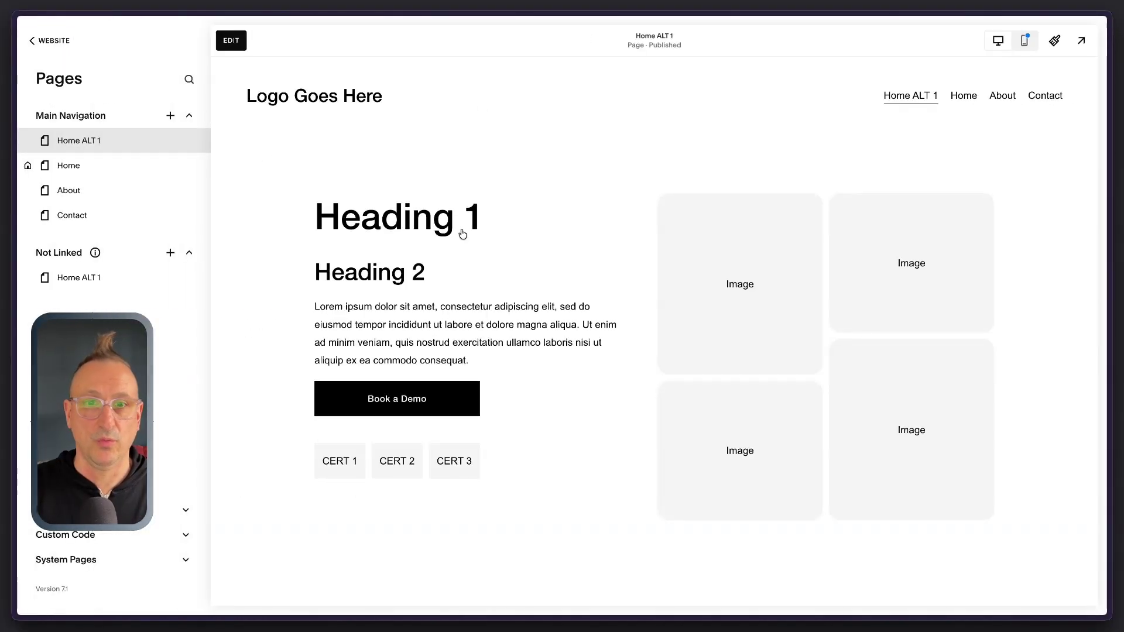
Step: Review the saved Home ALT 1 page's sections in the desktop preview
scroll(462, 234, down, 10)
scroll(461, 229, down, 4)
scroll(461, 231, up, 10)
scroll(568, 258, up, 3)
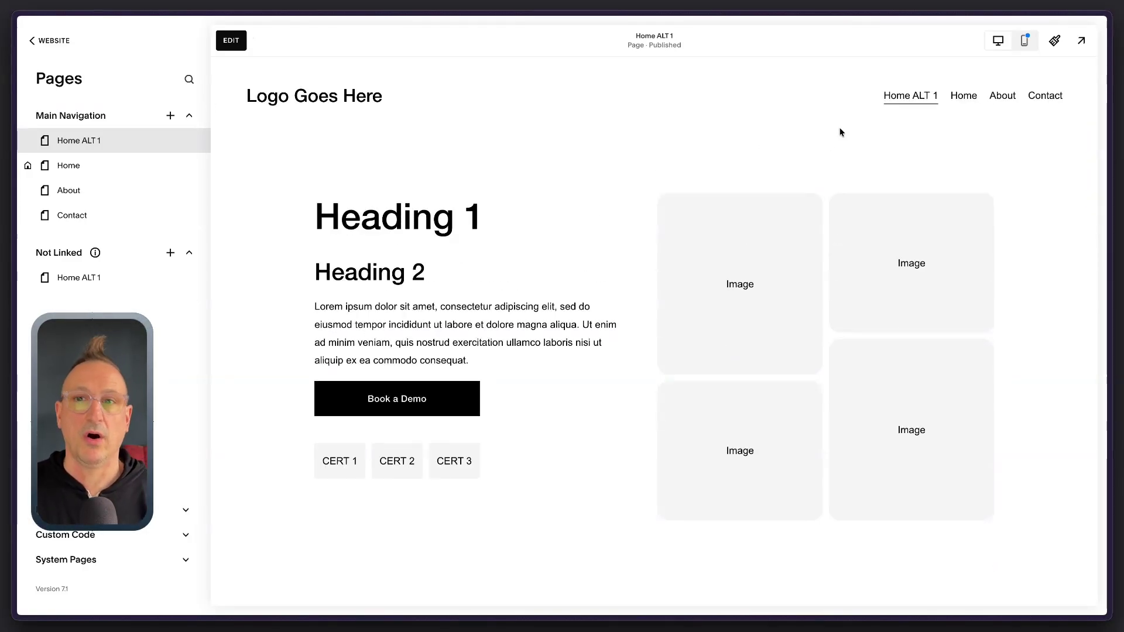
scroll(750, 326, down, 12)
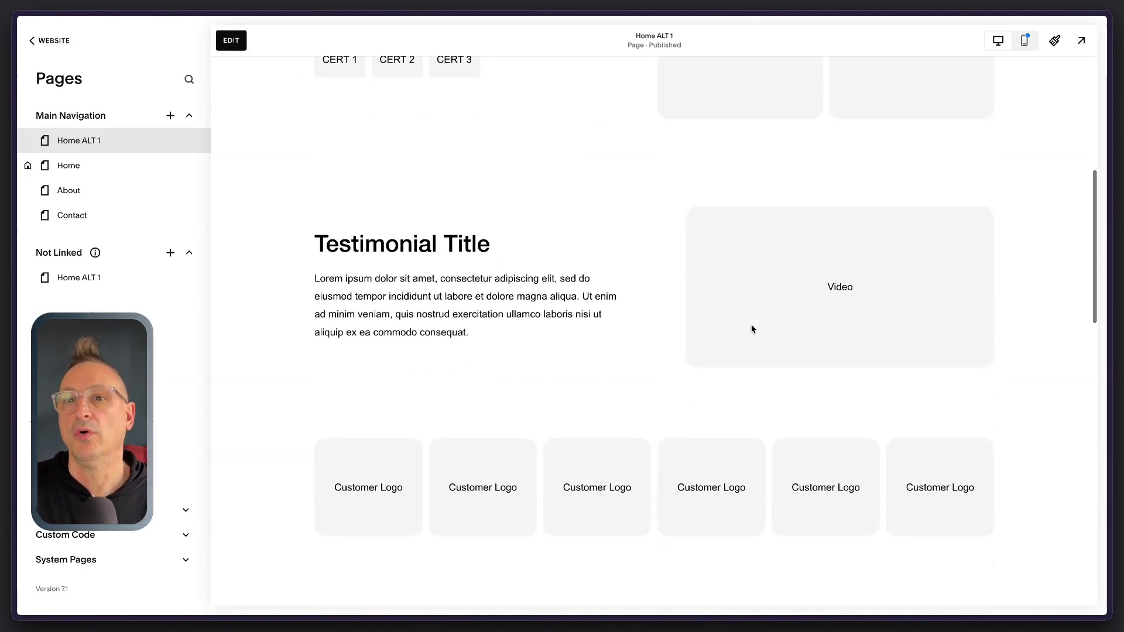
scroll(752, 329, up, 14)
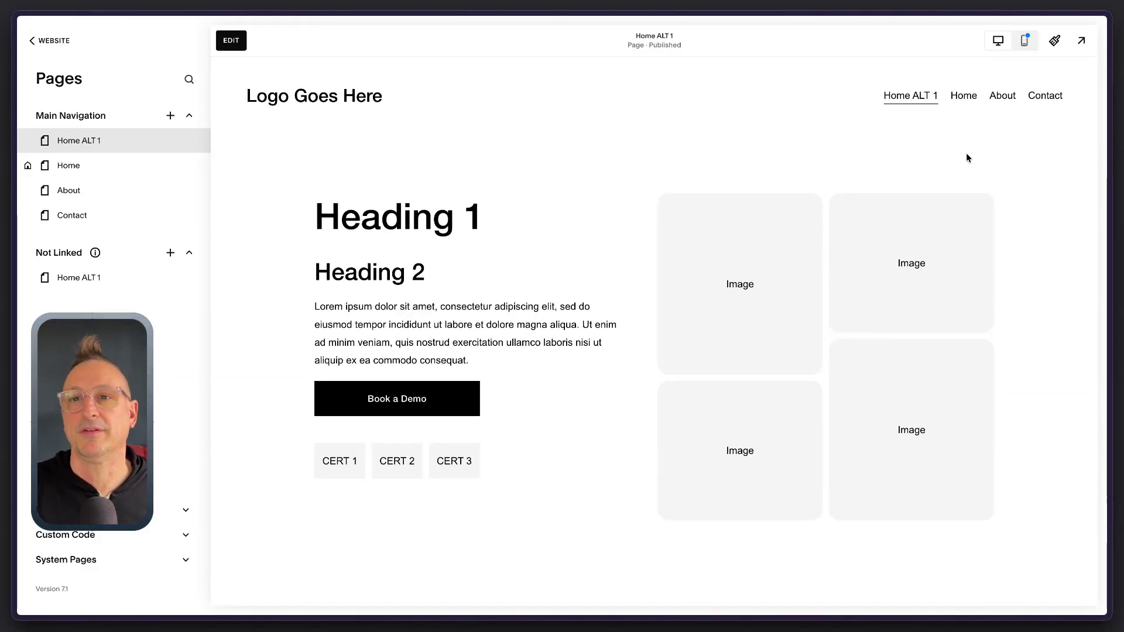
Step: Switch Home ALT 1 to the mobile layout and open it for editing
click(1022, 41)
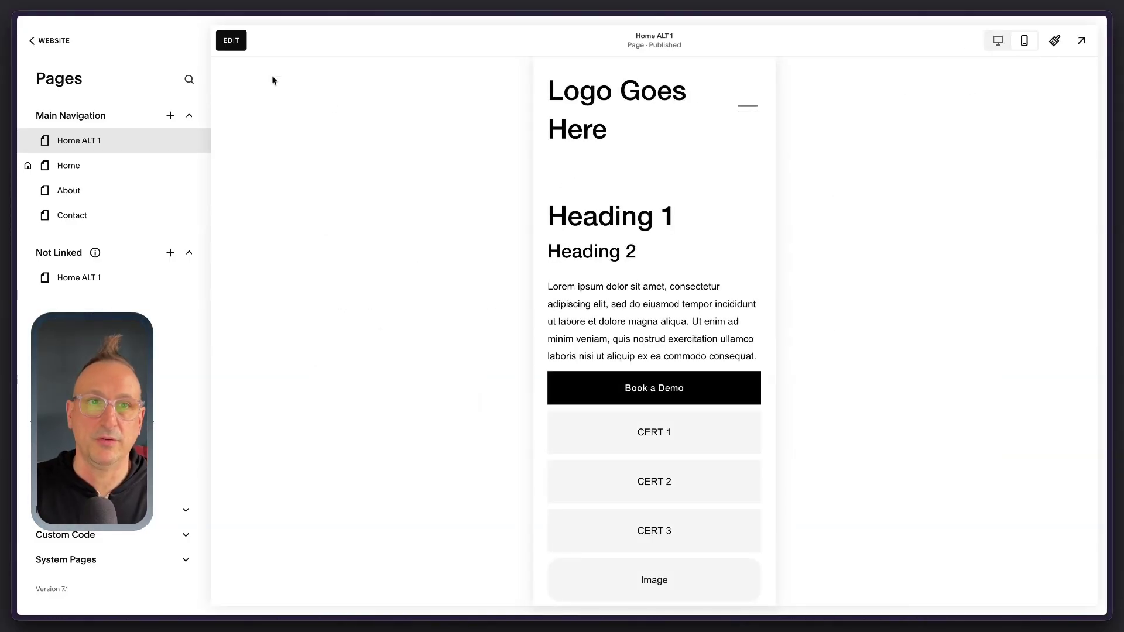
click(234, 41)
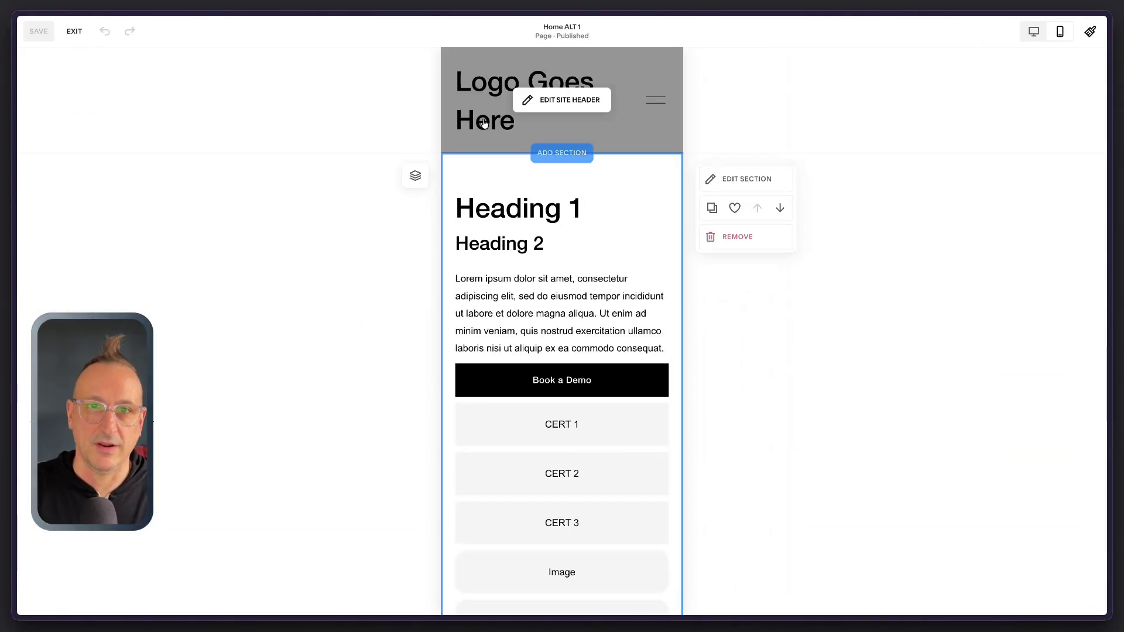
scroll(544, 205, down, 2)
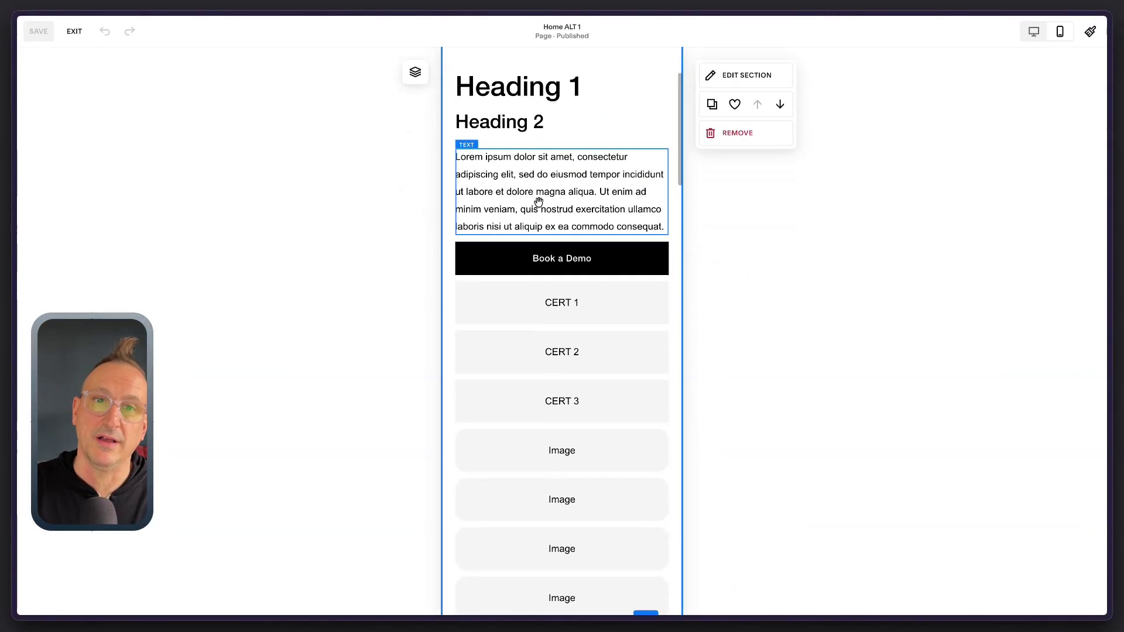
Step: Move the Book a Demo button below the hero's image boxes and the three CERT boxes beneath the button
scroll(538, 202, down, 2)
drag(593, 179, 590, 453)
click(602, 240)
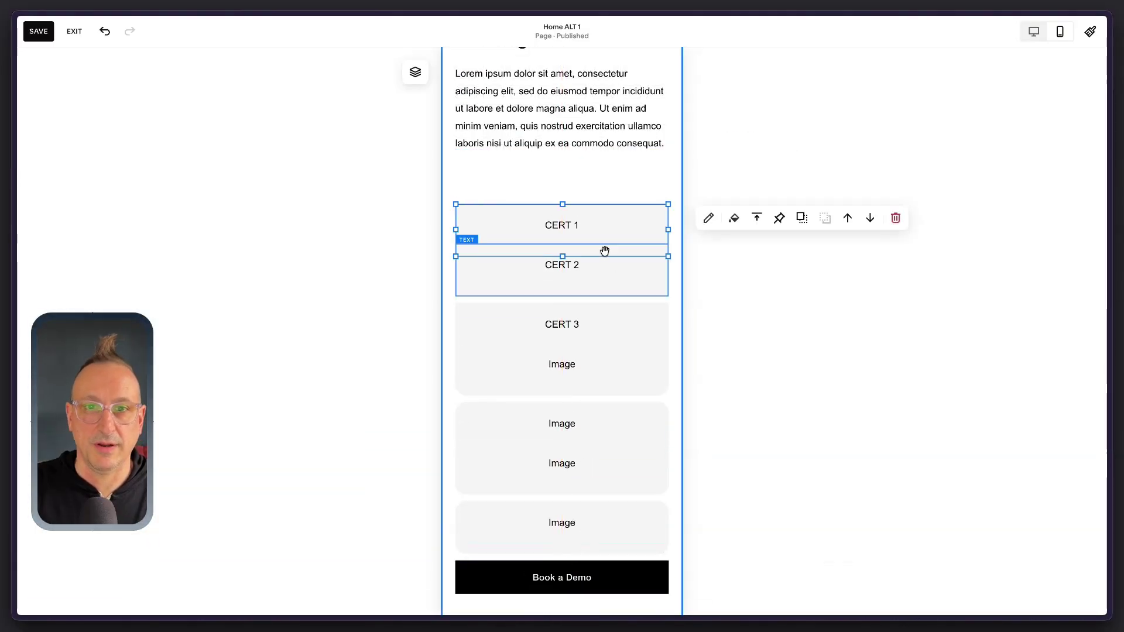
shift+click(602, 316)
scroll(603, 292, down, 3)
drag(602, 189, 600, 594)
scroll(571, 265, up, 3)
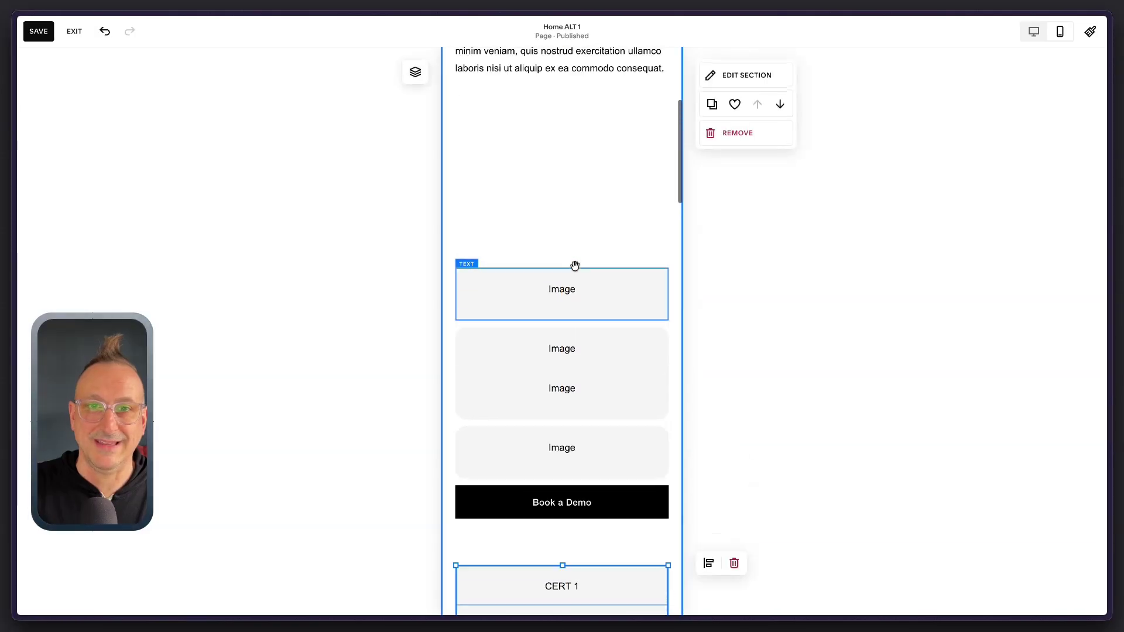
Step: Move the four hero image boxes up together, narrow them to half the content width and move the paragraph down below them
drag(516, 281, 598, 297)
drag(614, 397, 572, 195)
drag(667, 253, 557, 254)
click(609, 269)
drag(550, 120, 551, 417)
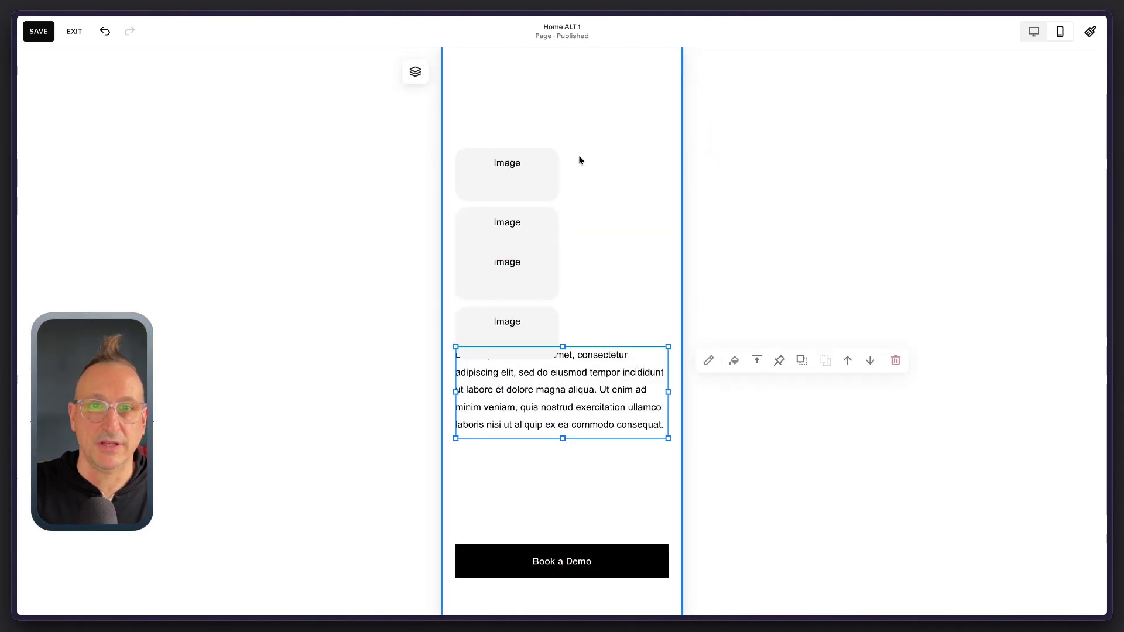
Step: Arrange the four image boxes beneath Heading 2 in a staggered two-column grid, short over tall beside tall over short
scroll(564, 244, up, 3)
drag(521, 382, 519, 296)
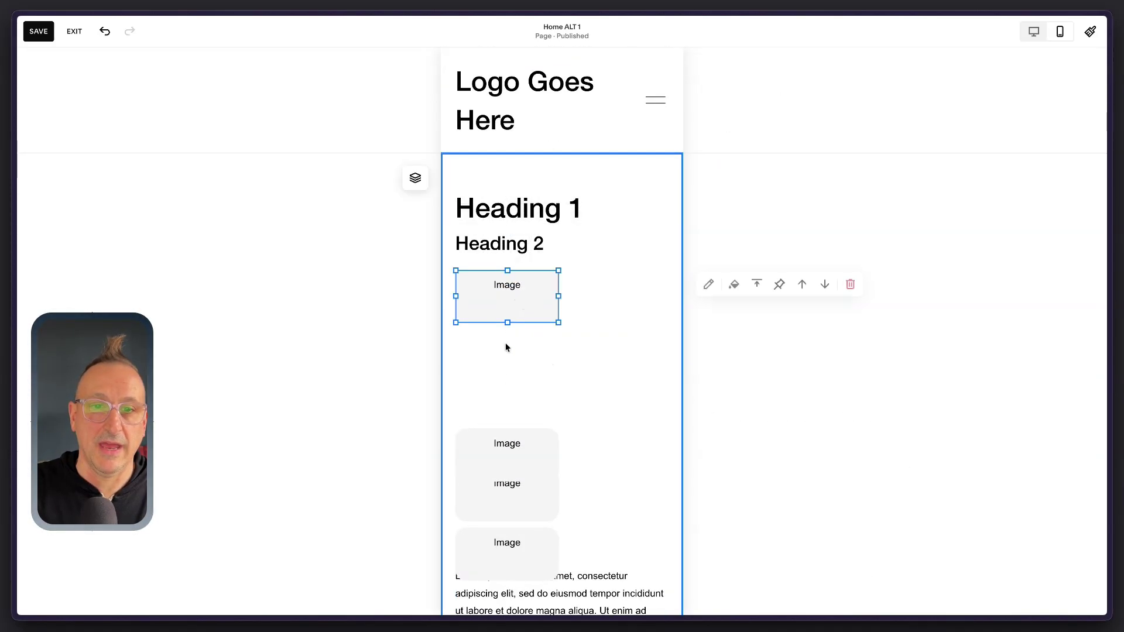
key(Escape)
drag(535, 415, 619, 381)
drag(514, 486, 512, 443)
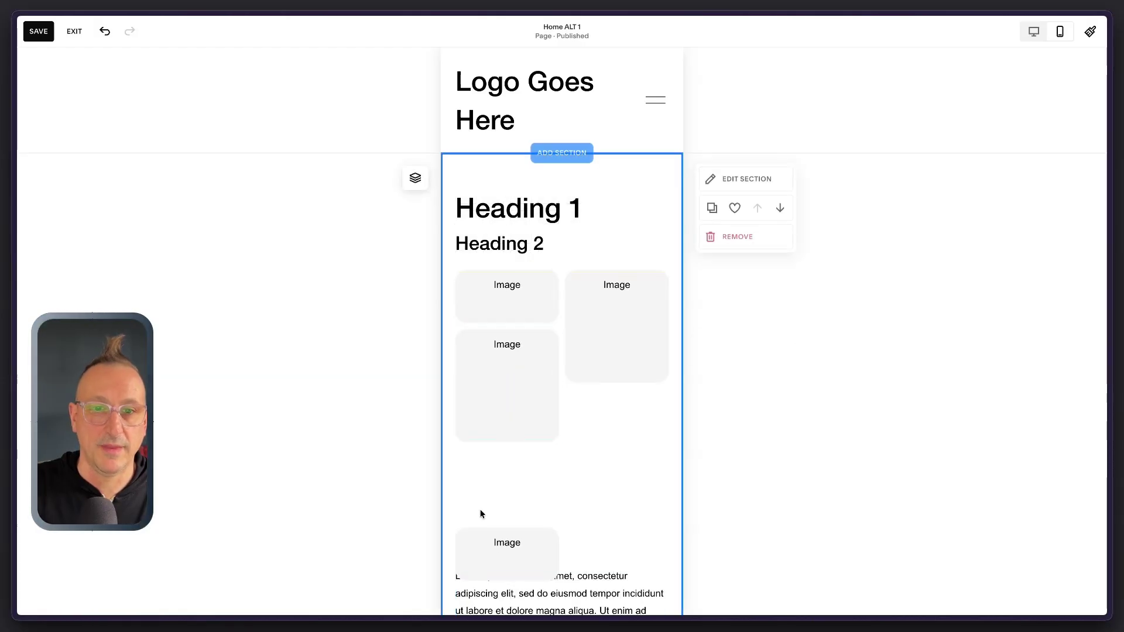
drag(499, 542, 601, 407)
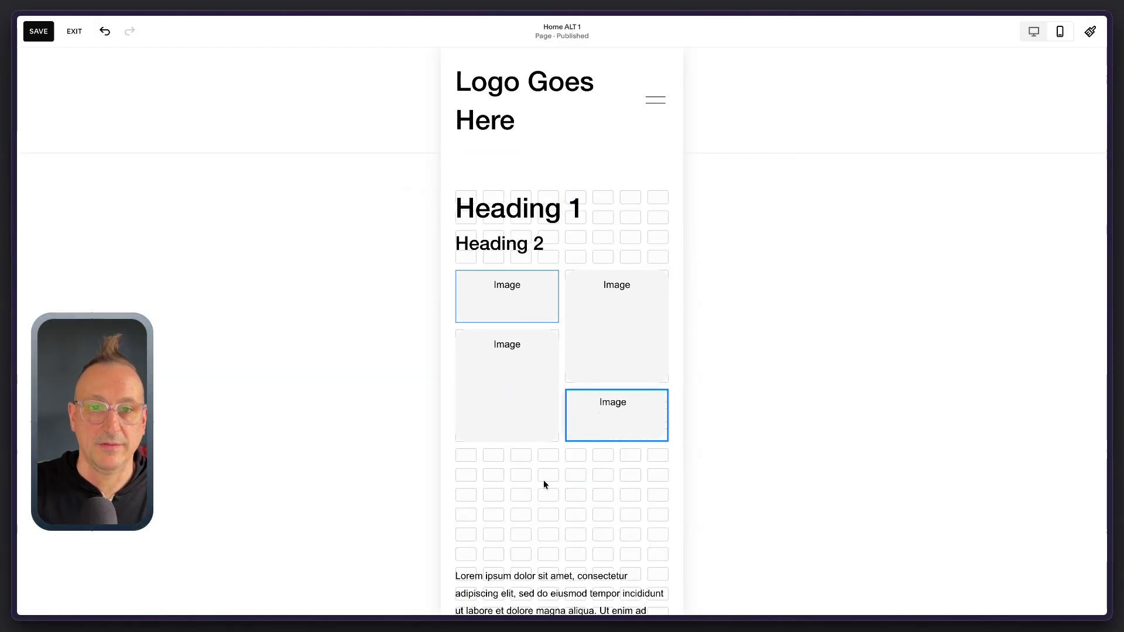
Step: Move the lorem ipsum paragraph directly beneath the image grid and bring the Book a Demo button up beneath it
drag(504, 567, 509, 477)
click(574, 486)
scroll(617, 388, down, 4)
drag(568, 534, 563, 360)
Step: Narrow the three CERT boxes to two grid columns each and line them up in one centered row beneath Book a Demo
scroll(596, 459, down, 1)
scroll(598, 461, down, 3)
drag(602, 435, 598, 240)
drag(667, 240, 529, 244)
drag(525, 474, 508, 240)
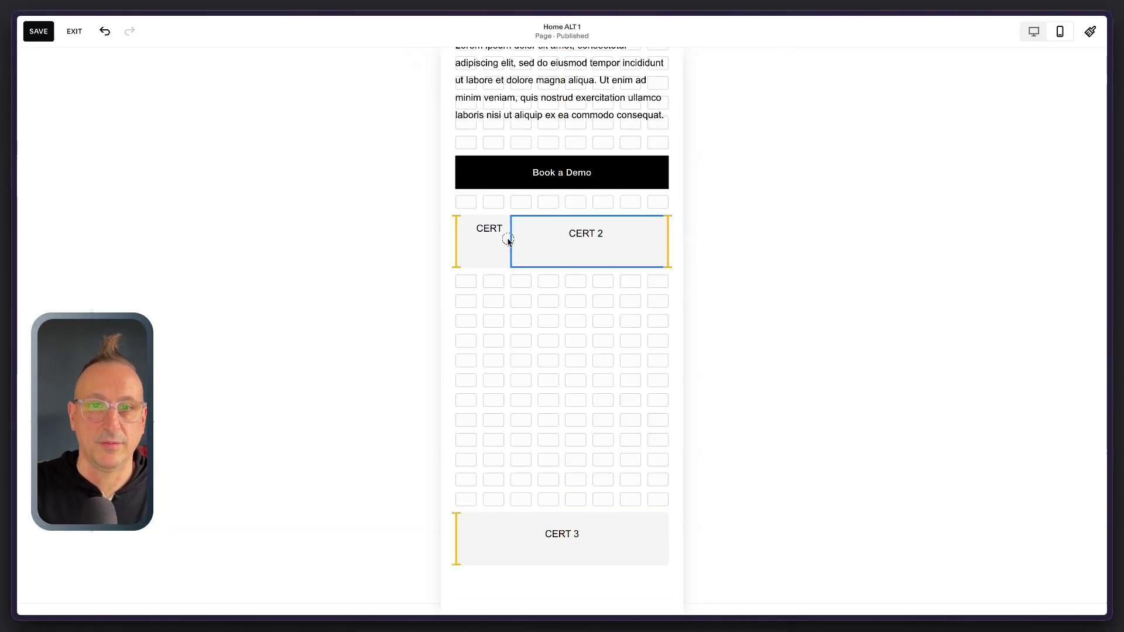
drag(667, 238, 591, 265)
drag(521, 535, 611, 241)
click(571, 251)
click(638, 243)
drag(460, 244, 482, 239)
scroll(542, 314, down, 2)
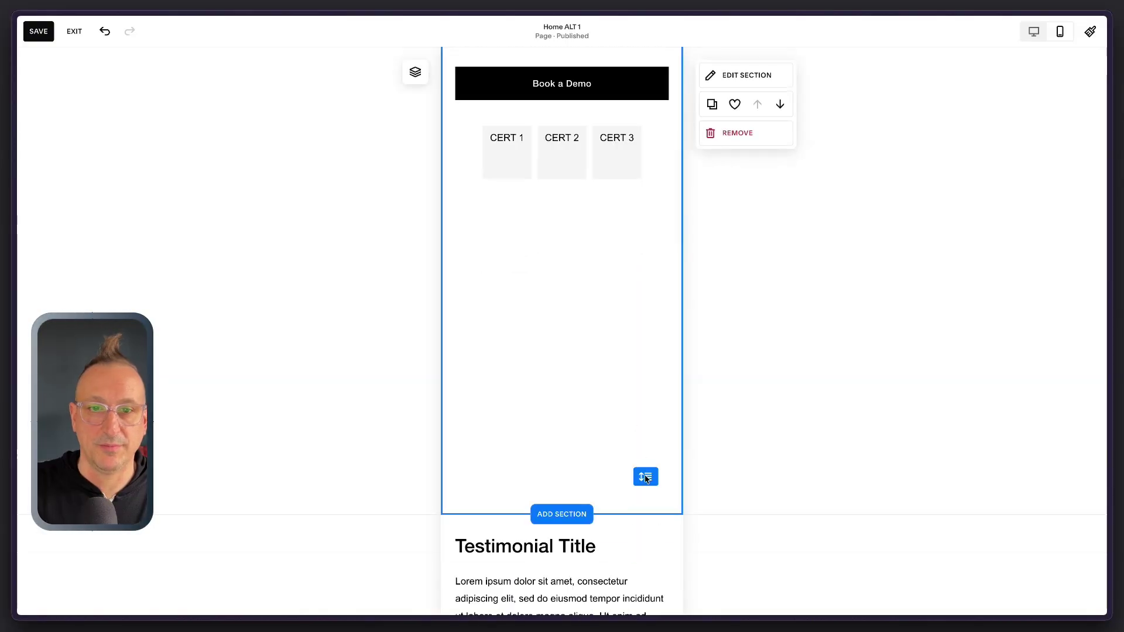
Step: Make the testimonial section's Video box taller by extending its lower edge
scroll(589, 284, down, 5)
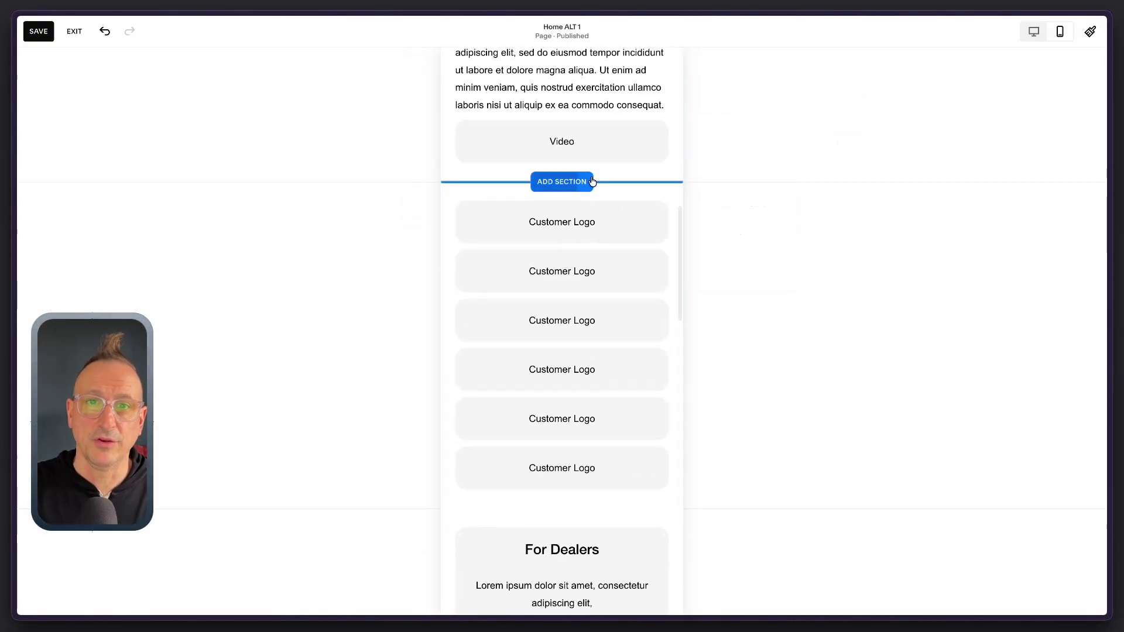
click(589, 150)
drag(562, 162, 563, 257)
Step: Narrow the six Customer Logo boxes to half width and arrange them in a grid of two columns and three rows
scroll(444, 234, down, 1)
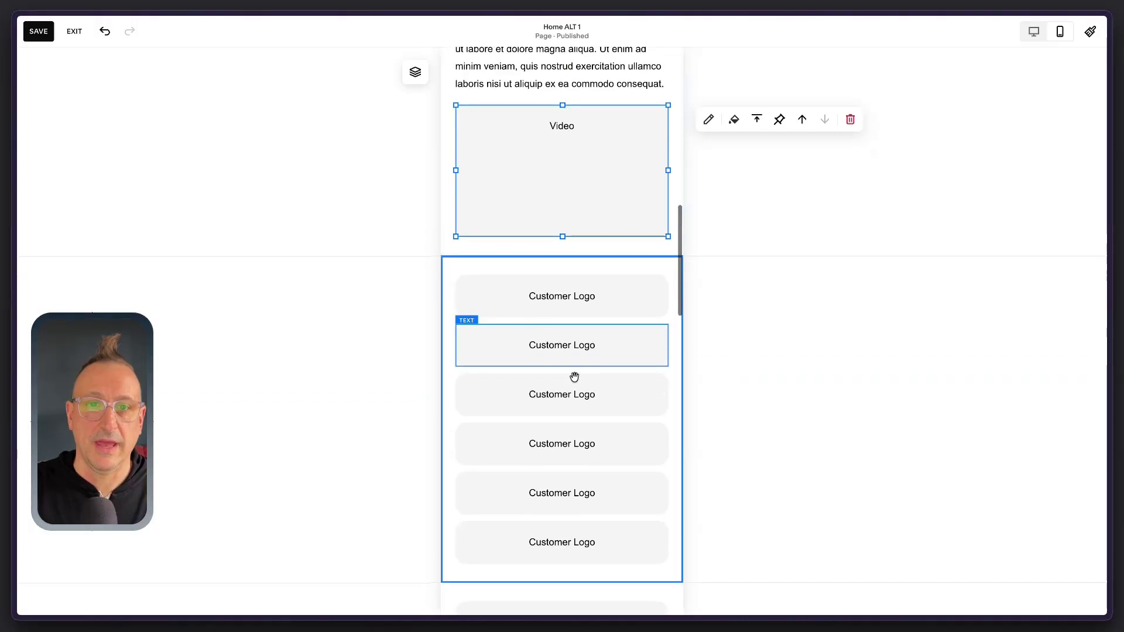
click(666, 547)
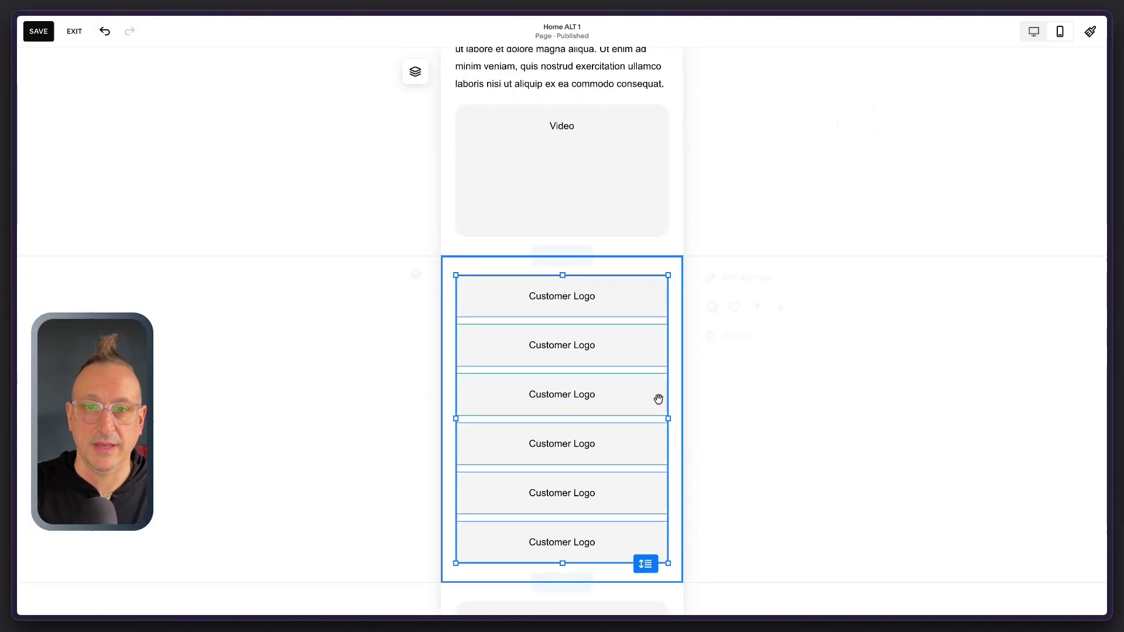
drag(667, 416, 560, 403)
click(597, 396)
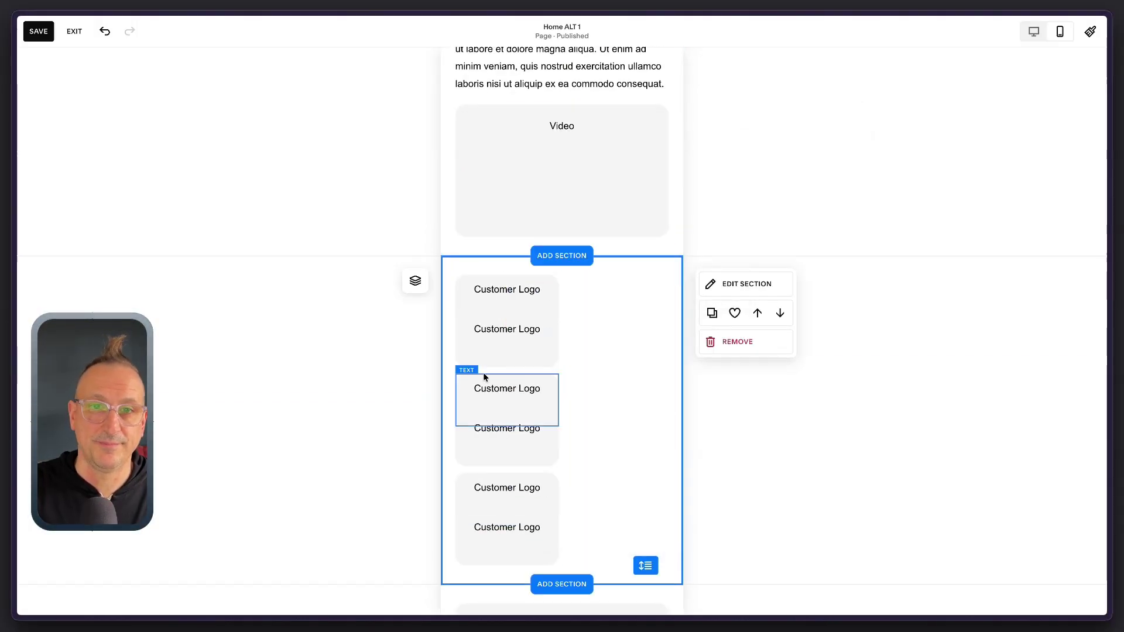
drag(517, 350, 600, 319)
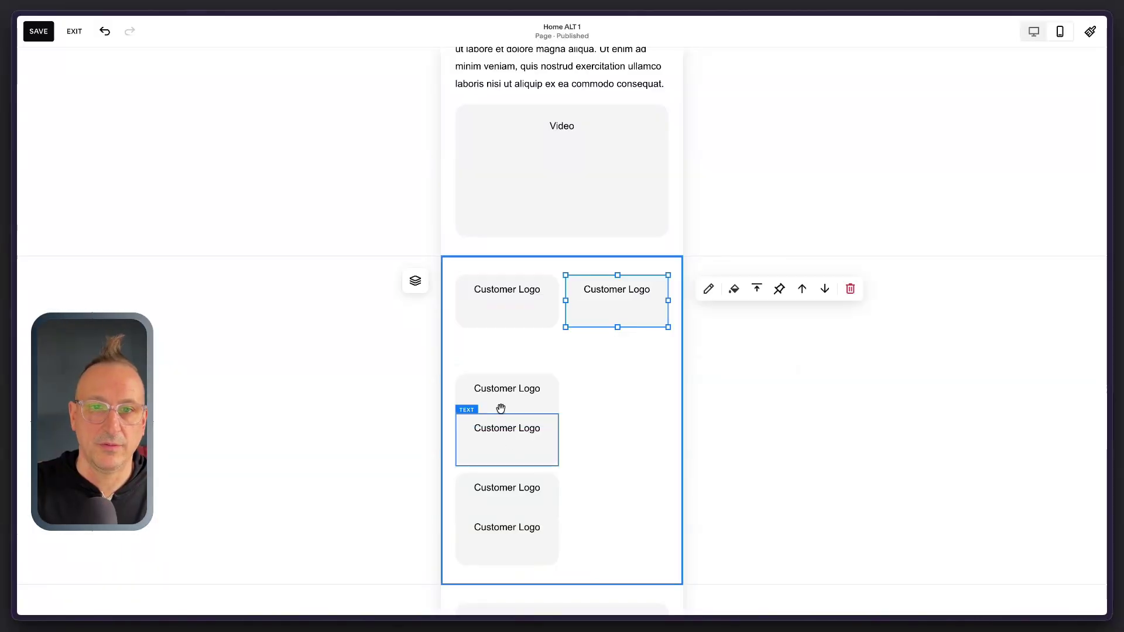
drag(498, 375, 499, 364)
drag(499, 439, 603, 362)
drag(520, 490, 522, 418)
drag(522, 517, 627, 404)
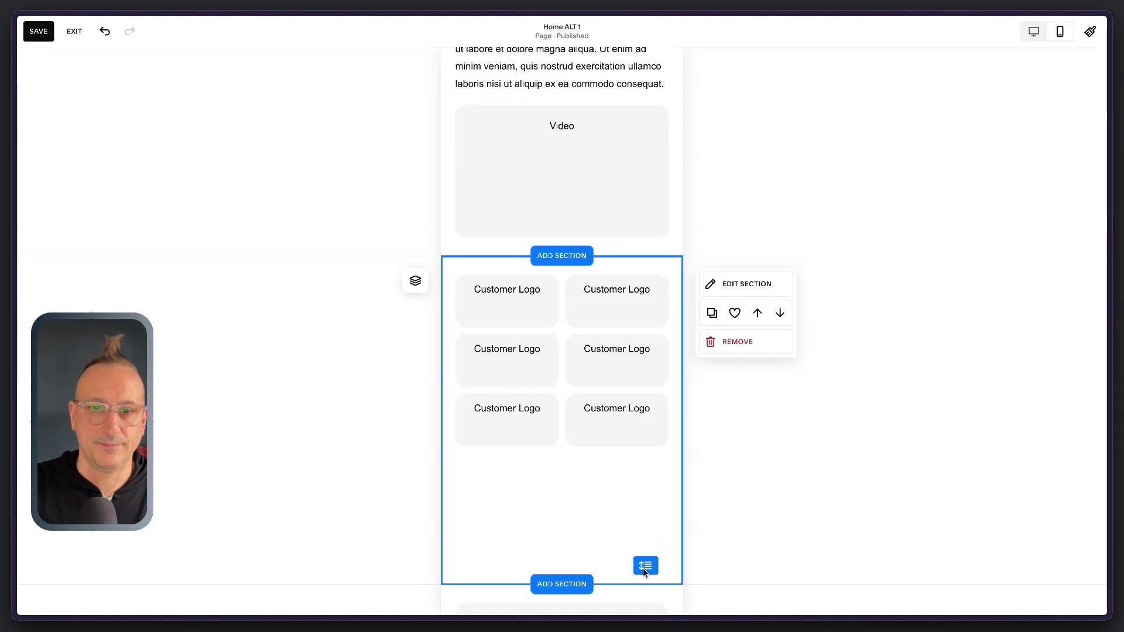
Step: Move the Product 1 box below the product title and text, and raise the title and text to the section's upper edge
scroll(574, 405, down, 5)
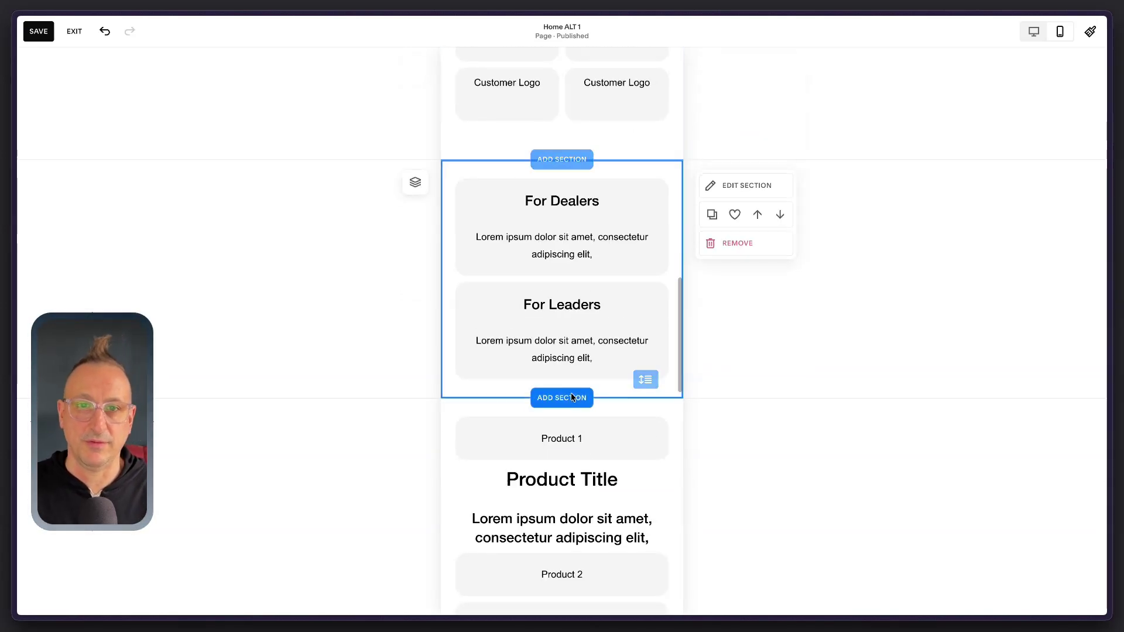
scroll(549, 363, down, 3)
drag(592, 258, 588, 388)
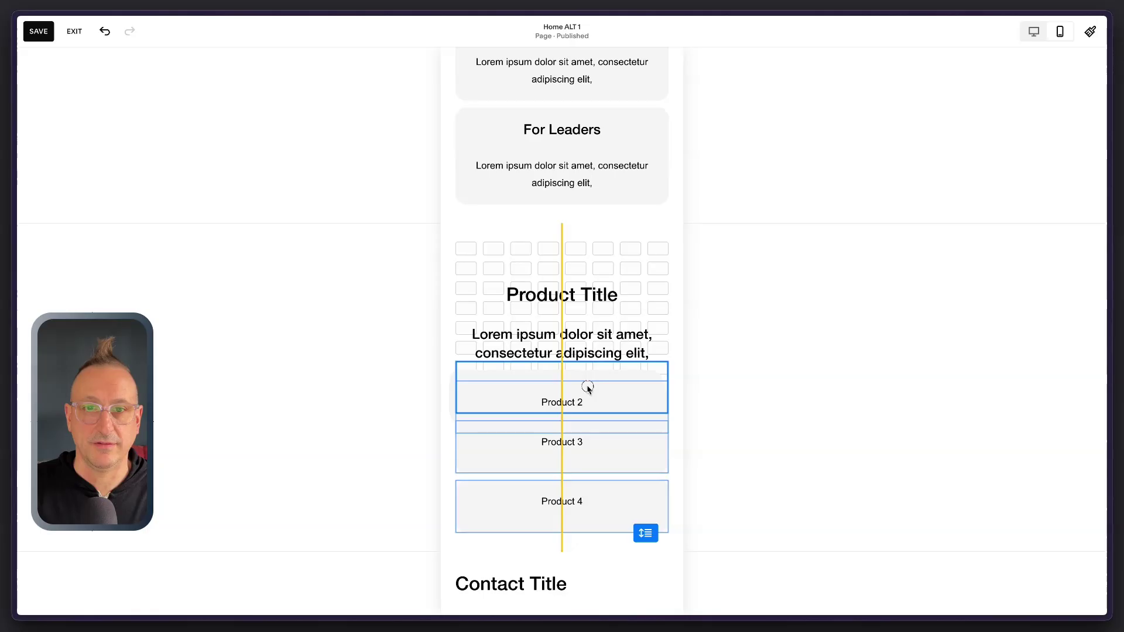
drag(572, 293, 565, 255)
click(507, 347)
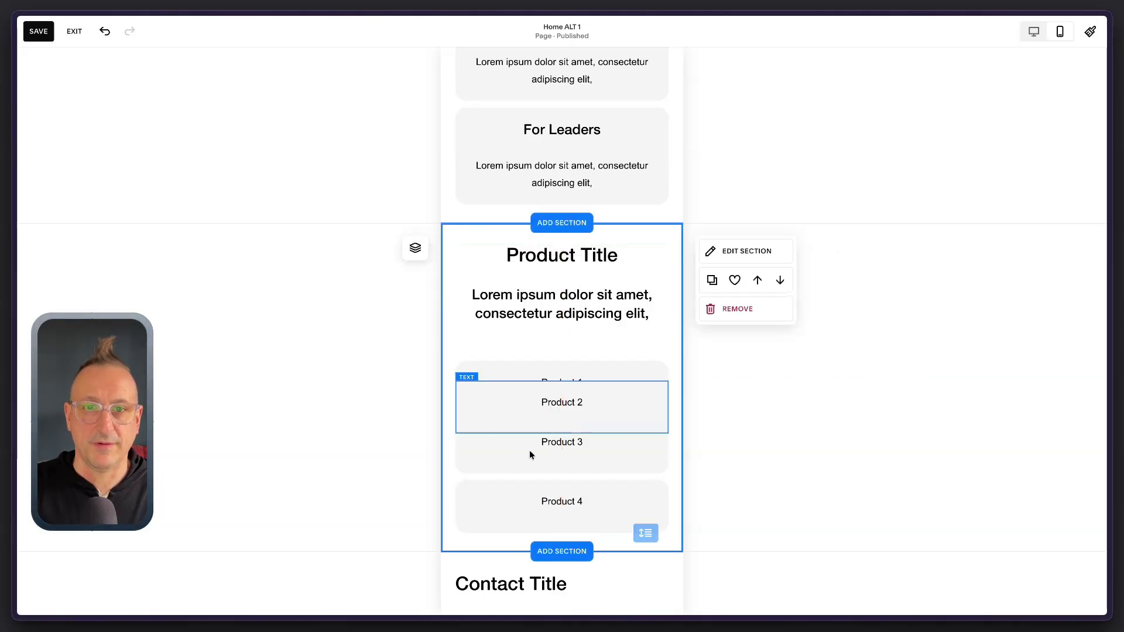
Step: Move the Product 2, Product 3 and Product 4 boxes down so all four product boxes stack evenly without overlapping
click(506, 405)
shift+click(502, 450)
shift+click(509, 510)
drag(505, 430, 372, 466)
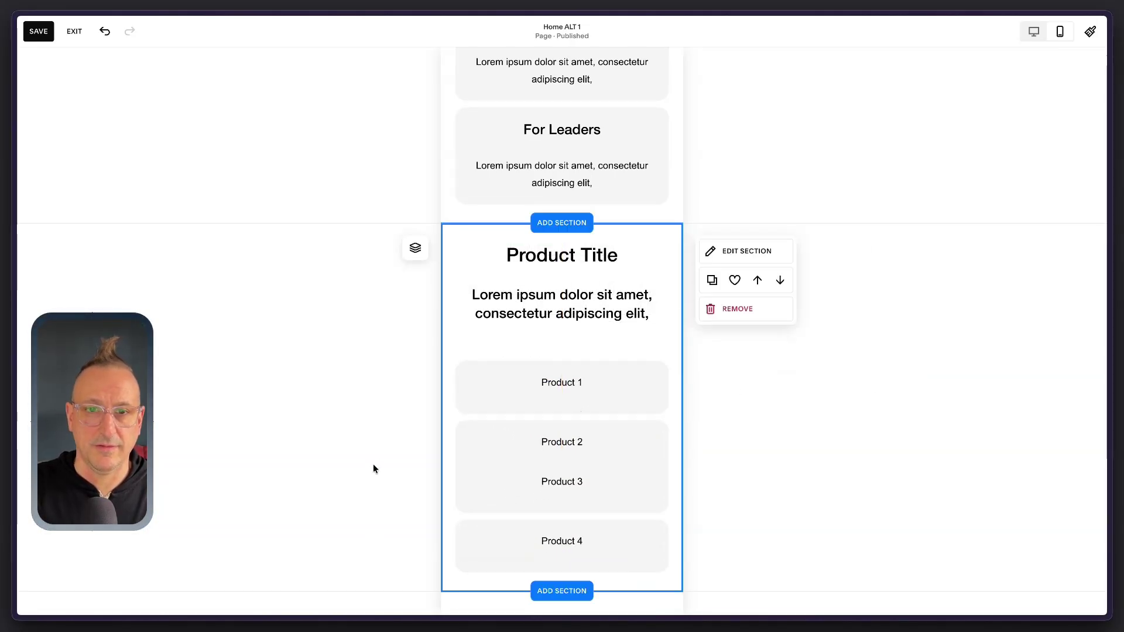
drag(502, 447, 491, 556)
Step: Move the contact section's three CERT boxes together to below the contact form
scroll(634, 434, down, 5)
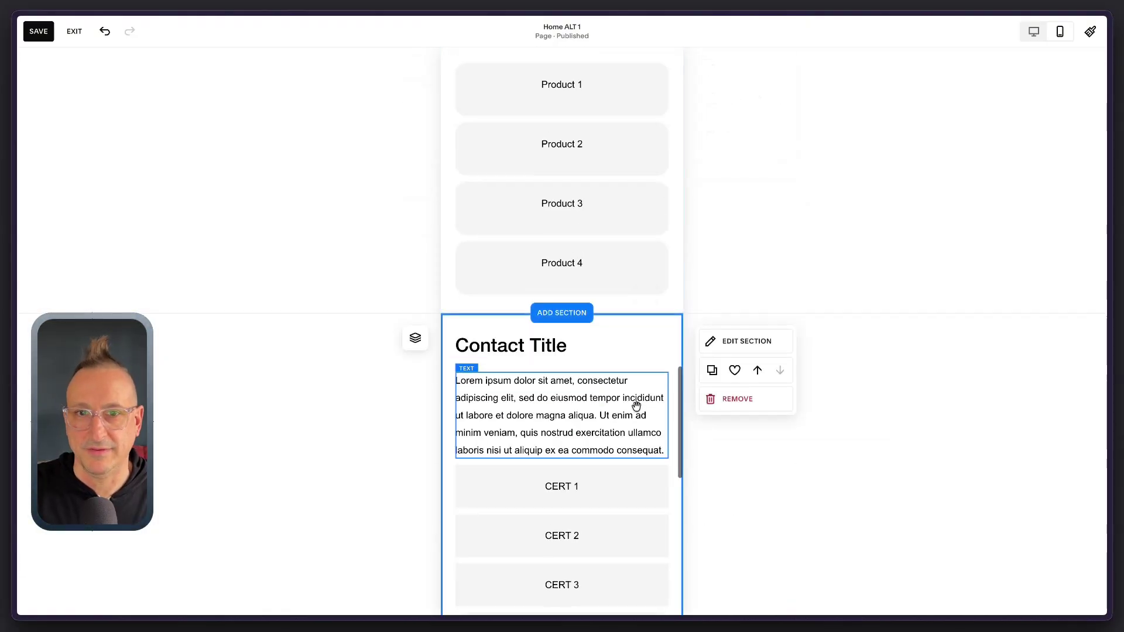
scroll(592, 399, down, 4)
click(646, 237)
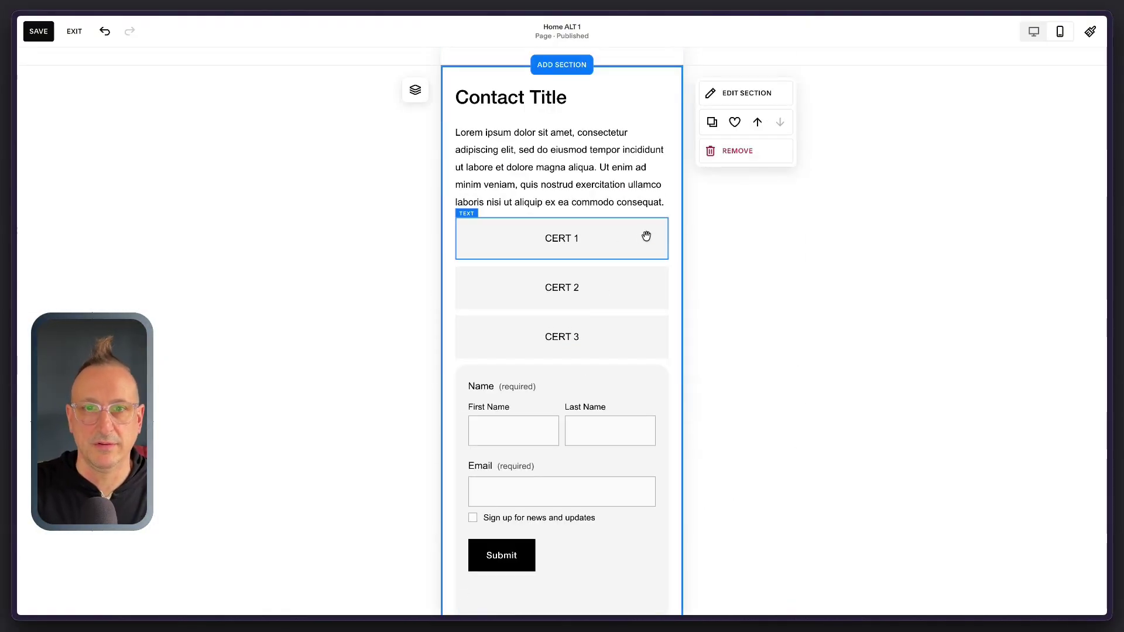
shift+click(635, 288)
scroll(626, 285, down, 3)
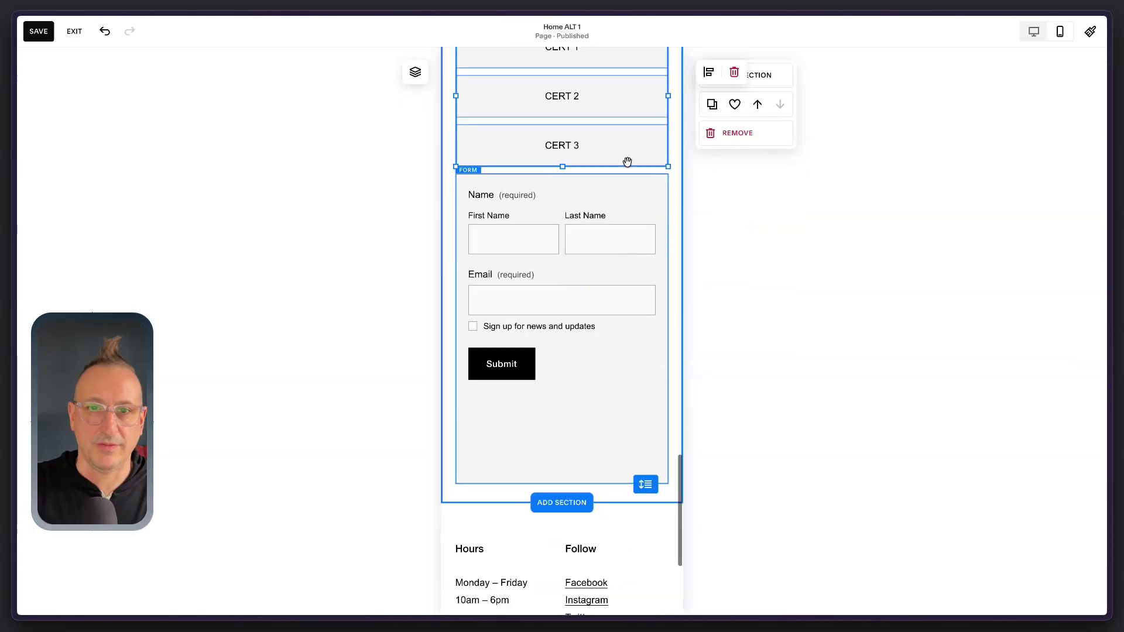
drag(619, 141, 606, 419)
Step: Raise the contact form to just beneath the contact text and shorten it to end just below the Submit button
drag(599, 356, 588, 245)
scroll(586, 421, up, 2)
drag(557, 433, 554, 354)
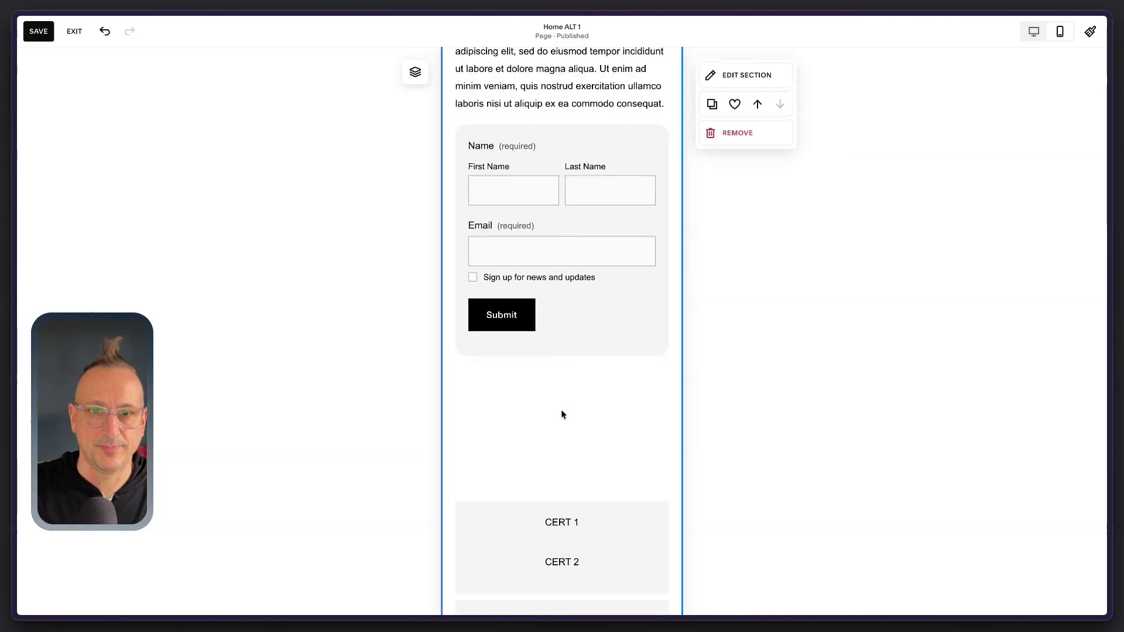
Step: Narrow the contact section's CERT boxes to two grid columns each and place them in one evenly spaced row below the form
drag(561, 511, 563, 413)
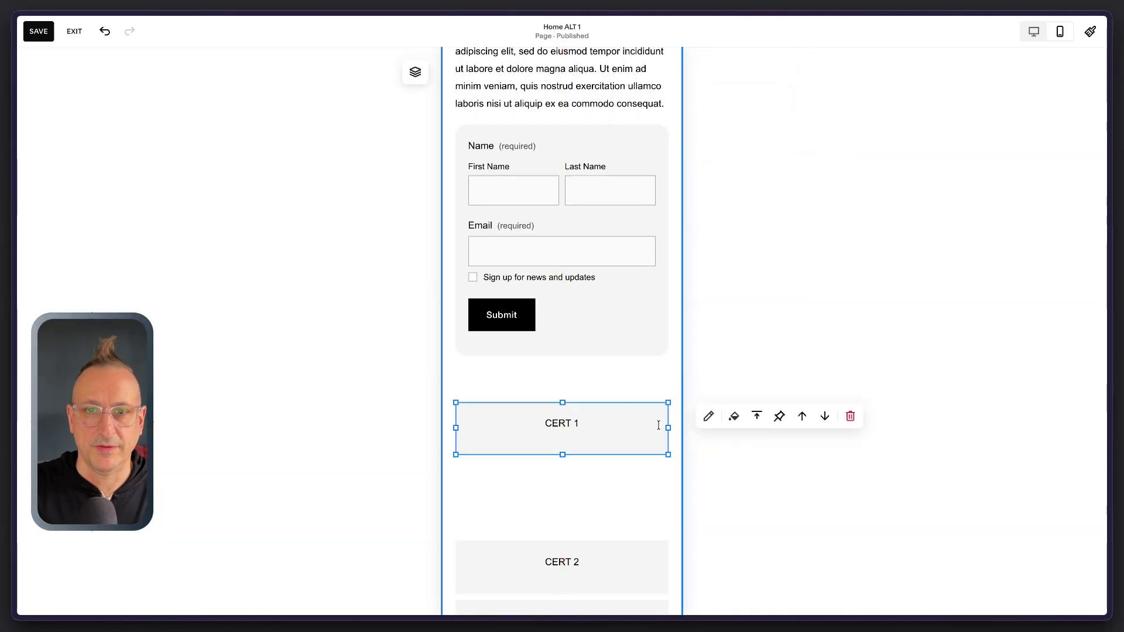
drag(667, 427, 546, 430)
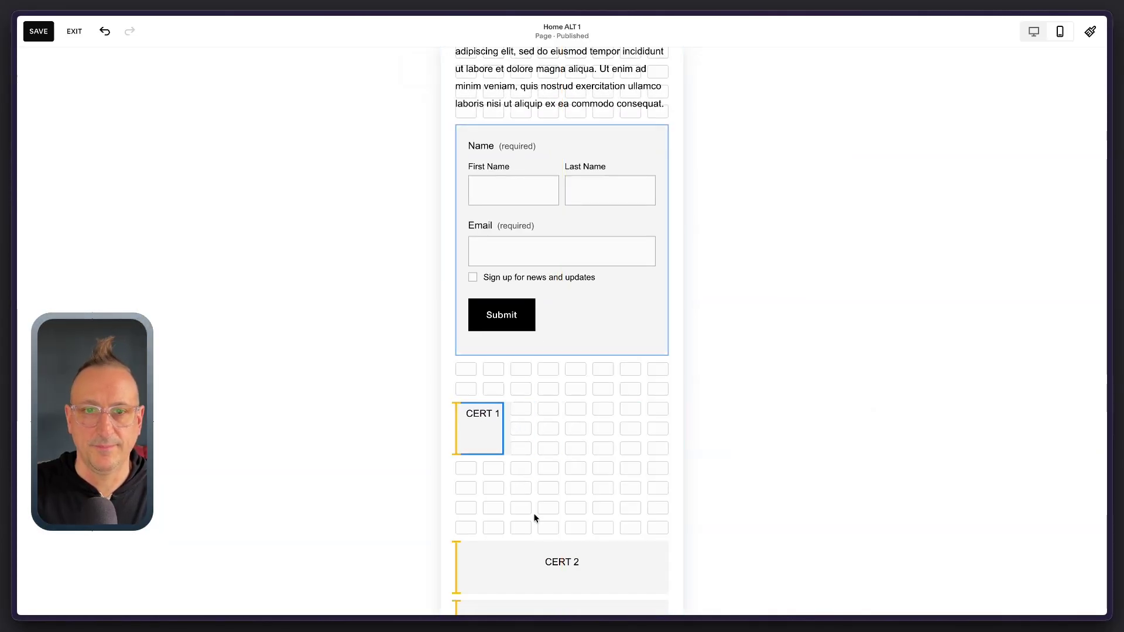
drag(558, 558, 556, 420)
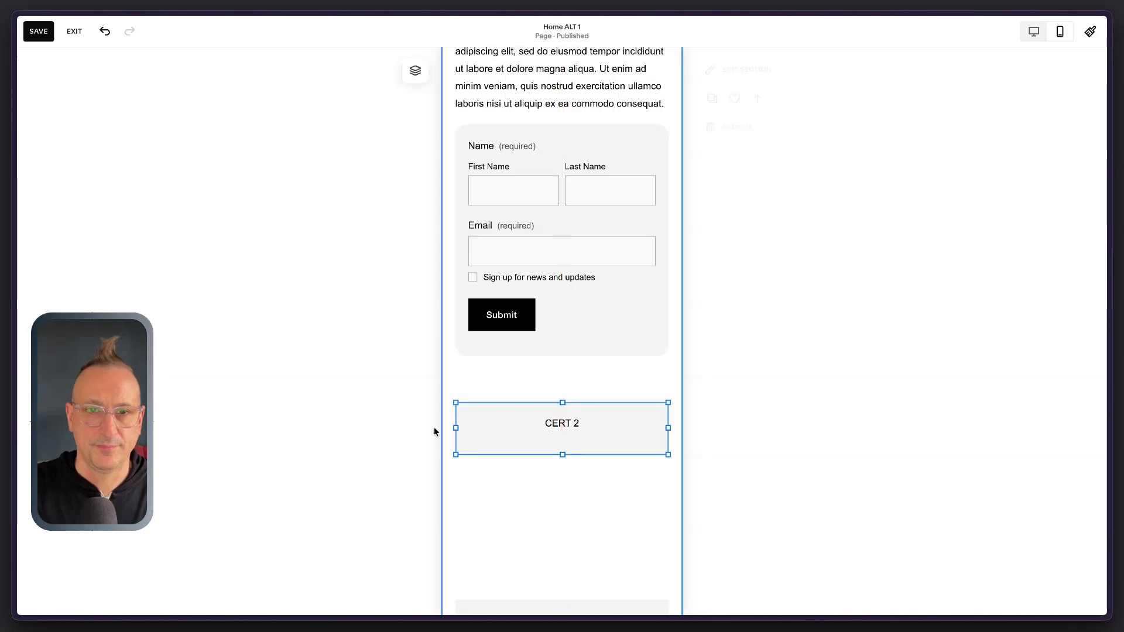
drag(456, 428, 542, 423)
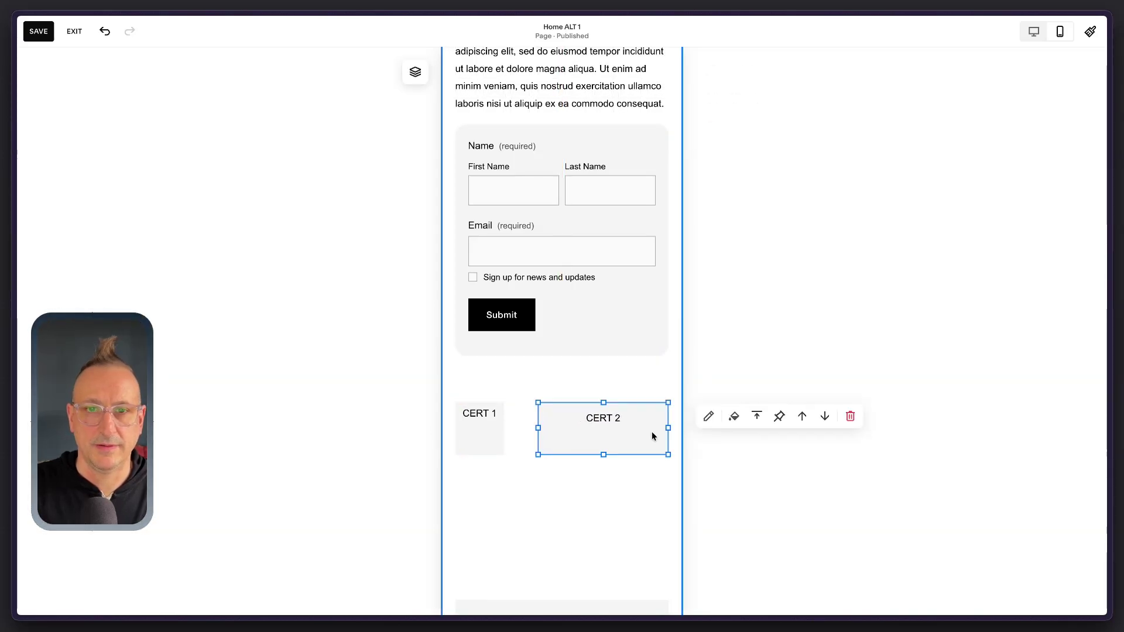
drag(668, 427, 576, 454)
click(530, 574)
drag(522, 608, 522, 404)
drag(456, 419, 610, 444)
Step: Trim the contact section's empty space below the CERT row and switch the page back to desktop view
scroll(626, 468, down, 3)
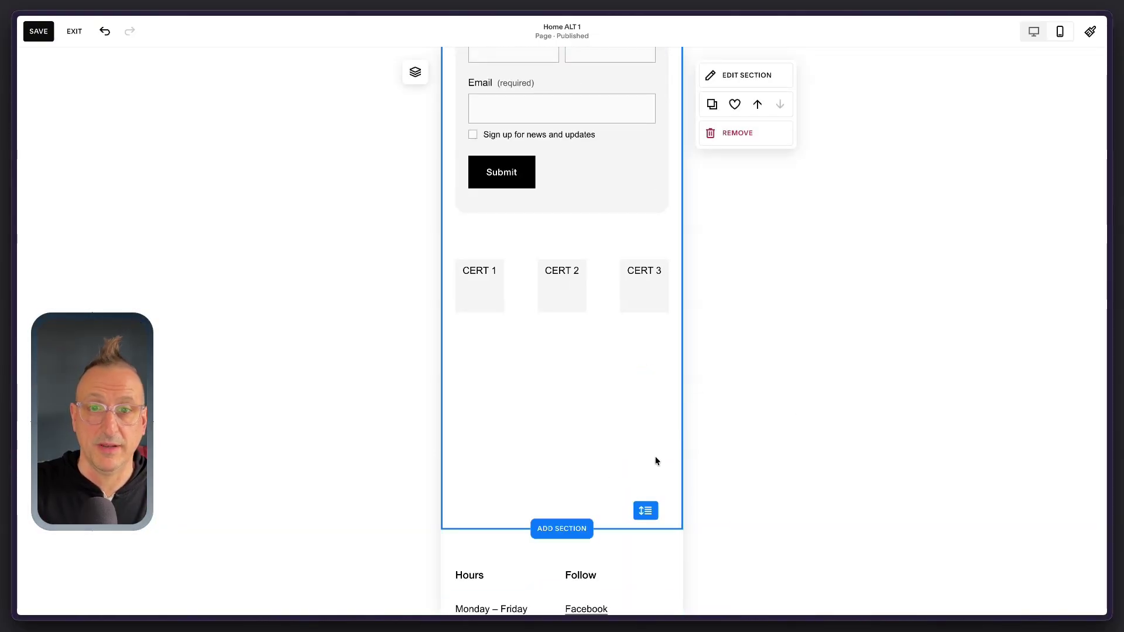
scroll(612, 339, up, 10)
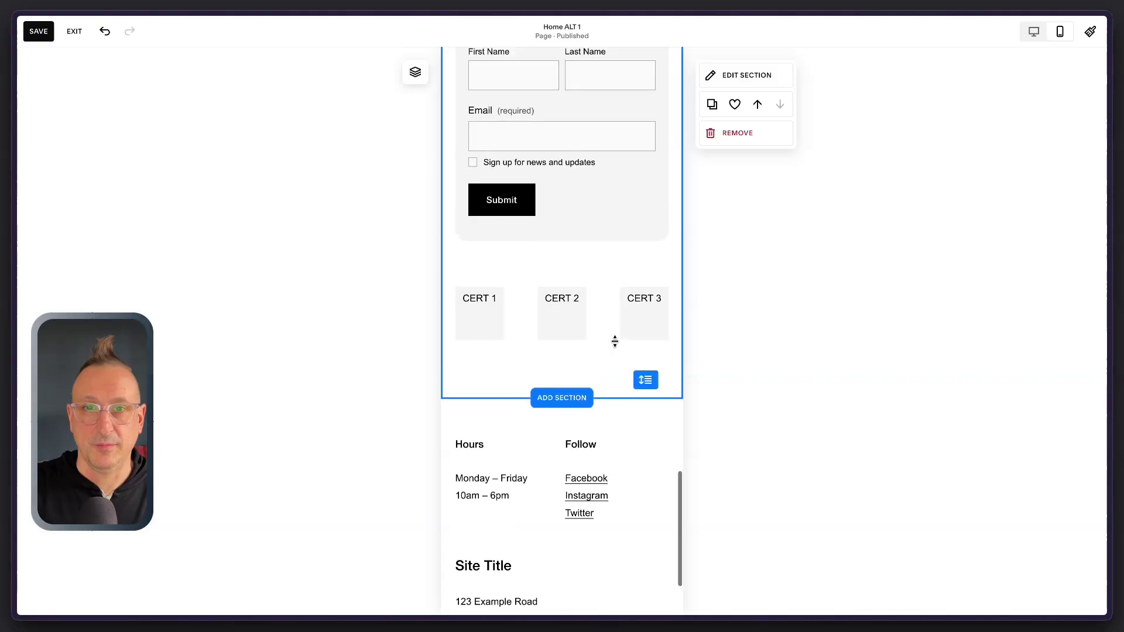
click(1033, 31)
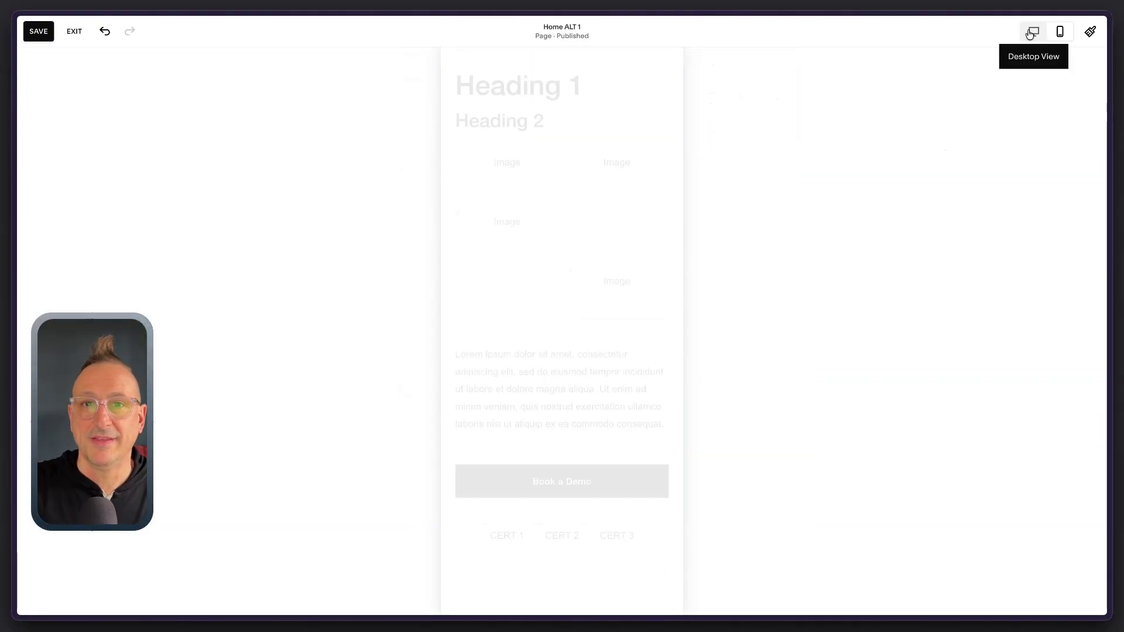
scroll(470, 214, up, 3)
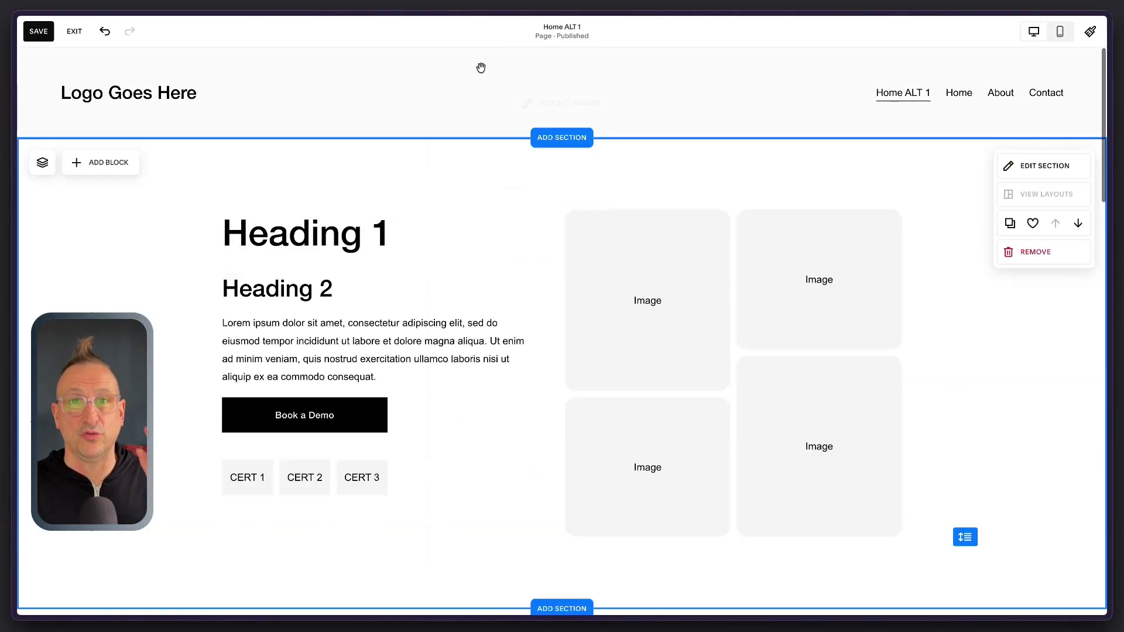